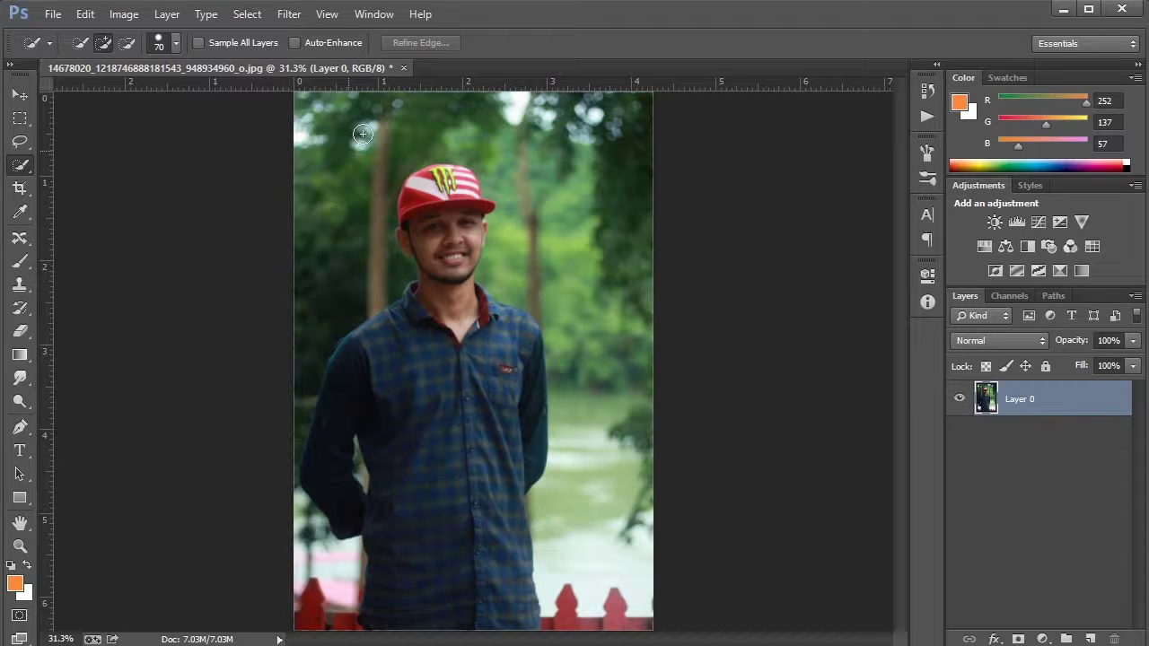
Quick-select along the man's cap, shoulders and lower-left edges.
mouse_move(362, 144)
left_mouse_down()
mouse_move(391, 126)
mouse_move(639, 333)
mouse_move(624, 501)
left_mouse_up()
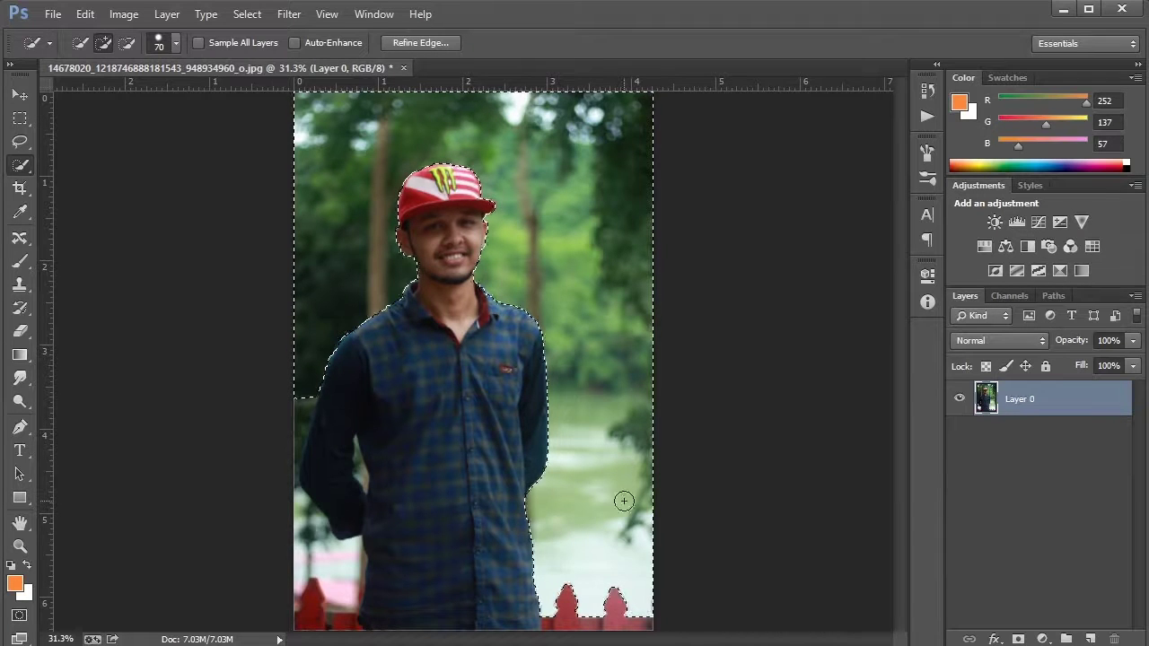
left_click_drag(325, 536, 330, 571)
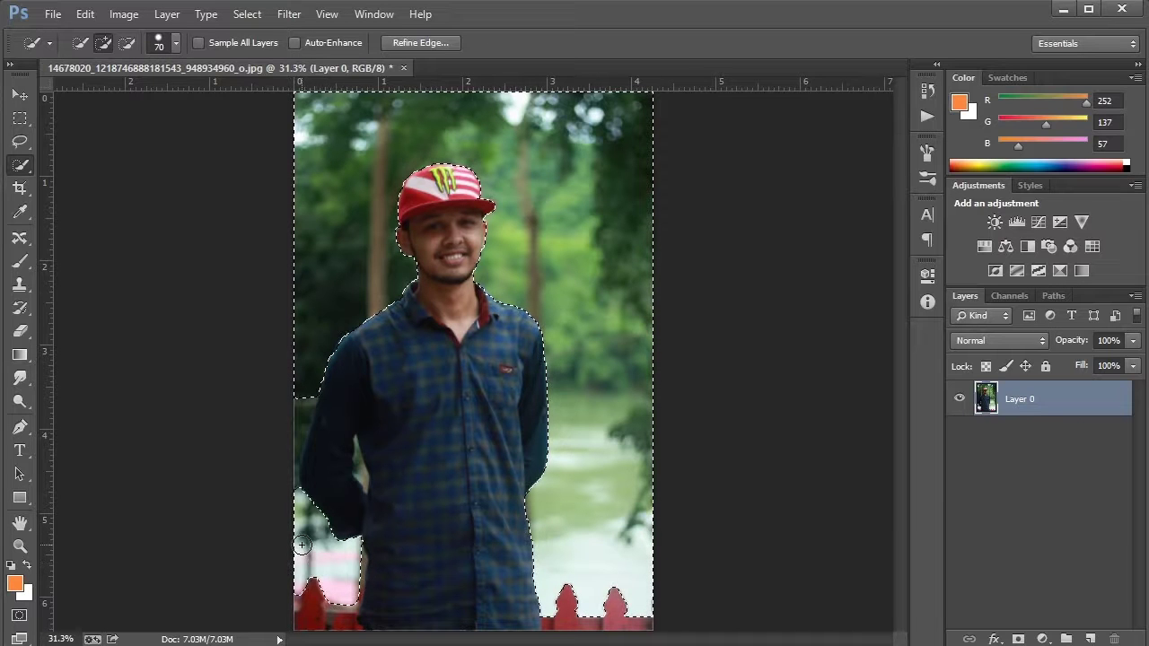
left_click_drag(293, 417, 277, 478)
At 50% zoom with a 35 px brush, trim the selection along the left arm.
key("ctrl+plus")
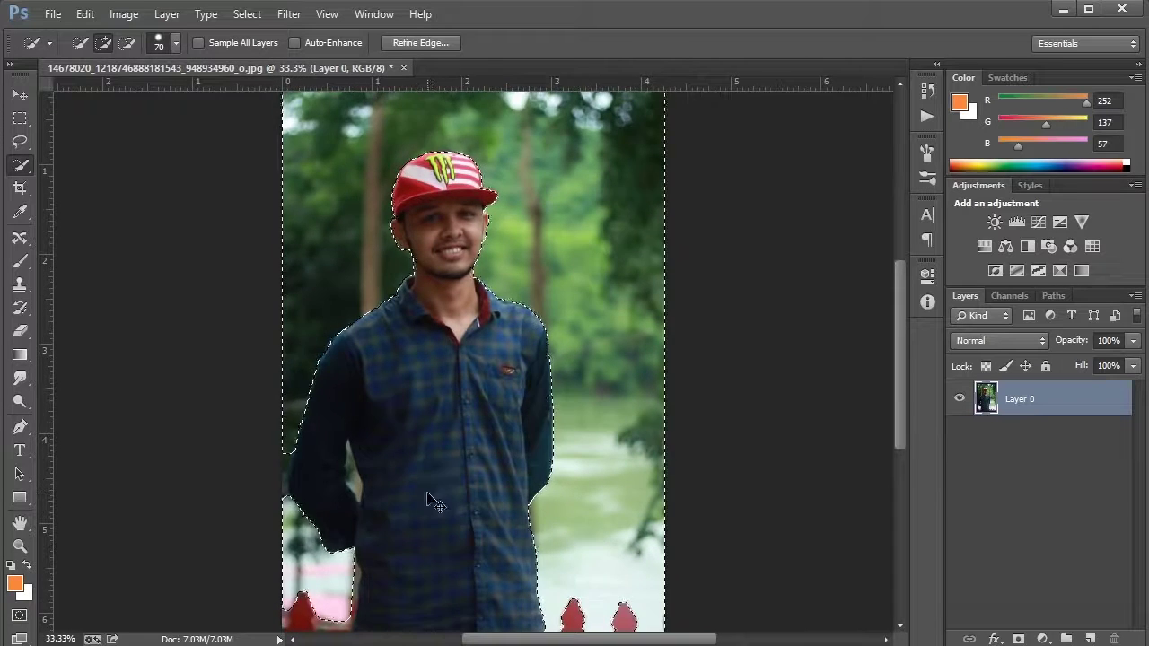
key("ctrl+plus")
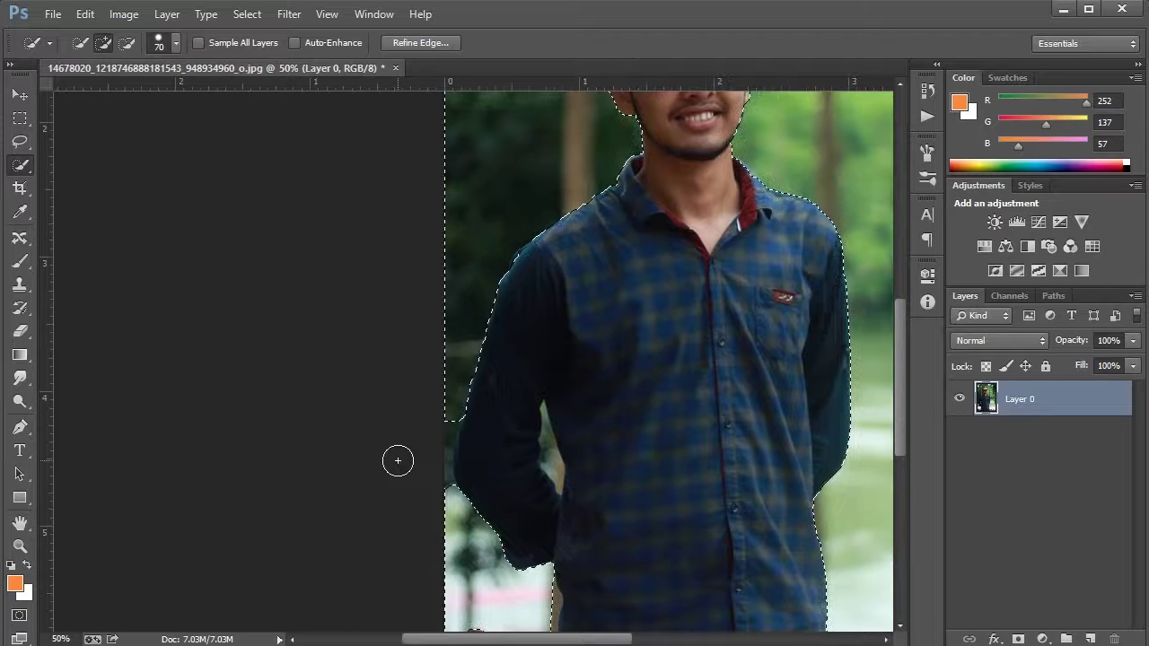
key("bracketleft")
key("bracketleft")
key("bracketleft")
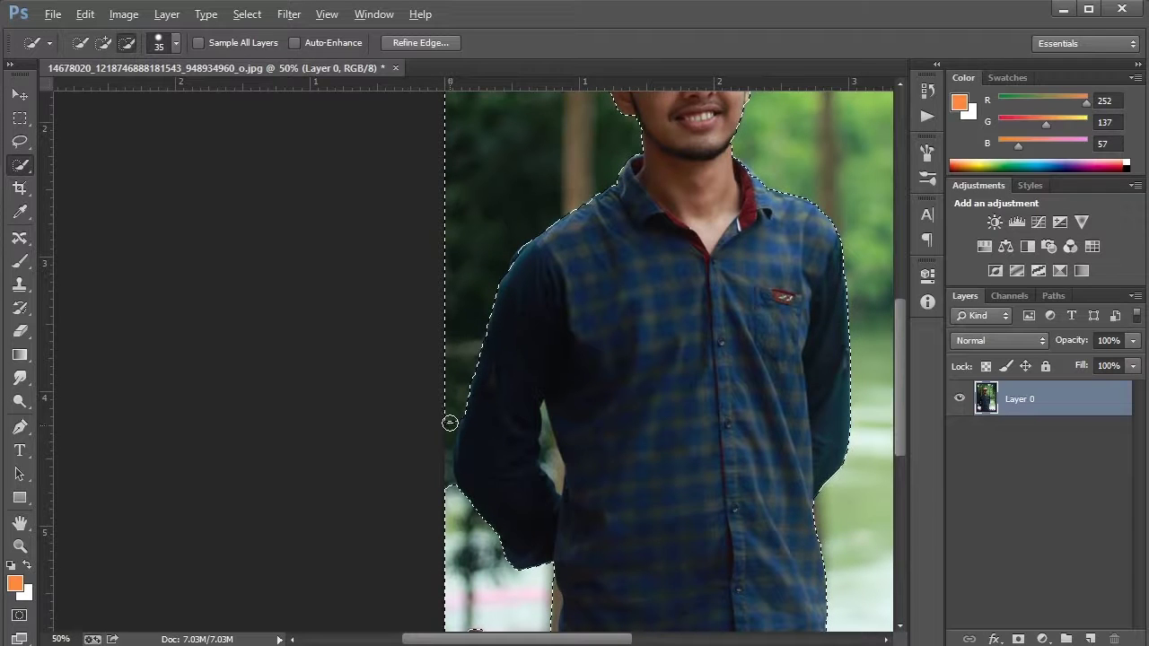
left_click(450, 417, "alt")
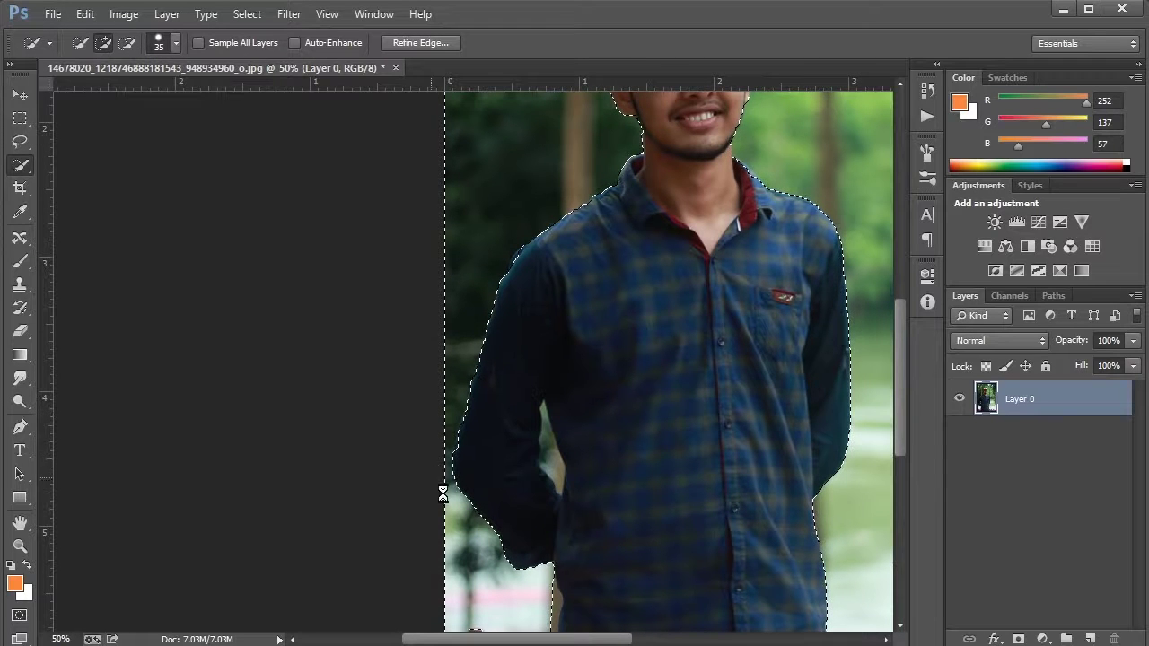
key("alt")
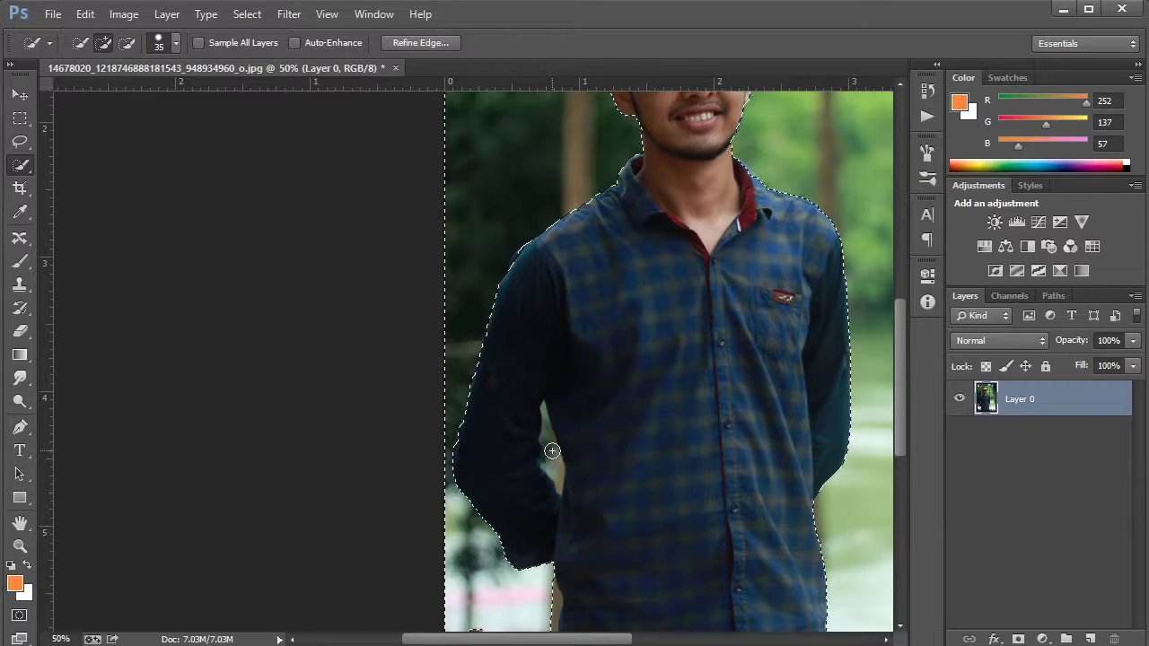
key("alt")
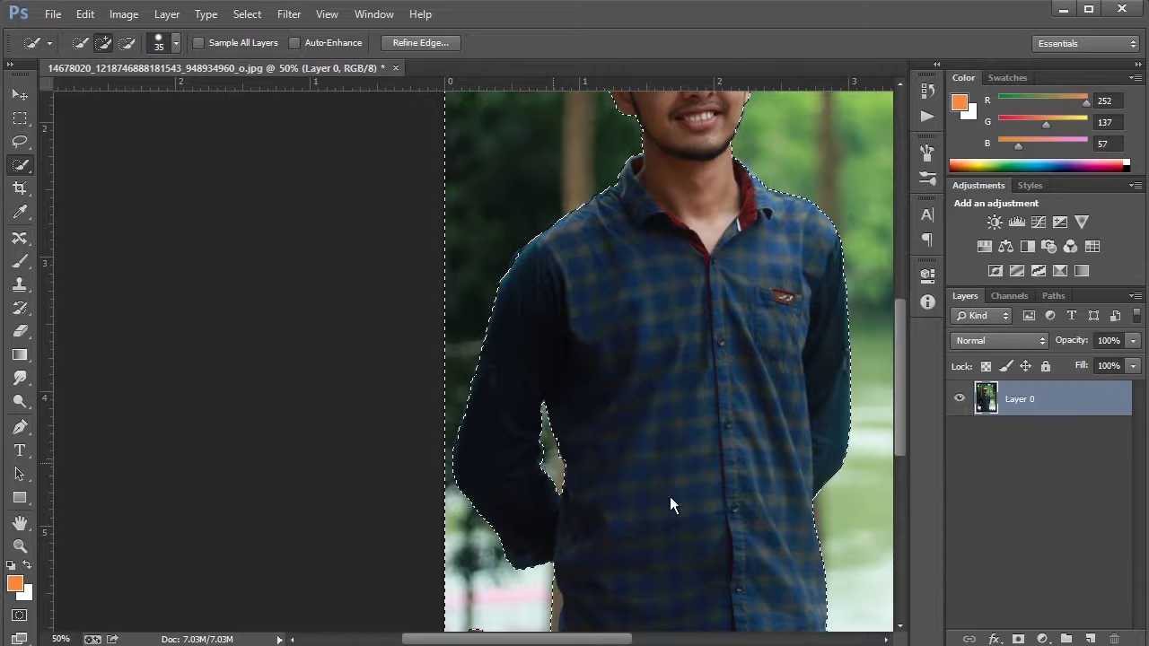
scroll(682, 507, "up", 5)
scroll(711, 512, "up", 1)
scroll(707, 509, "up", 1)
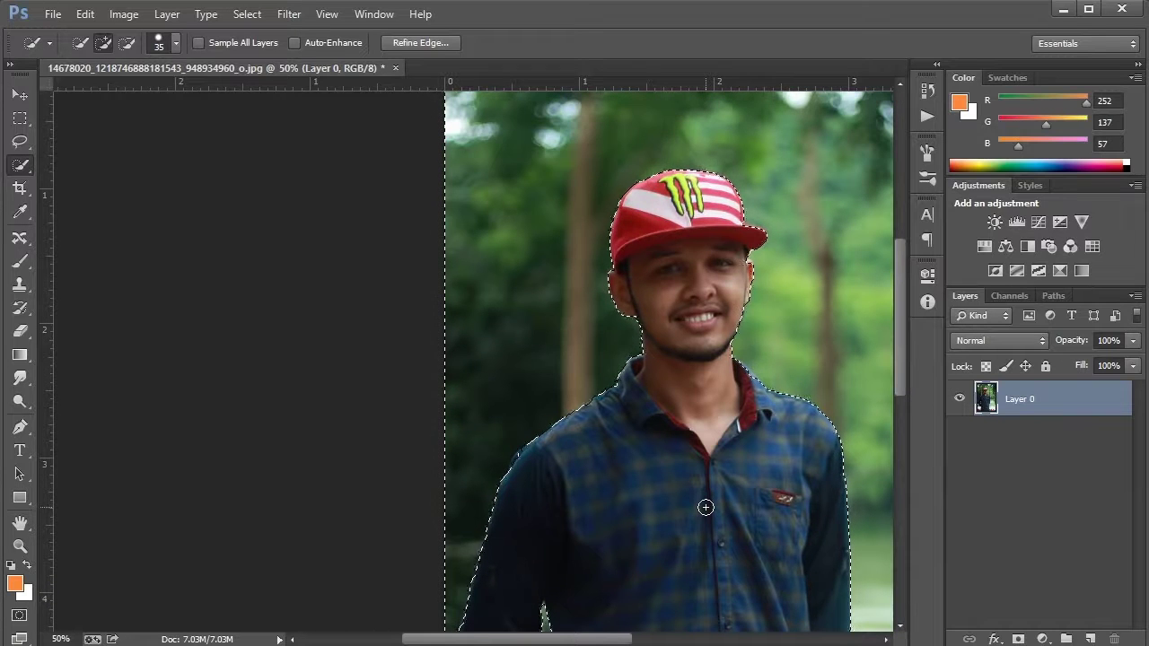
At 100% zoom with a small brush, add the ear to the selection.
key("ctrl+plus")
key("ctrl+plus")
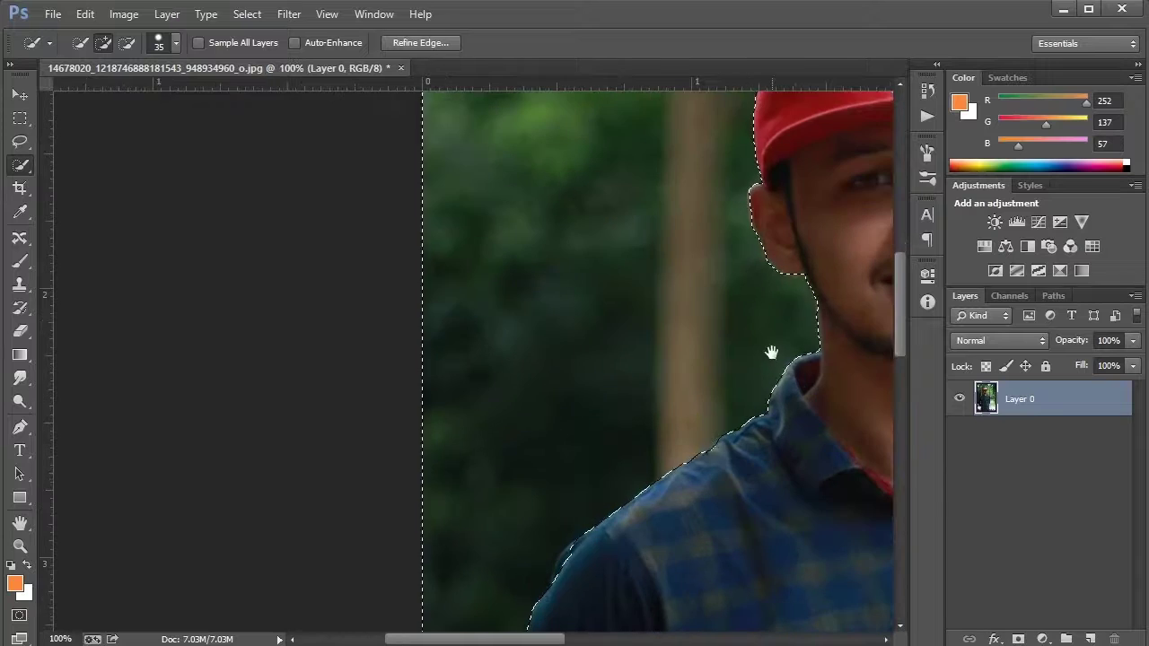
left_click_drag(771, 353, 286, 449)
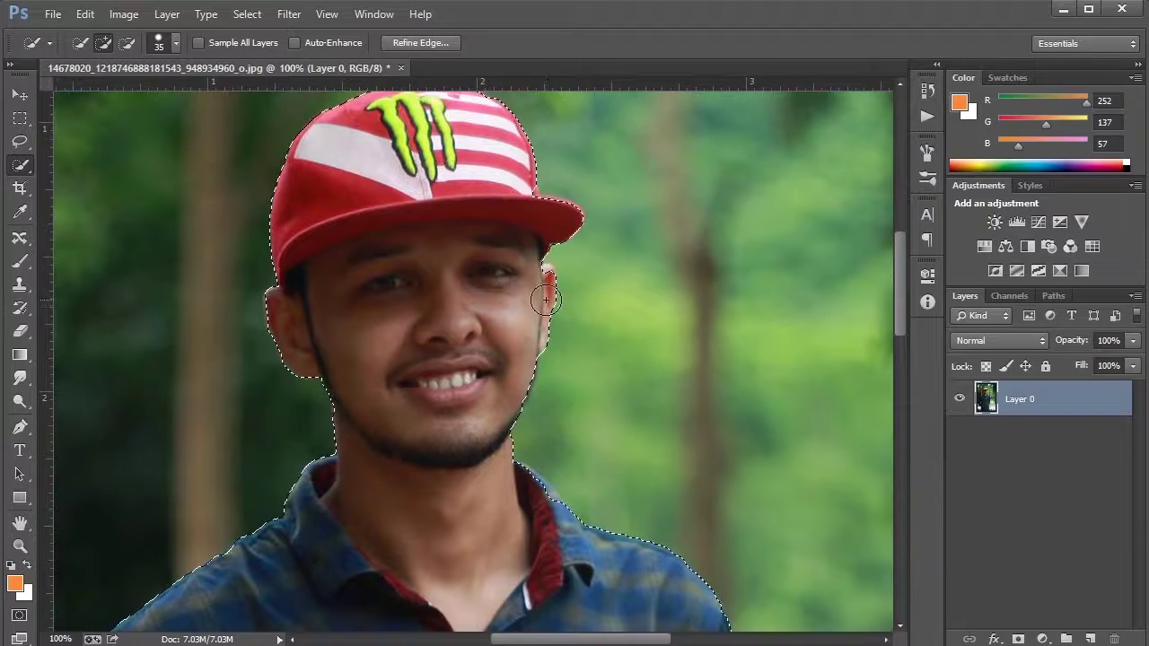
key("bracketleft")
key("bracketleft")
key("bracketleft")
left_click_drag(548, 314, 533, 276)
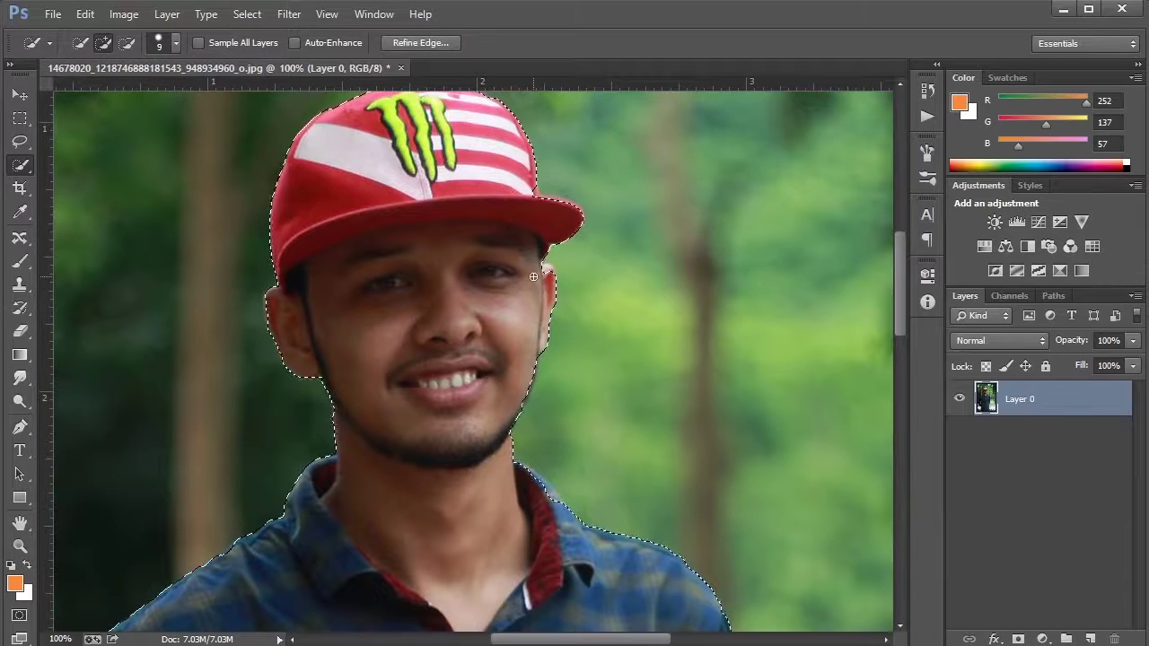
key("alt")
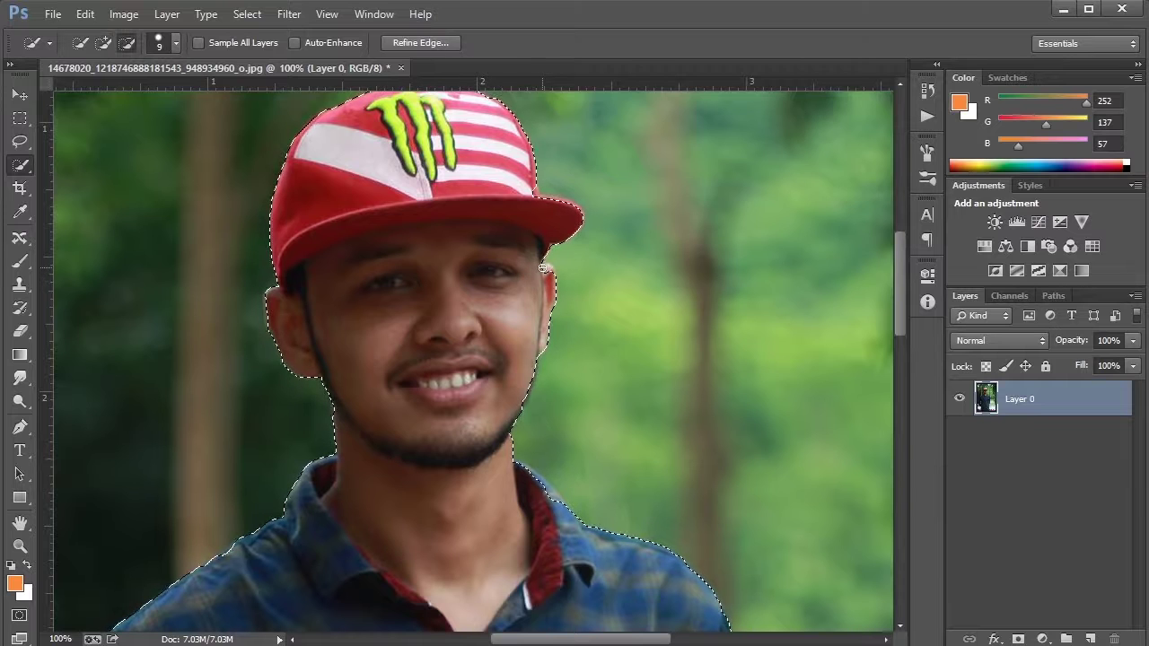
key("alt")
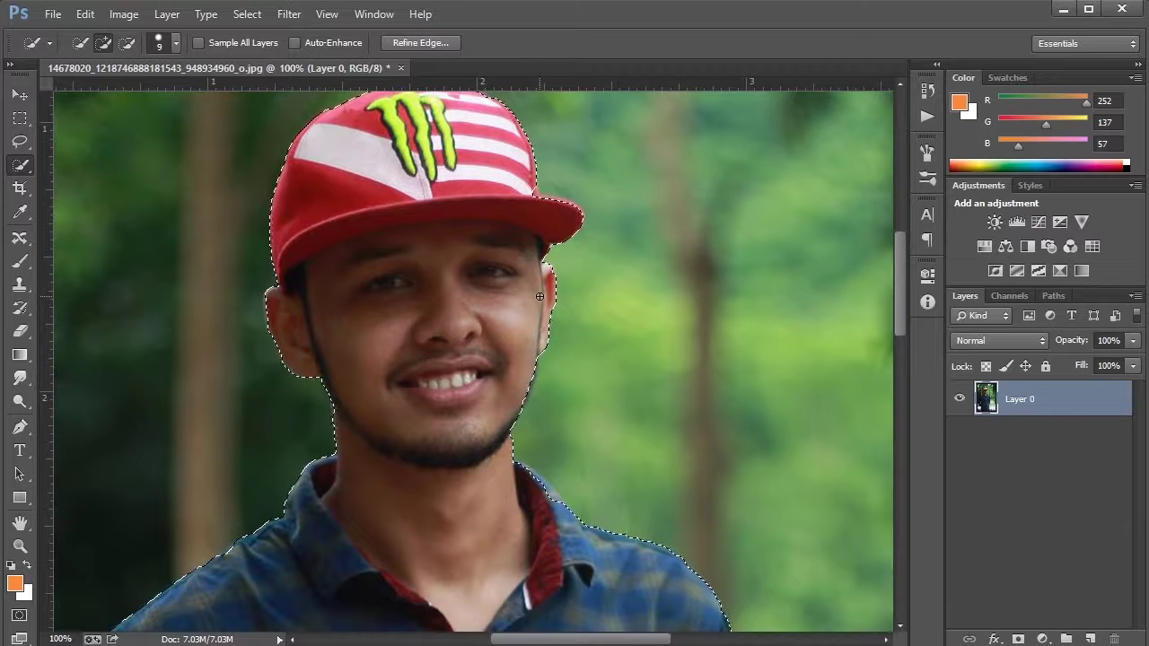
With a 20 px brush, tighten the selection along the neck and shirt collar.
scroll(350, 359, "down", 1)
scroll(345, 352, "up", 3)
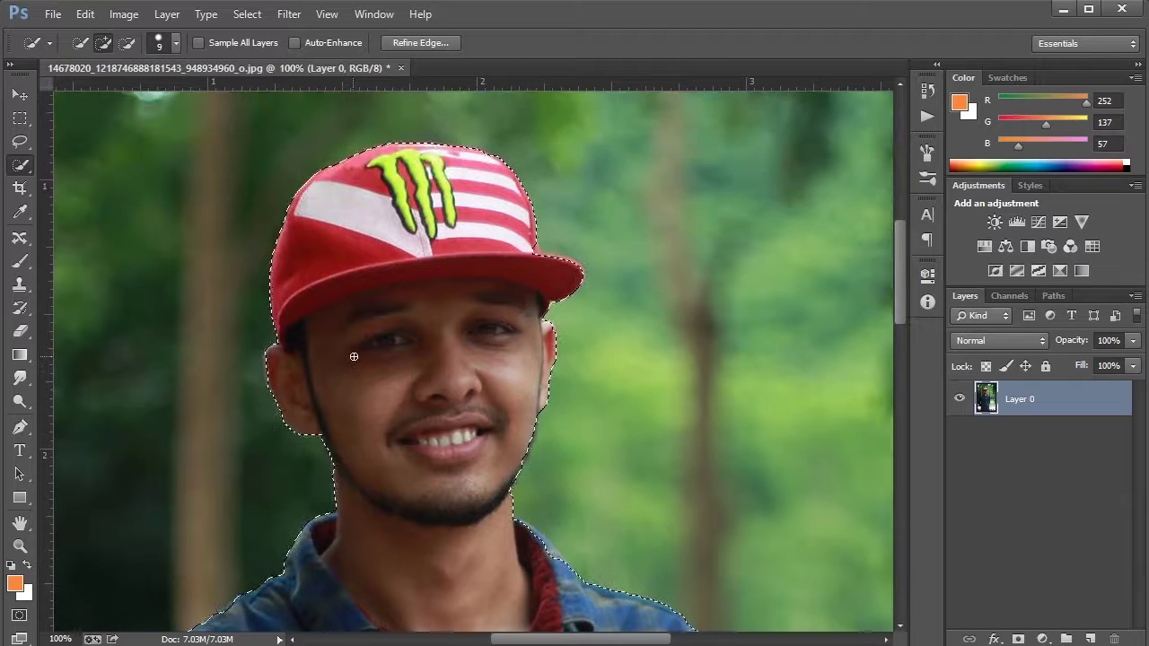
scroll(362, 356, "down", 4)
scroll(377, 379, "down", 4)
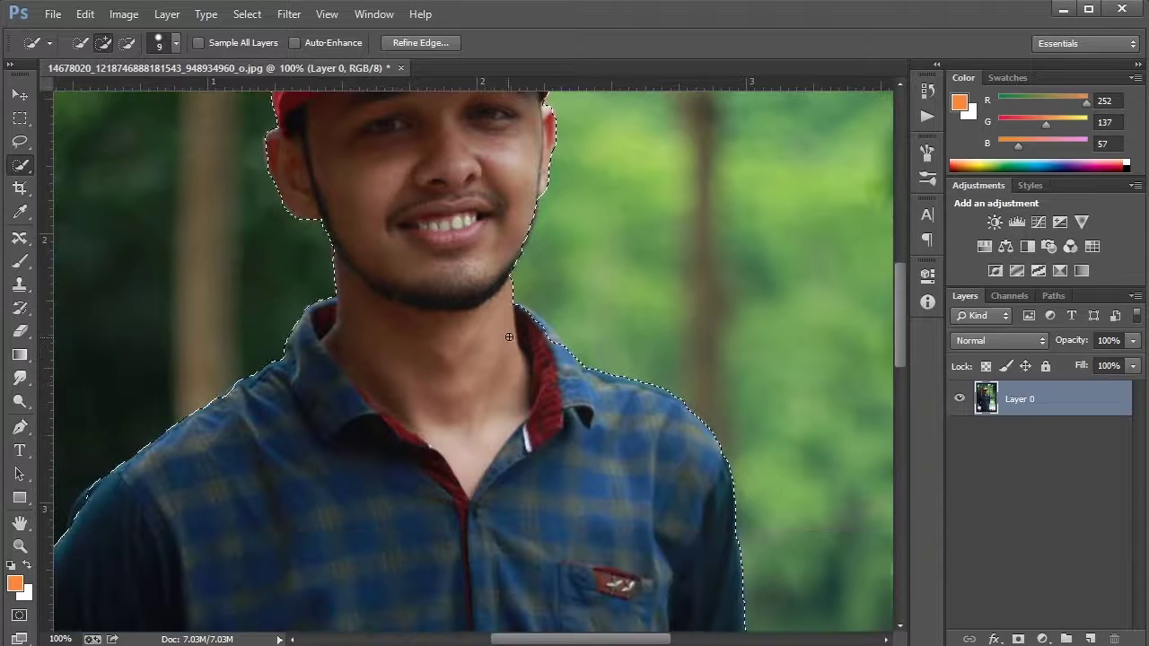
key("bracketright")
key("bracketright")
key("alt")
scroll(629, 466, "down", 2)
scroll(538, 440, "down", 1)
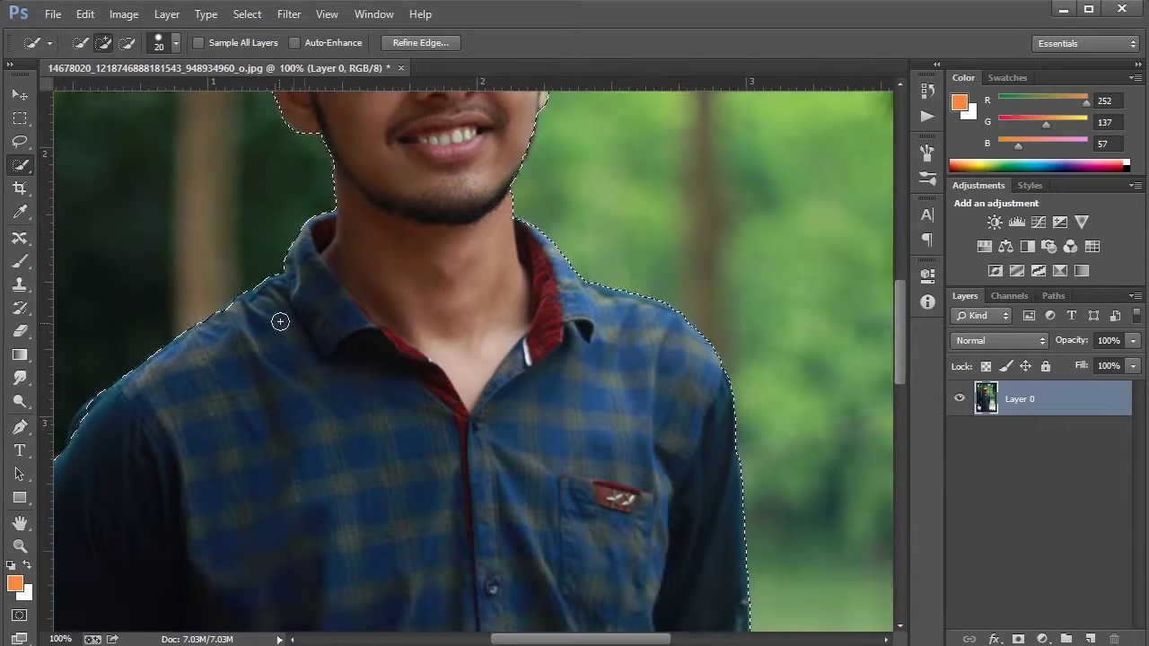
Add and subtract selection areas along the man's lower shirt edges.
left_click_drag(313, 451, 431, 332)
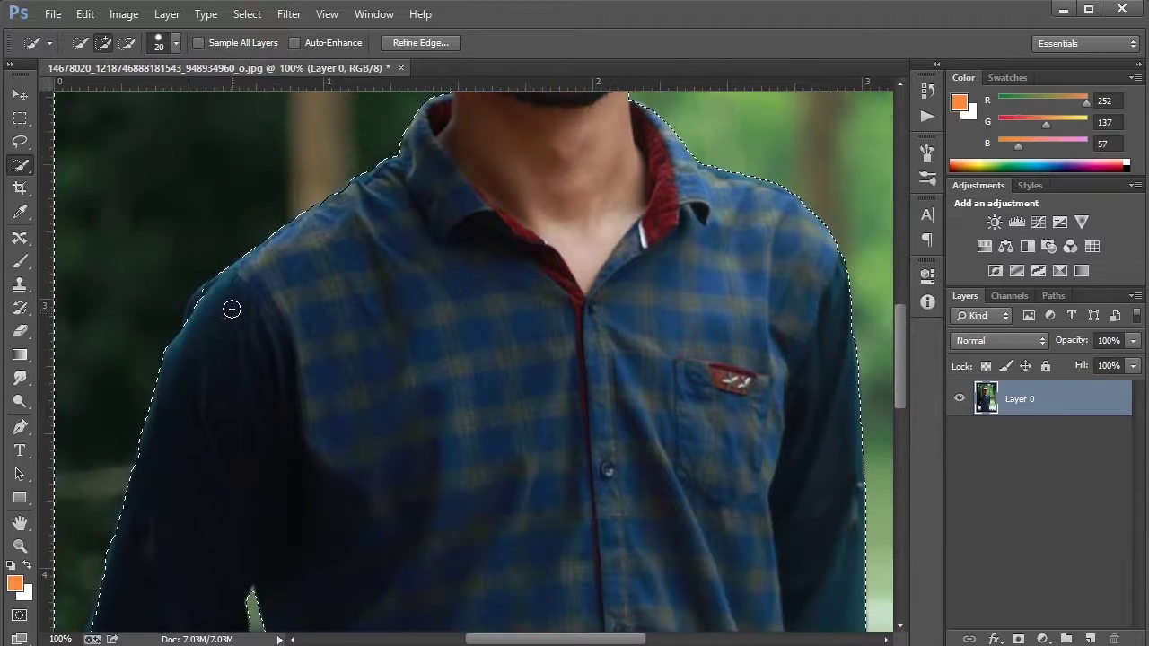
key("alt")
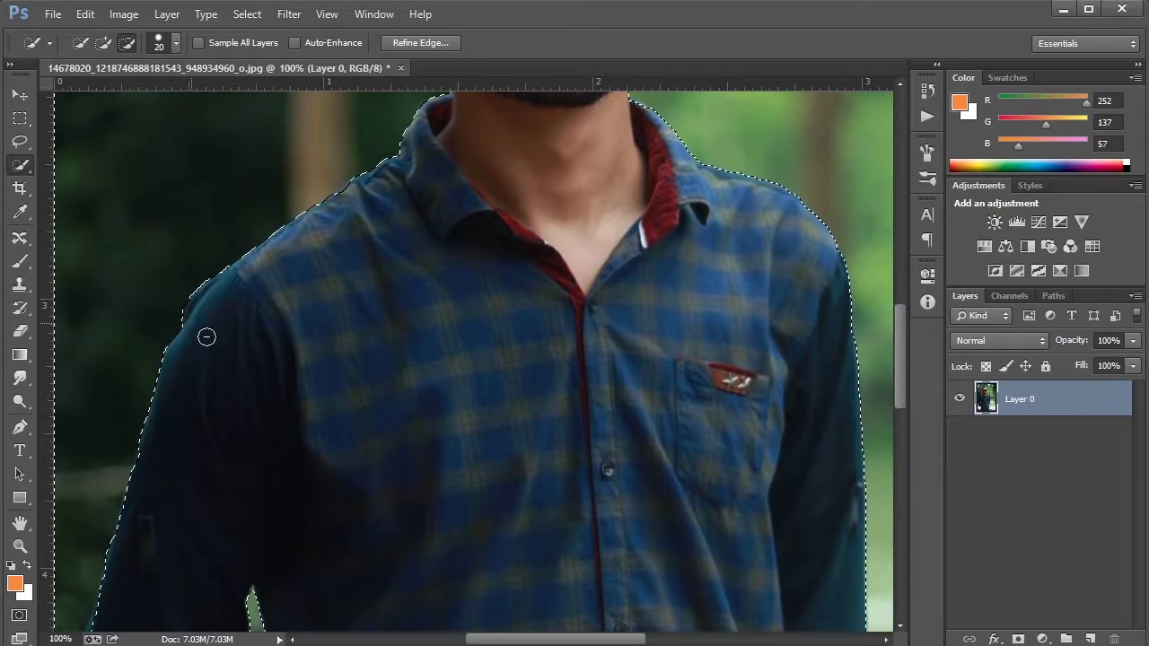
scroll(538, 439, "down", 1)
scroll(562, 451, "down", 2)
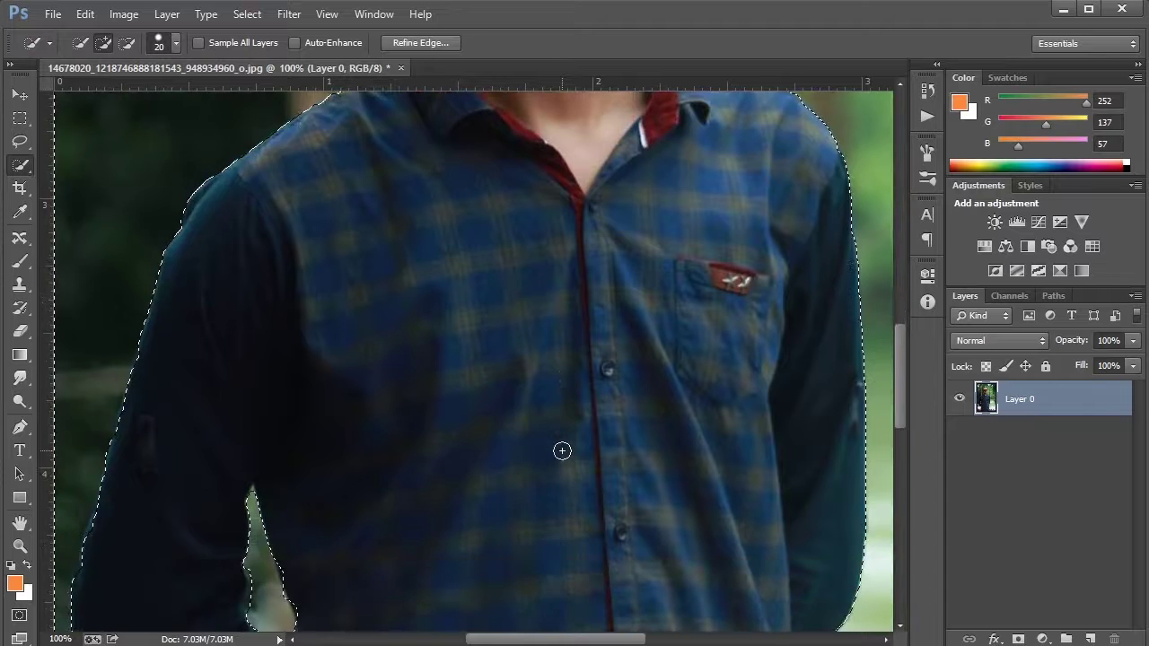
scroll(561, 451, "down", 3)
key("alt")
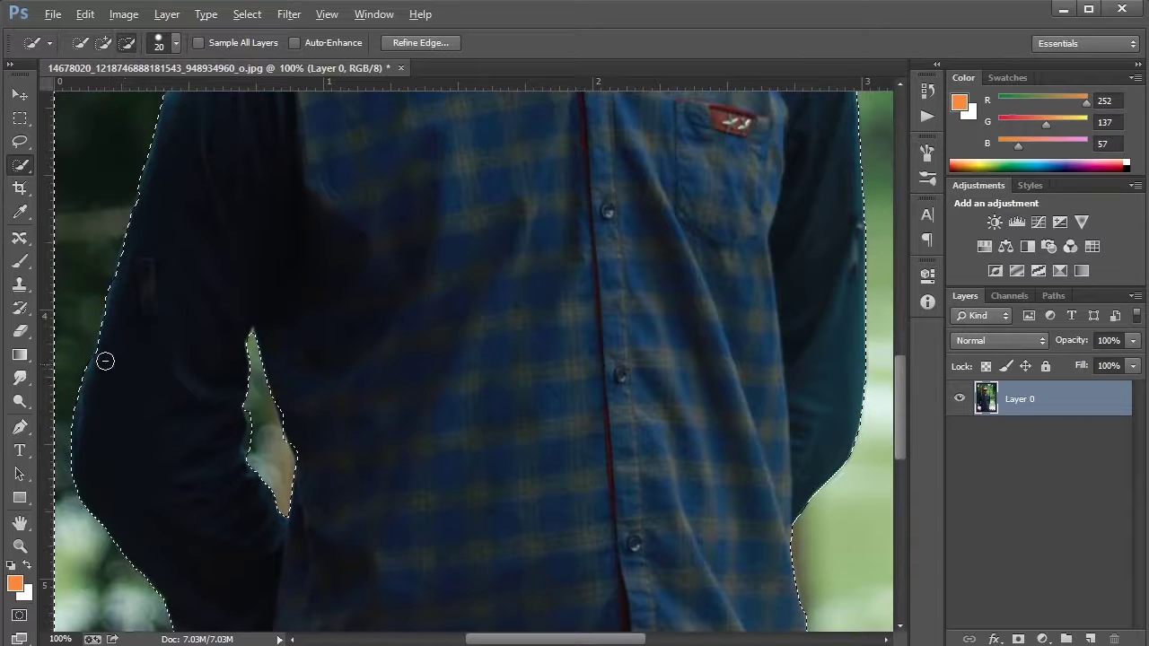
scroll(156, 362, "down", 2)
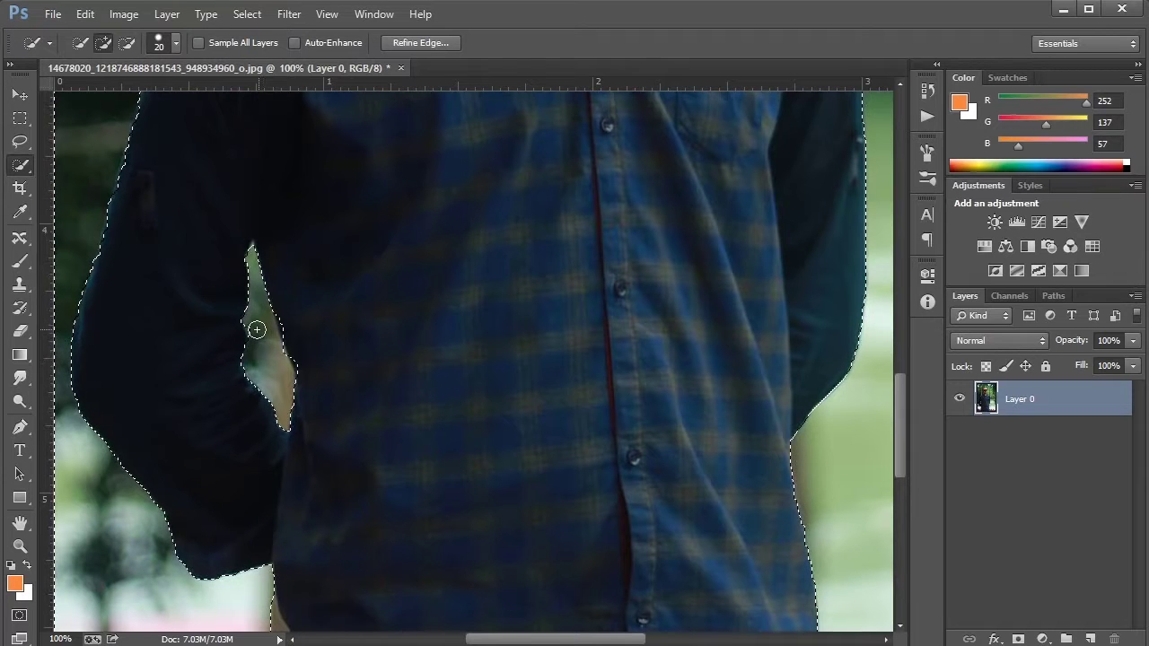
key("alt")
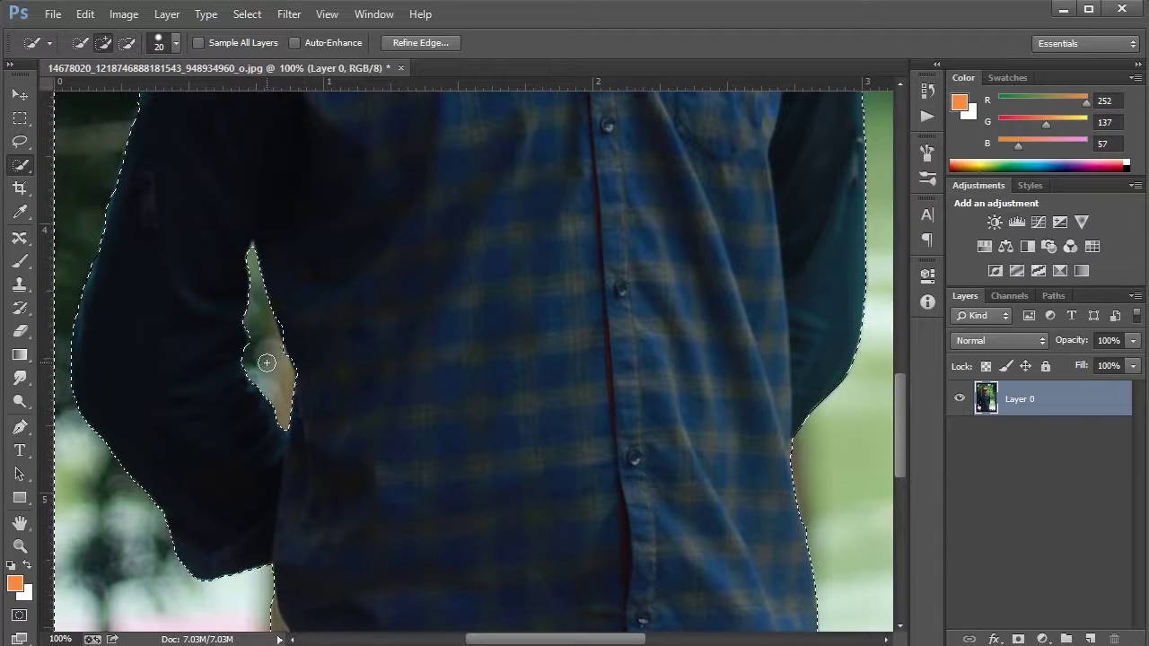
scroll(288, 377, "down", 5)
scroll(308, 410, "down", 3)
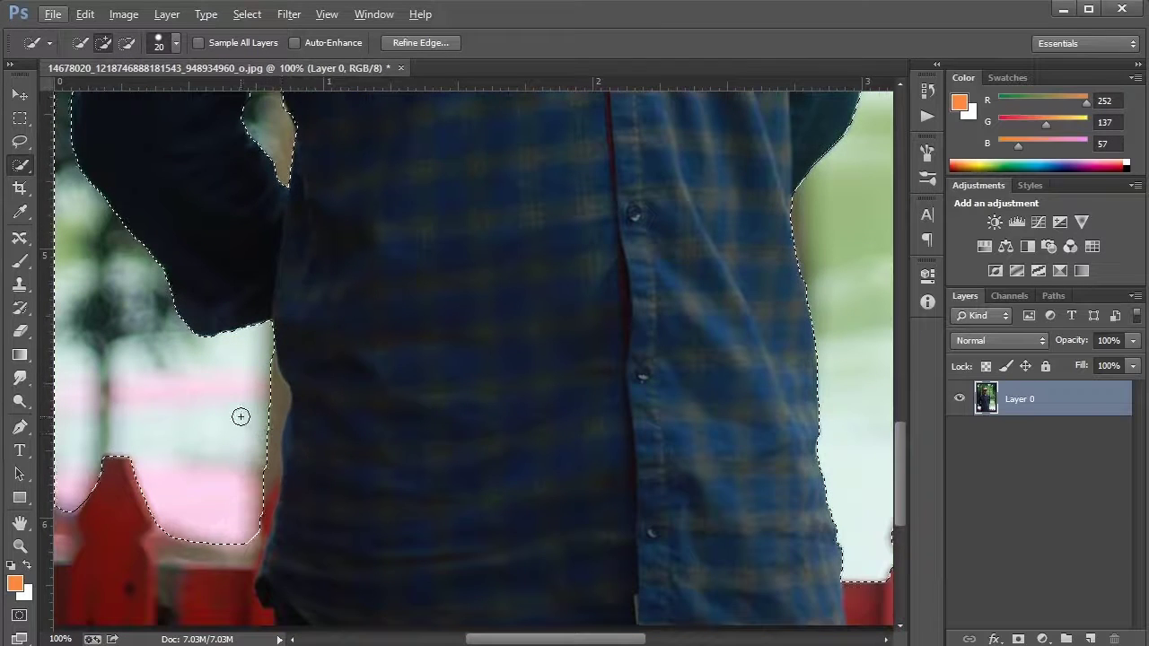
left_click_drag(270, 412, 259, 474)
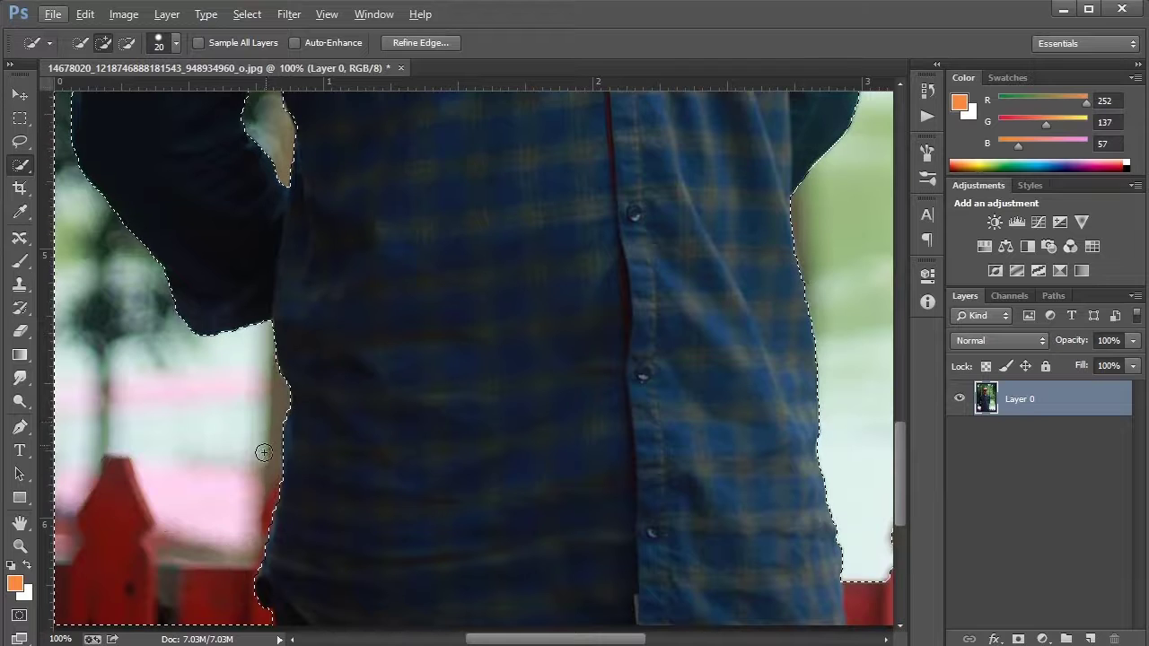
scroll(259, 474, "down", 5)
scroll(231, 457, "down", 3)
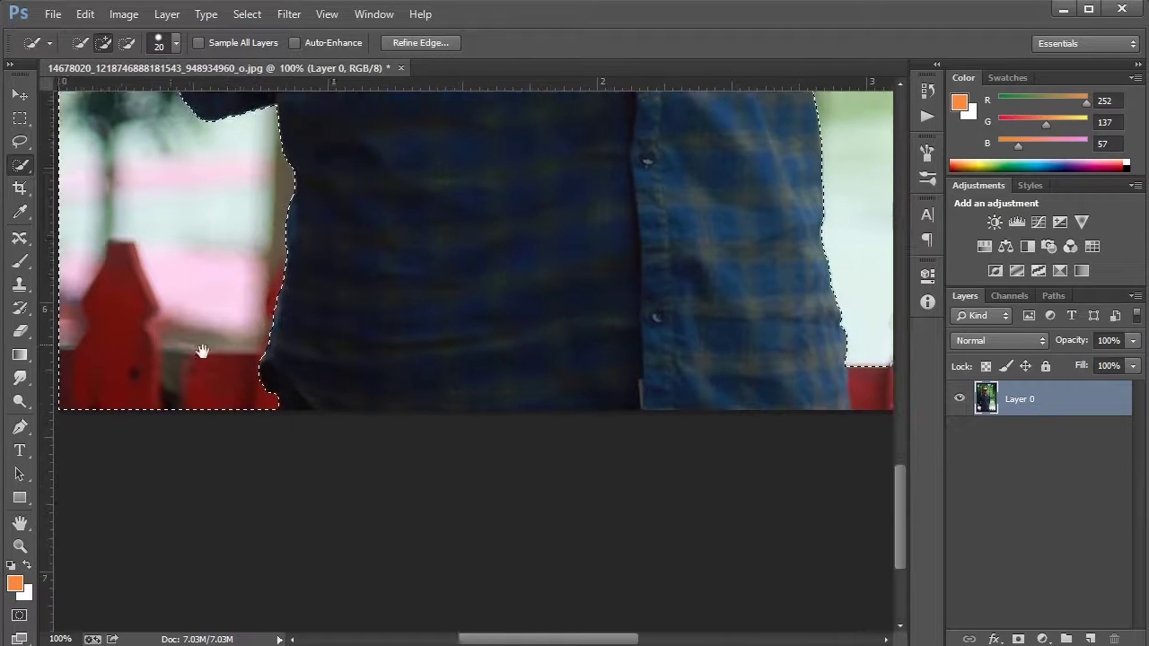
Subtract the red fence post, add the pink area beside it, and fit on screen.
mouse_move(553, 292)
left_mouse_down()
mouse_move(501, 368)
mouse_move(200, 401)
left_mouse_up()
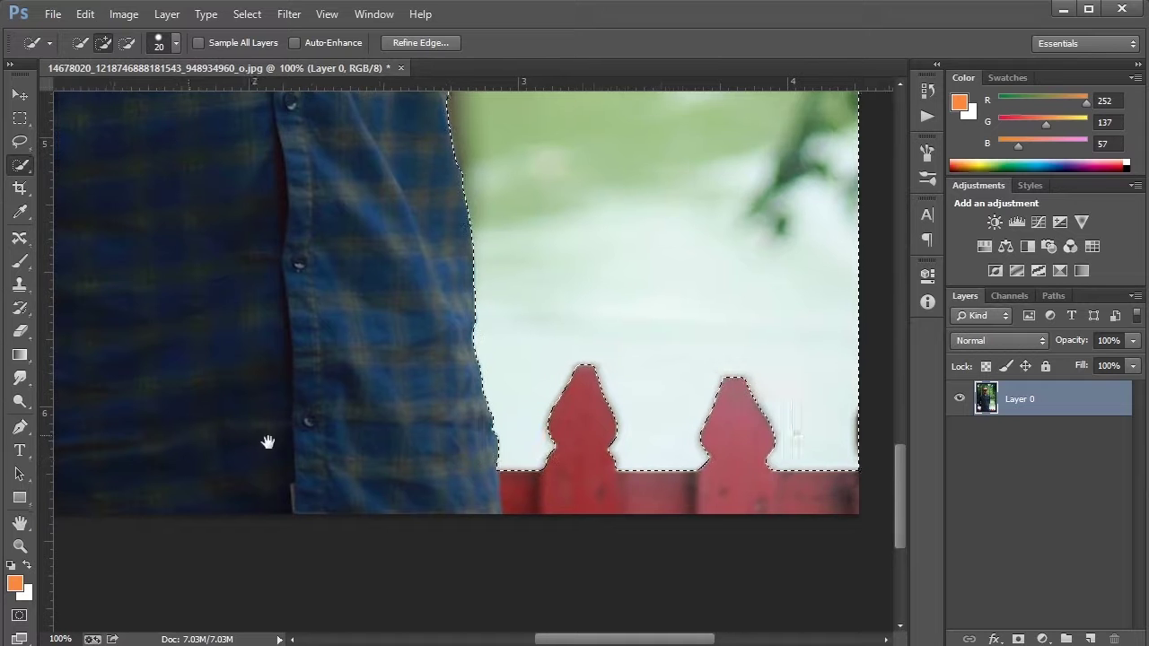
left_click_drag(267, 441, 605, 425)
key("alt")
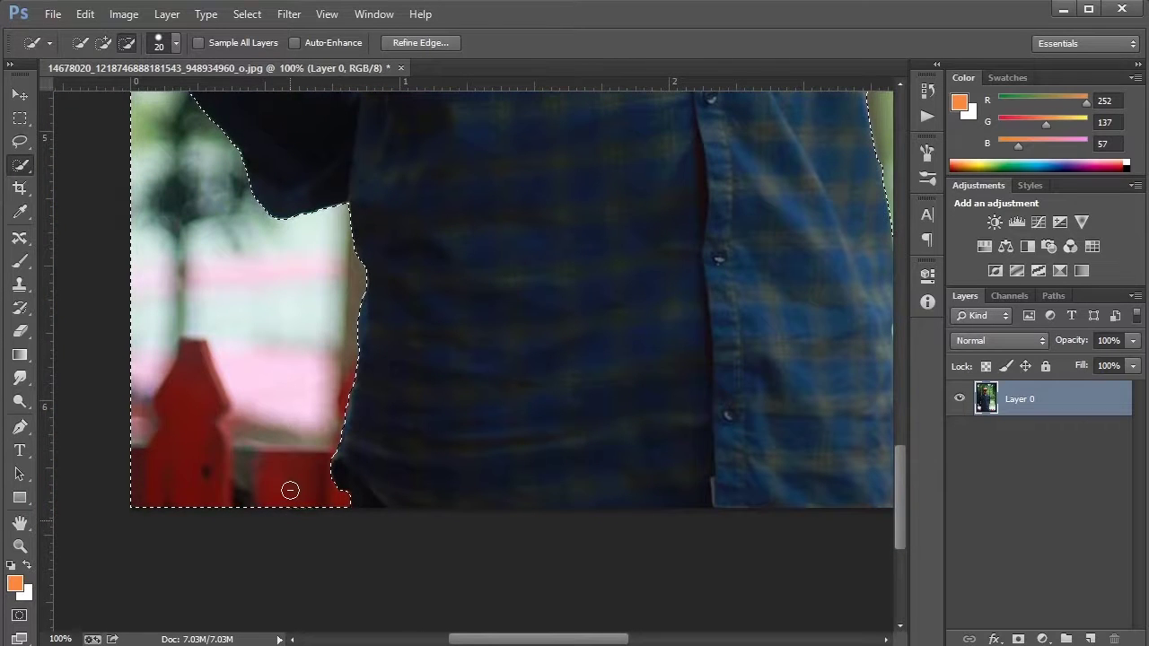
left_click_drag(290, 490, 282, 490)
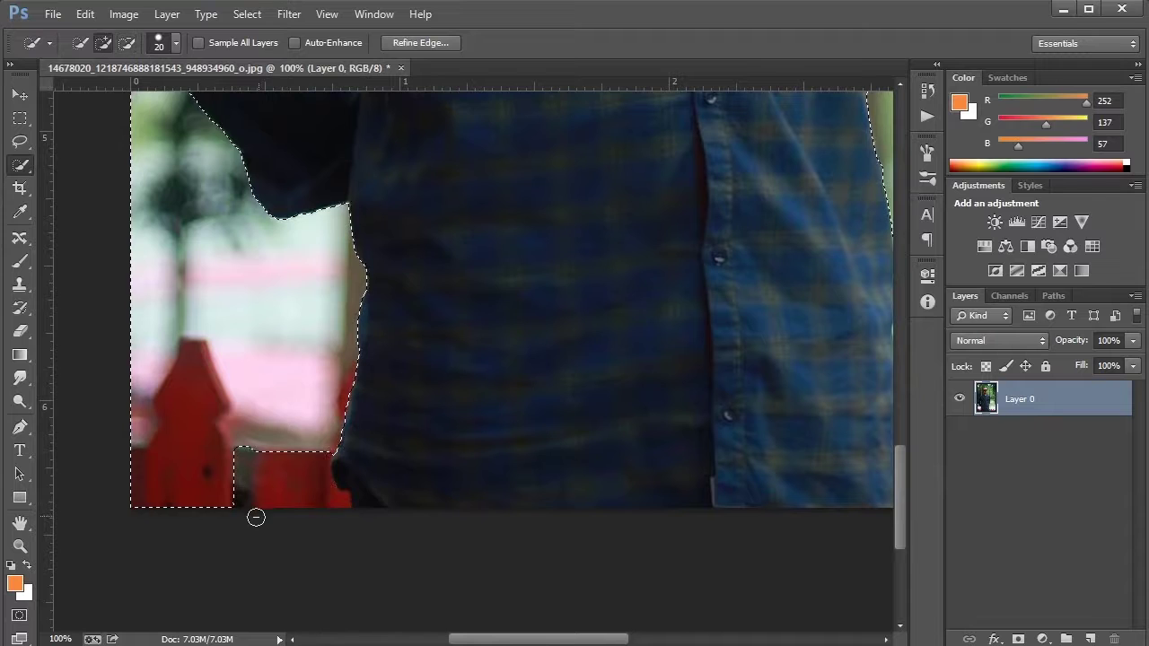
left_click(197, 504, "alt")
left_click_drag(130, 397, 127, 432)
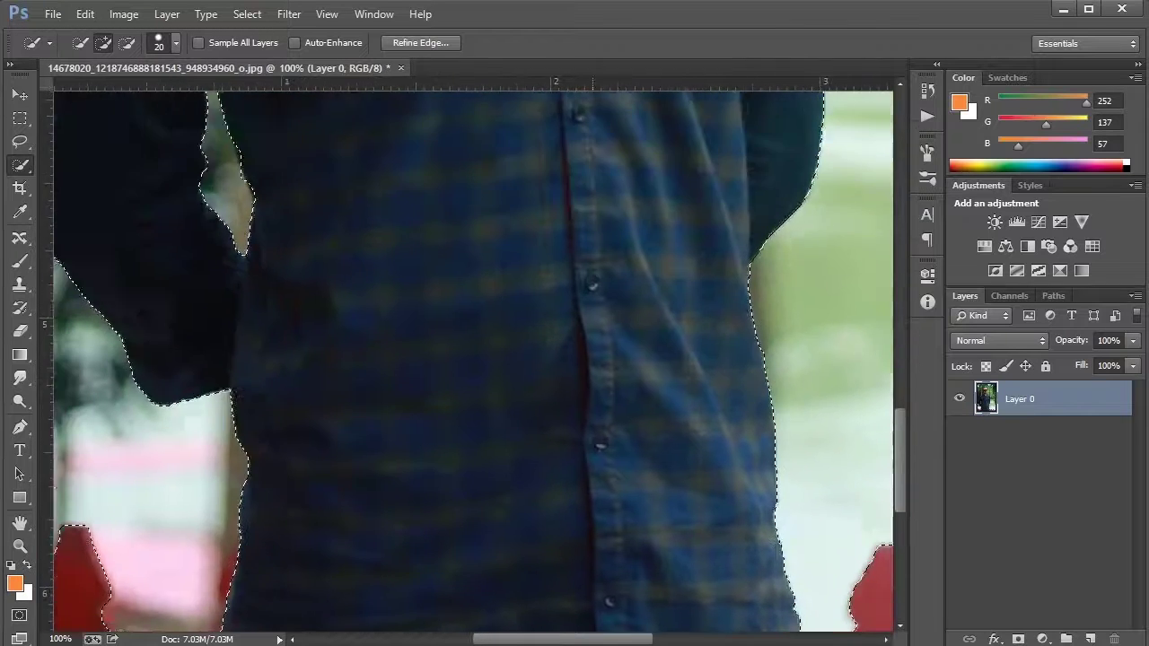
mouse_move(668, 461)
left_mouse_down()
mouse_move(571, 503)
mouse_move(700, 519)
left_mouse_up()
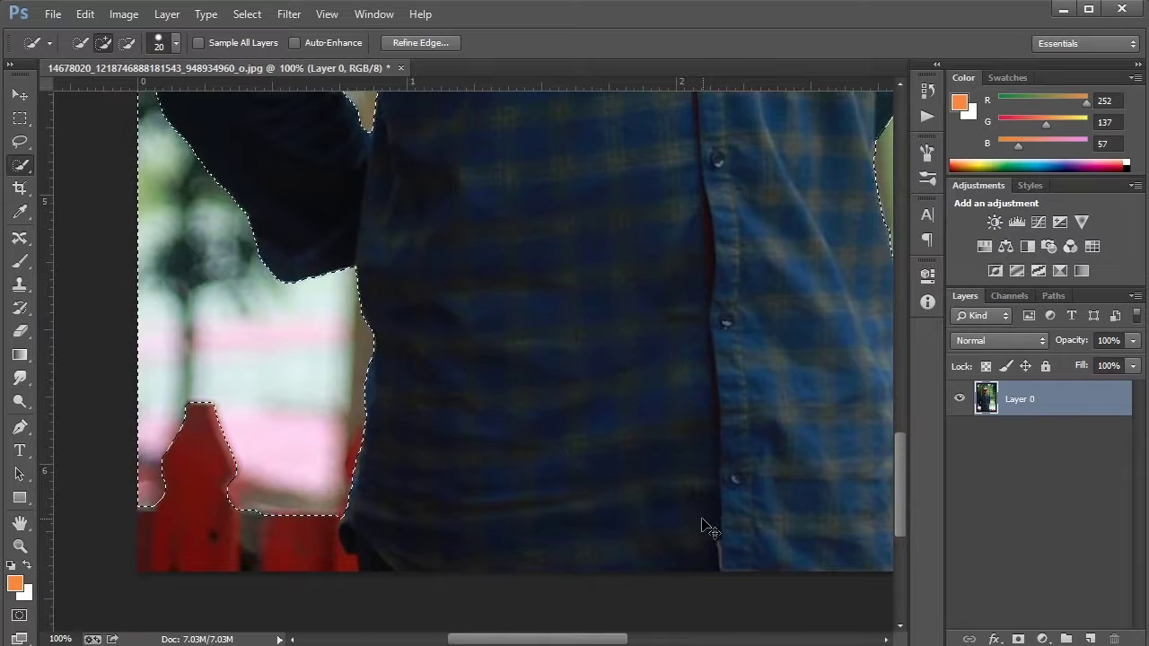
key("ctrl+0")
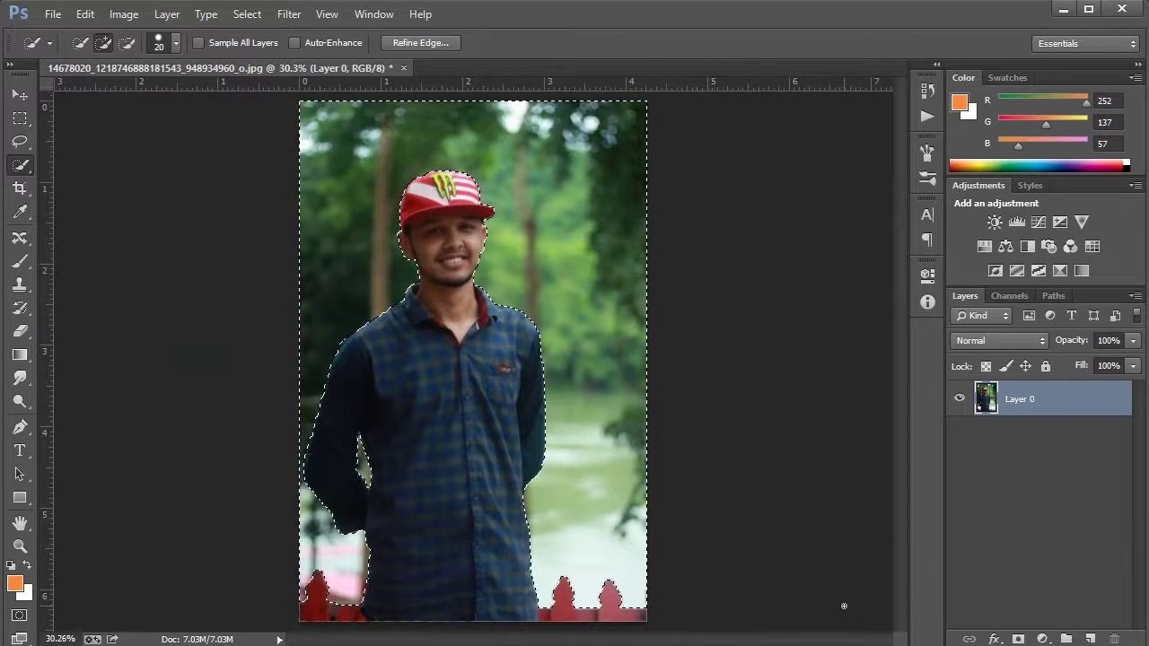
Mask out Layer 0's background via an inverted selection, then drag in pier image A (11).
left_click(1017, 639)
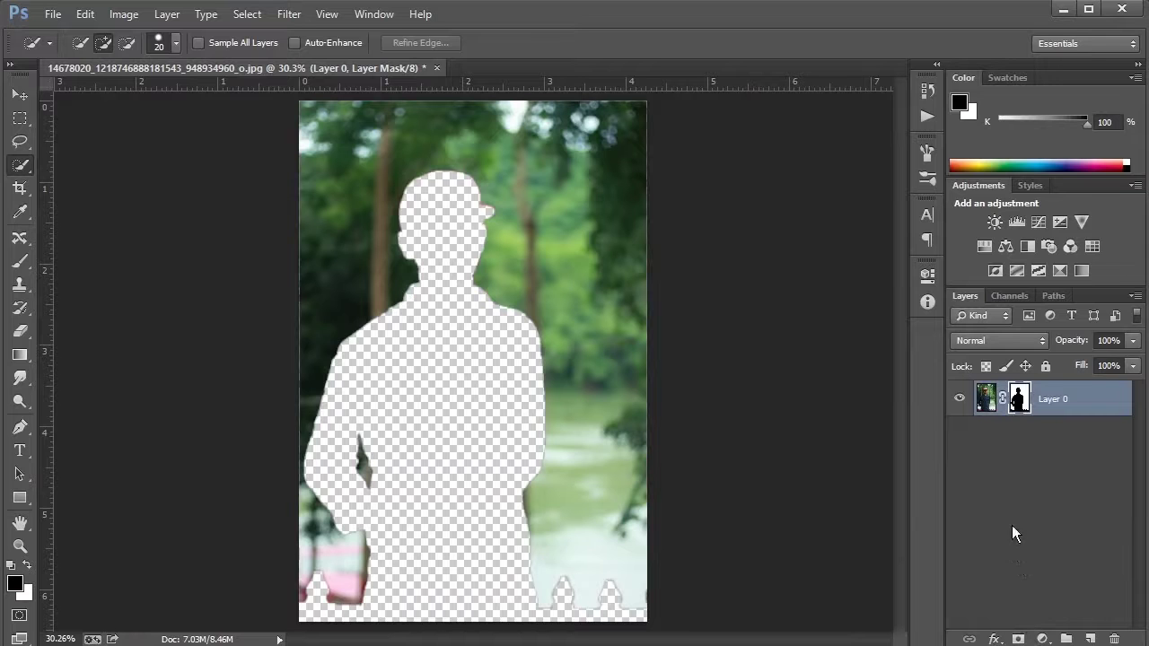
key("ctrl+z")
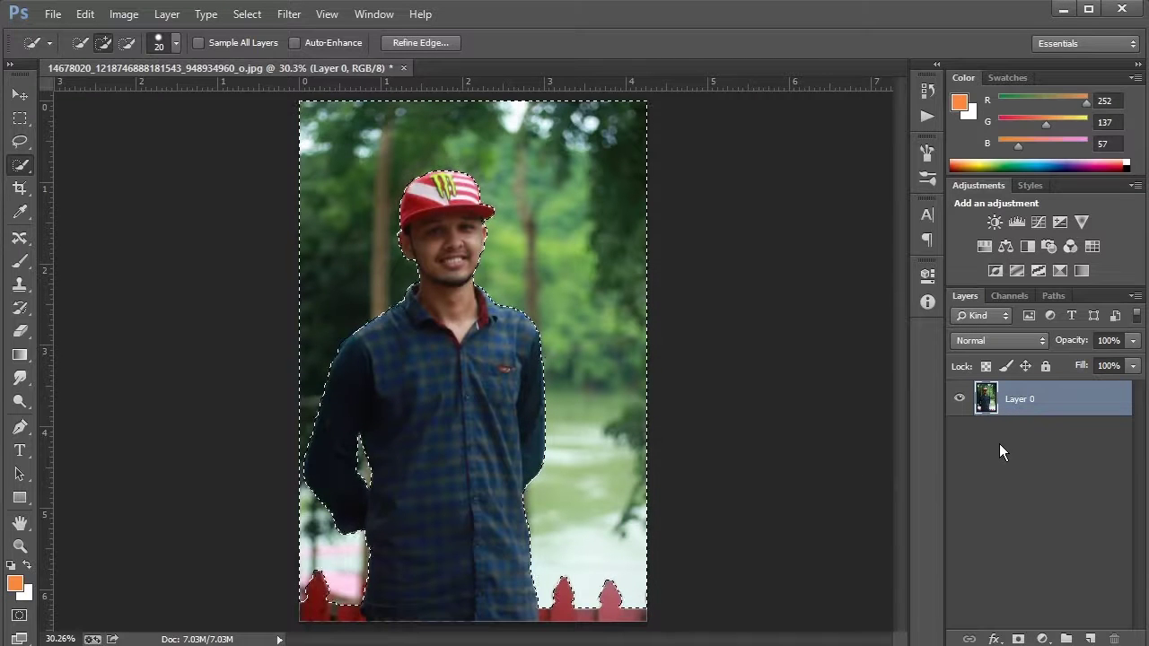
left_click(248, 14)
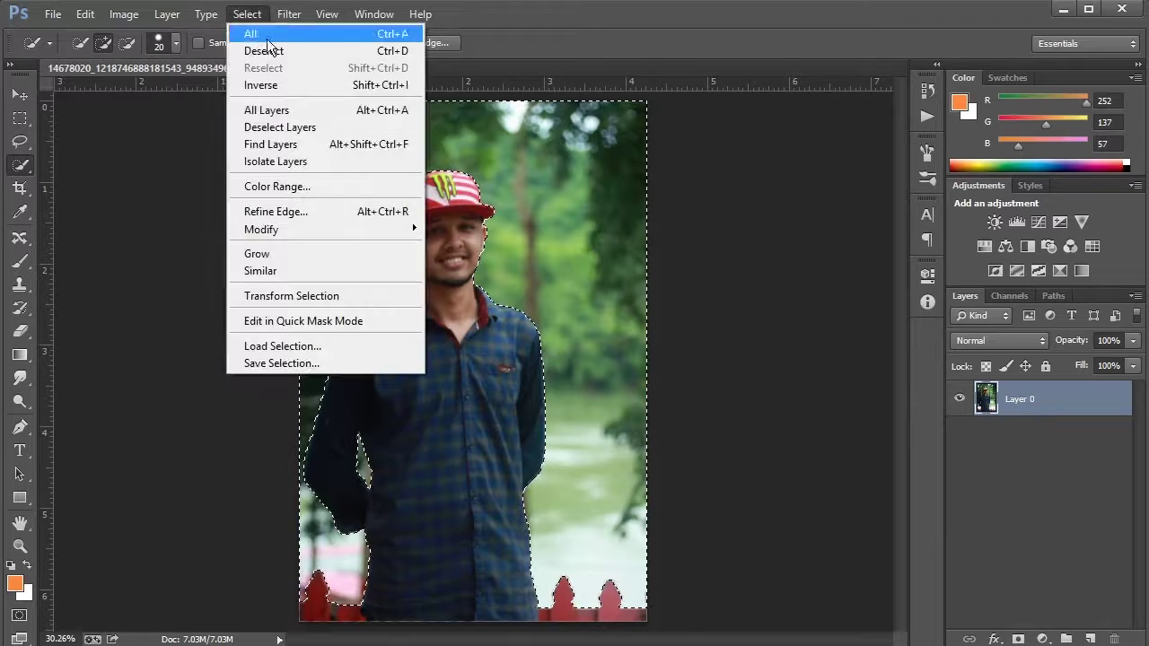
left_click(304, 81)
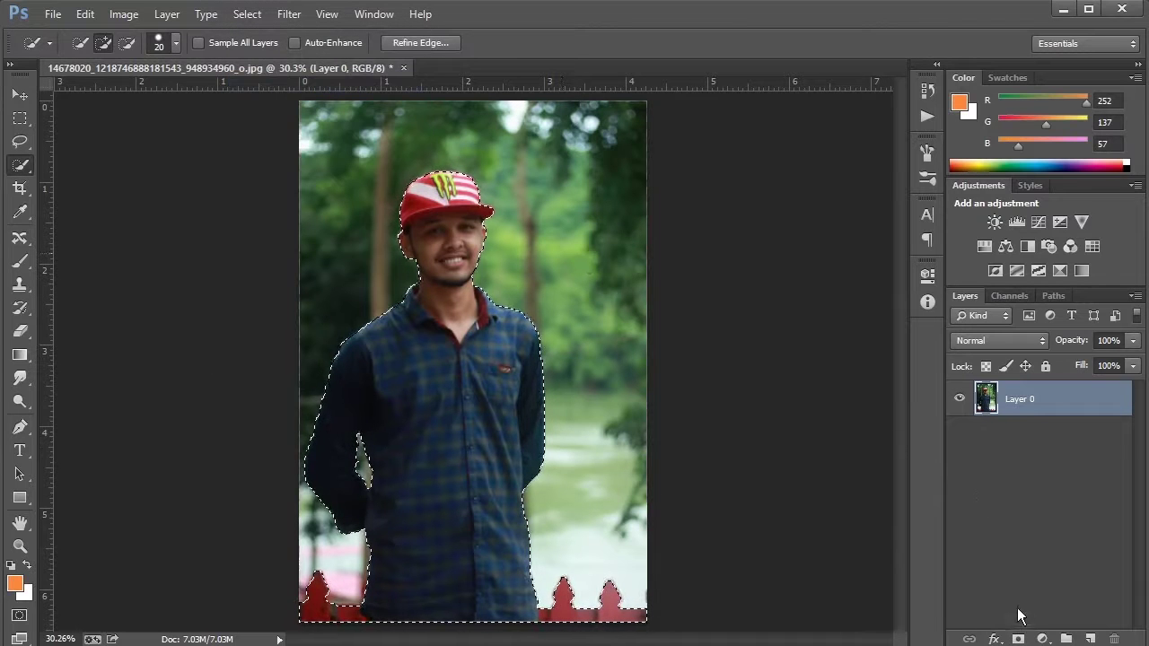
left_click(1018, 639)
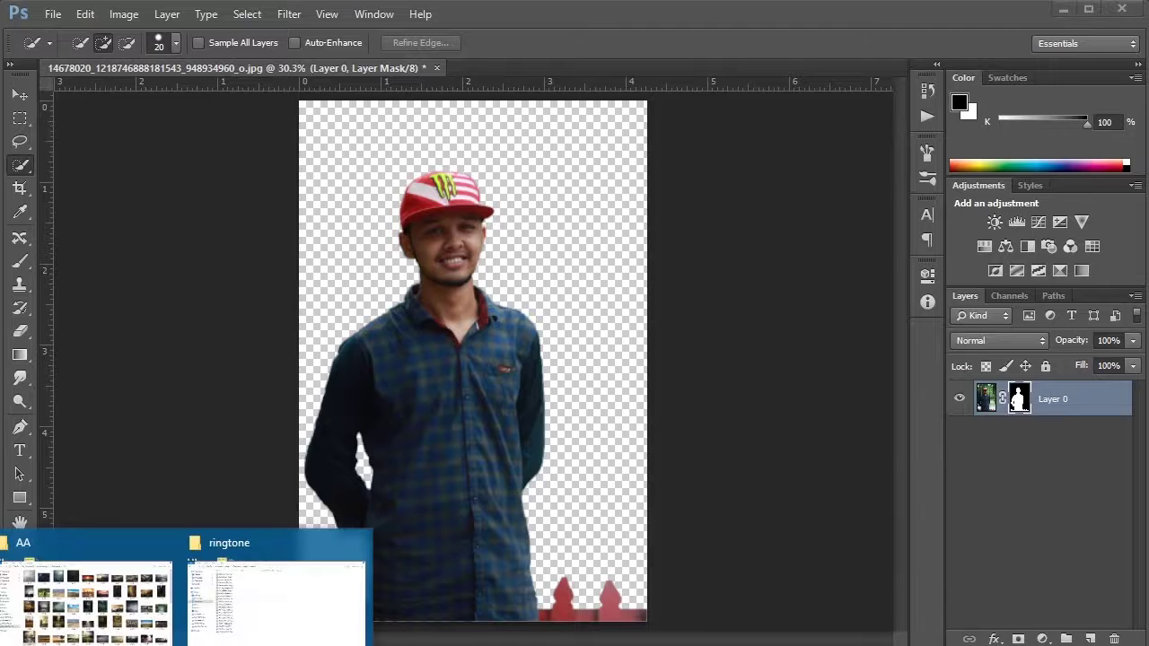
left_click(124, 575)
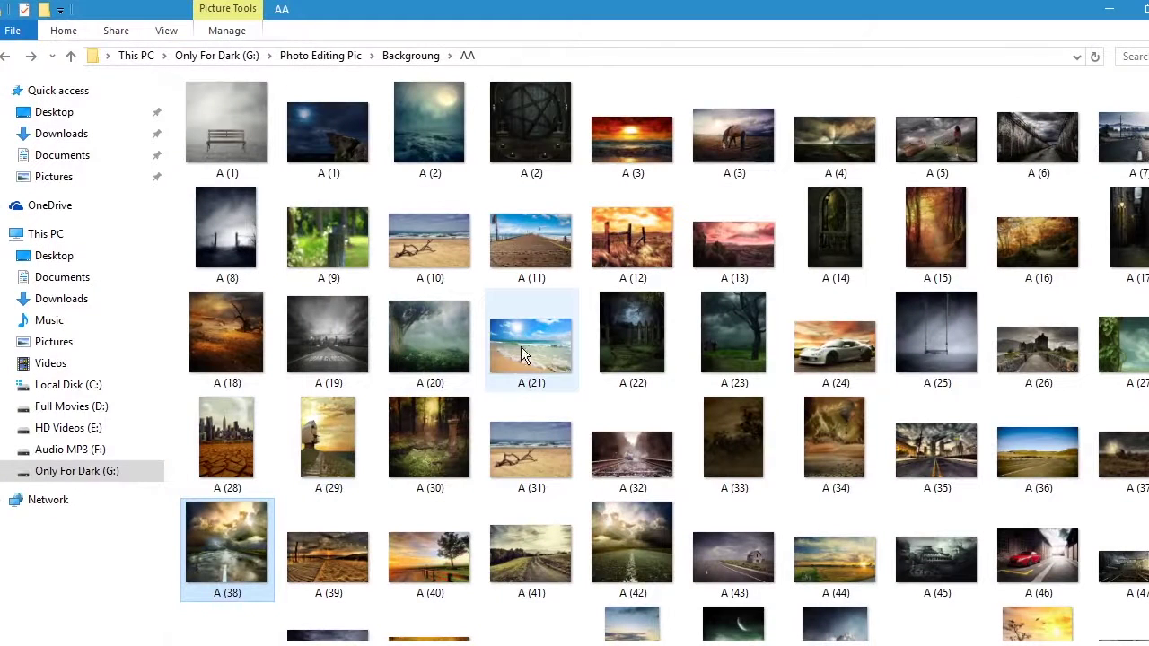
mouse_move(545, 238)
left_mouse_down()
mouse_move(349, 442)
mouse_move(232, 639)
mouse_move(515, 340)
left_mouse_up()
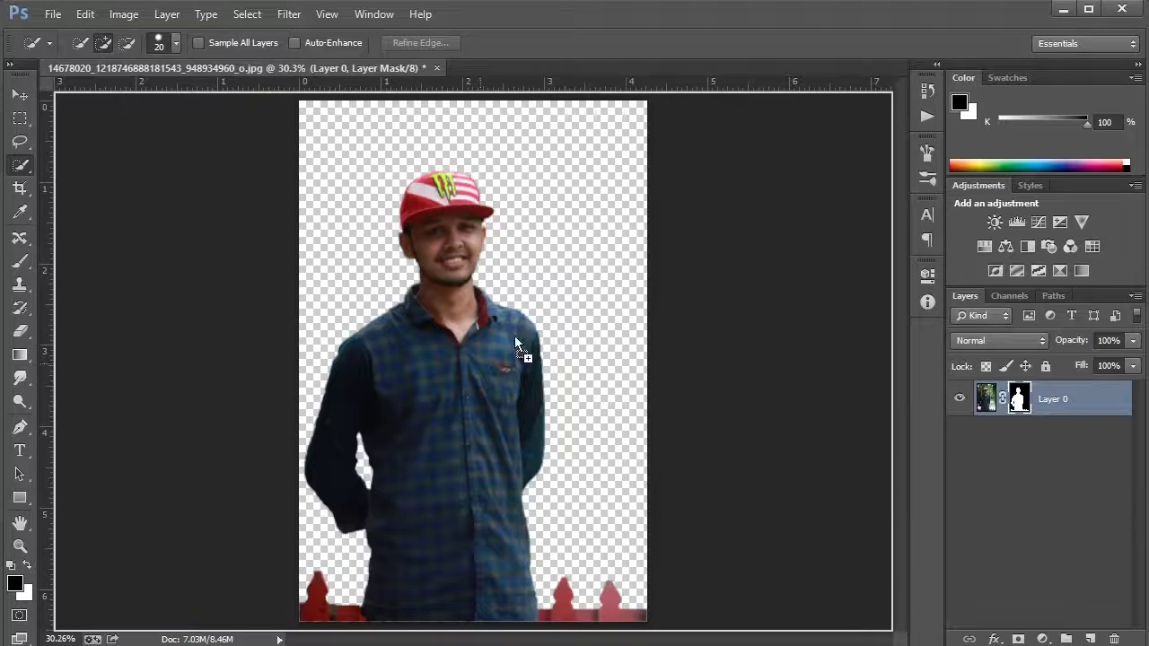
Place pier image A (11) and move its layer below Layer 0.
left_click_drag(585, 280, 584, 278)
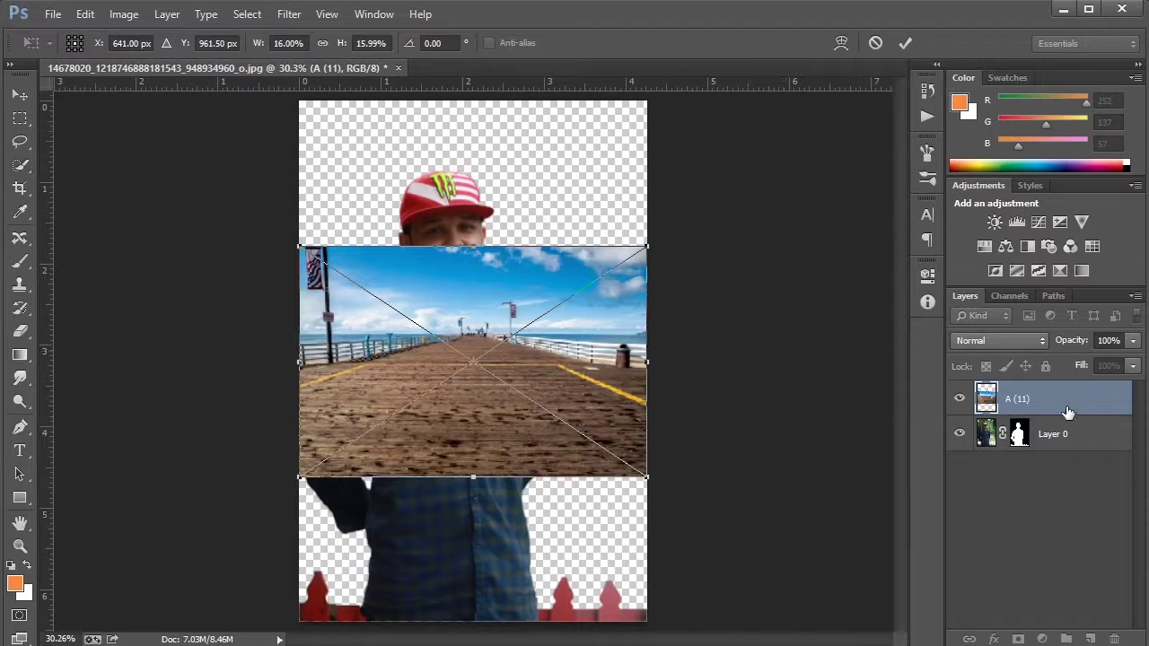
key("Return")
left_click_drag(1067, 411, 1065, 507)
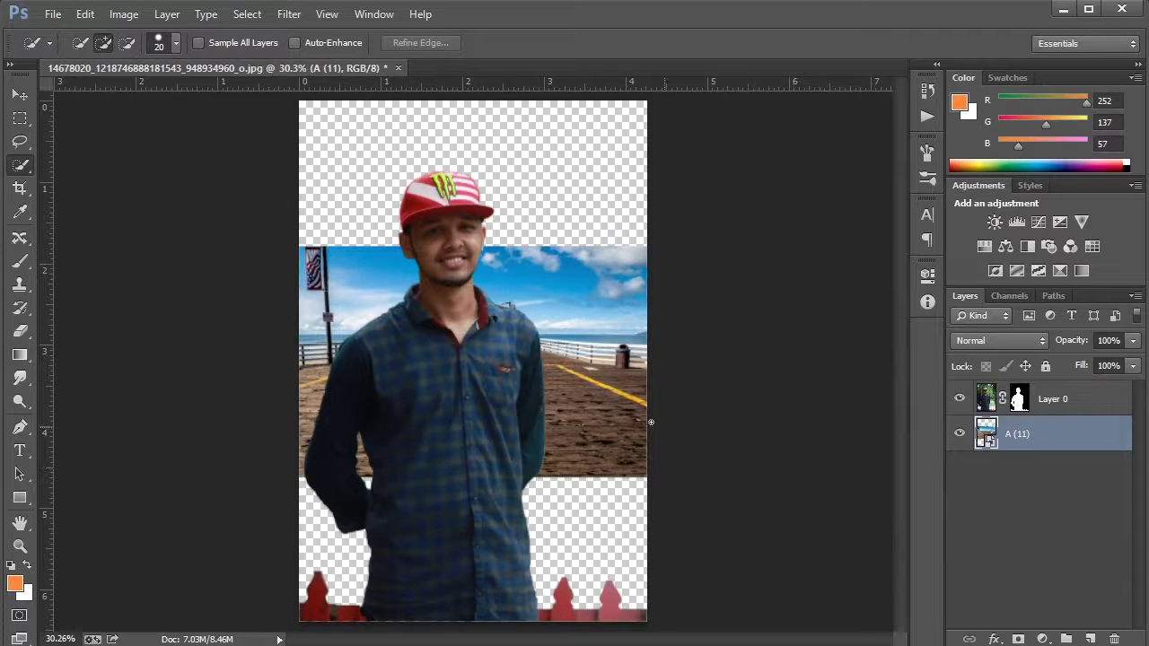
Scale the pier image until it covers the whole canvas.
key("ctrl+t")
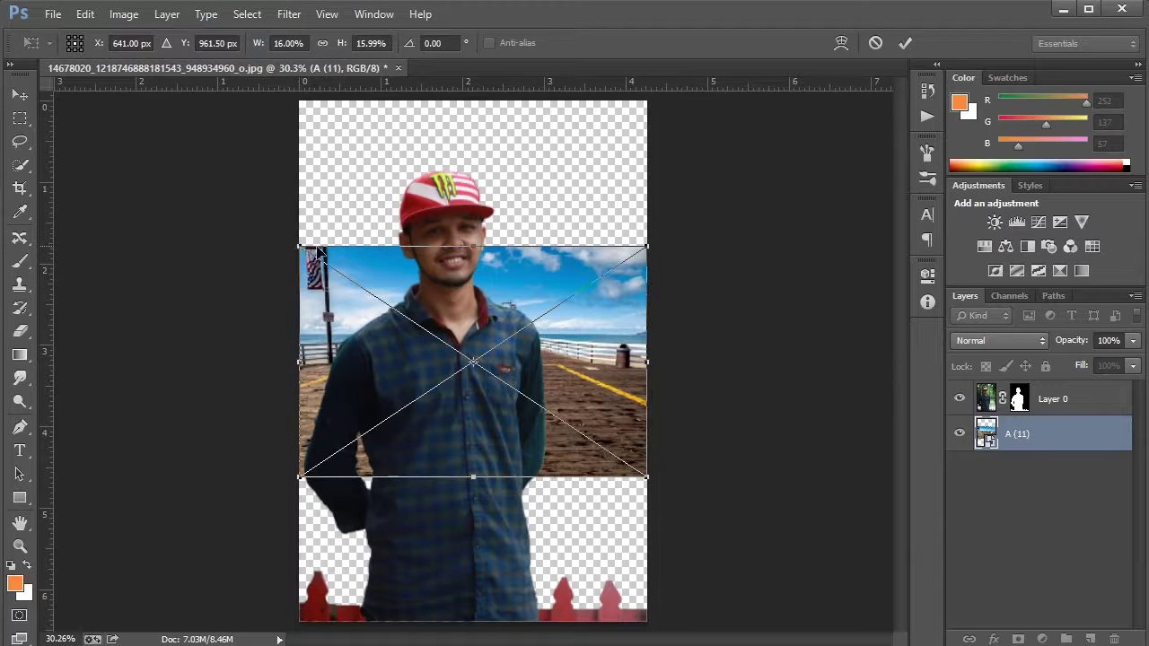
key("ctrl+minus")
key("ctrl+minus")
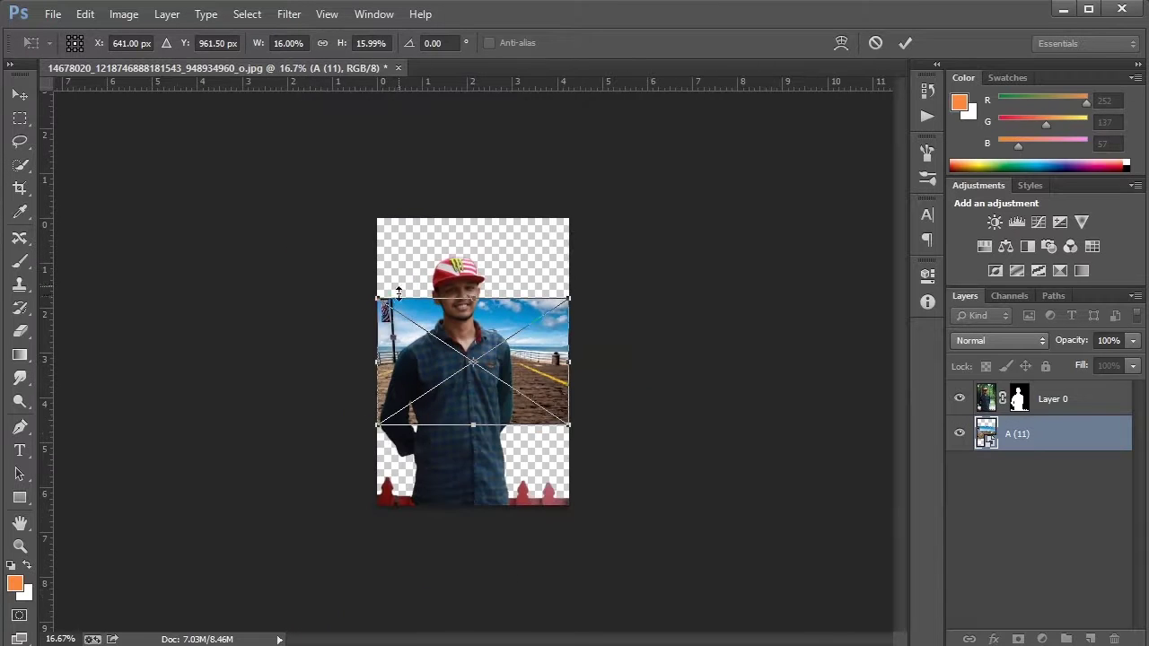
left_click_drag(371, 288, 242, 204)
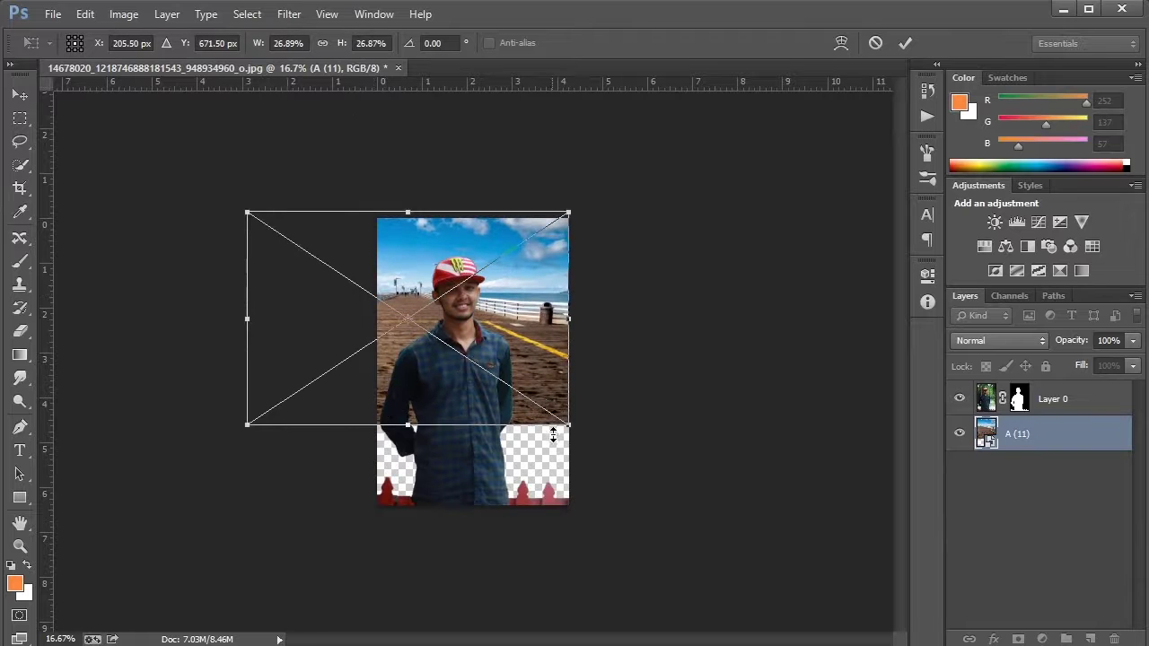
left_click_drag(566, 426, 614, 536)
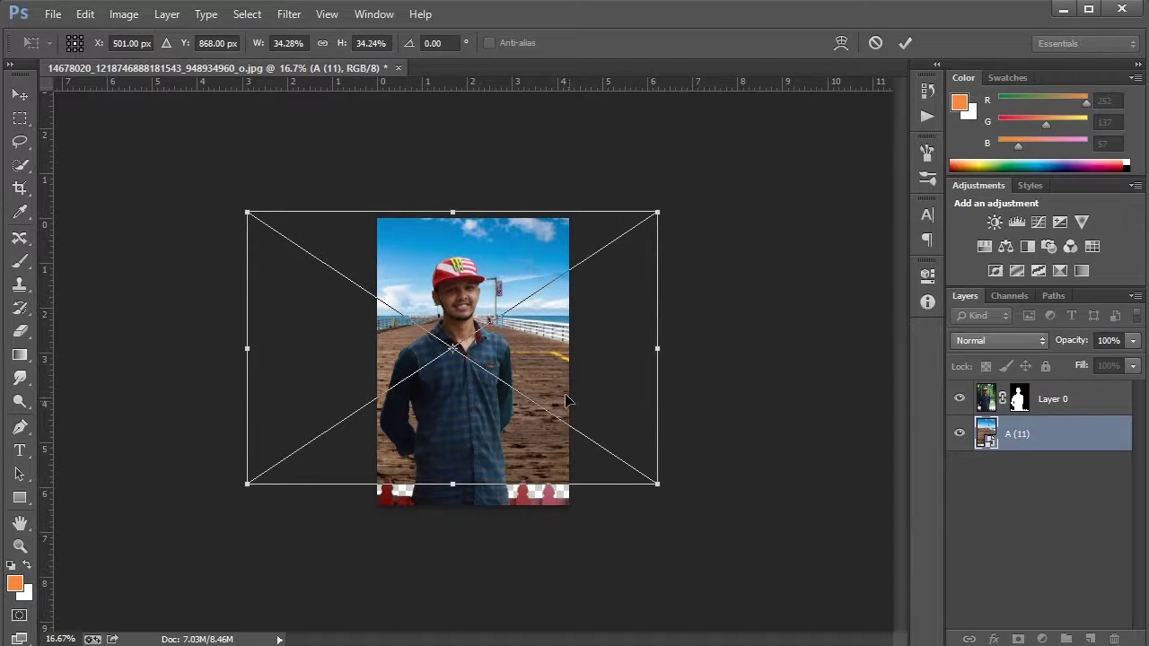
left_click_drag(658, 486, 668, 529)
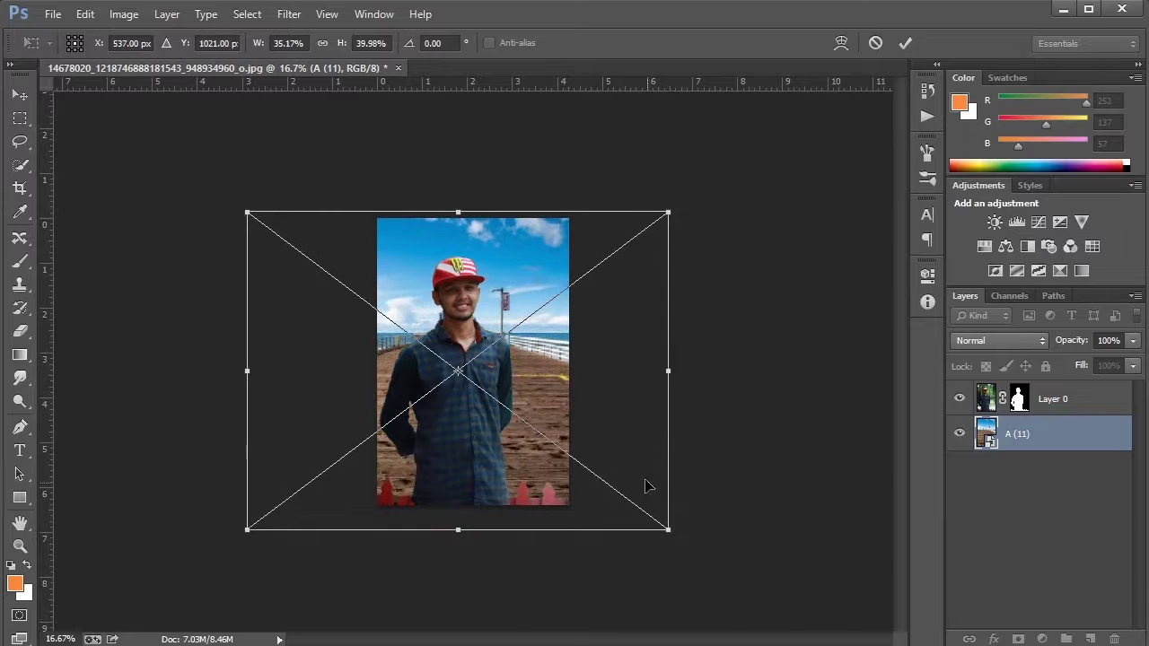
mouse_move(585, 413)
left_mouse_down()
mouse_move(574, 395)
mouse_move(589, 400)
left_mouse_up()
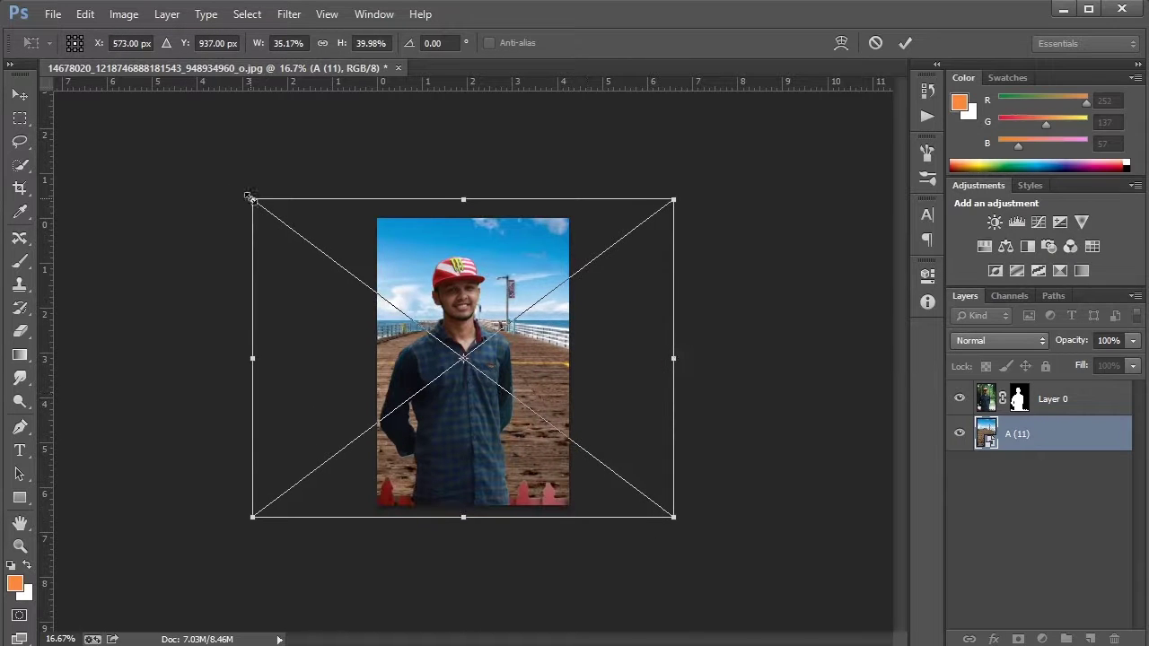
mouse_move(251, 196)
left_mouse_down()
mouse_move(268, 99)
mouse_move(290, 102)
mouse_move(272, 113)
mouse_move(284, 110)
mouse_move(253, 95)
left_mouse_up()
mouse_move(537, 273)
left_mouse_down()
mouse_move(565, 273)
mouse_move(593, 374)
mouse_move(586, 336)
left_mouse_up()
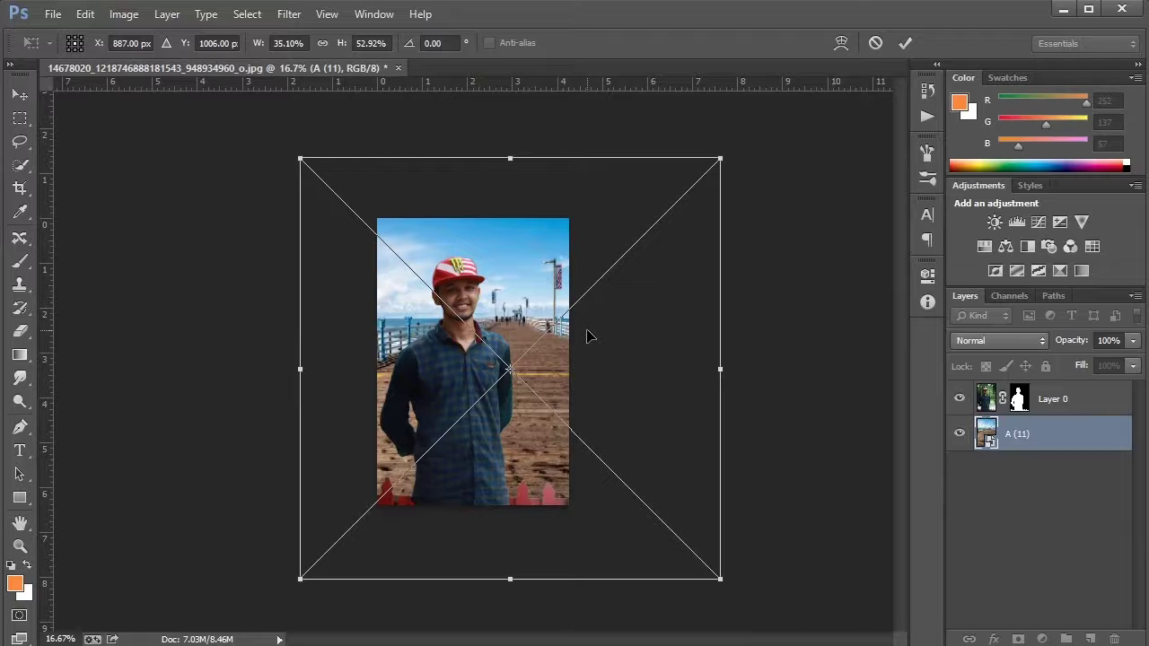
key("w")
scroll(590, 342, "up", 3, "alt")
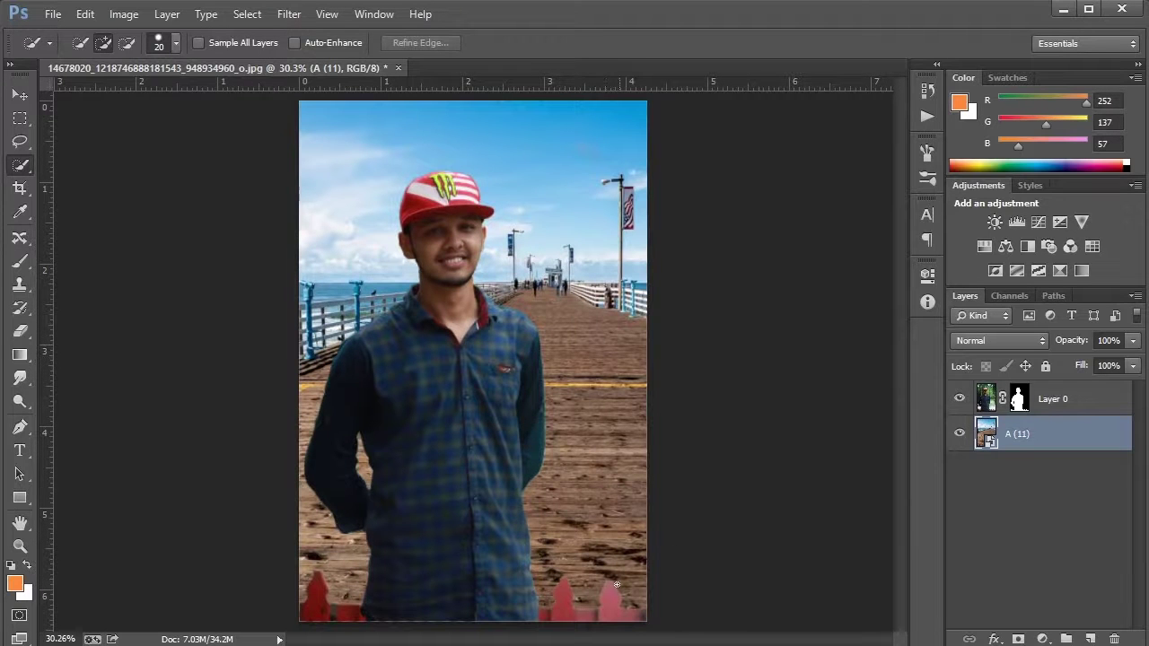
Apply the layer mask permanently to Layer 0.
left_click(1020, 400)
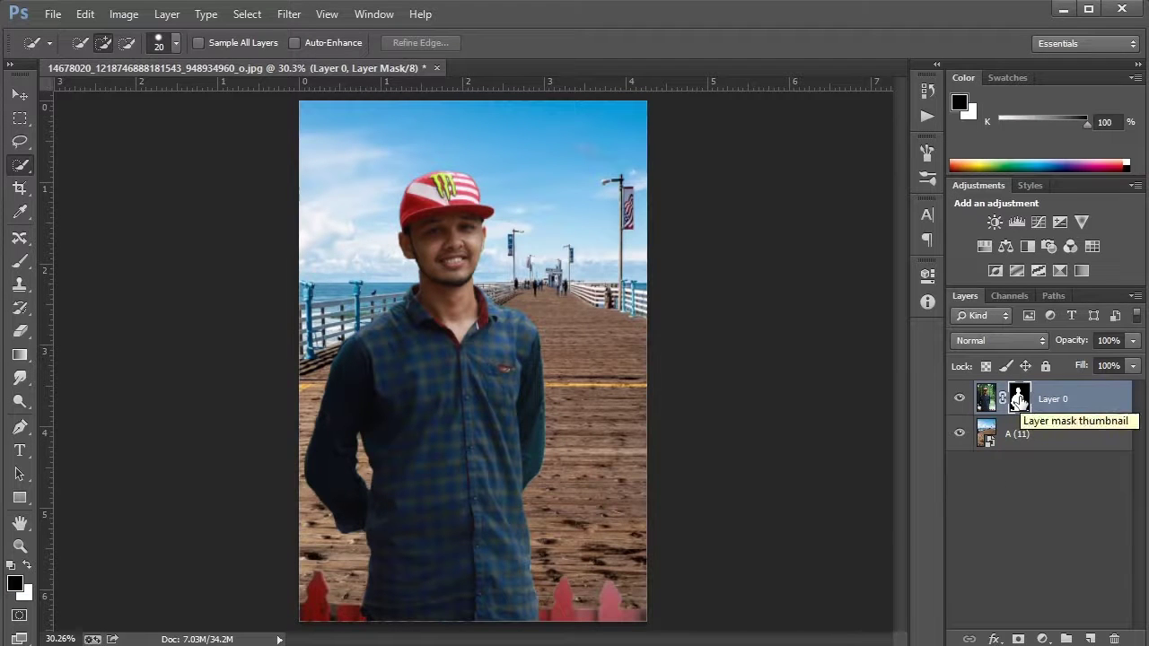
right_click(1020, 400)
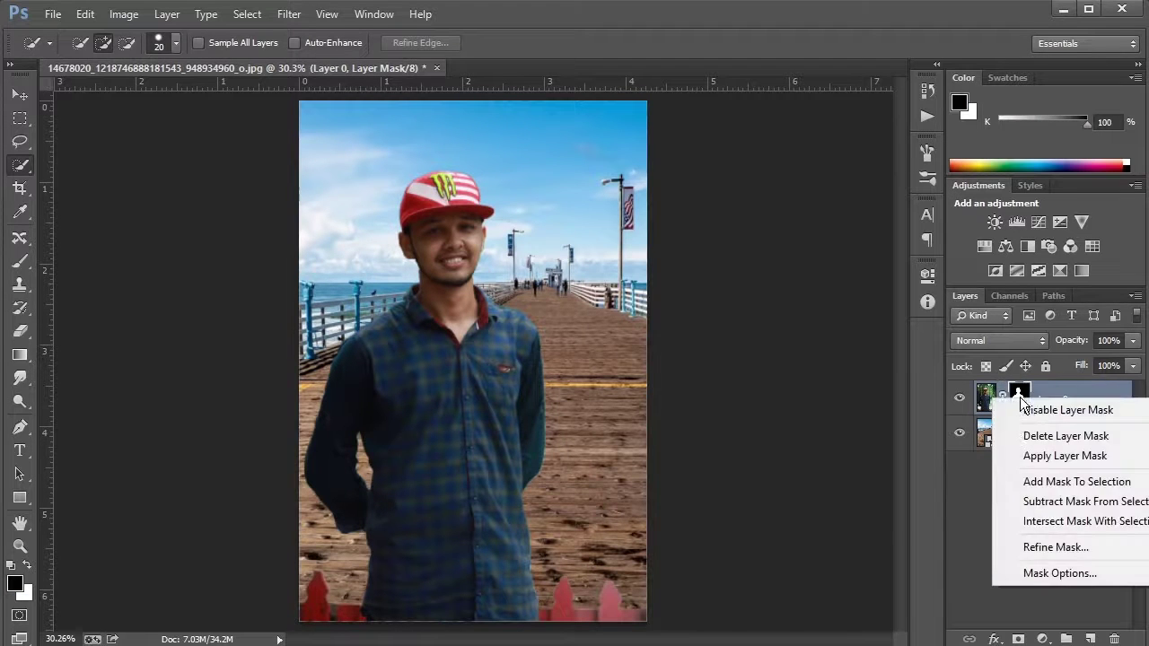
left_click(1059, 459)
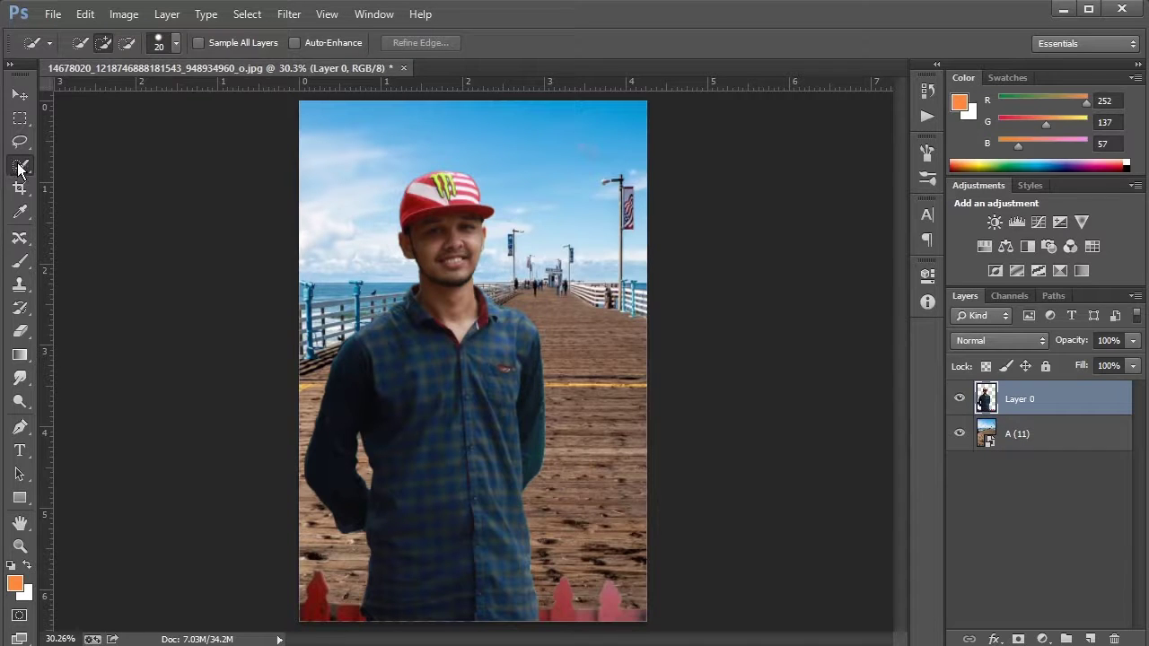
Trace the left red fence pieces with the Pen tool and delete them.
left_click(20, 428)
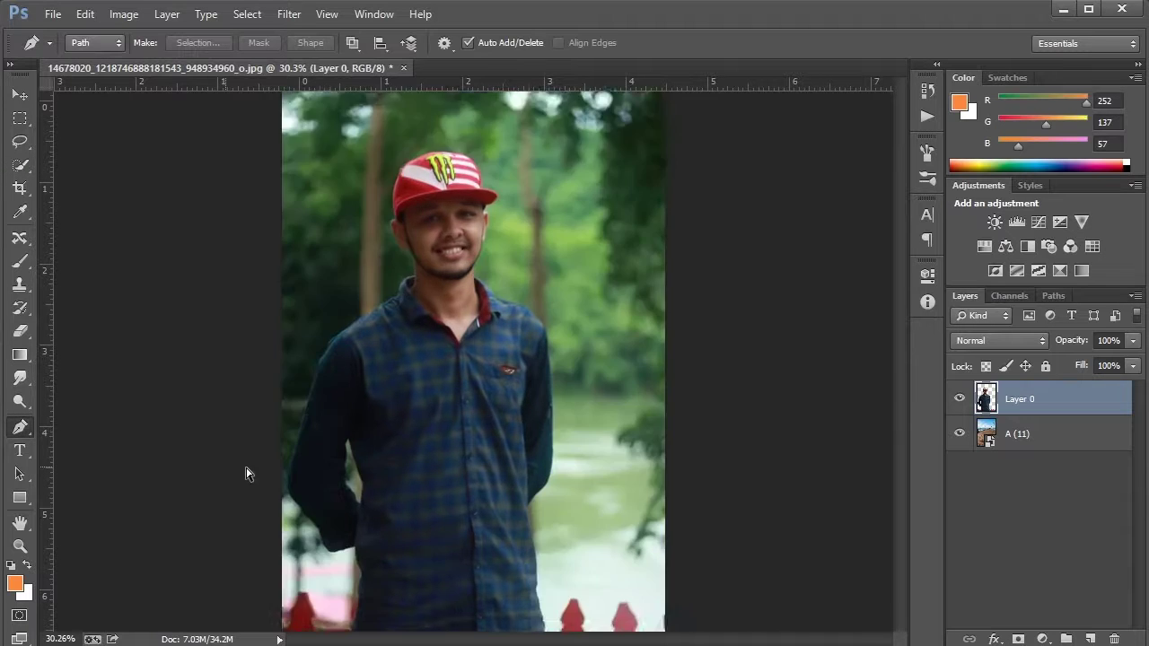
scroll(248, 474, "up", 2)
scroll(275, 474, "down", 3)
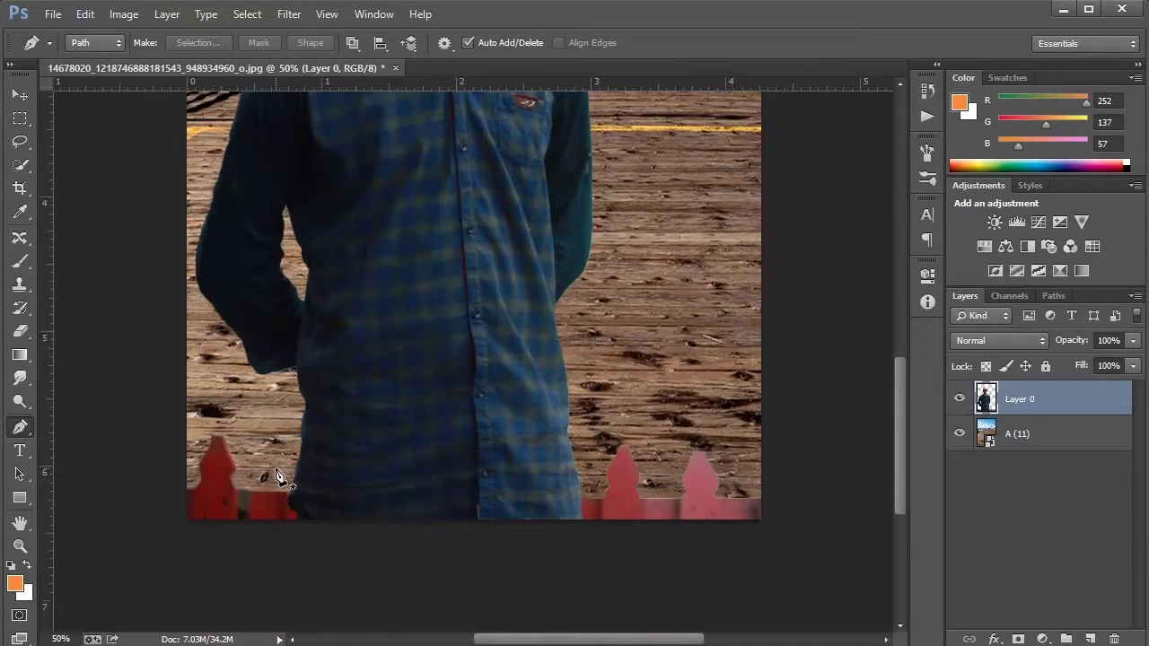
scroll(279, 449, "down", 3)
scroll(286, 410, "down", 2)
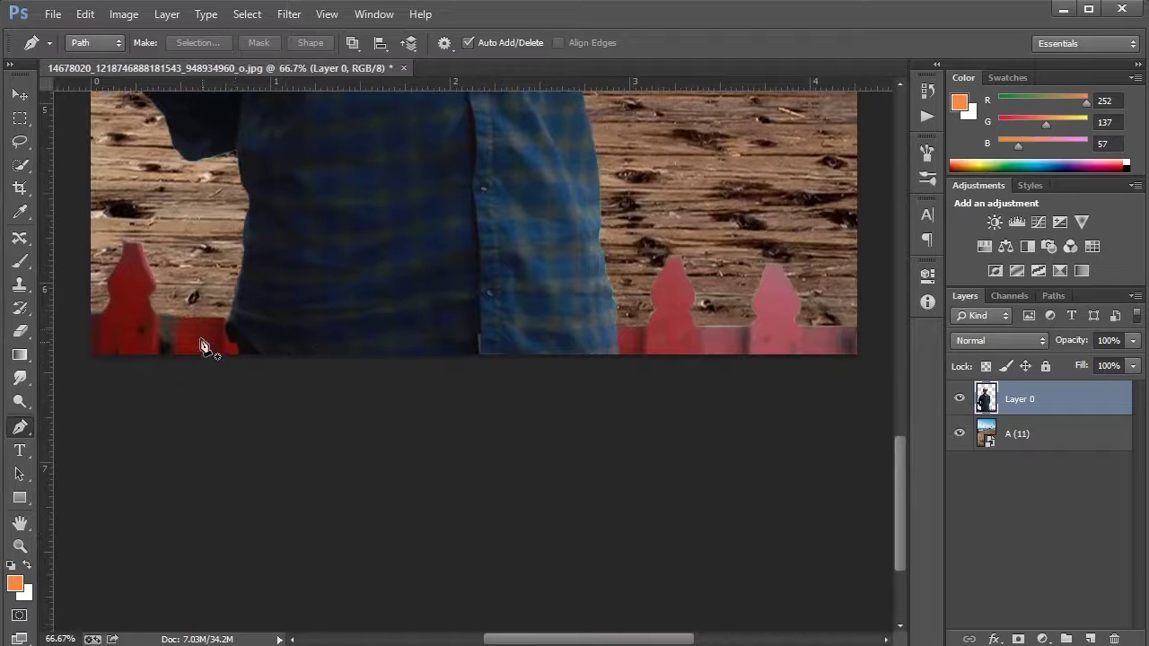
left_click(229, 318)
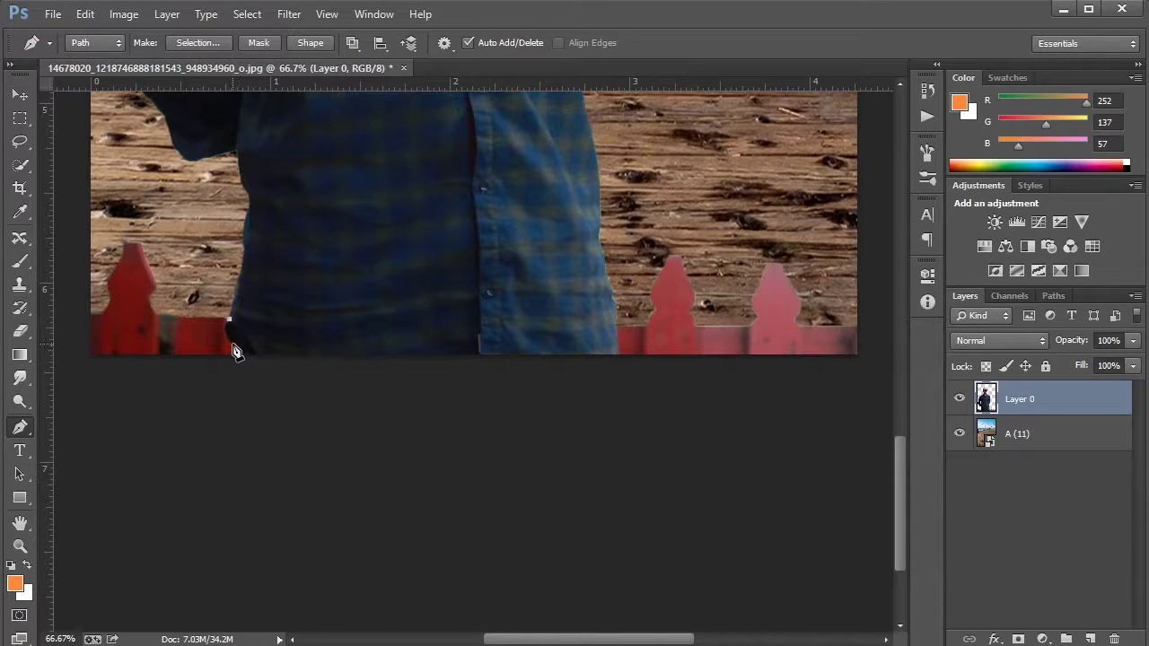
left_click(232, 342)
left_click_drag(241, 357, 153, 389)
left_click(69, 375)
left_click(56, 265)
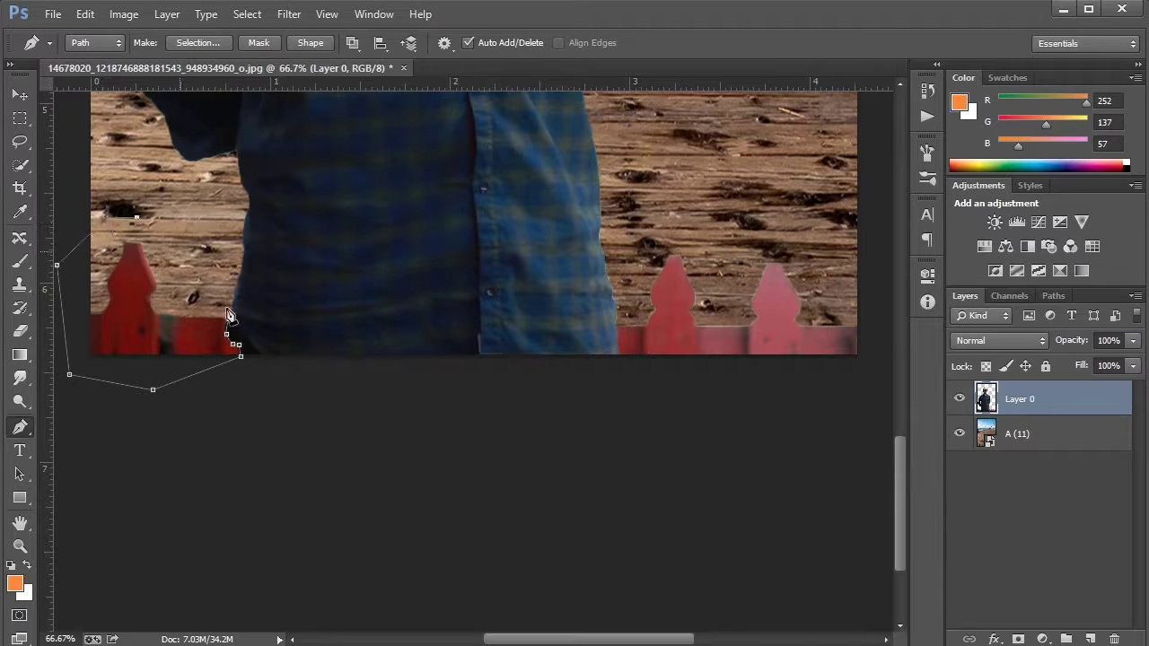
key("ctrl+Return")
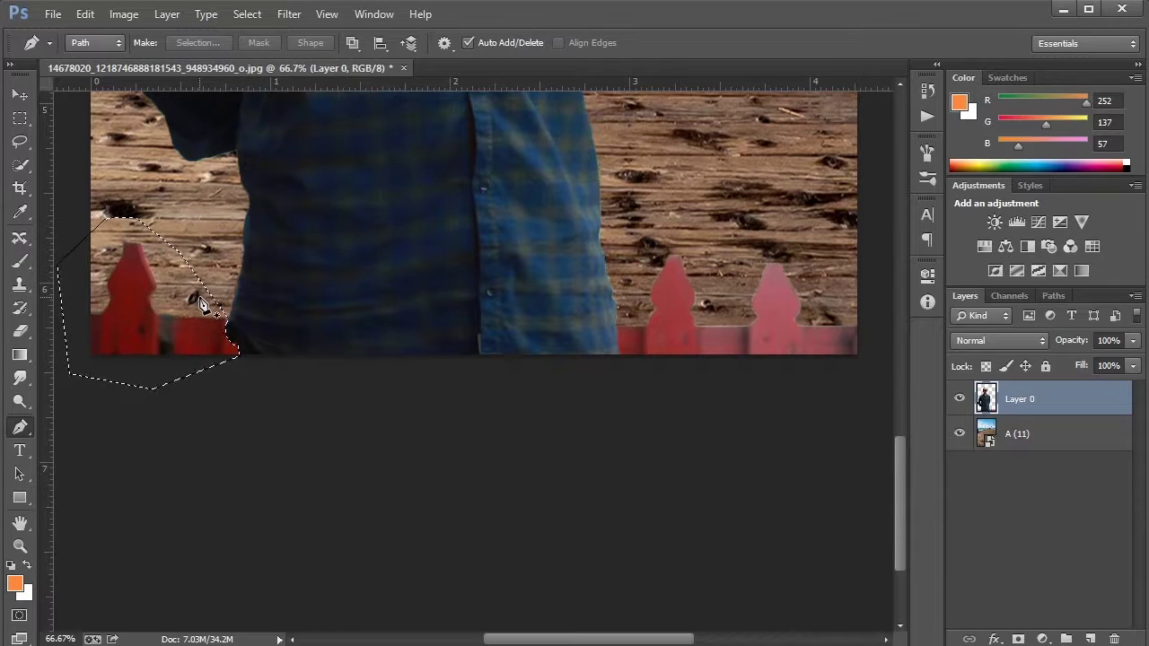
key("Delete")
key("ctrl+d")
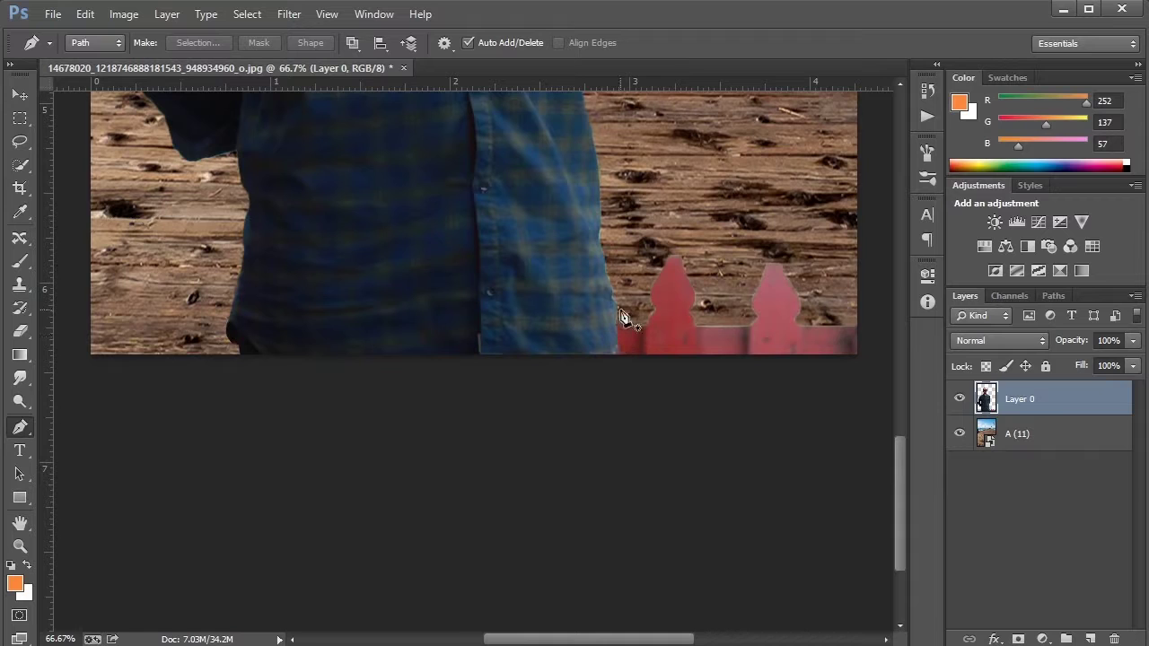
Outline the right red fence pieces with a path, delete them, and fit on screen.
left_click(619, 350)
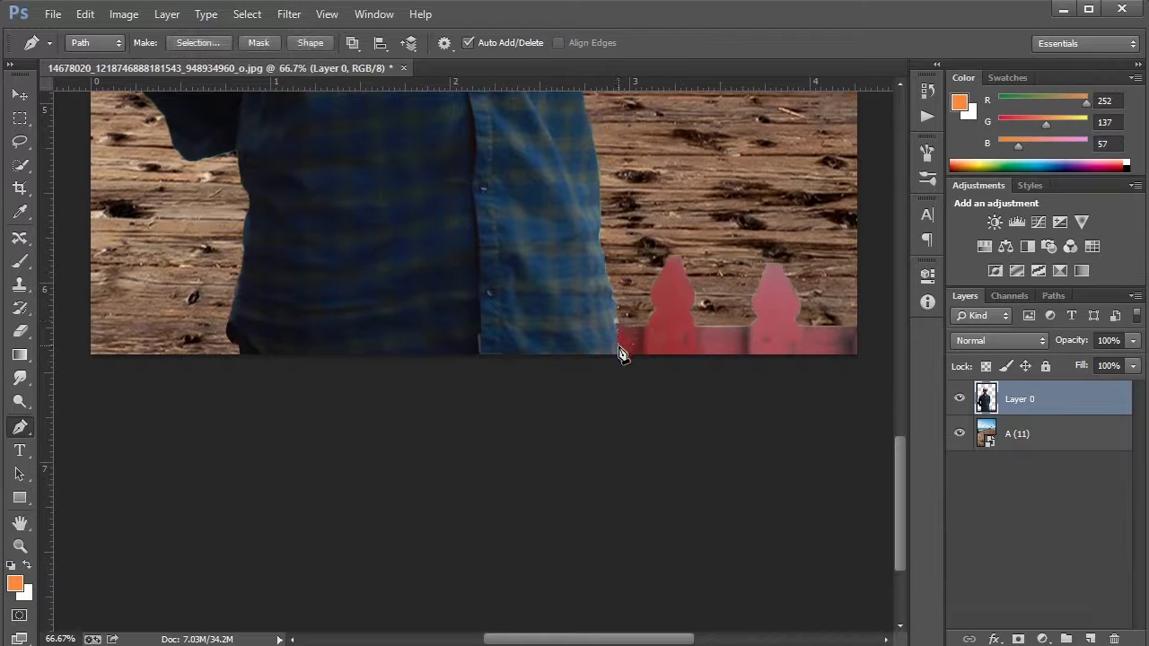
left_click(620, 357)
left_click(887, 383)
left_click_drag(883, 298, 880, 286)
left_click(839, 208)
left_click(630, 226)
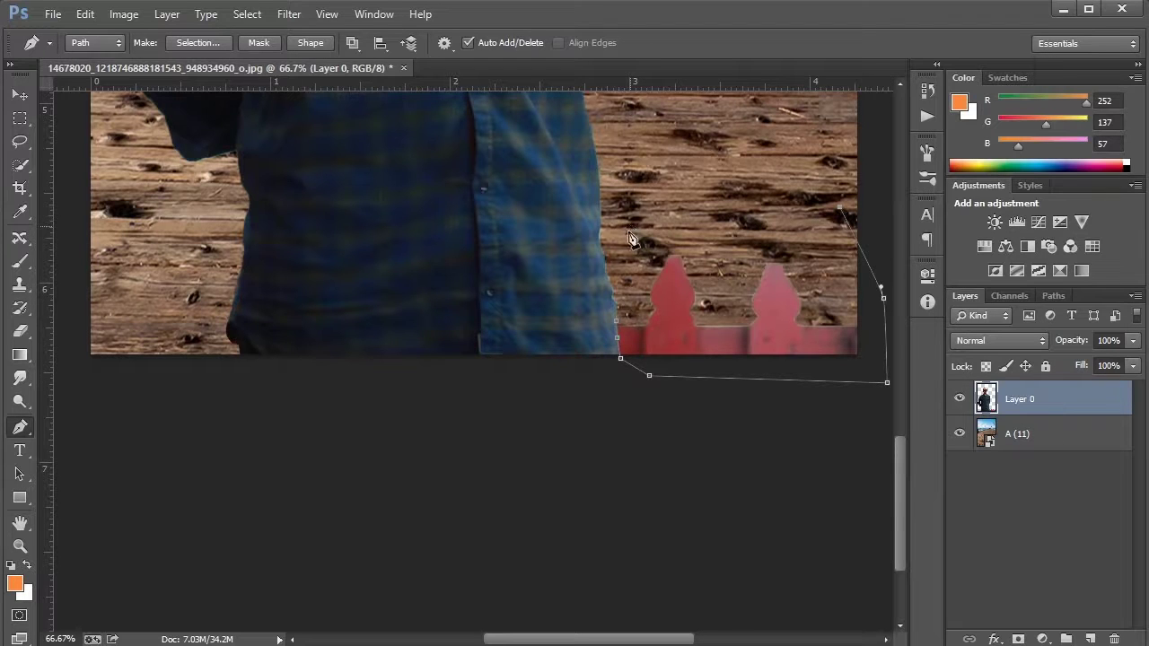
left_click(653, 325)
key("ctrl+Return")
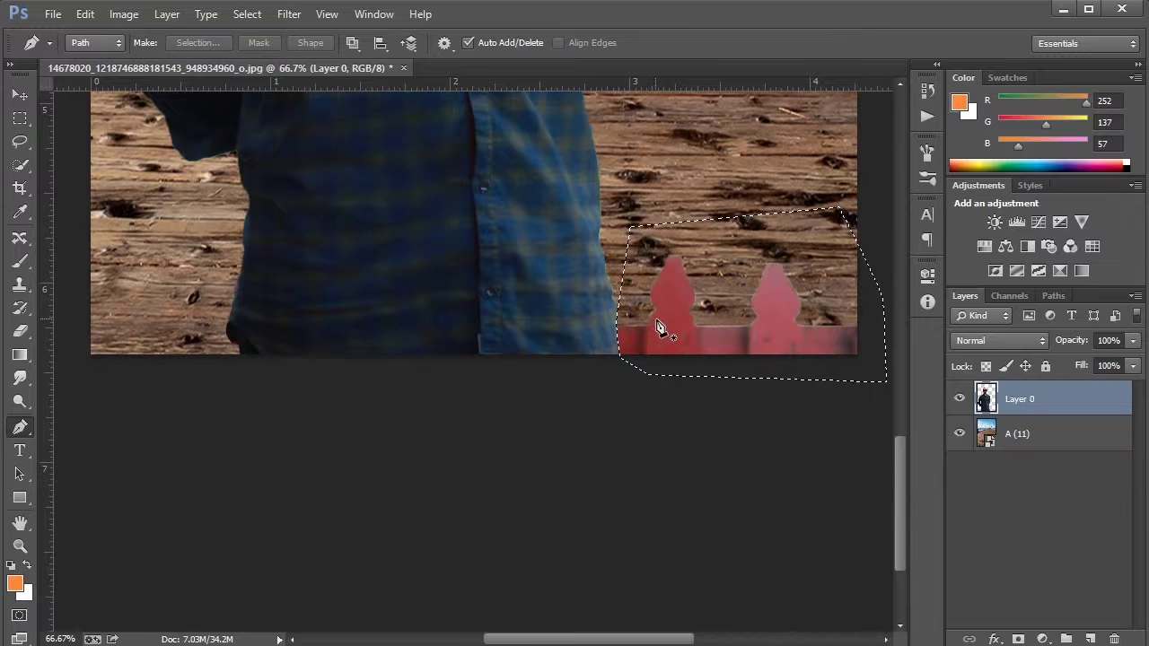
key("Delete")
key("ctrl+d")
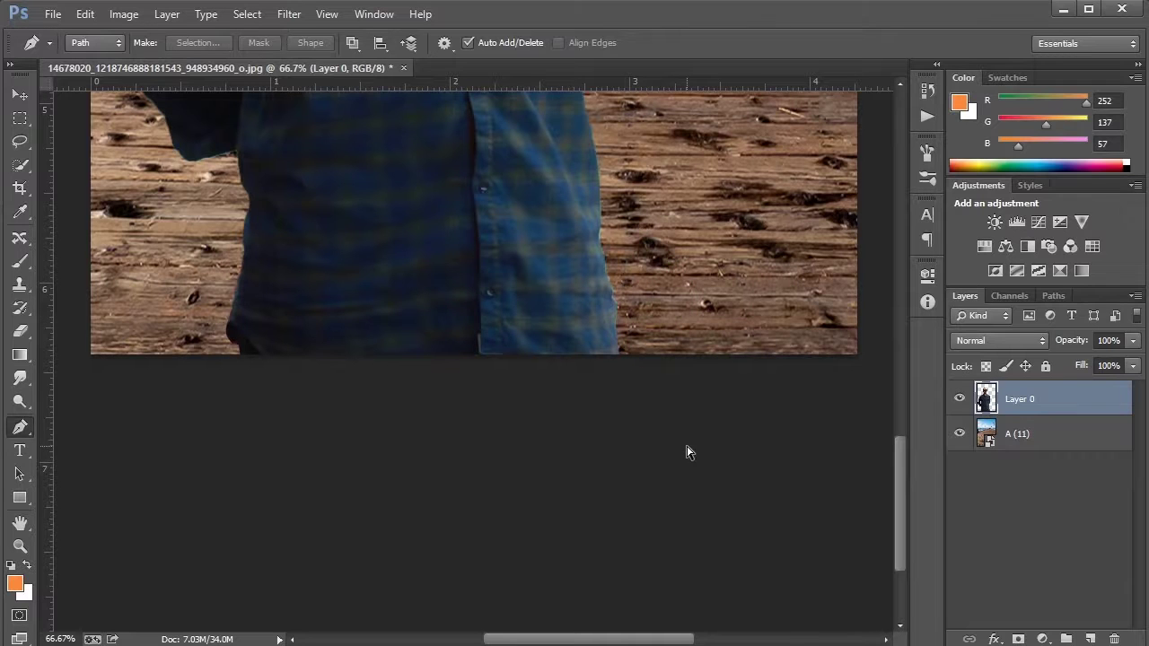
key("ctrl+0")
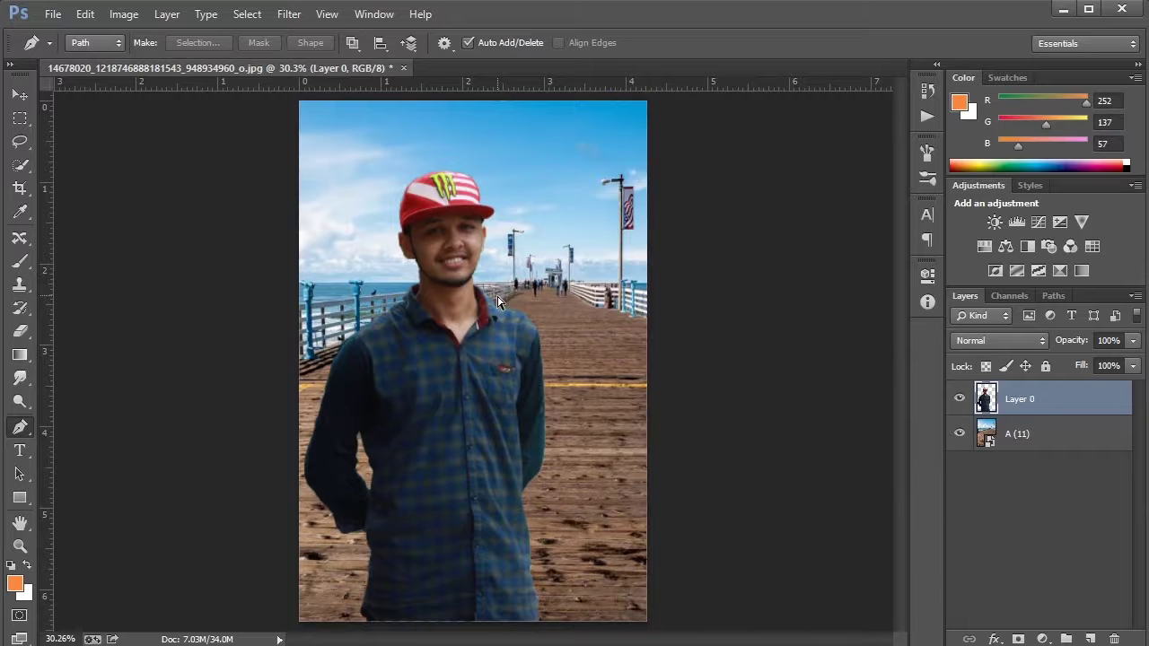
Zoom to 100% on the man's head and shrink the brush to 40.
key("ctrl+plus")
key("ctrl+plus")
key("ctrl+plus")
key("ctrl+plus")
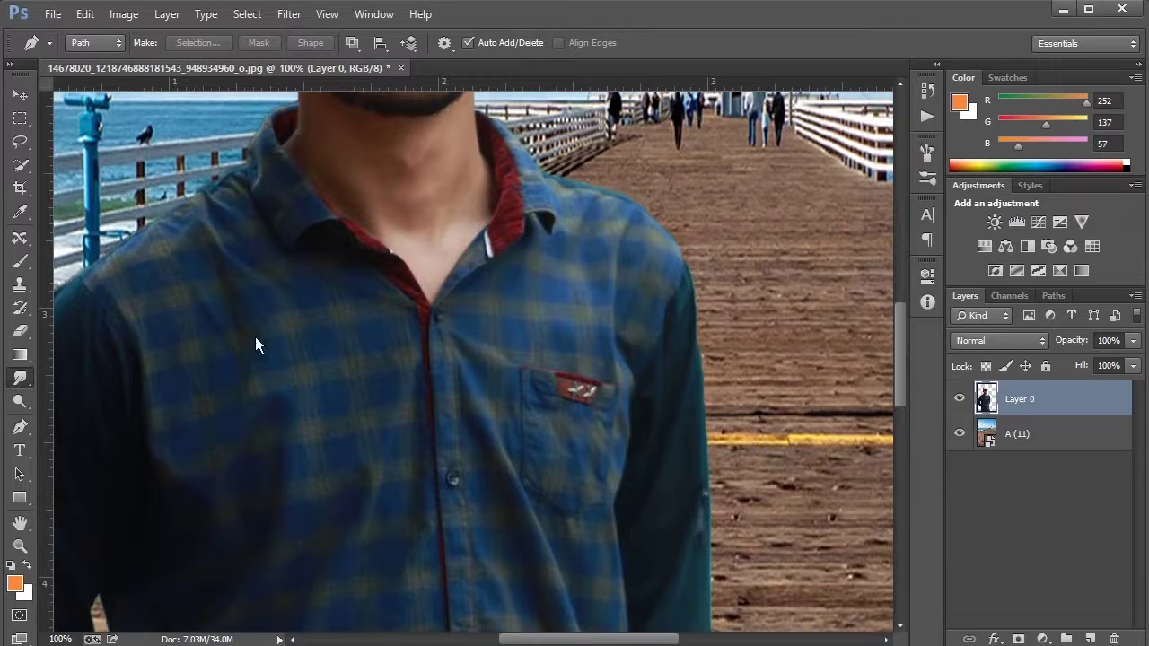
key("b")
scroll(386, 466, "up", 10)
mouse_move(597, 538)
left_mouse_down()
mouse_move(606, 563)
mouse_move(505, 433)
left_mouse_up()
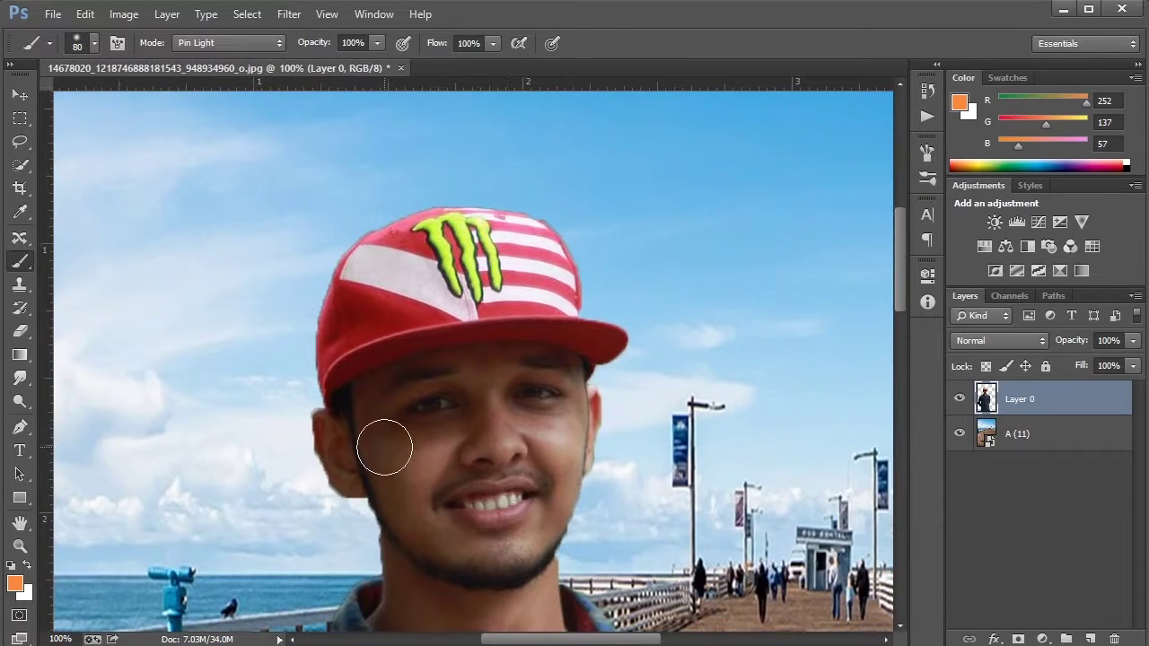
key("bracketleft")
key("bracketleft")
key("bracketleft")
scroll(422, 452, "down", 2)
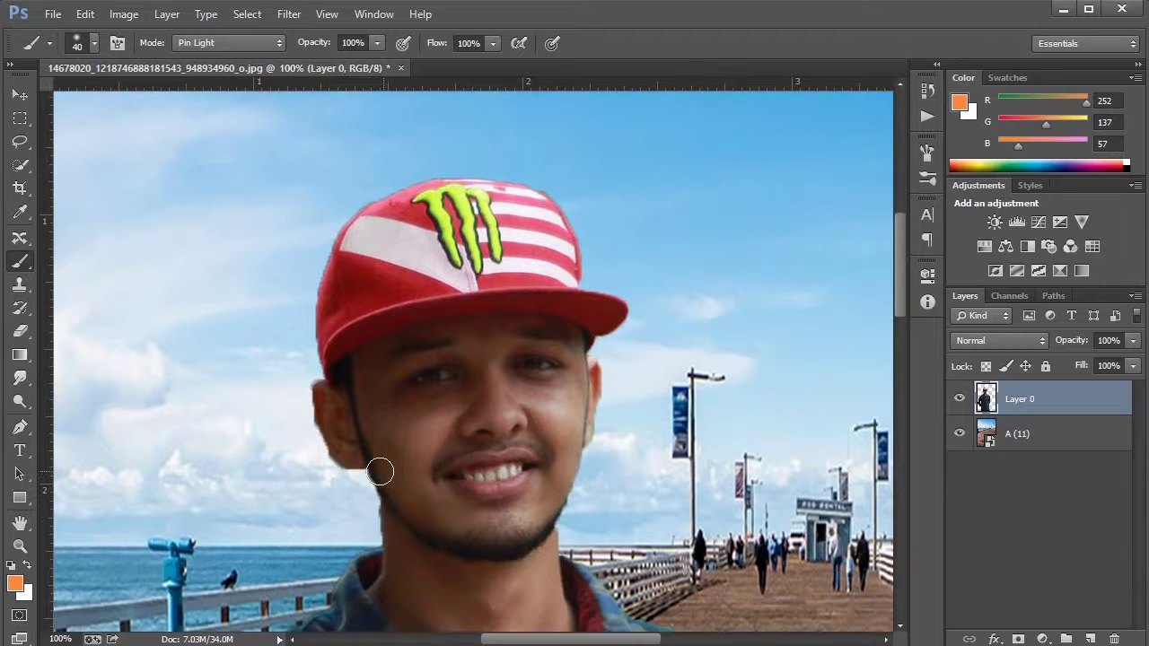
Give the Smudge tool a soft round 20 px brush at 0% hardness, zoomed to 200%.
left_click(20, 378)
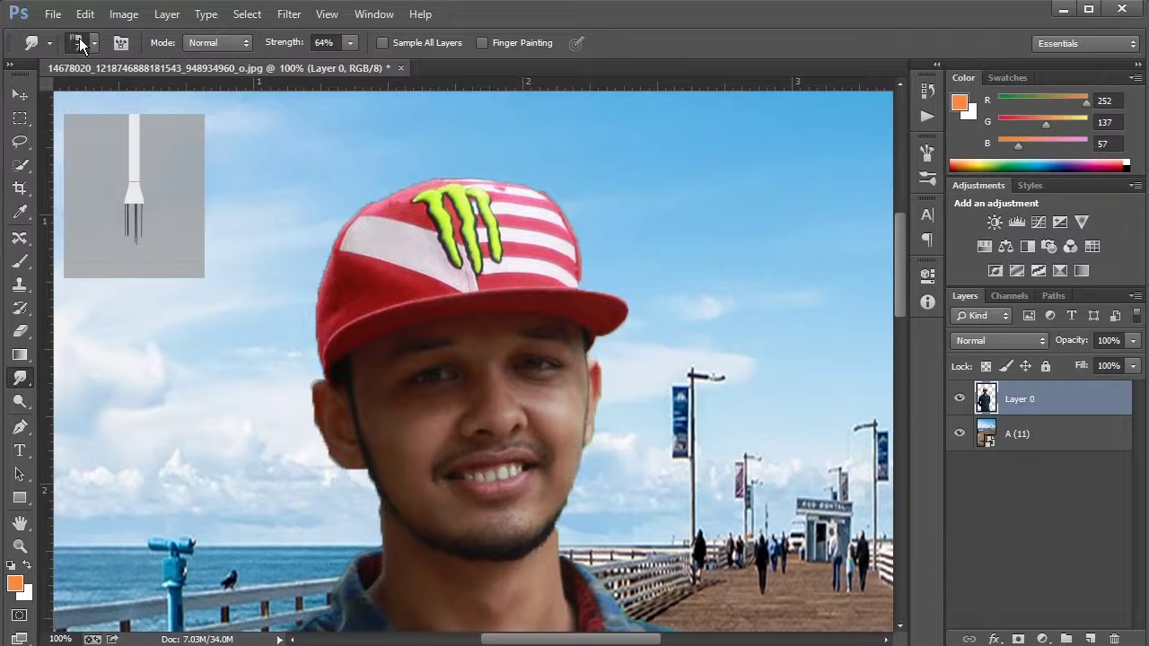
left_click(93, 43)
left_click(97, 184)
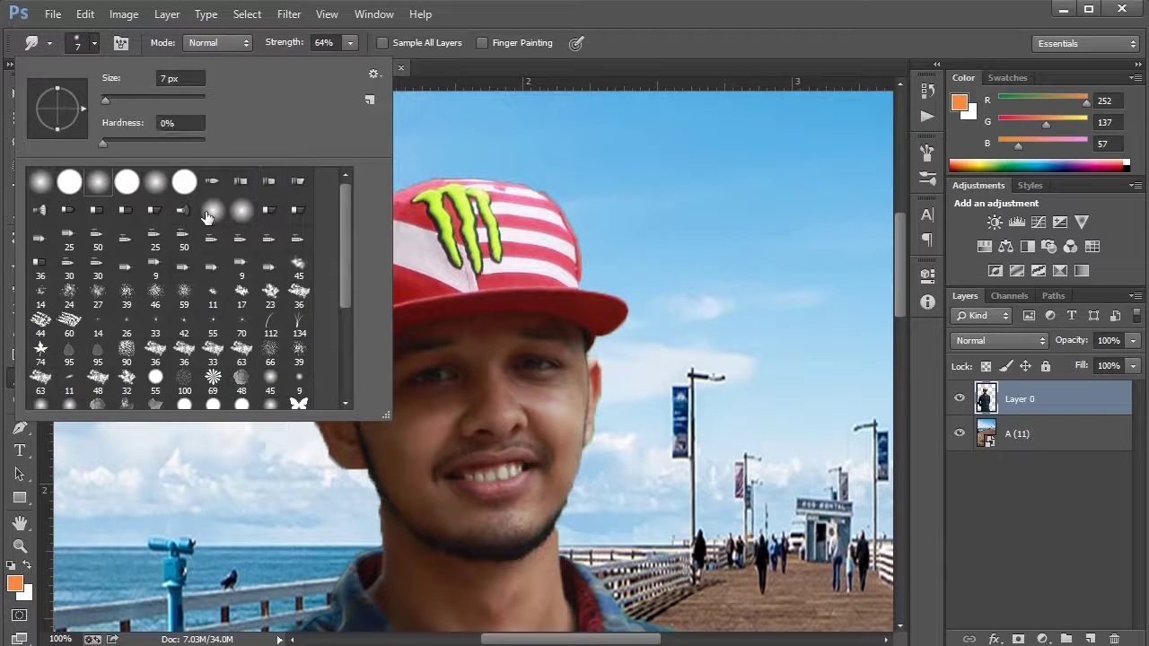
left_click(472, 309)
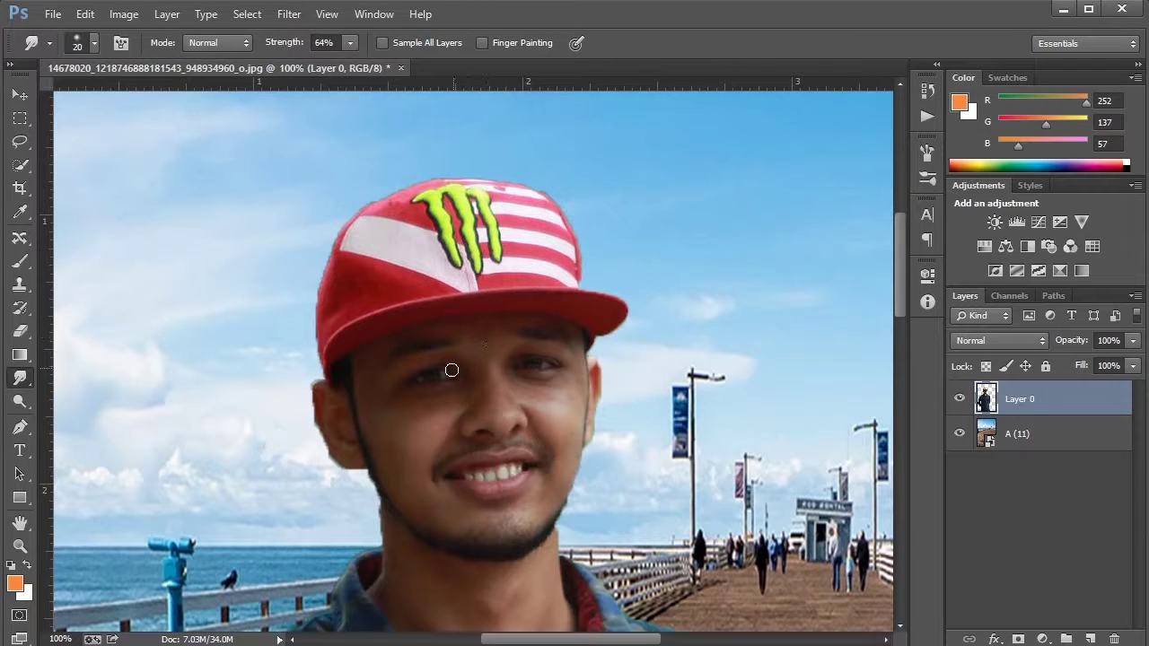
key("ctrl+plus")
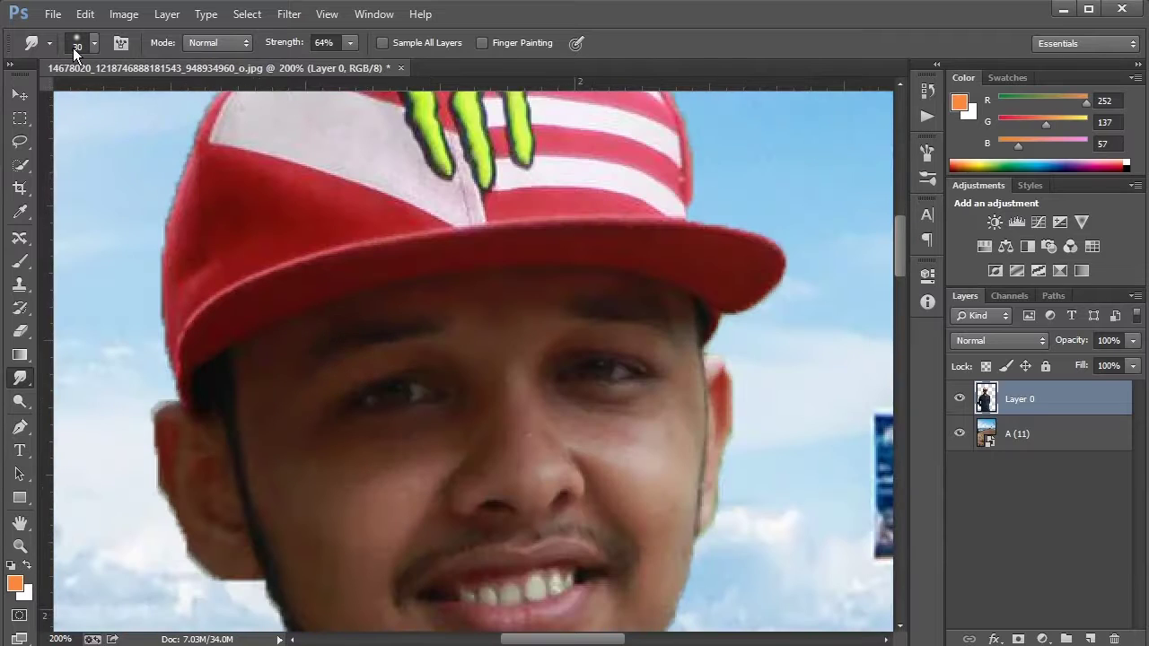
left_click(86, 48)
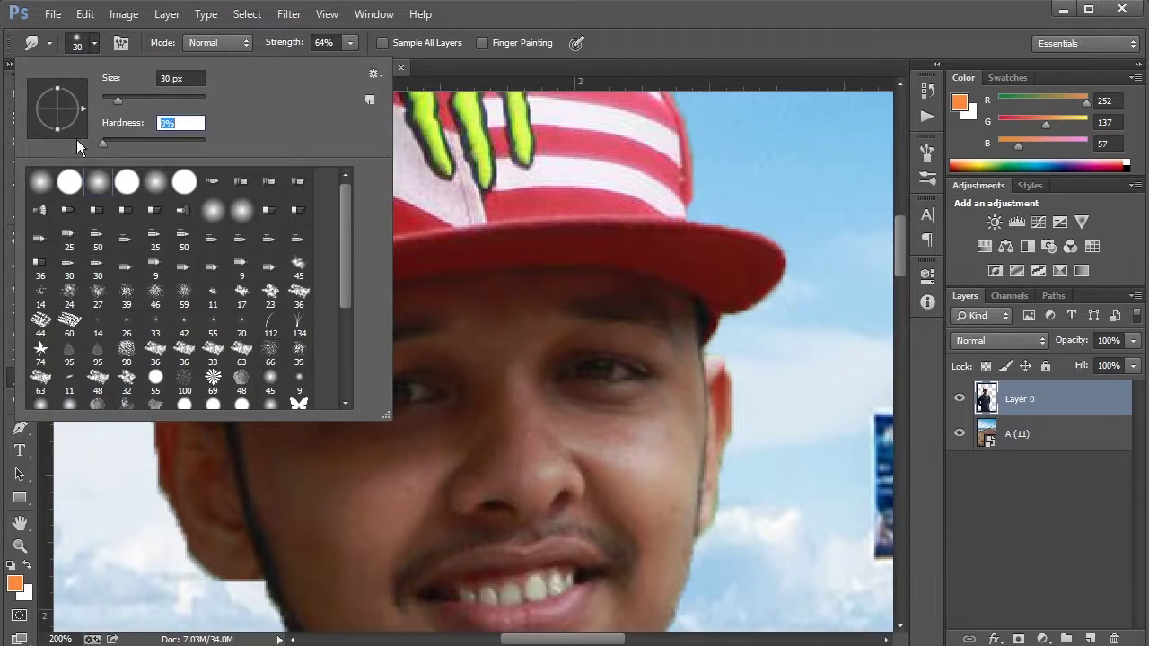
left_click(117, 464)
scroll(298, 388, "down", 3)
key("bracketleft")
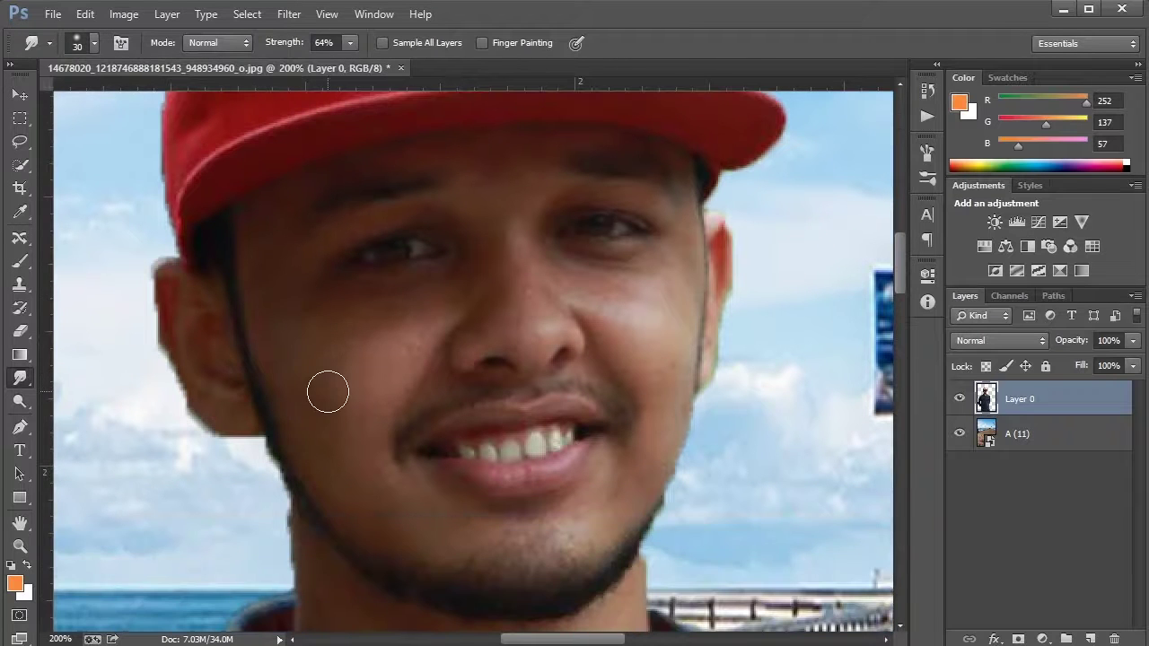
key("bracketleft")
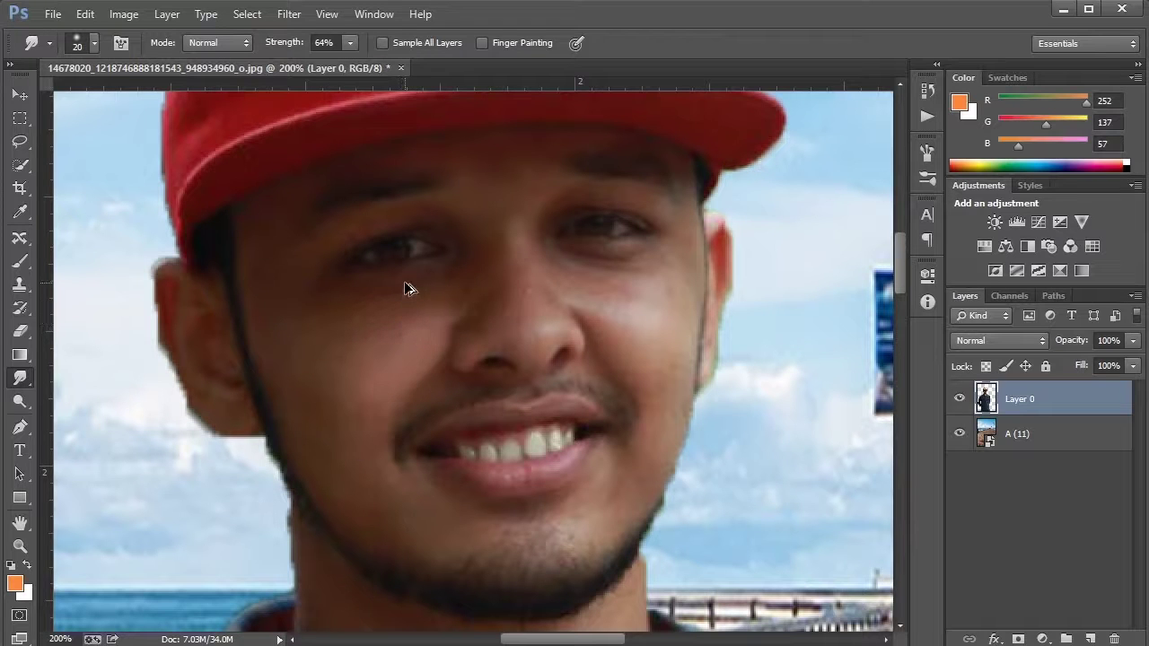
Set Smudge Strength to 30% and begin smudging around the face.
left_click(349, 43)
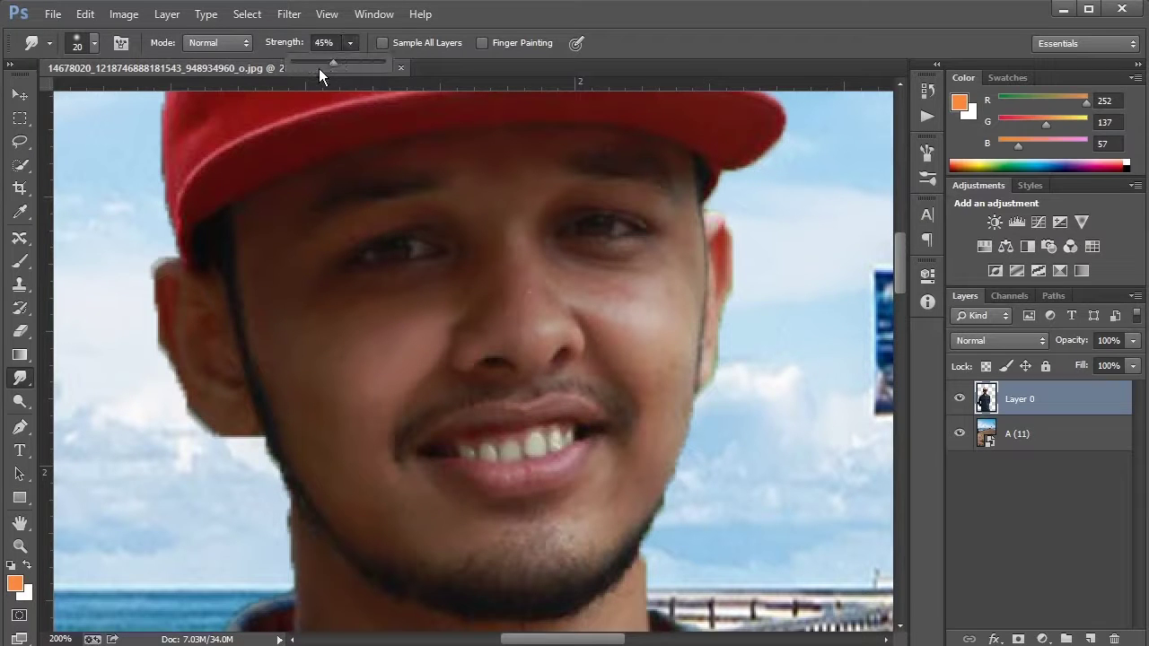
left_click(319, 61)
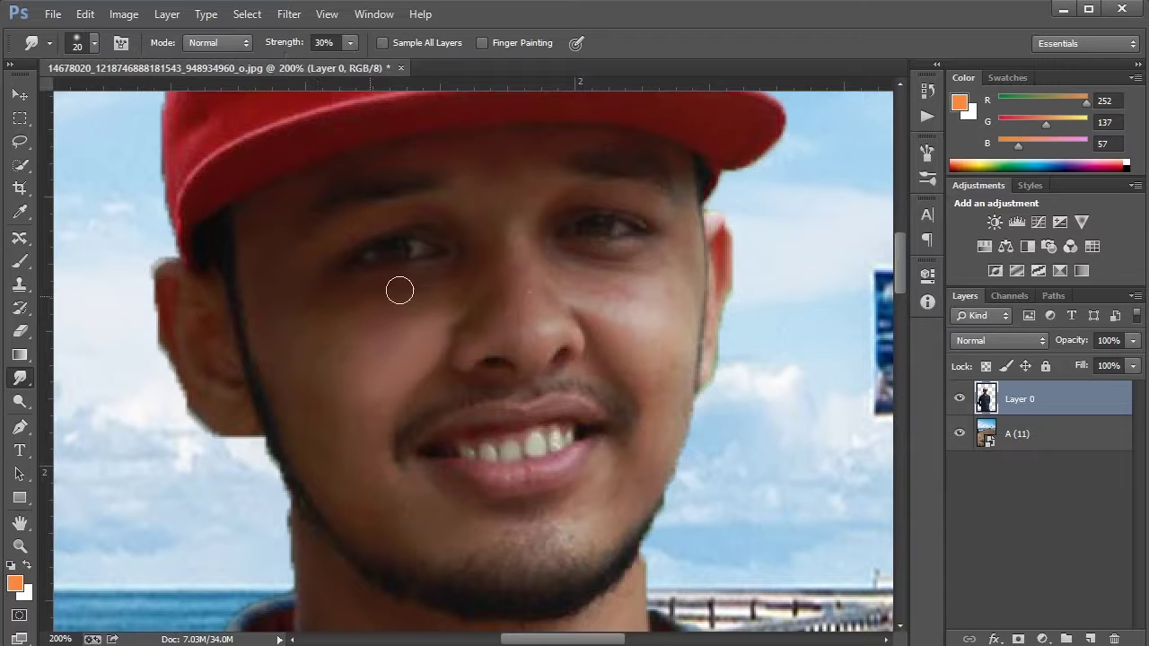
scroll(339, 462, "down", 1)
scroll(338, 461, "down", 1)
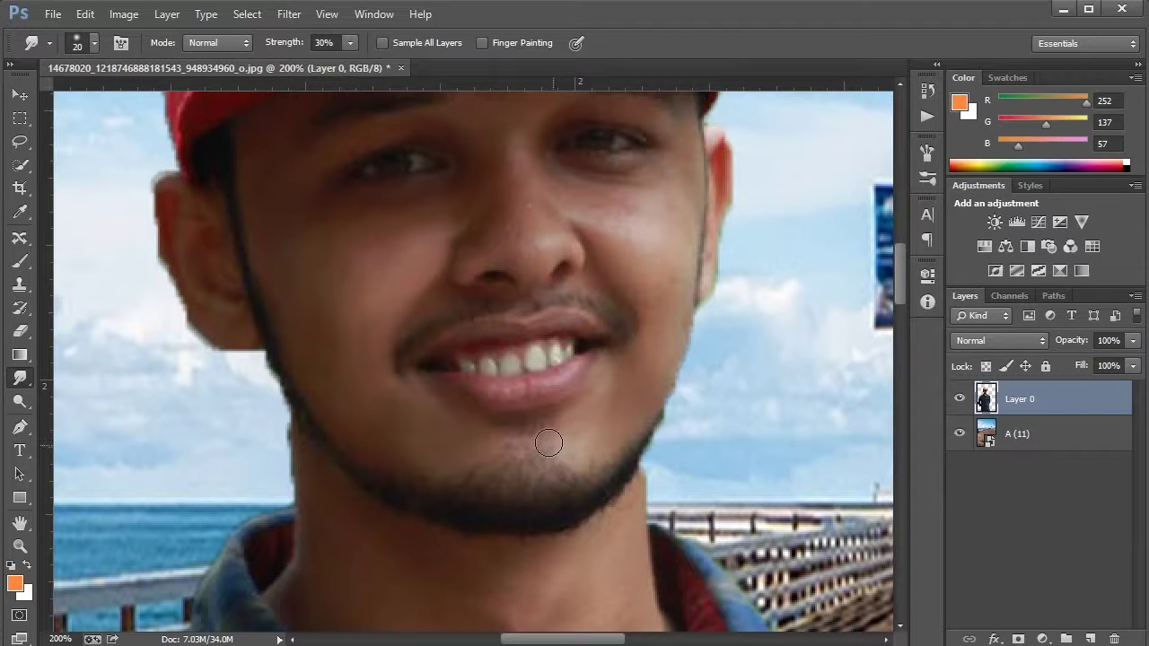
scroll(515, 479, "up", 2)
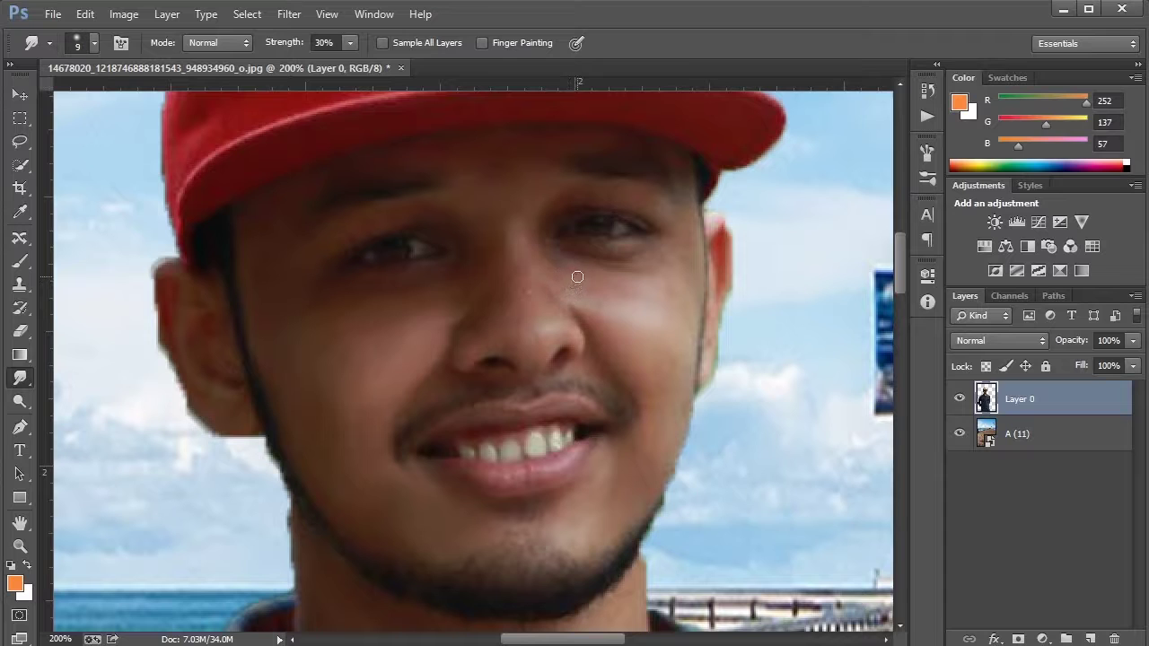
Smooth the cheeks and forehead with a 15-20 px smudge brush.
key("bracketright")
scroll(617, 287, "down", 1)
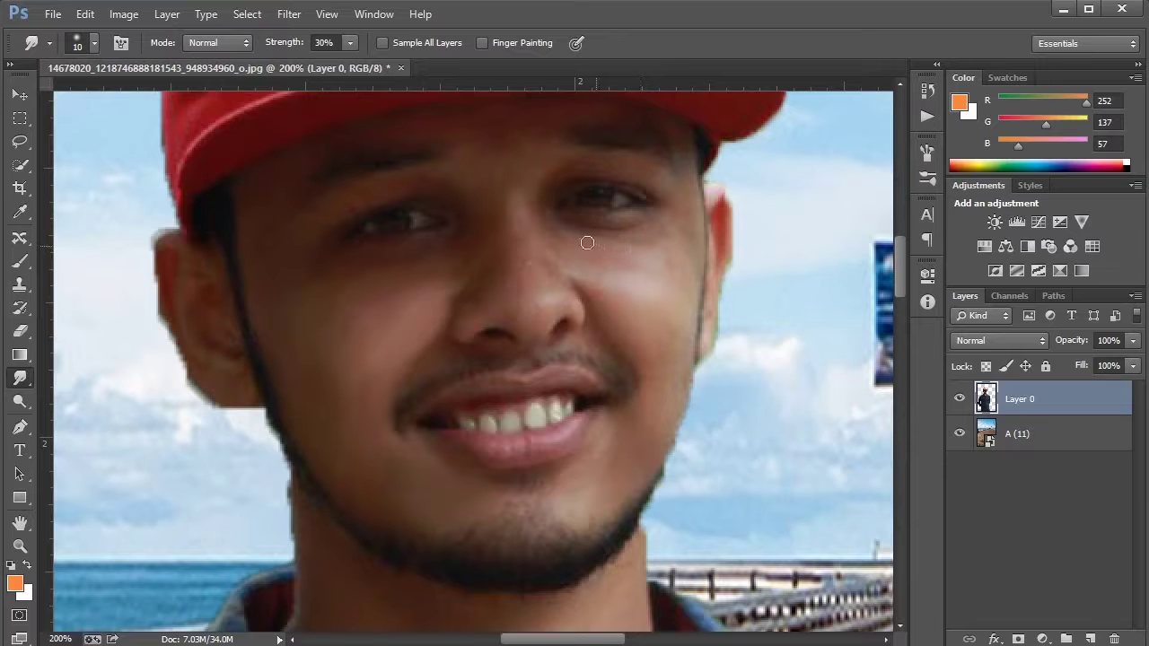
scroll(611, 261, "up", 1)
scroll(665, 282, "up", 1)
key("bracketright")
key("bracketright")
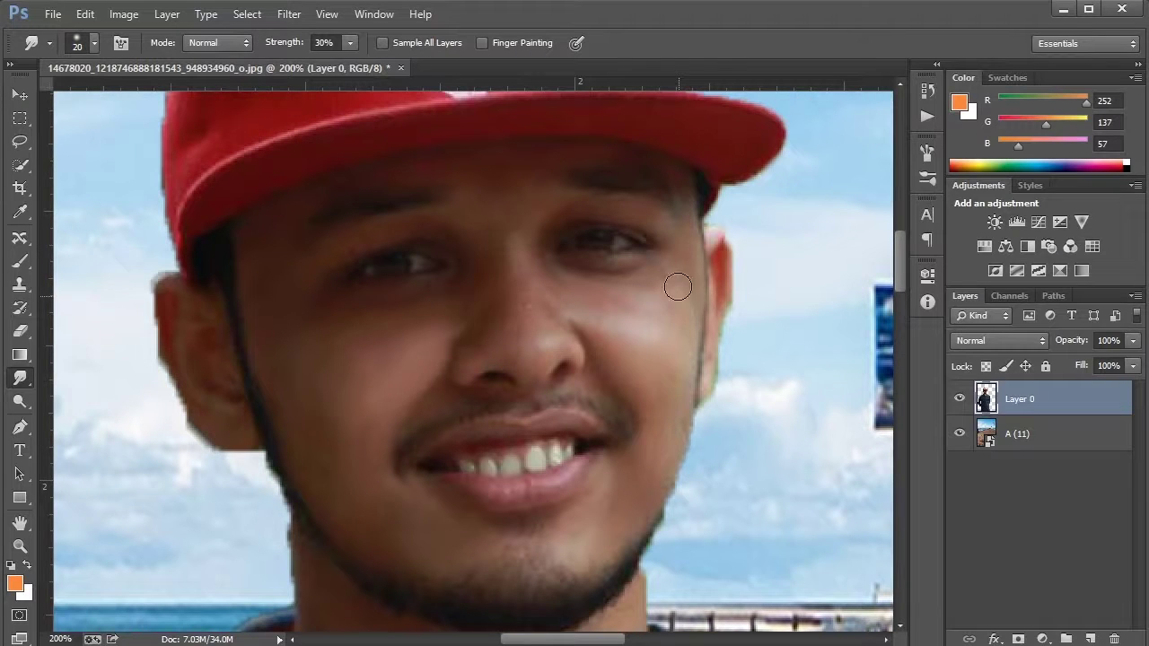
key("bracketleft")
scroll(667, 326, "up", 1)
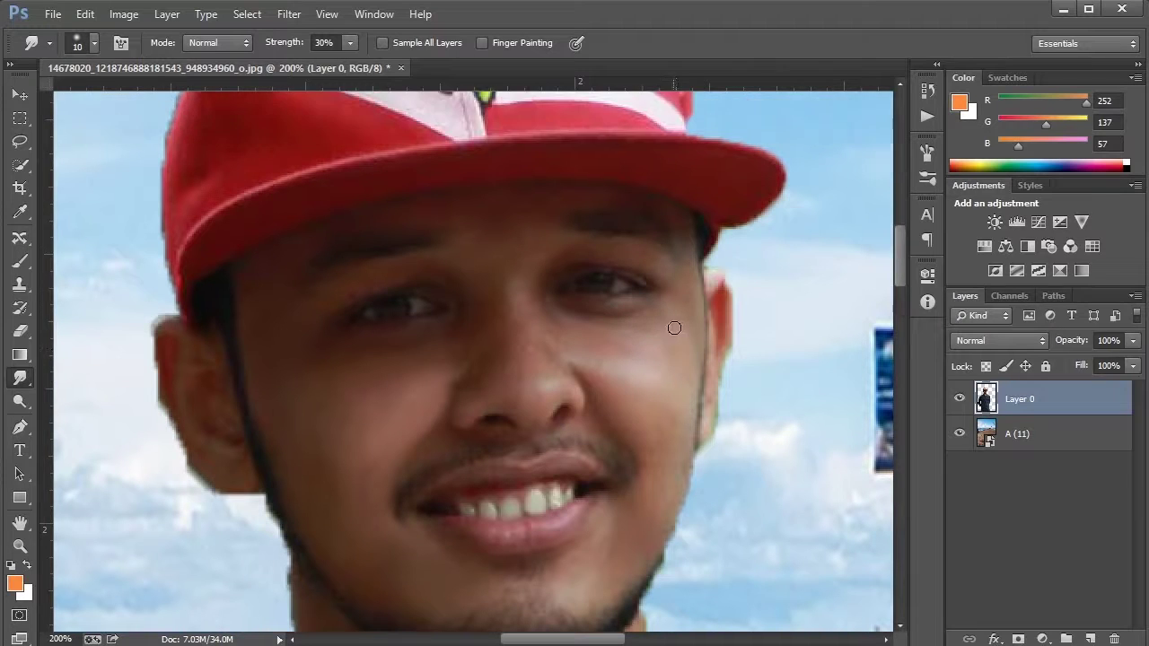
scroll(510, 330, "down", 2)
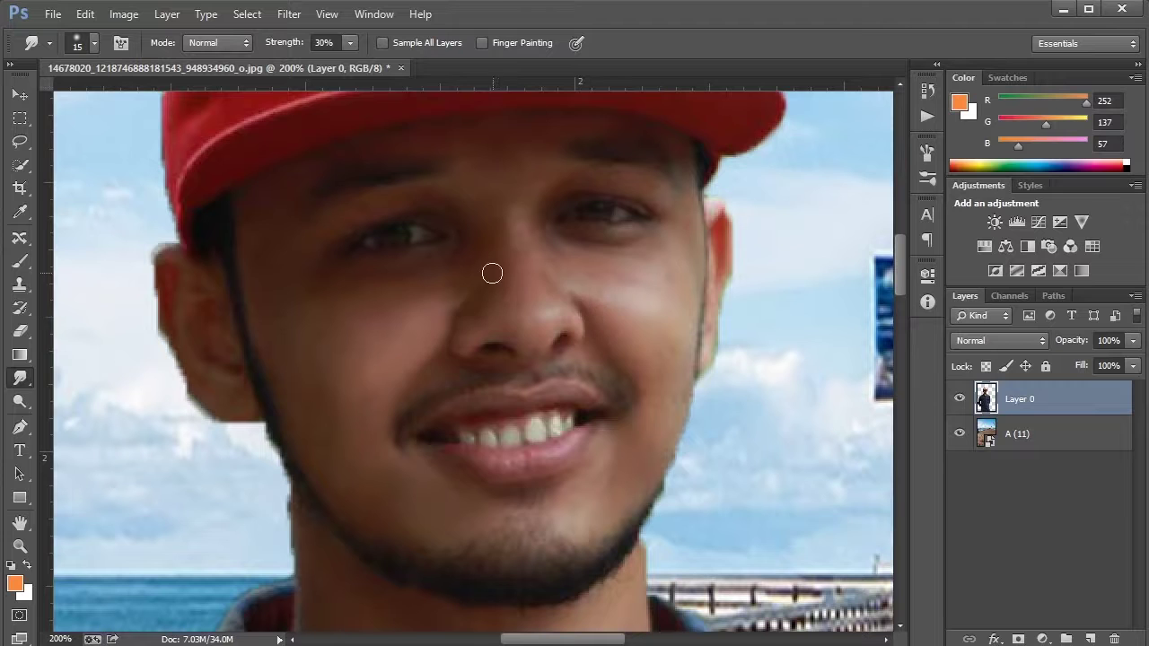
scroll(530, 305, "up", 2)
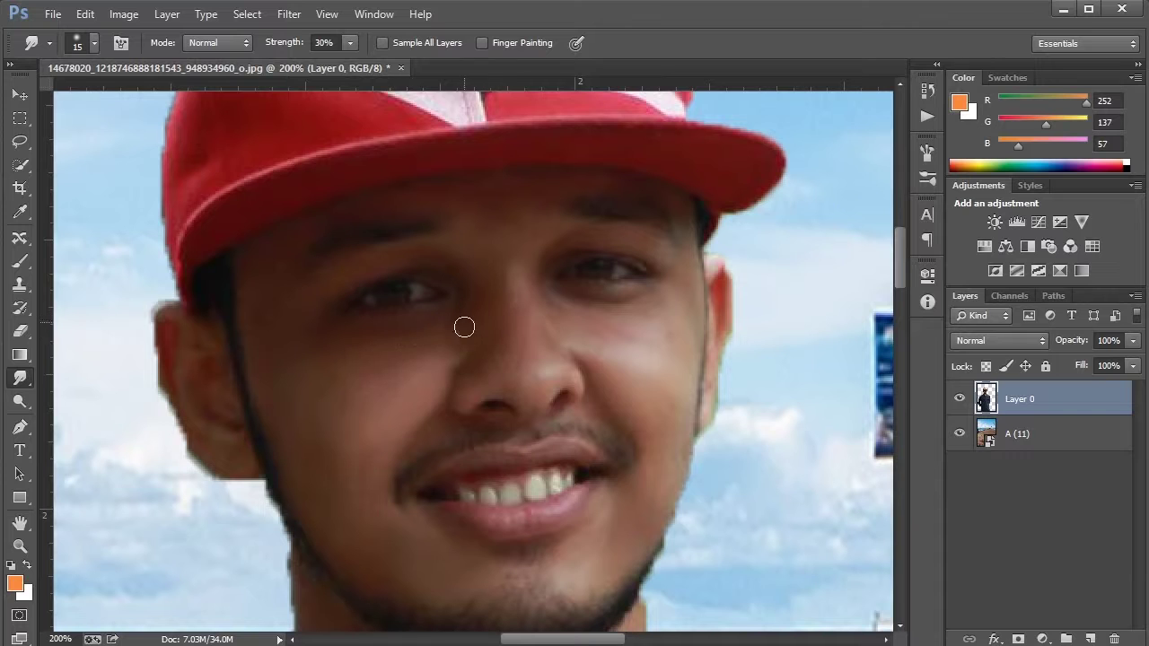
scroll(422, 395, "down", 1)
scroll(377, 386, "down", 1)
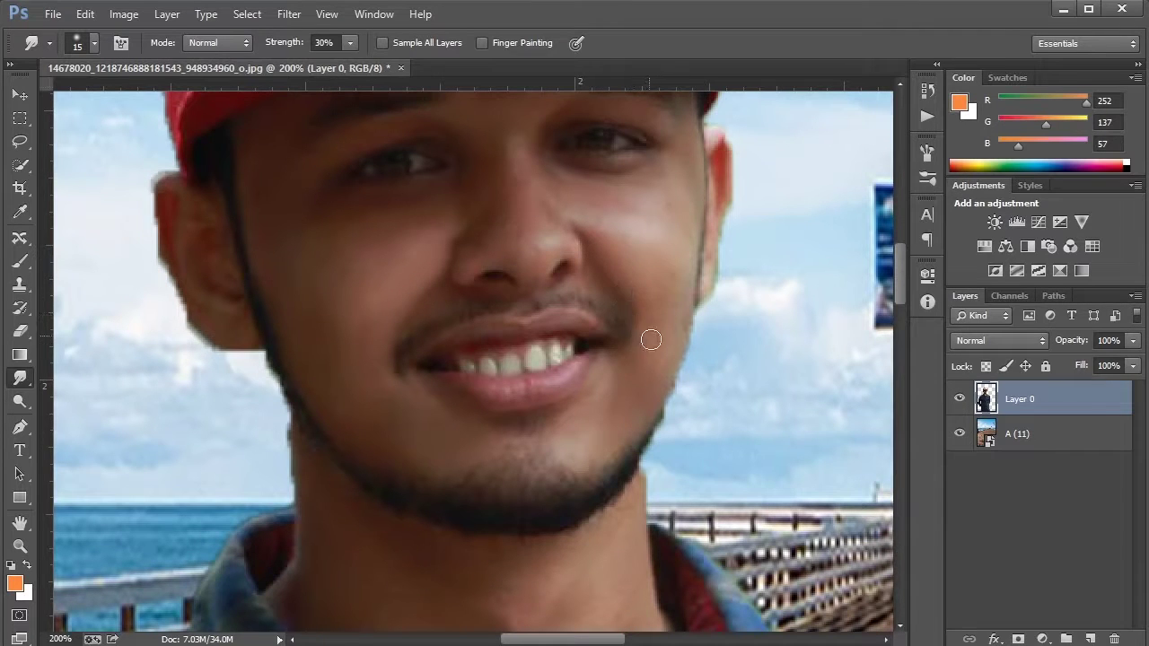
scroll(610, 347, "down", 1)
scroll(583, 371, "down", 2)
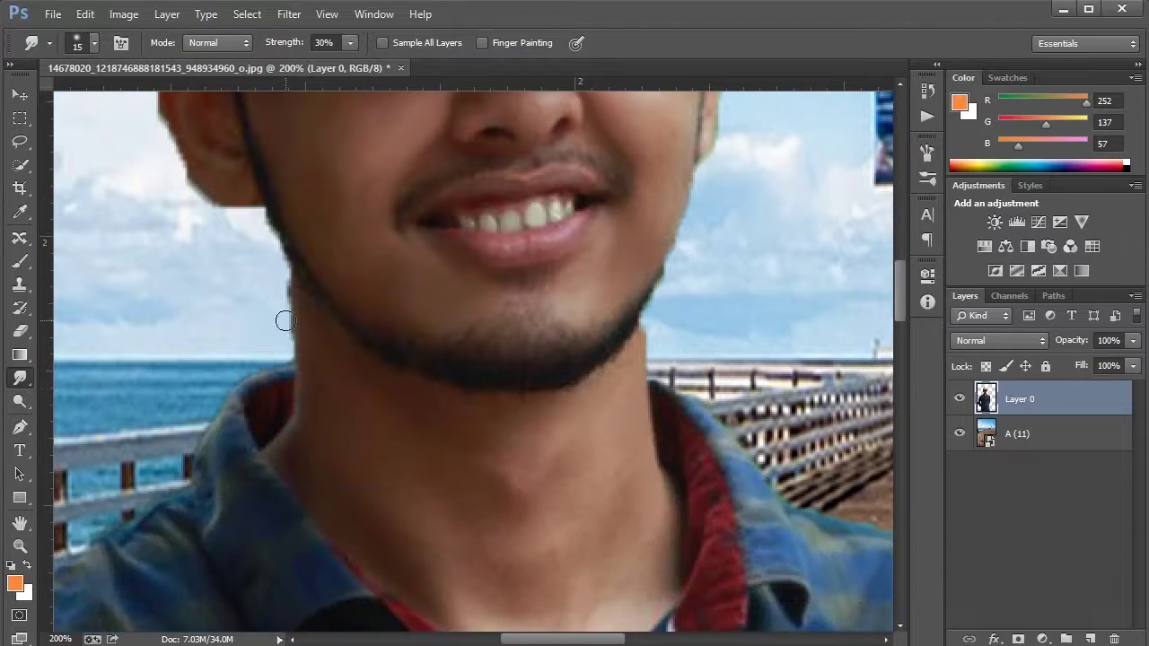
Smudge the man's jawline edge against the background with a 15 px brush.
scroll(285, 341, "down", 1)
scroll(323, 431, "up", 1)
scroll(359, 449, "down", 1)
key("bracketright")
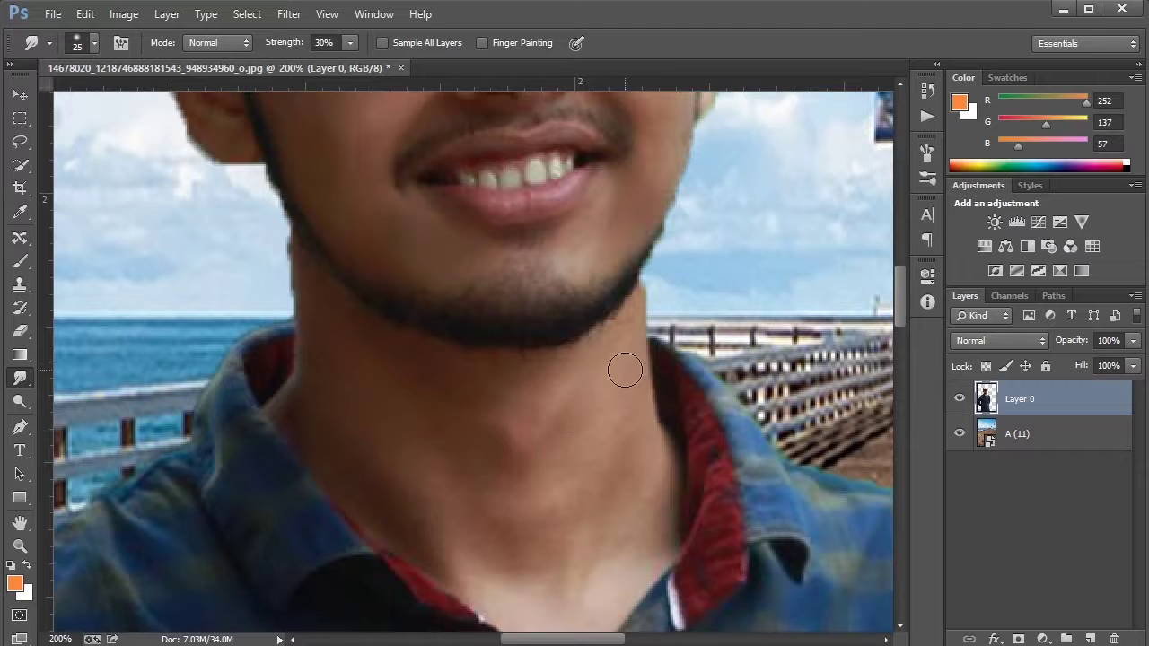
key("bracketleft")
mouse_move(646, 286)
left_mouse_down()
mouse_move(658, 285)
mouse_move(650, 309)
left_mouse_up()
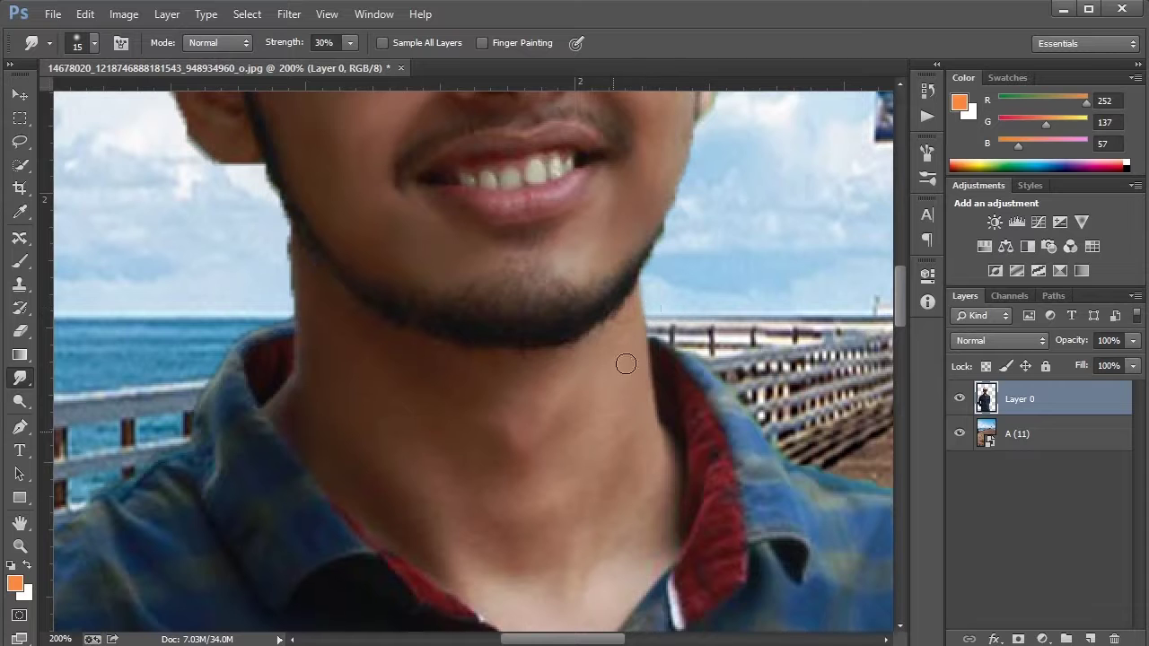
Enlarge the brush and smooth the skin edge beside the right collar.
key("bracketright")
scroll(409, 503, "down", 1)
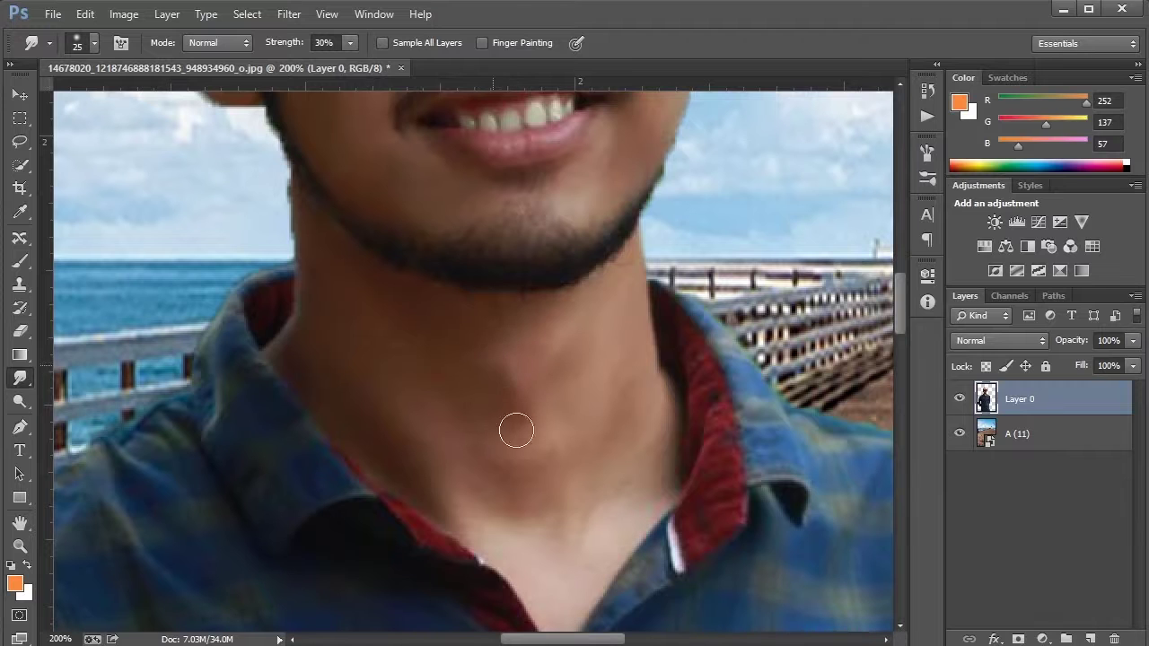
scroll(407, 444, "down", 1)
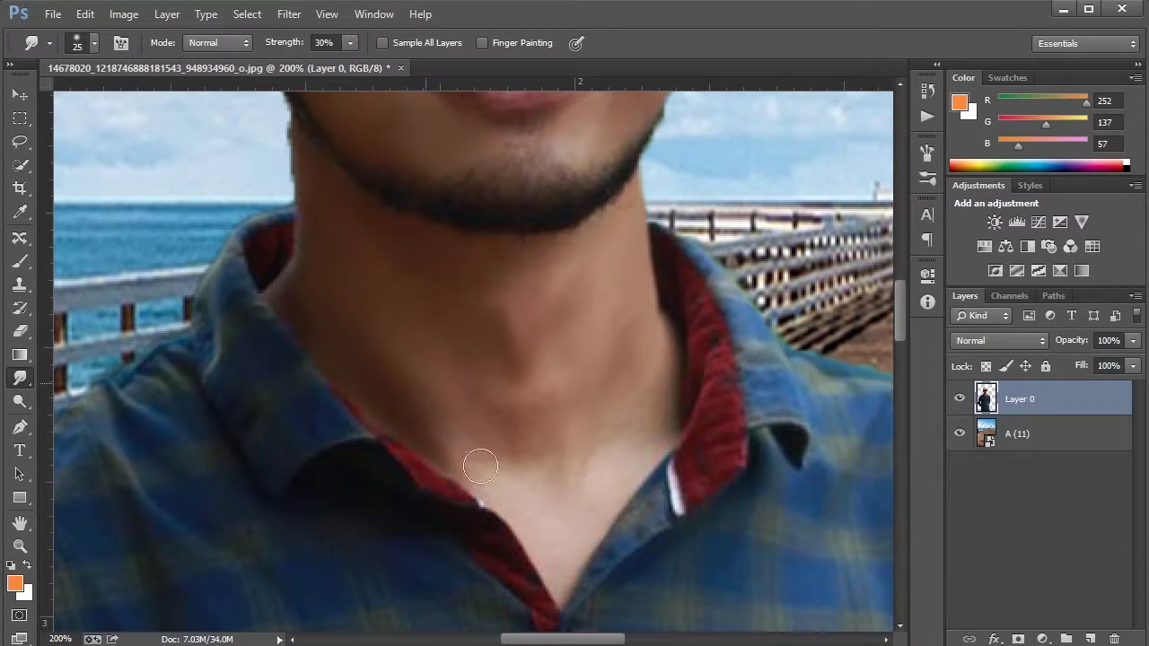
scroll(538, 422, "down", 1)
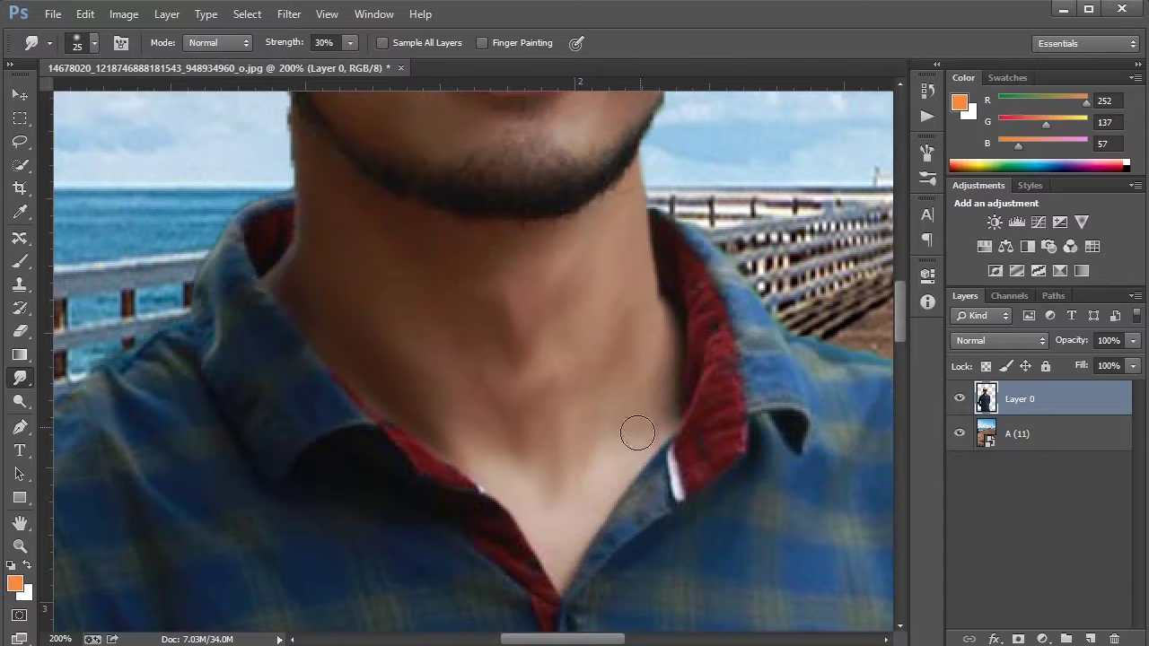
left_click_drag(674, 398, 646, 449)
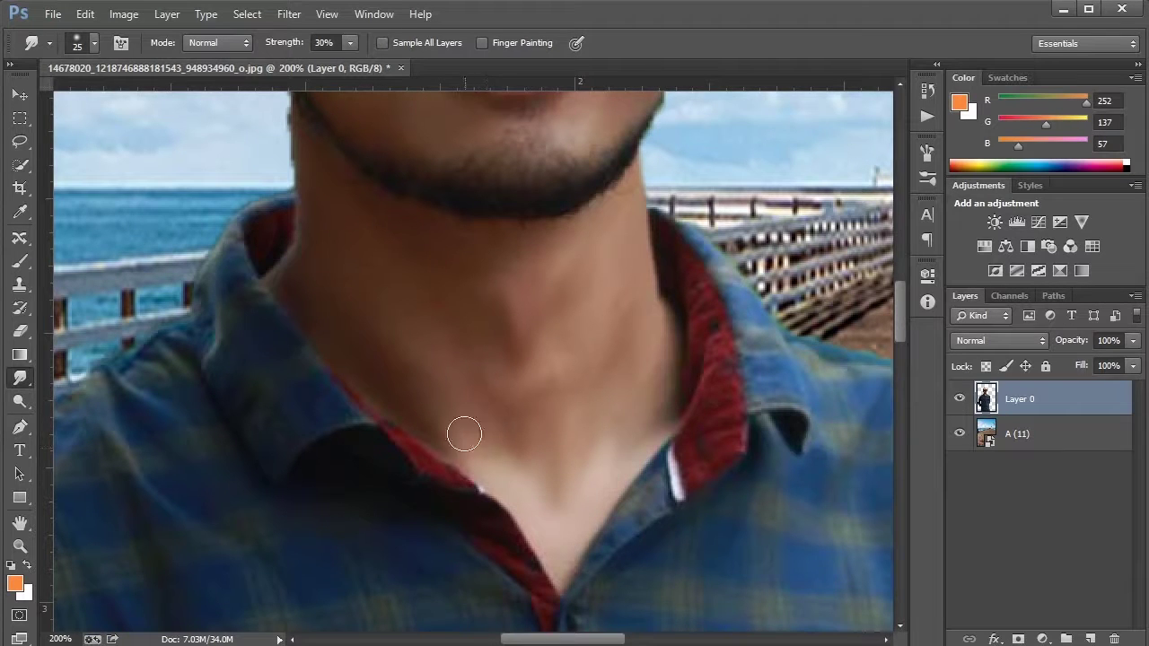
With a slightly smaller brush, blend the jawline edge into the sky.
scroll(529, 503, "up", 5)
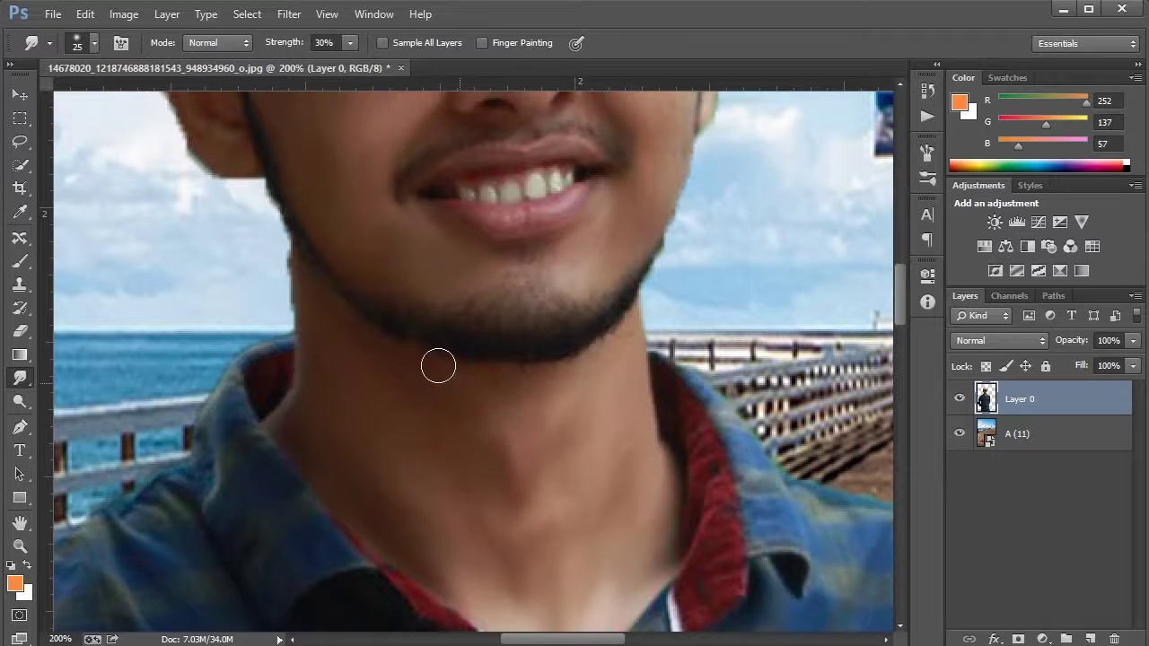
scroll(546, 441, "up", 2)
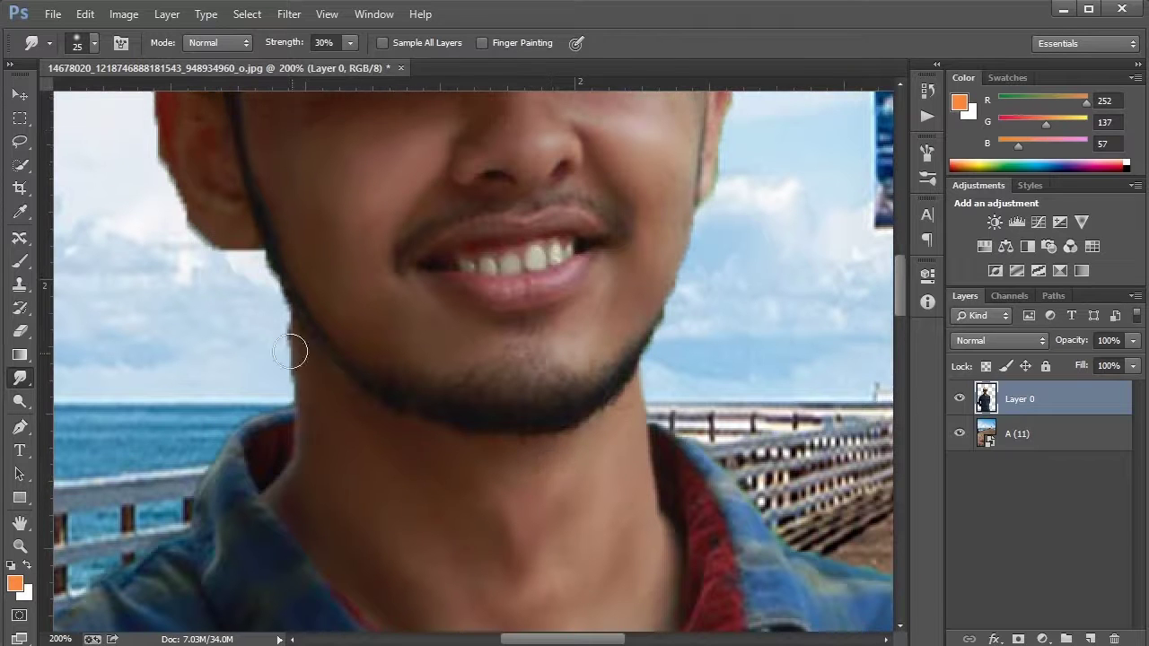
key("bracketleft")
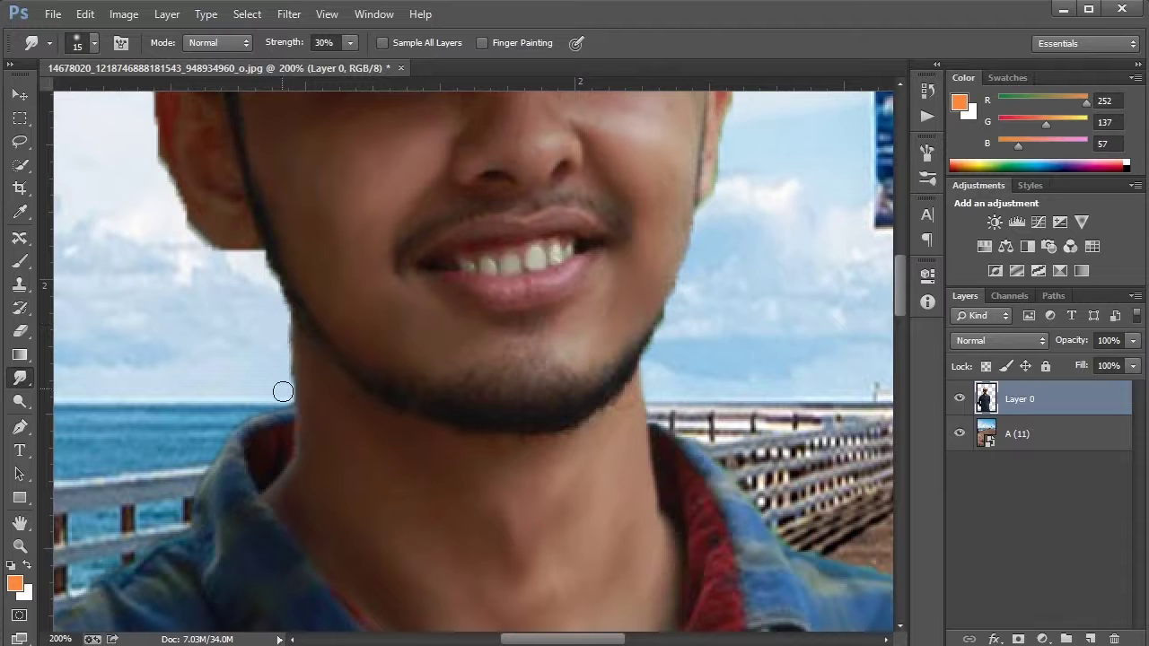
left_click_drag(287, 370, 278, 339)
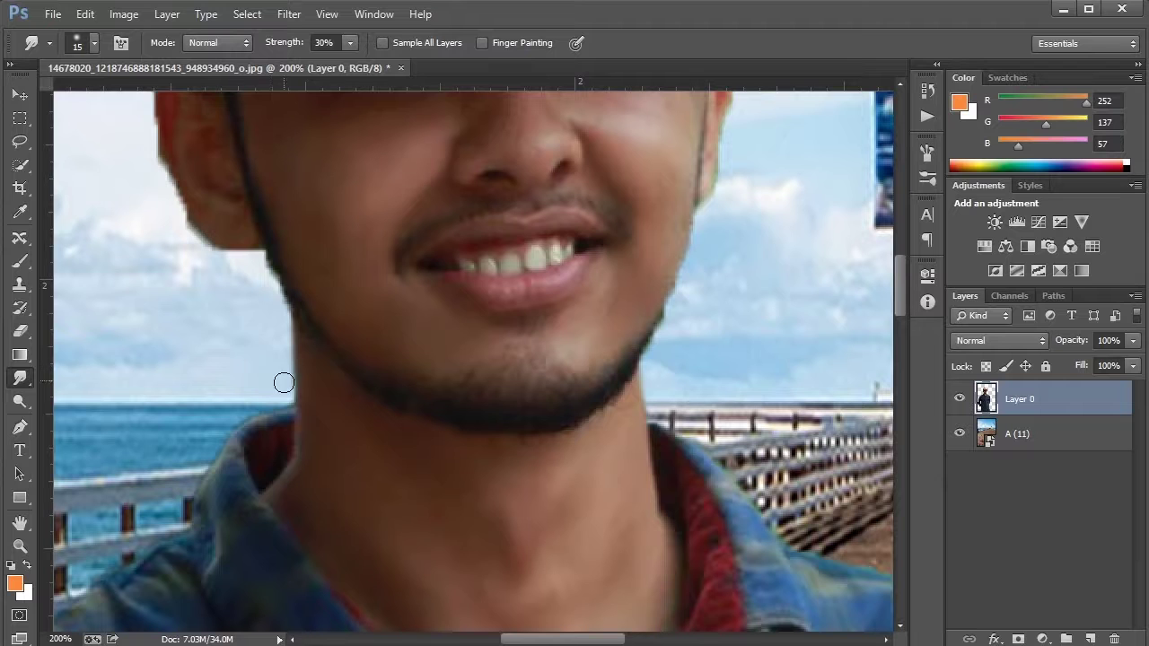
scroll(268, 337, "up", 2)
scroll(236, 406, "up", 2)
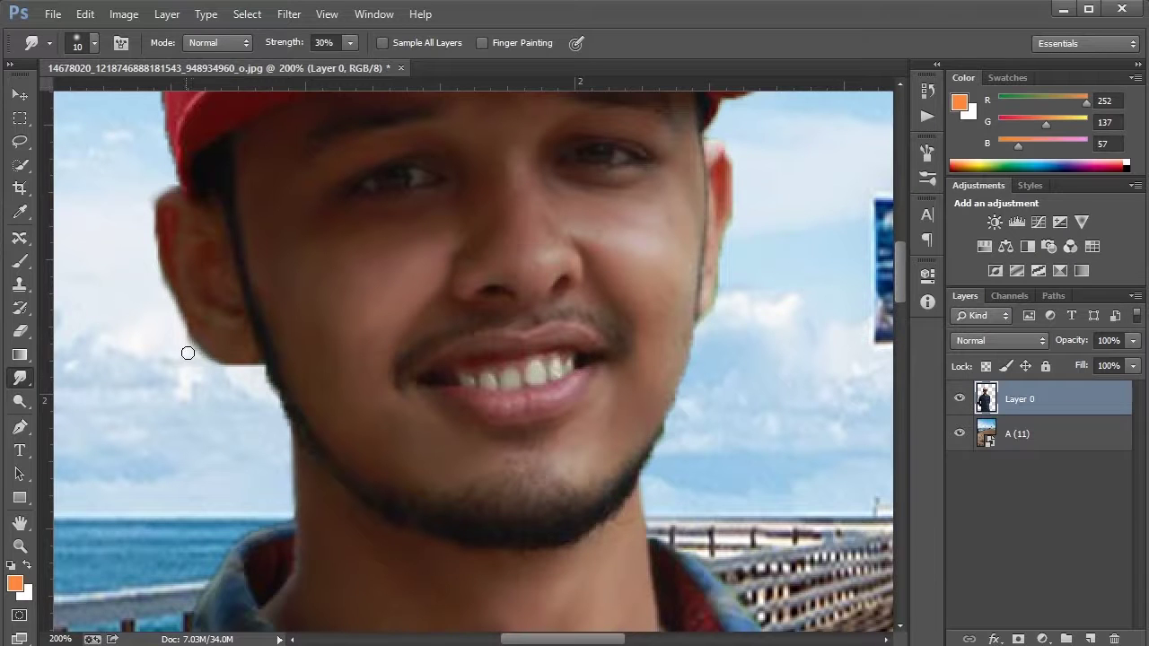
scroll(662, 325, "up", 2)
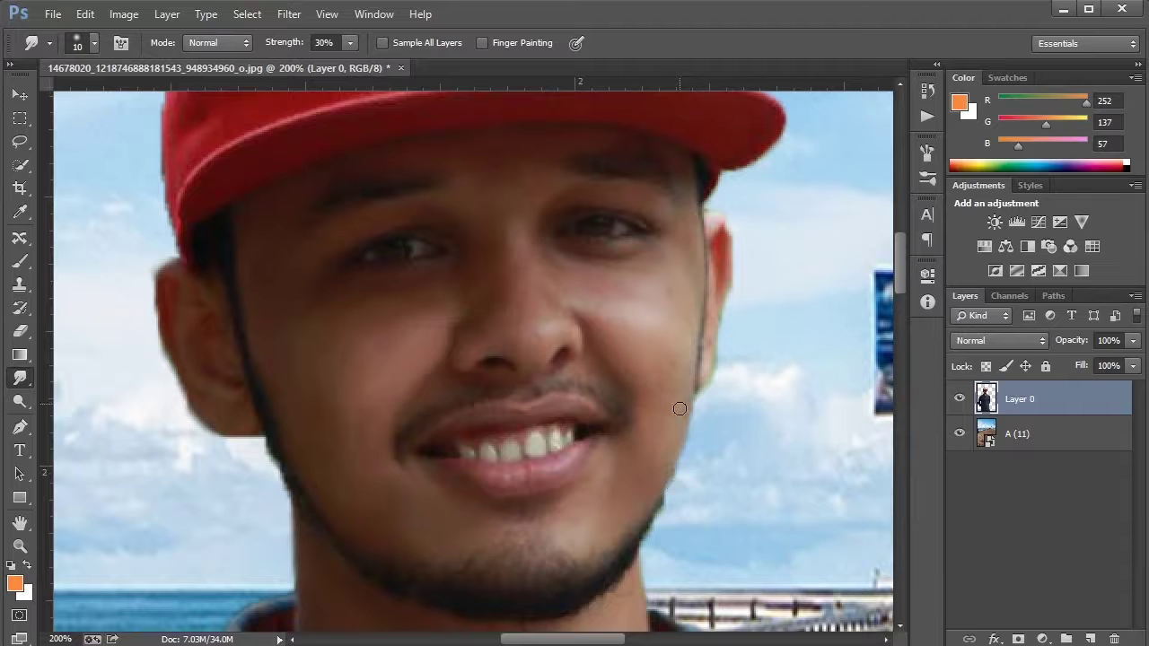
Smudge the red cap's left and top edges into the sky with the 15 px brush.
scroll(661, 438, "up", 2)
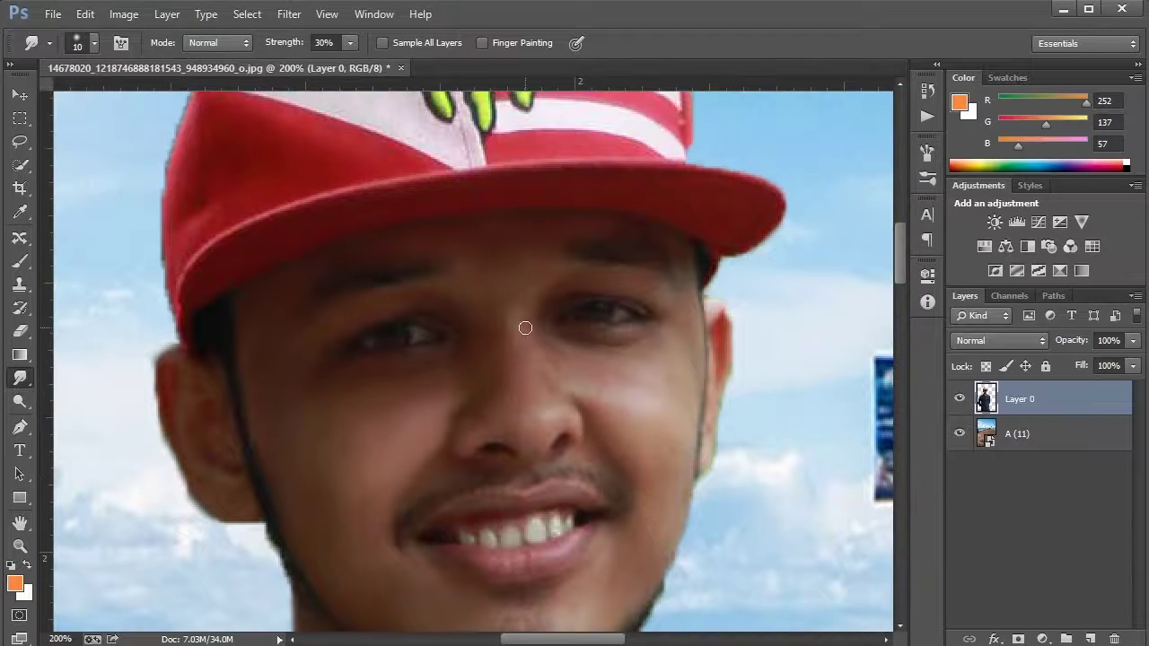
scroll(504, 400, "up", 1)
scroll(577, 410, "up", 2)
scroll(656, 413, "up", 2)
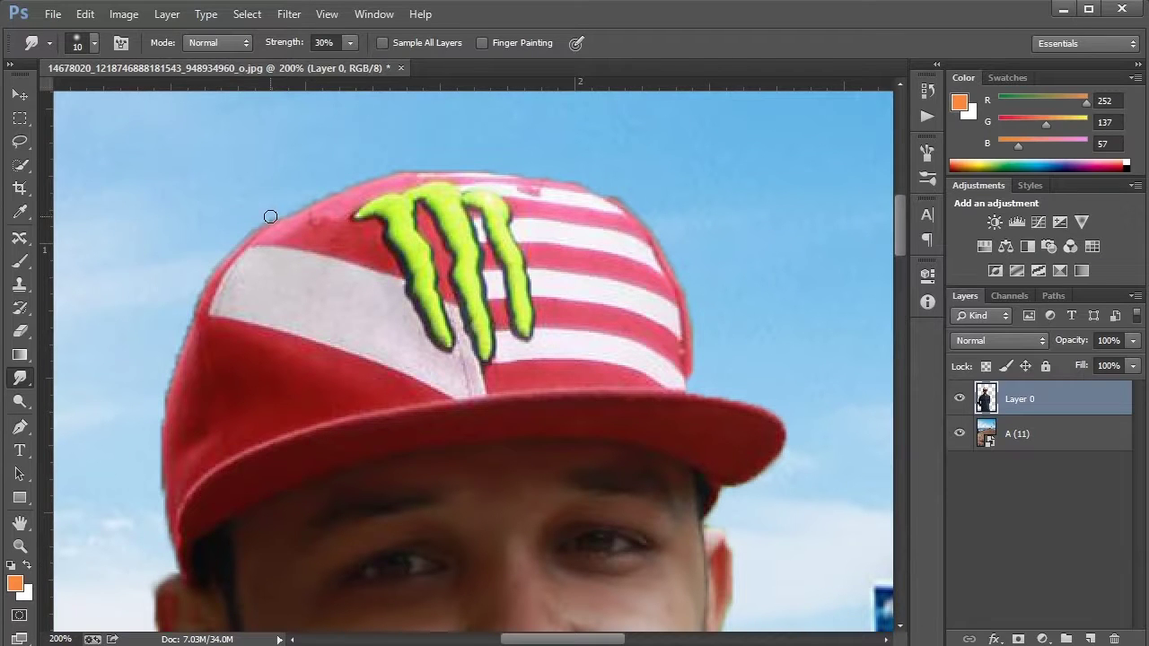
mouse_move(272, 216)
left_mouse_down()
mouse_move(169, 347)
mouse_move(159, 482)
mouse_move(196, 530)
left_mouse_up()
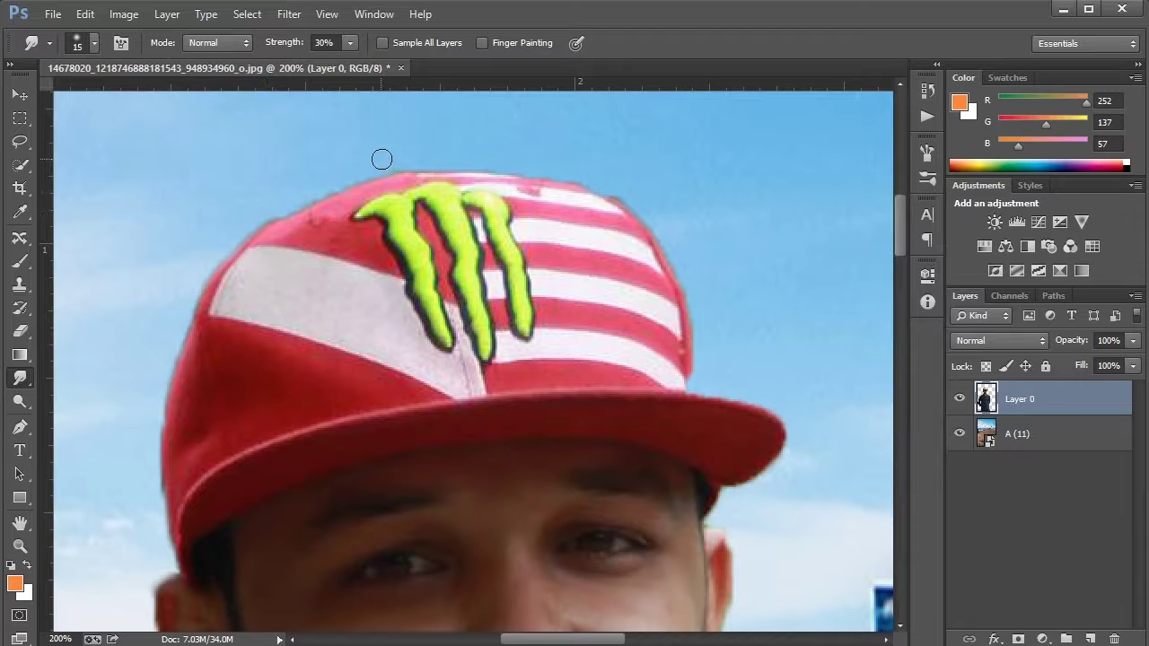
mouse_move(382, 159)
left_mouse_down()
mouse_move(637, 210)
mouse_move(677, 281)
mouse_move(705, 298)
mouse_move(697, 377)
left_mouse_up()
scroll(697, 377, "down", 2)
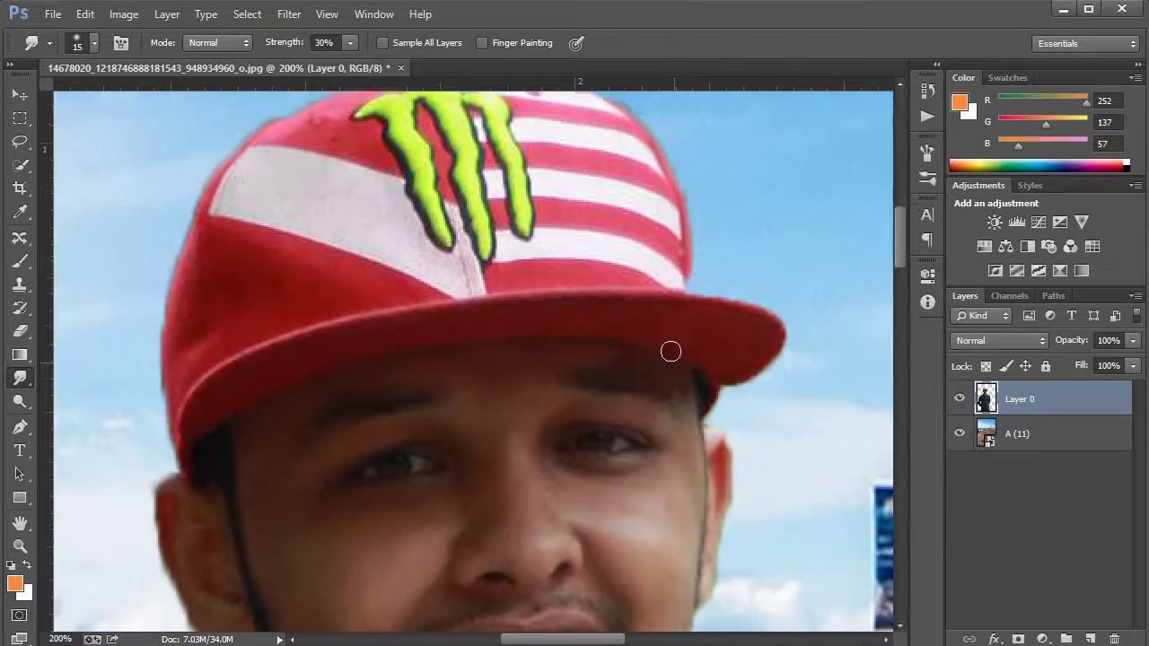
scroll(741, 184, "down", 2)
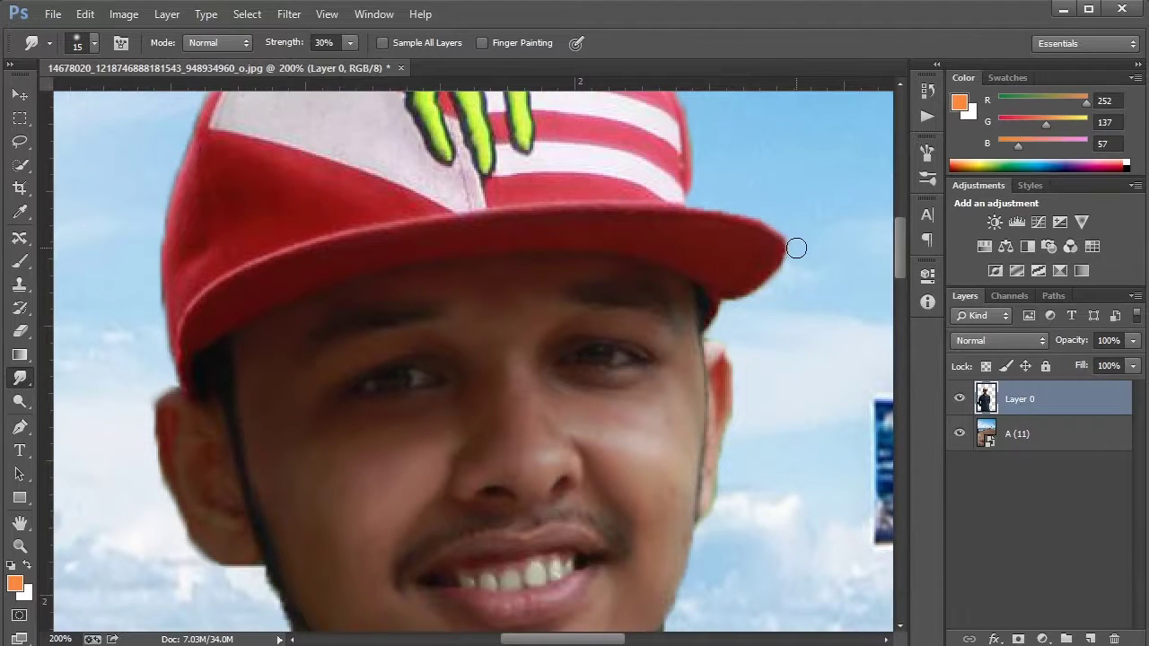
scroll(796, 248, "down", 2)
scroll(785, 249, "down", 4)
scroll(736, 295, "down", 2)
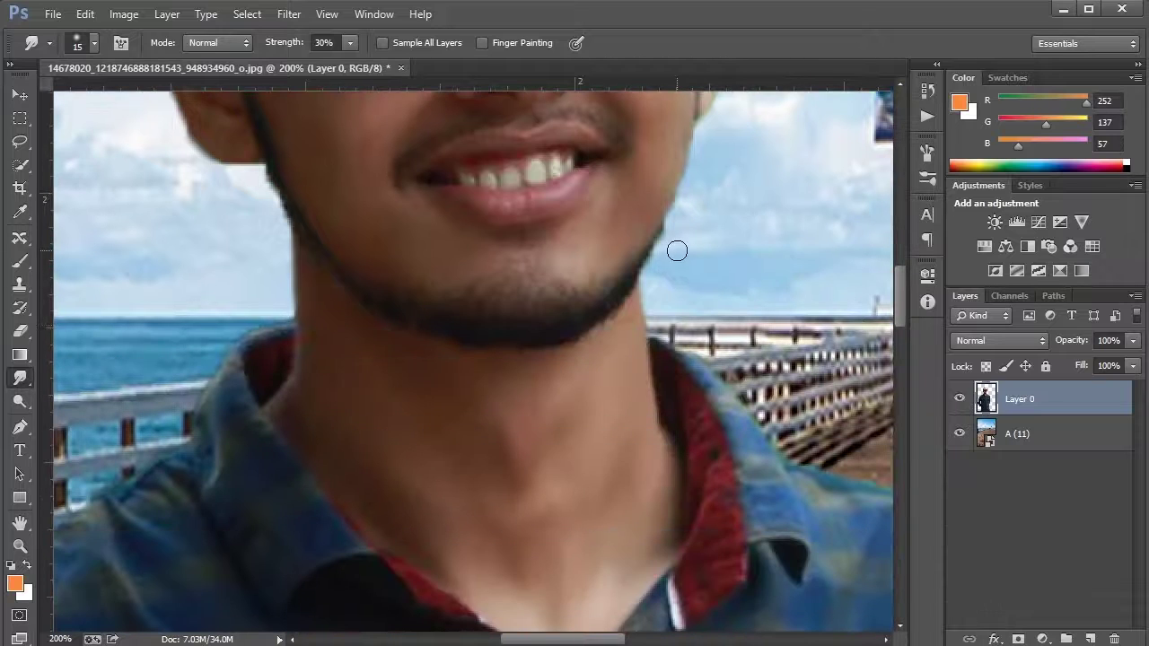
Work down the blue shirt's right edge against the pier planks to the photo's bottom.
scroll(691, 179, "down", 2)
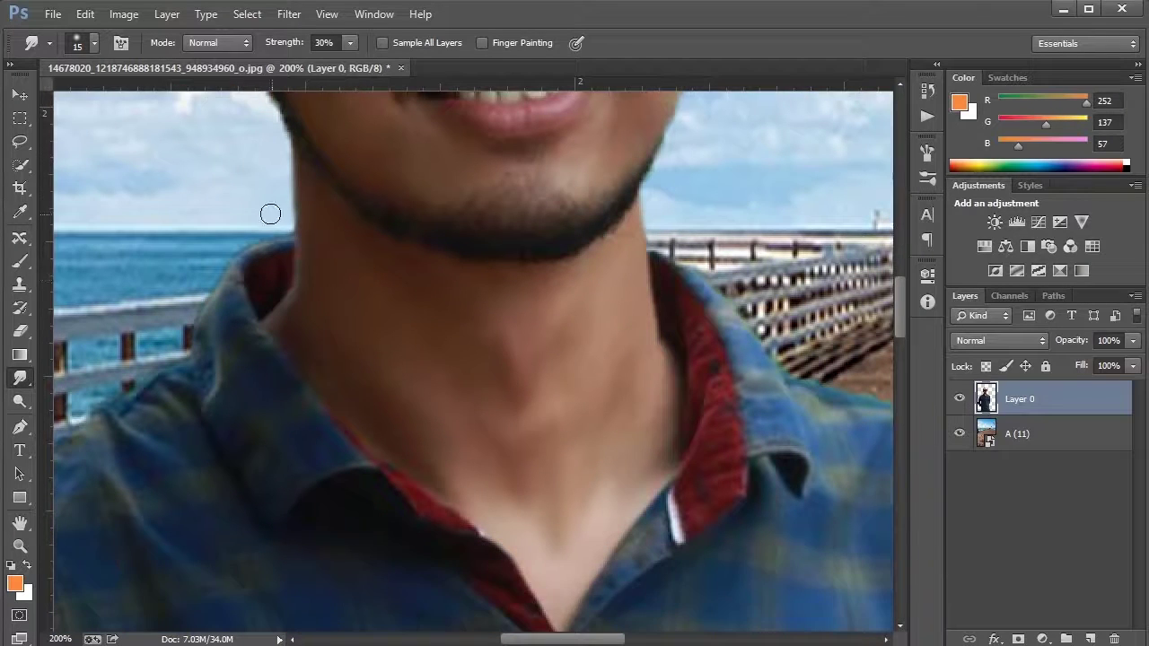
scroll(260, 208, "up", 1)
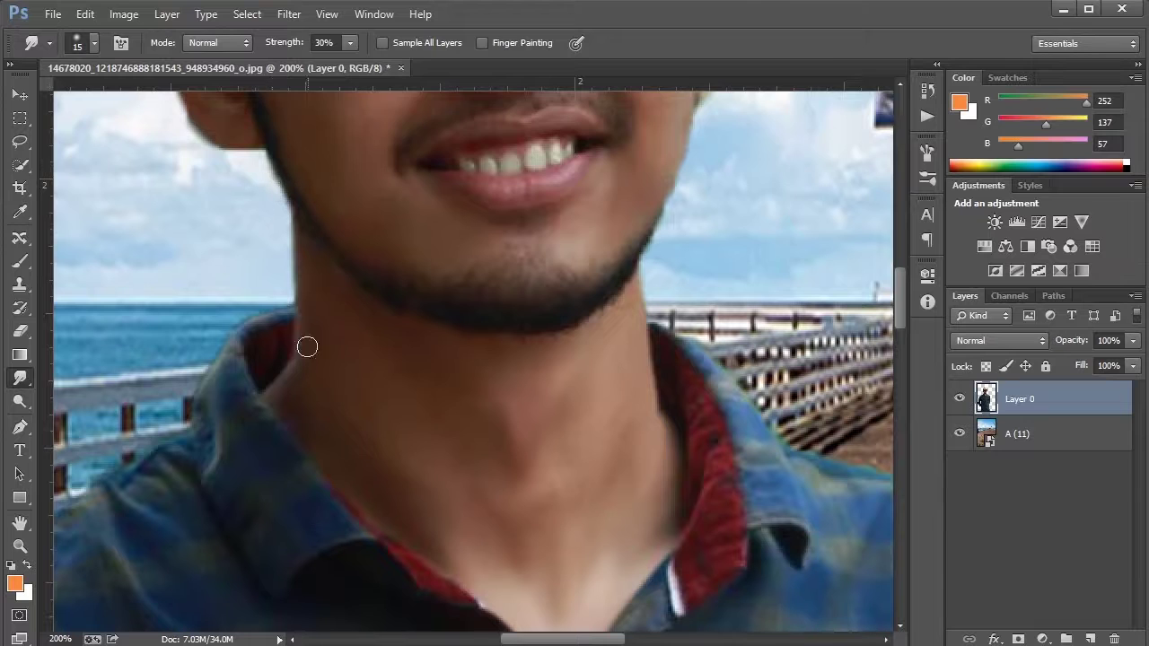
scroll(305, 350, "down", 2)
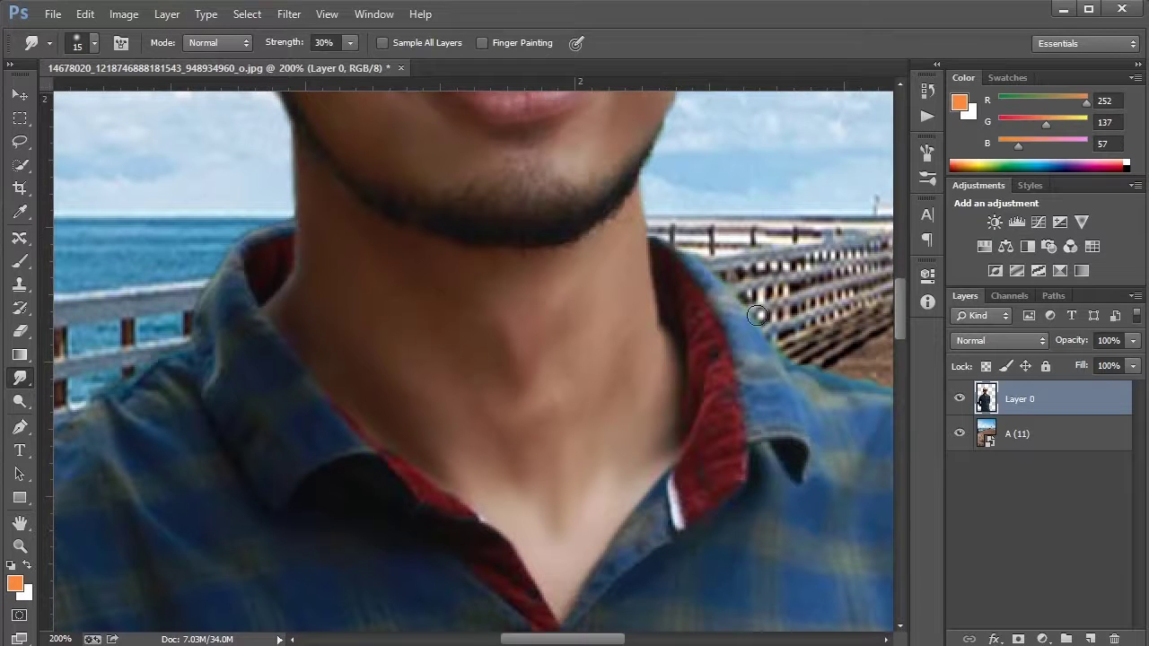
left_click_drag(798, 374, 349, 315)
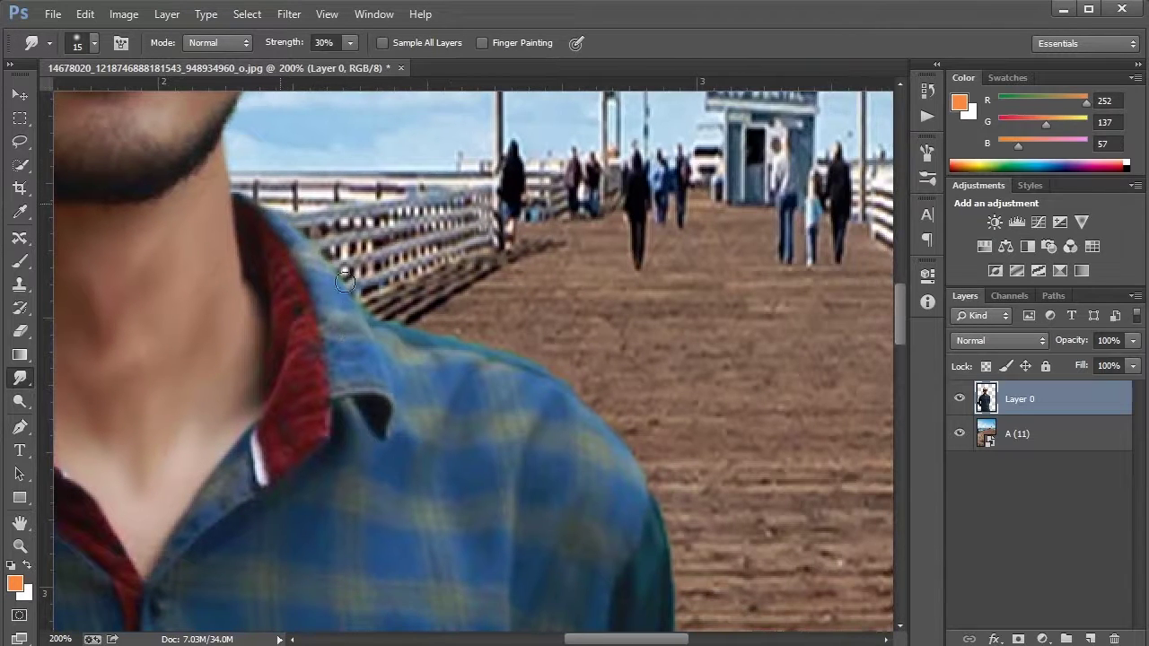
scroll(589, 395, "down", 2)
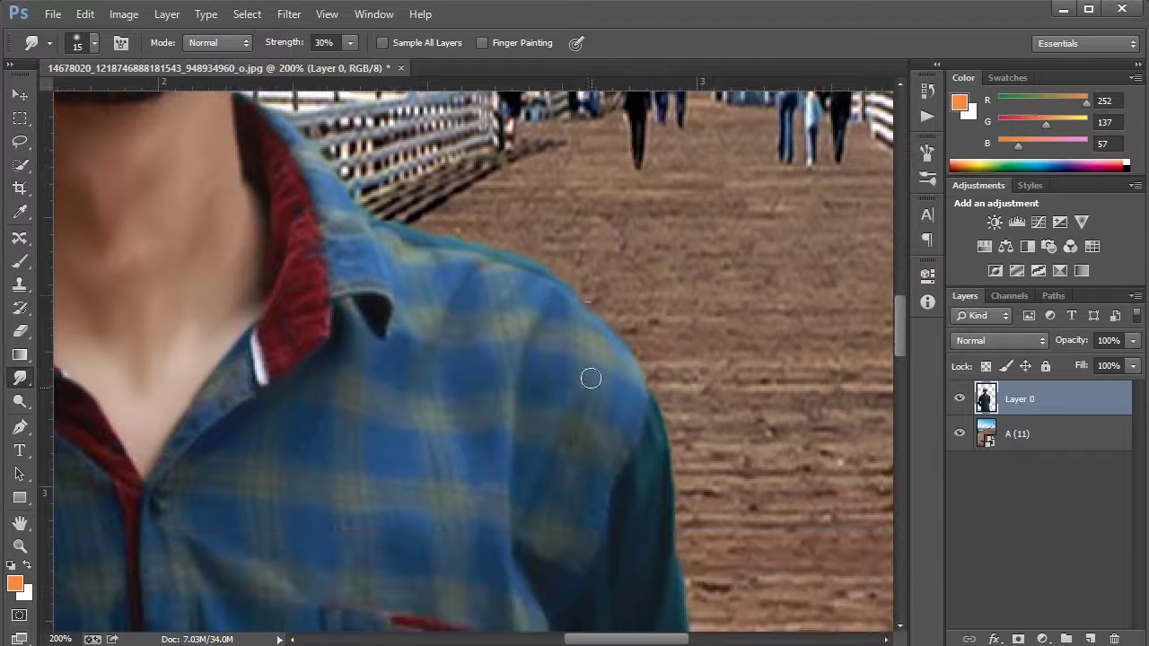
scroll(653, 410, "down", 2)
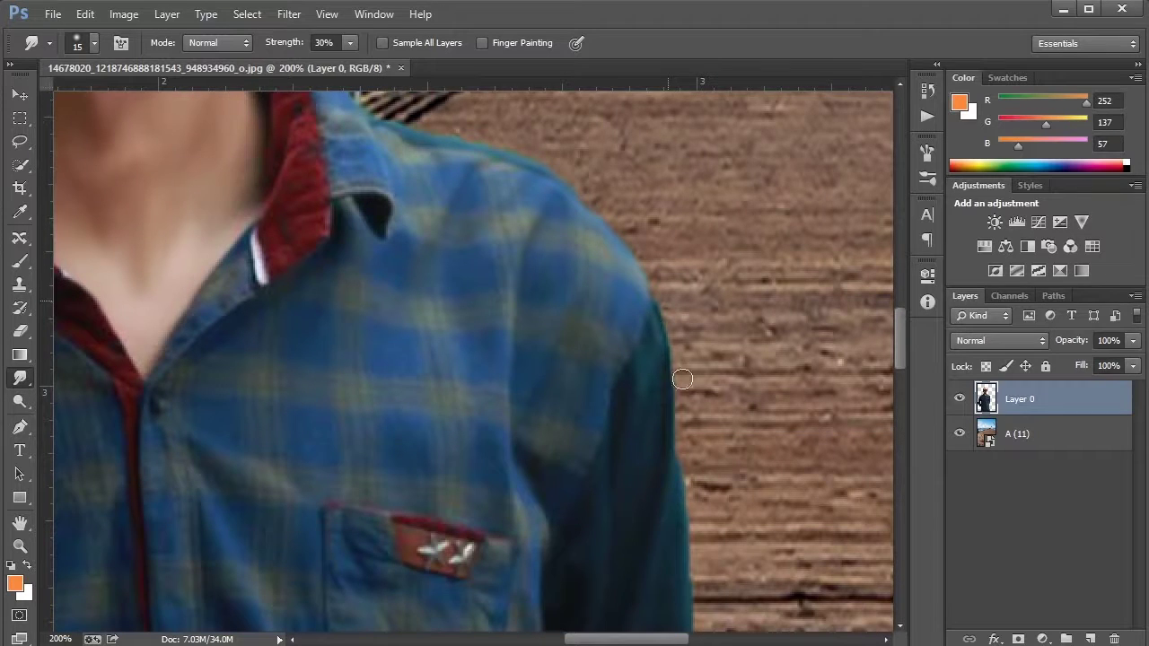
scroll(691, 431, "down", 2)
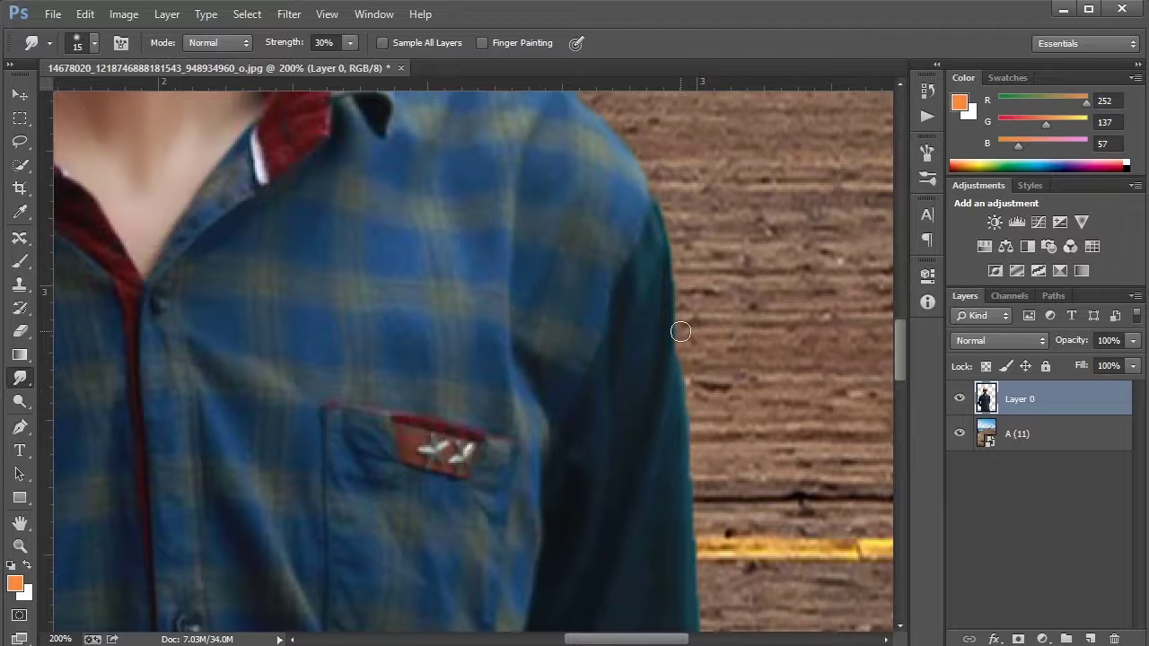
scroll(697, 270, "down", 2)
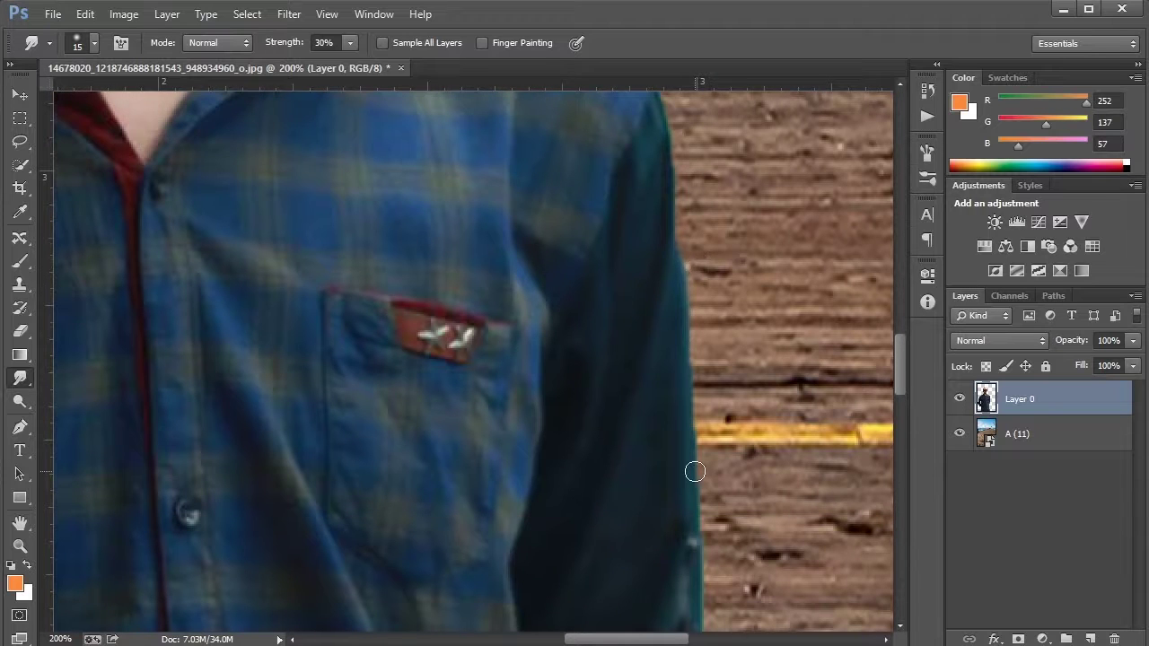
scroll(695, 471, "down", 2)
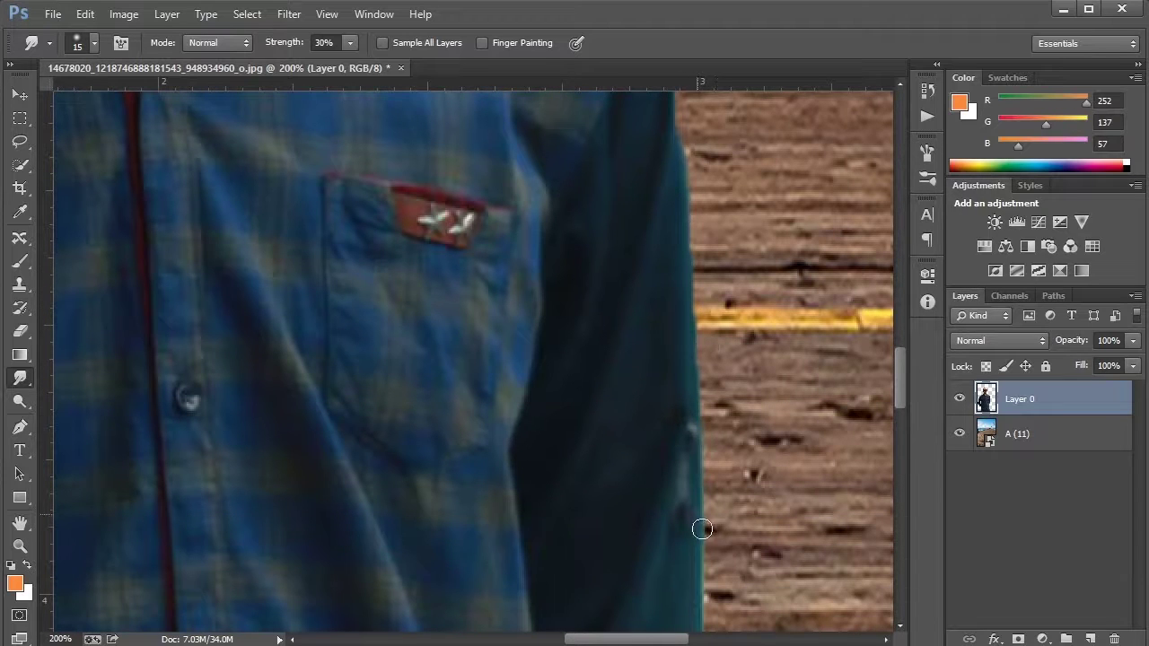
scroll(700, 526, "down", 2)
scroll(697, 486, "down", 2)
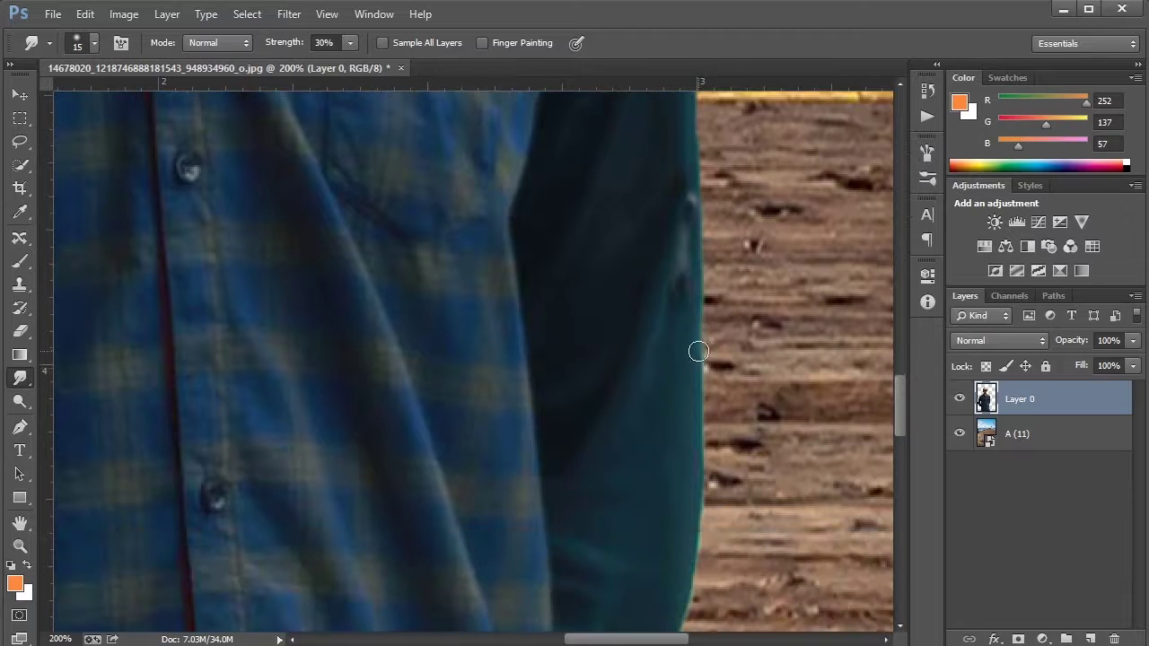
scroll(700, 390, "down", 1)
scroll(685, 441, "down", 2)
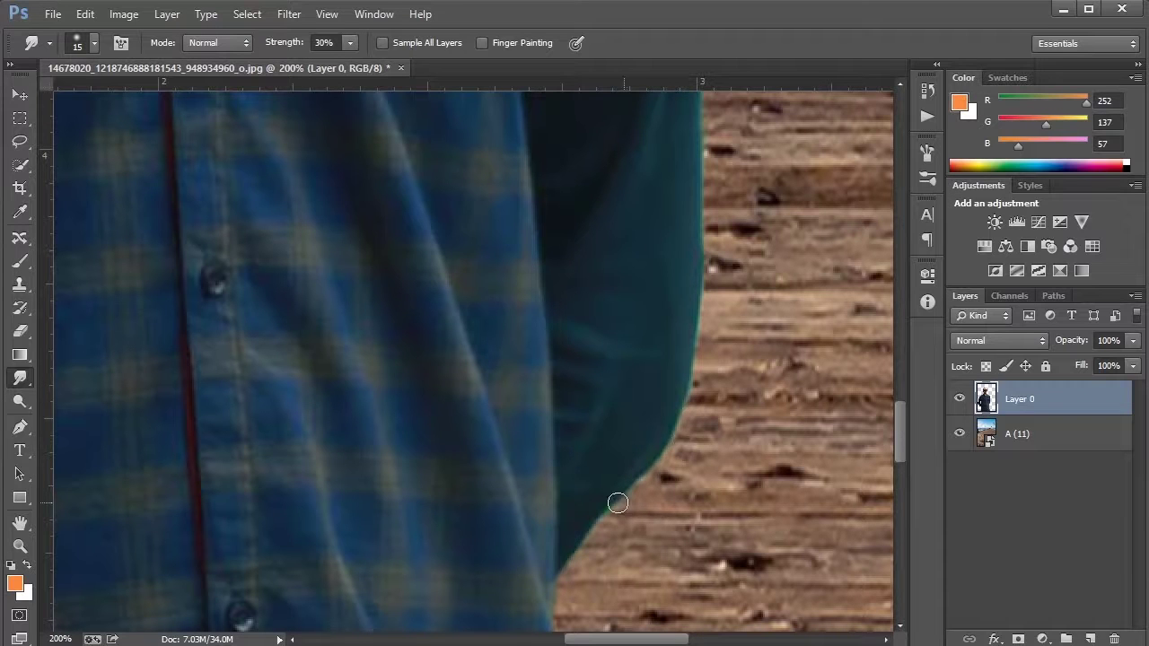
scroll(568, 539, "down", 3)
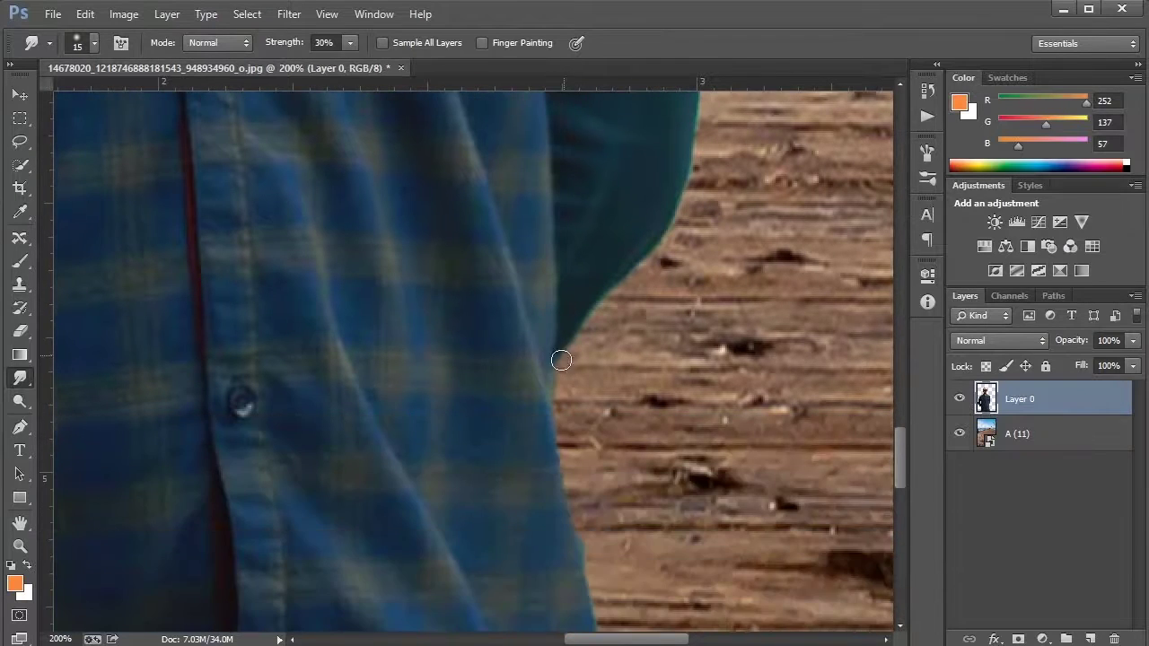
scroll(566, 466, "down", 2)
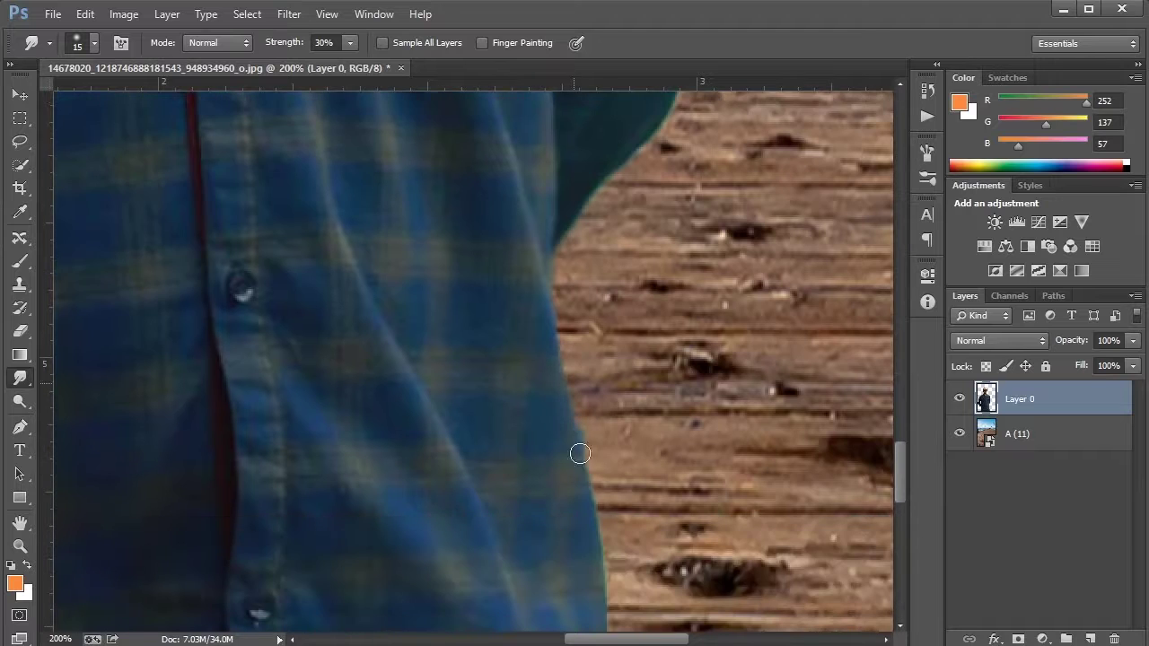
scroll(584, 431, "down", 2)
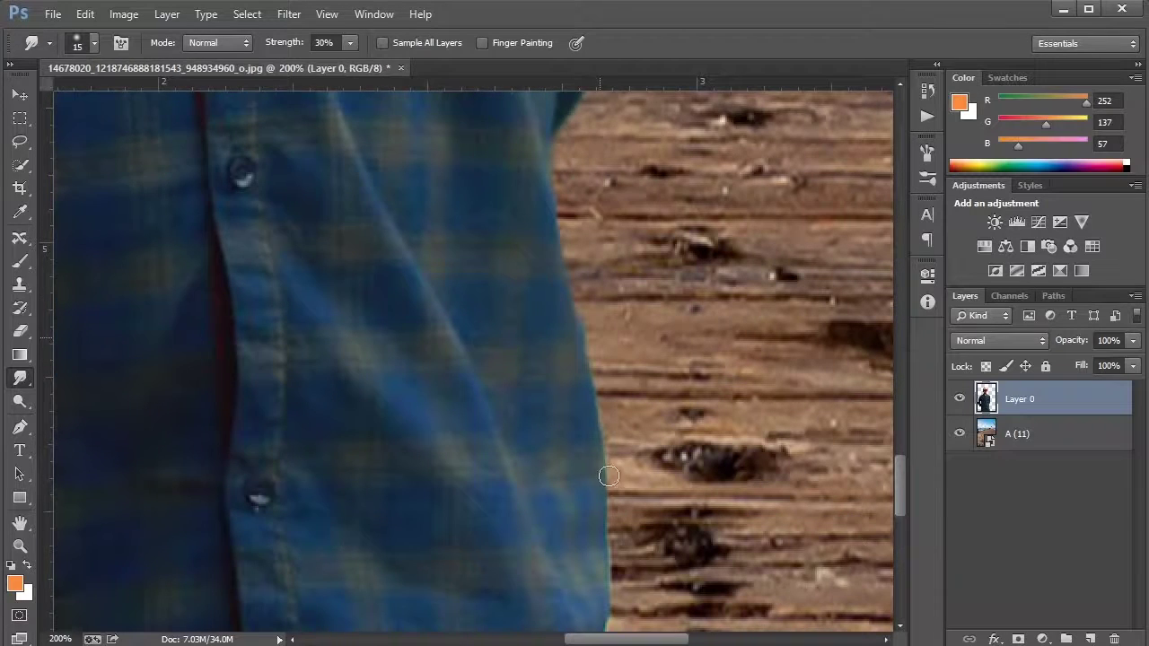
scroll(609, 475, "down", 2)
scroll(609, 506, "down", 1)
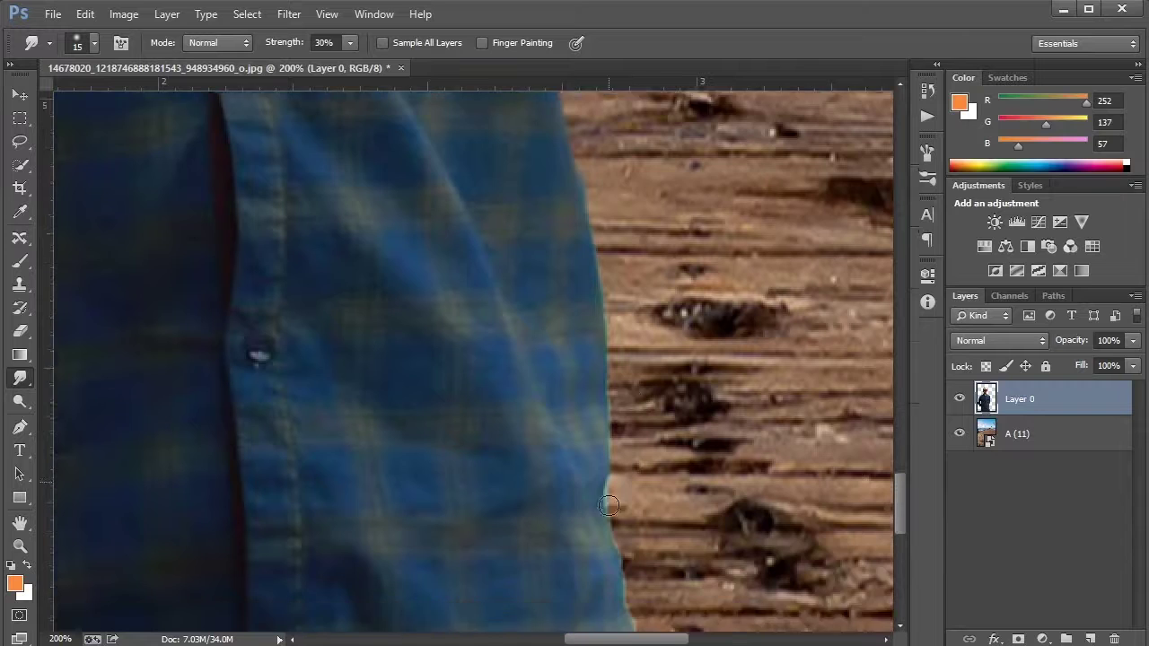
scroll(609, 506, "down", 2)
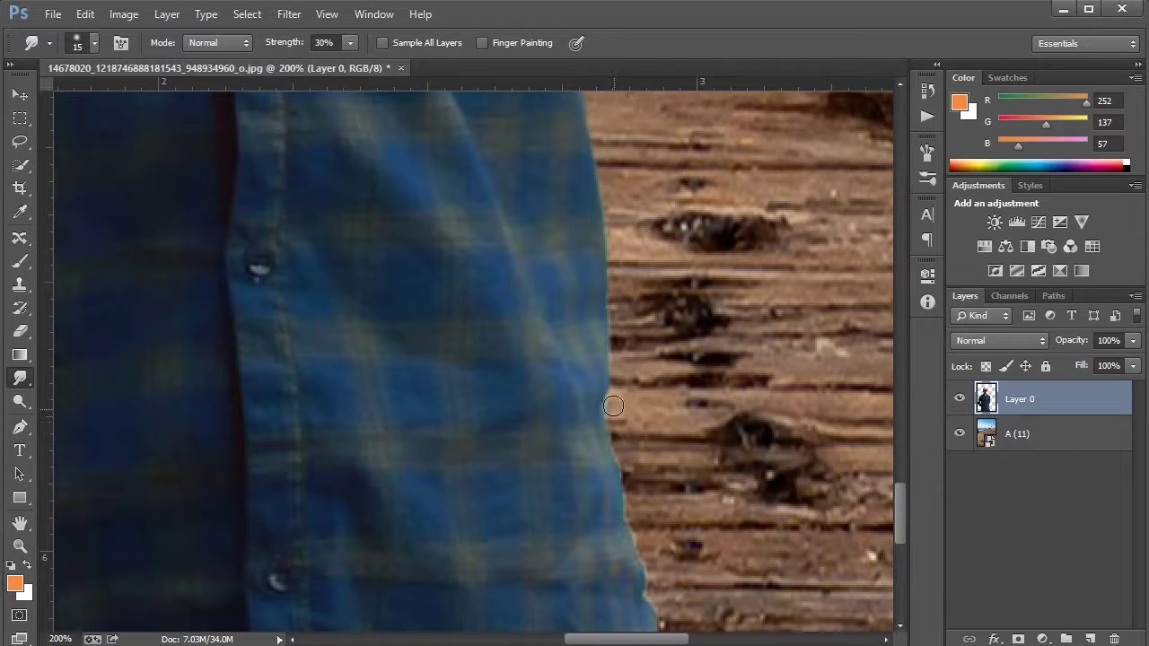
scroll(626, 382, "down", 2)
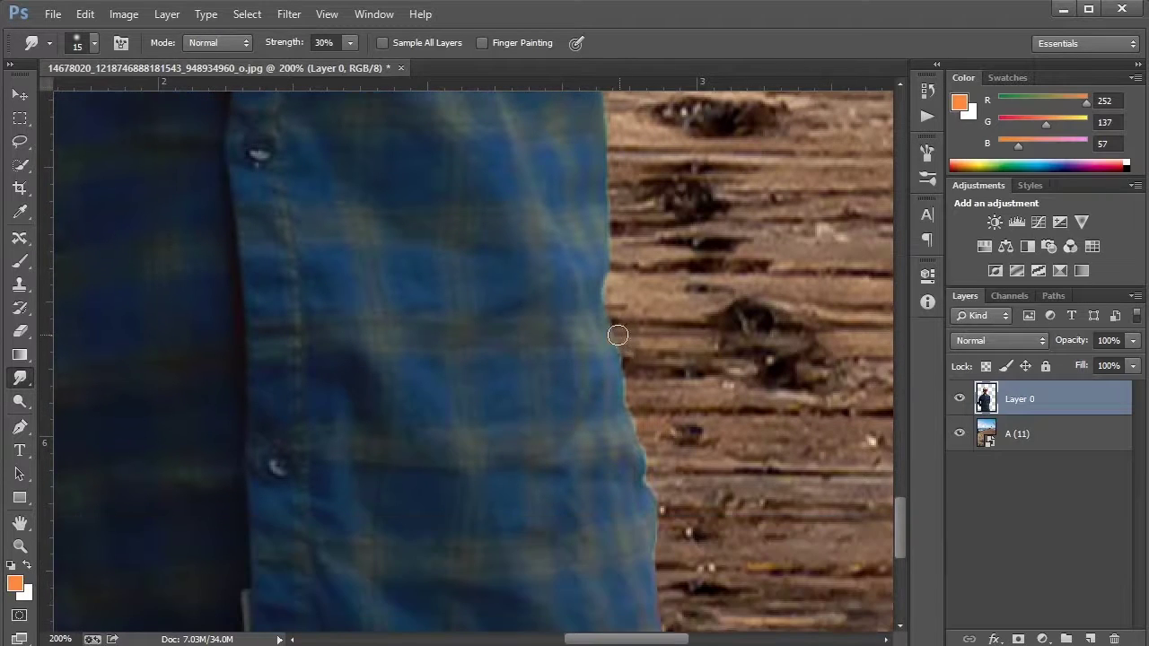
scroll(649, 495, "down", 2)
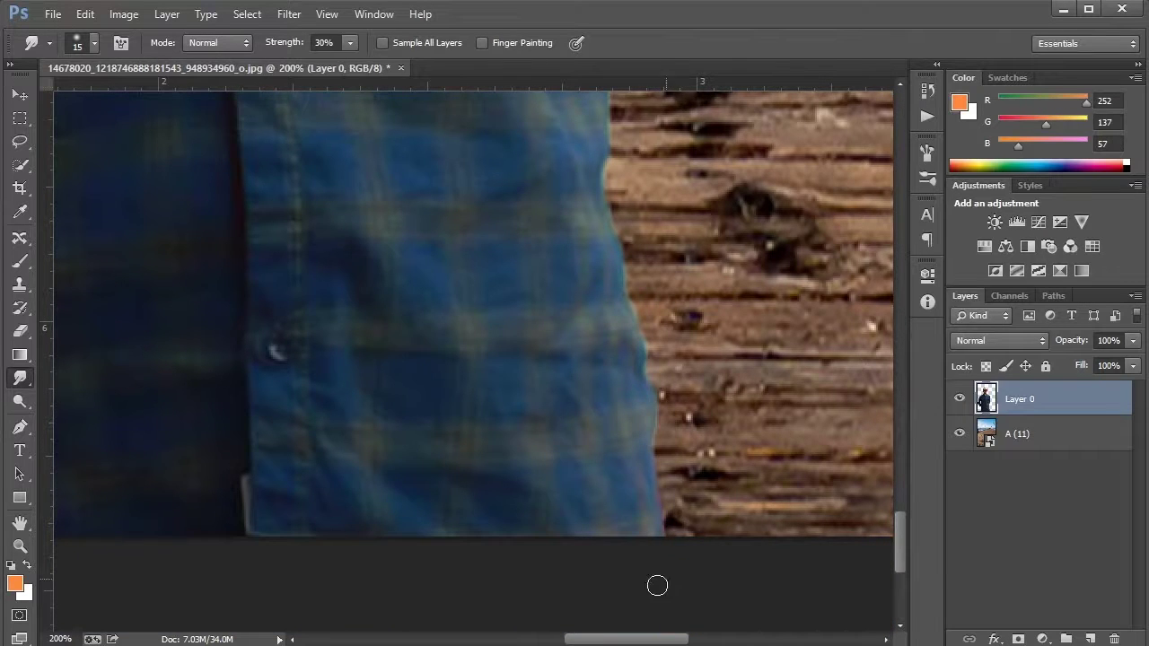
Smooth the shirt's lower-left edge and its edge along the wood, removing red fringe.
mouse_move(216, 488)
left_mouse_down()
mouse_move(800, 457)
mouse_move(290, 479)
left_mouse_up()
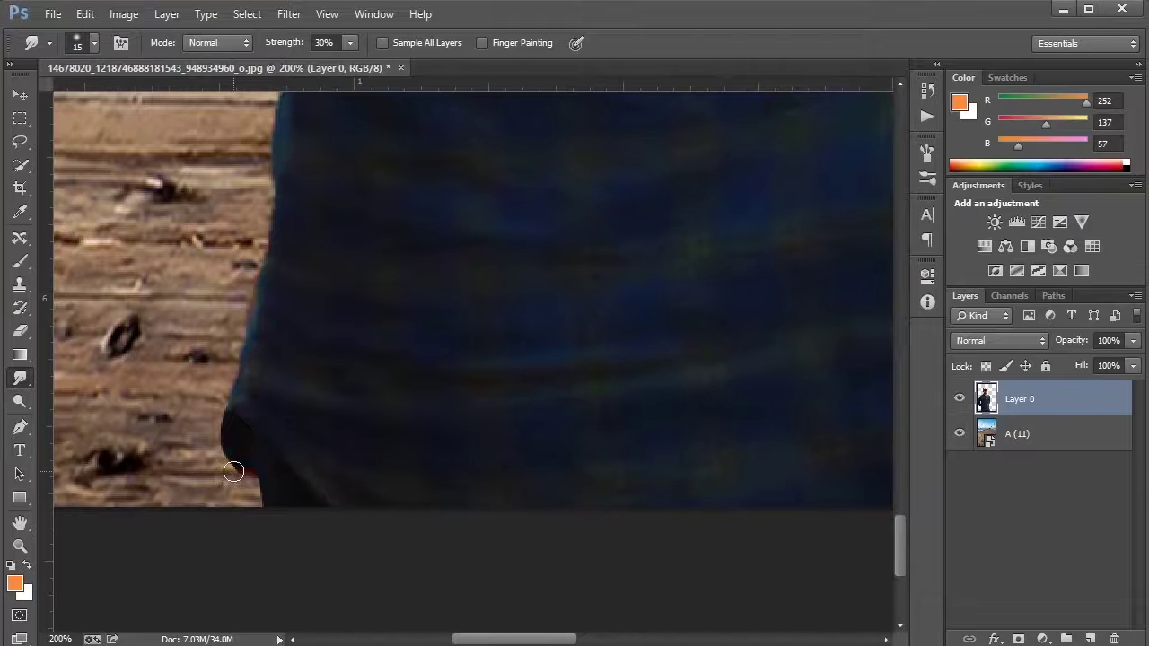
left_click_drag(221, 410, 265, 527)
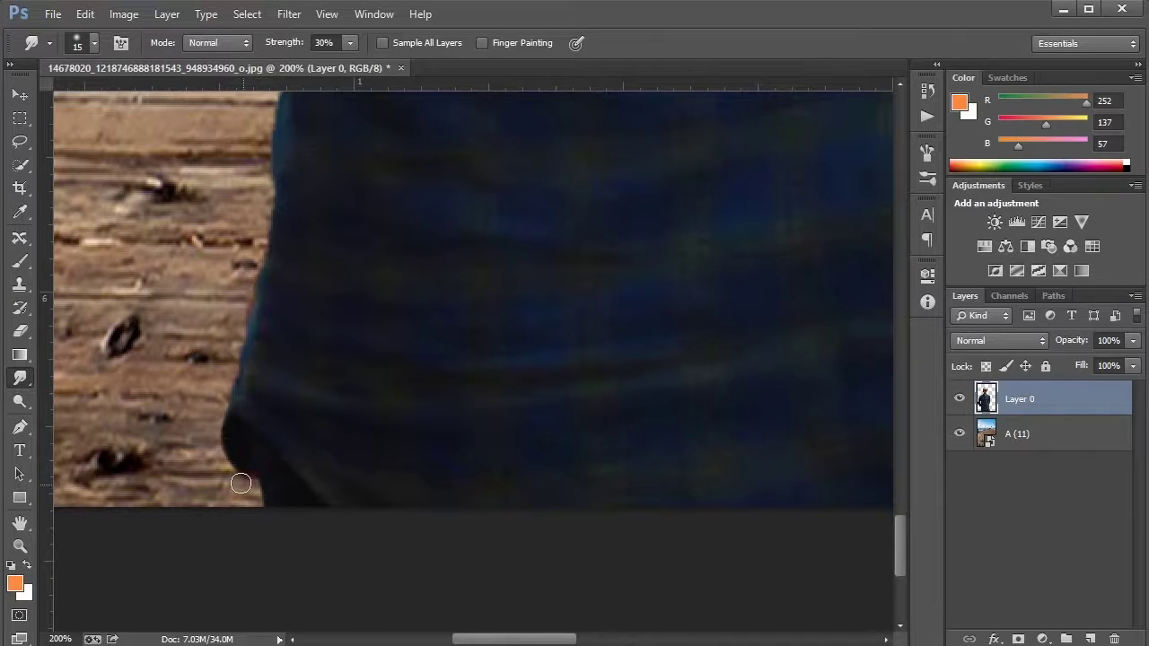
scroll(265, 527, "up", 5)
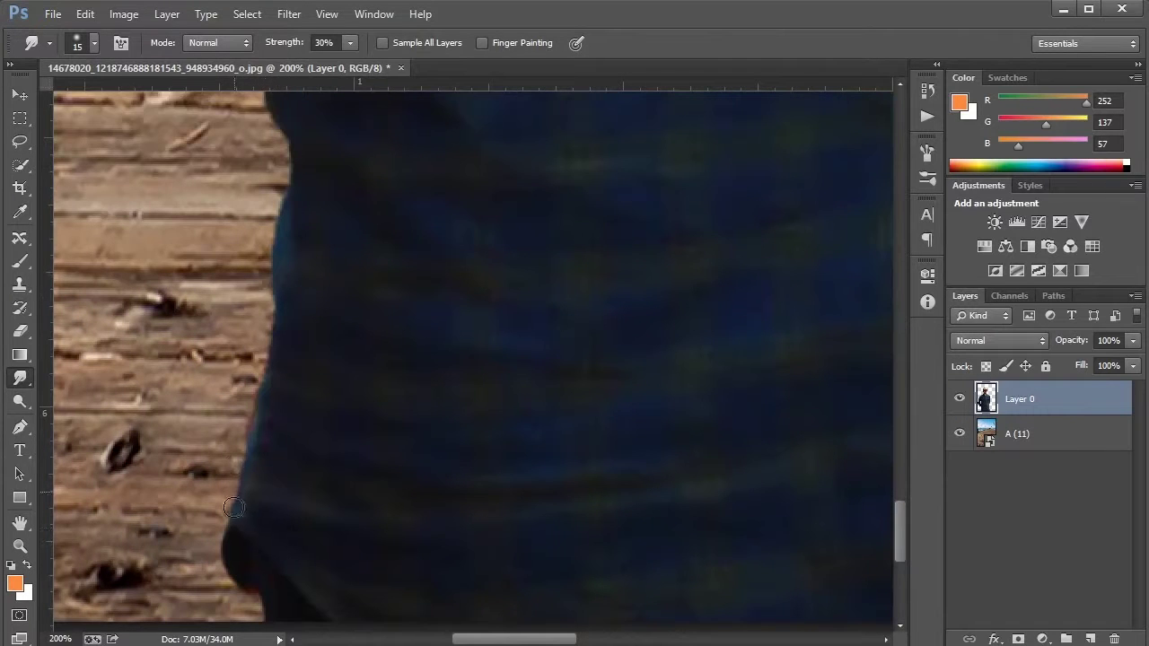
scroll(260, 302, "up", 1)
scroll(282, 434, "up", 3)
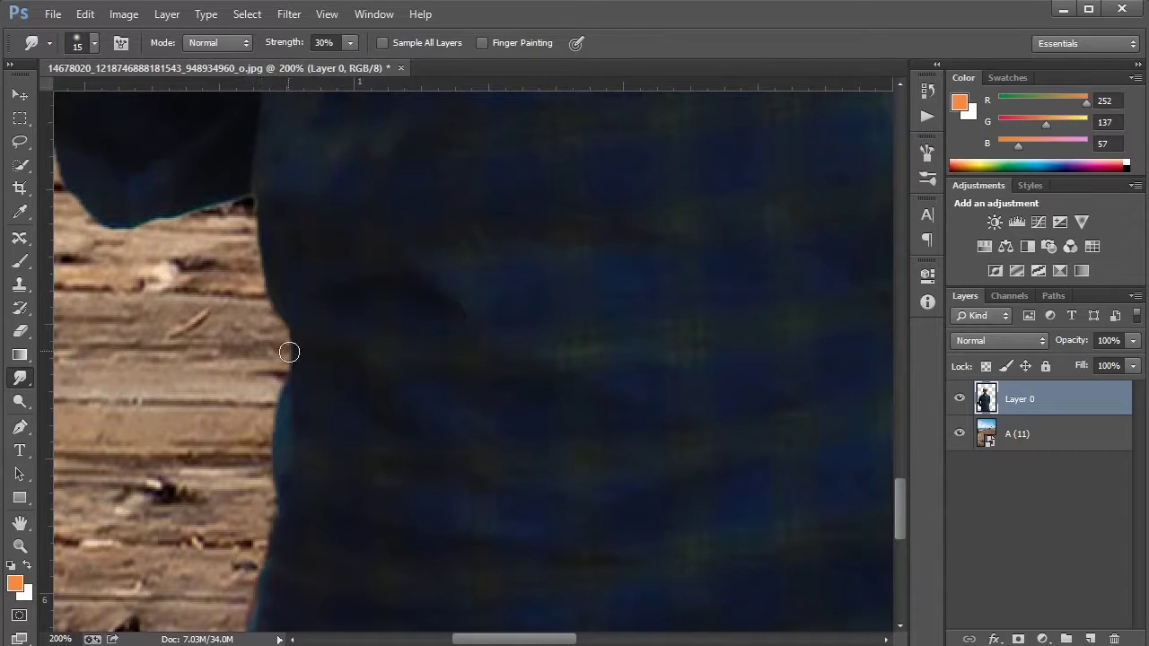
left_click_drag(241, 198, 210, 199)
left_click_drag(149, 306, 391, 432)
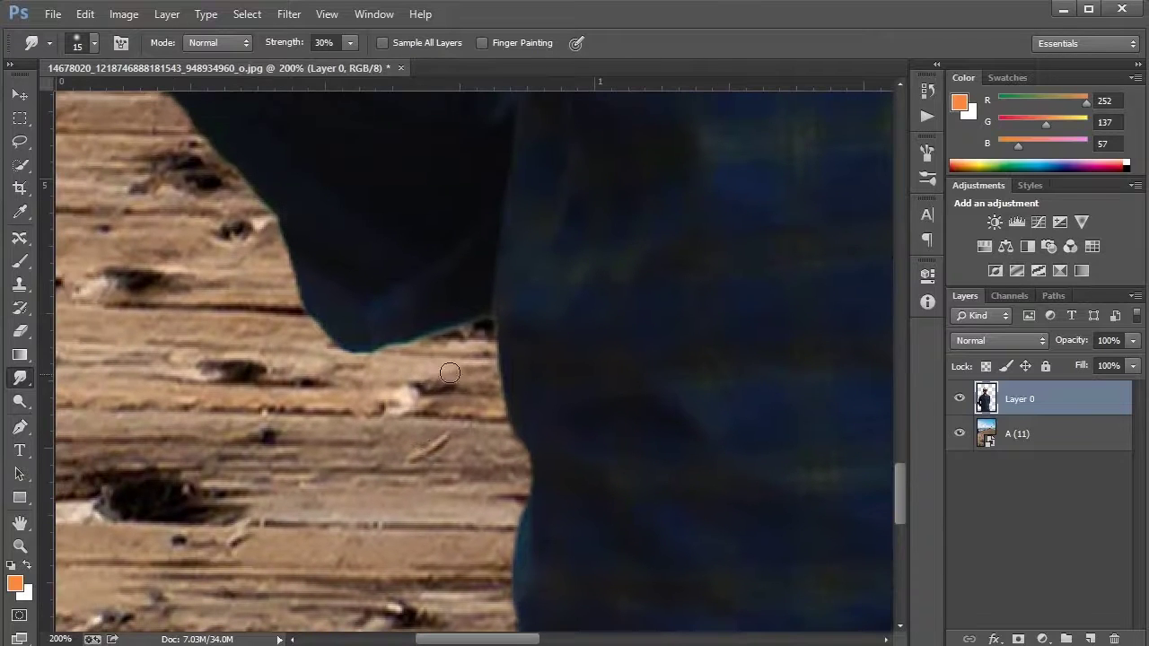
left_click_drag(491, 330, 288, 261)
Soften the edges of the wood gap between the man's legs.
left_click_drag(265, 319, 343, 534)
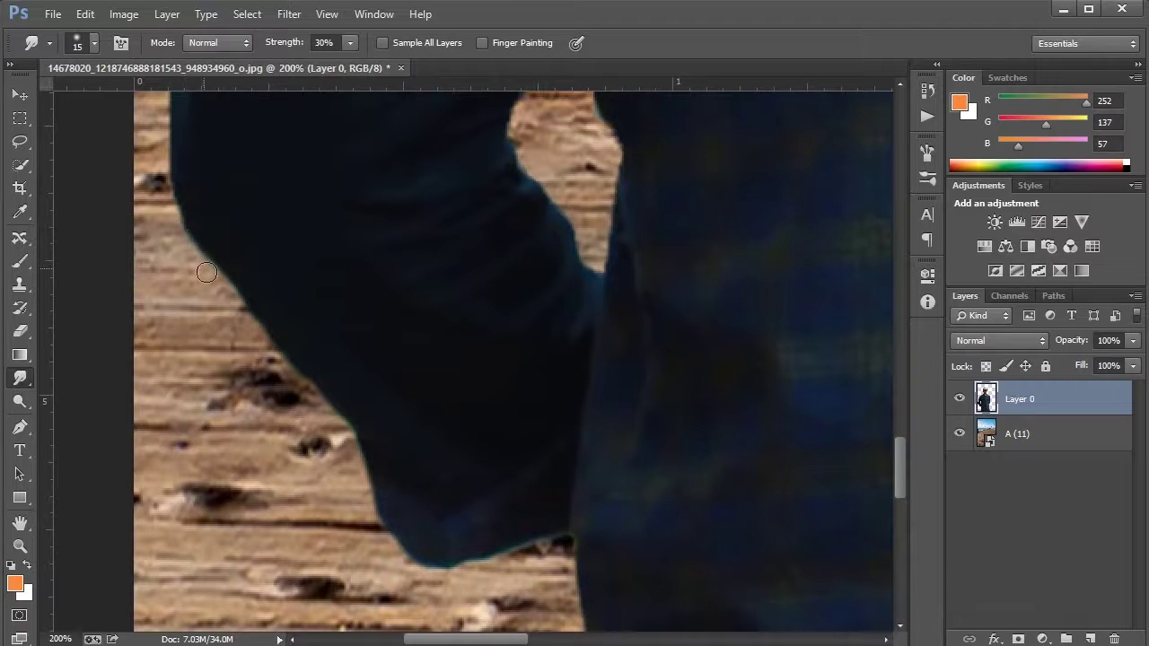
left_click_drag(387, 148, 326, 336)
left_click_drag(446, 289, 534, 294)
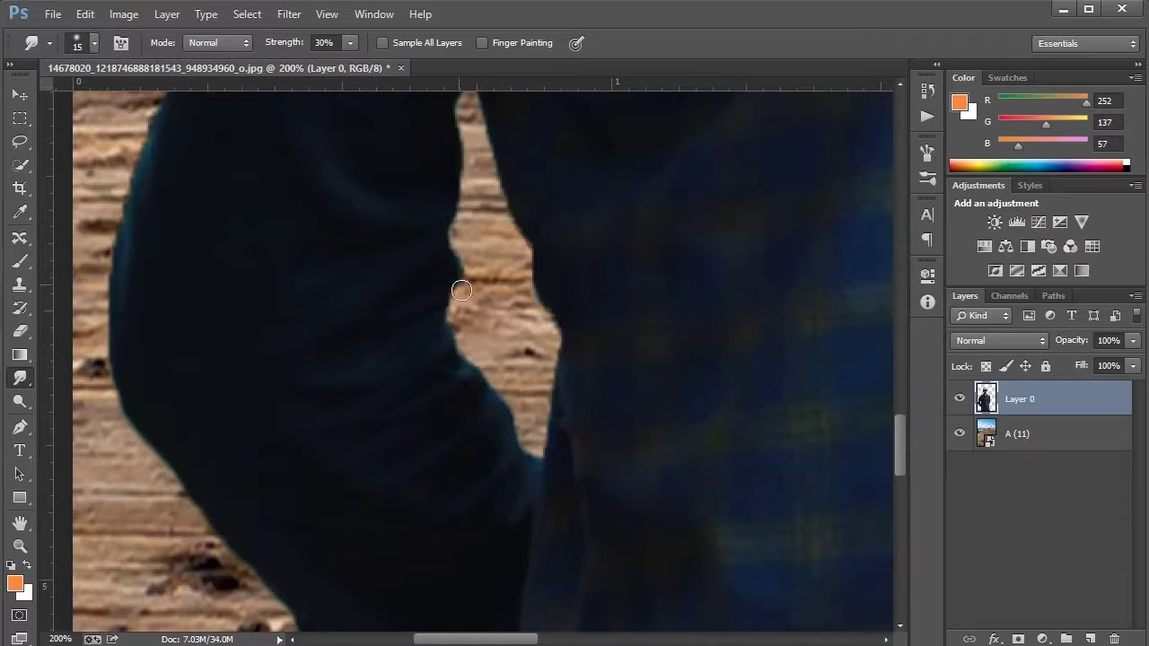
scroll(535, 294, "up", 3)
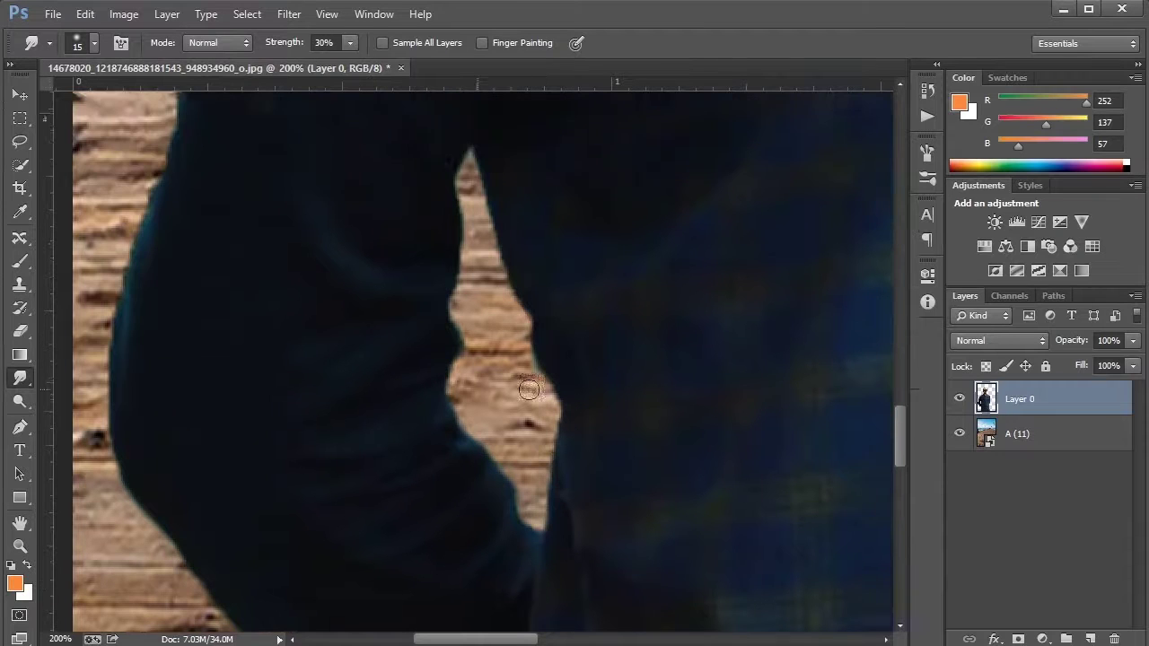
scroll(482, 192, "up", 1)
mouse_move(478, 263)
left_mouse_down()
mouse_move(469, 408)
mouse_move(458, 393)
left_mouse_up()
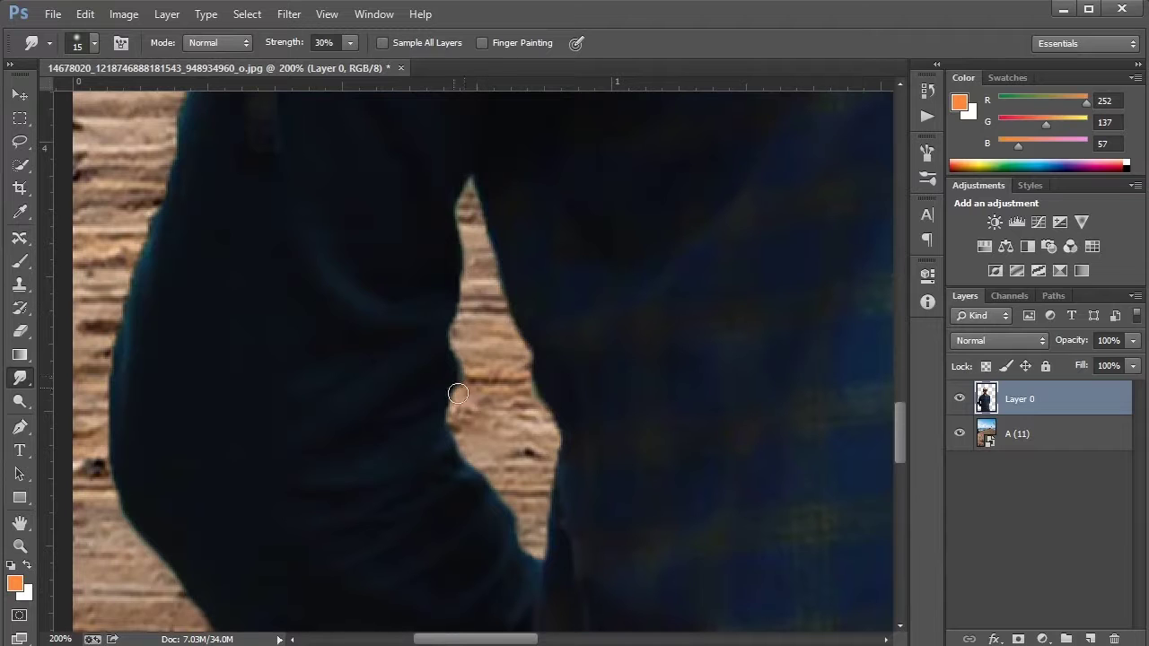
Soften the left outer edge of the dark trousers.
left_click_drag(277, 402, 464, 342)
left_click_drag(316, 225, 380, 562)
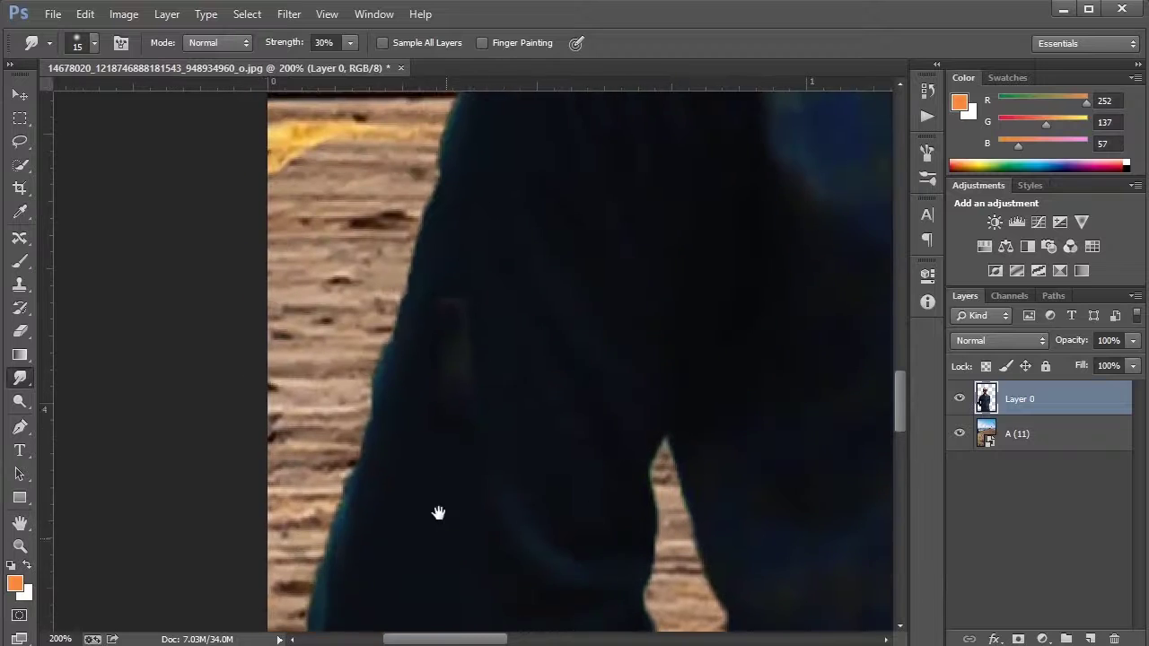
left_click_drag(431, 203, 443, 545)
scroll(442, 545, "up", 3)
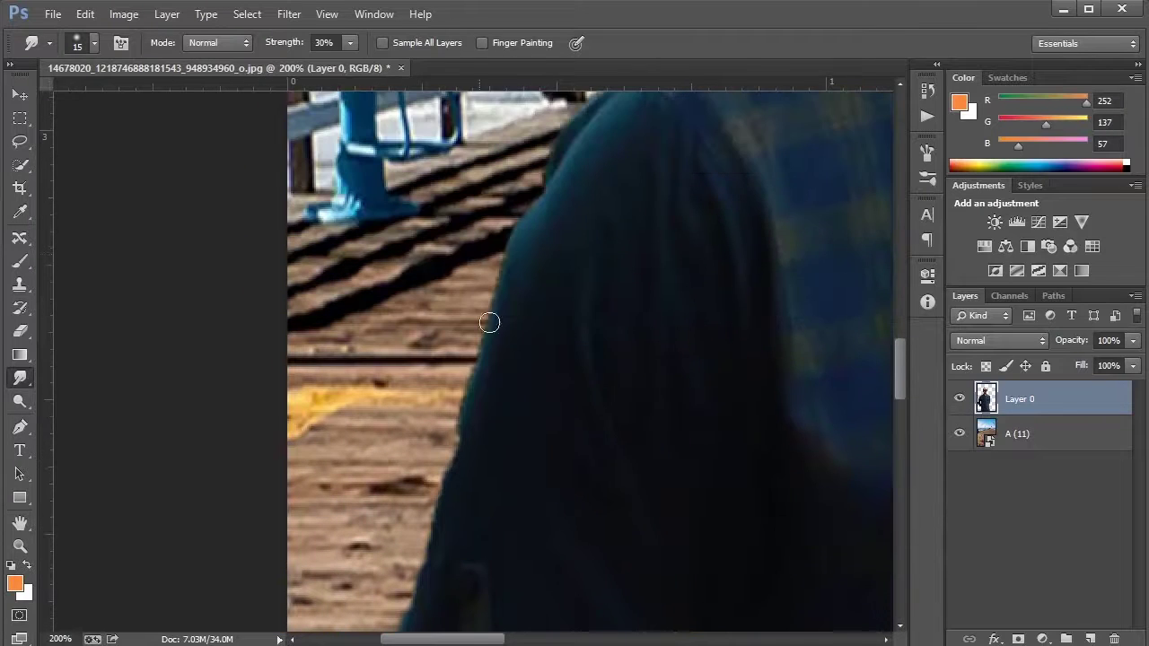
scroll(520, 500, "up", 3)
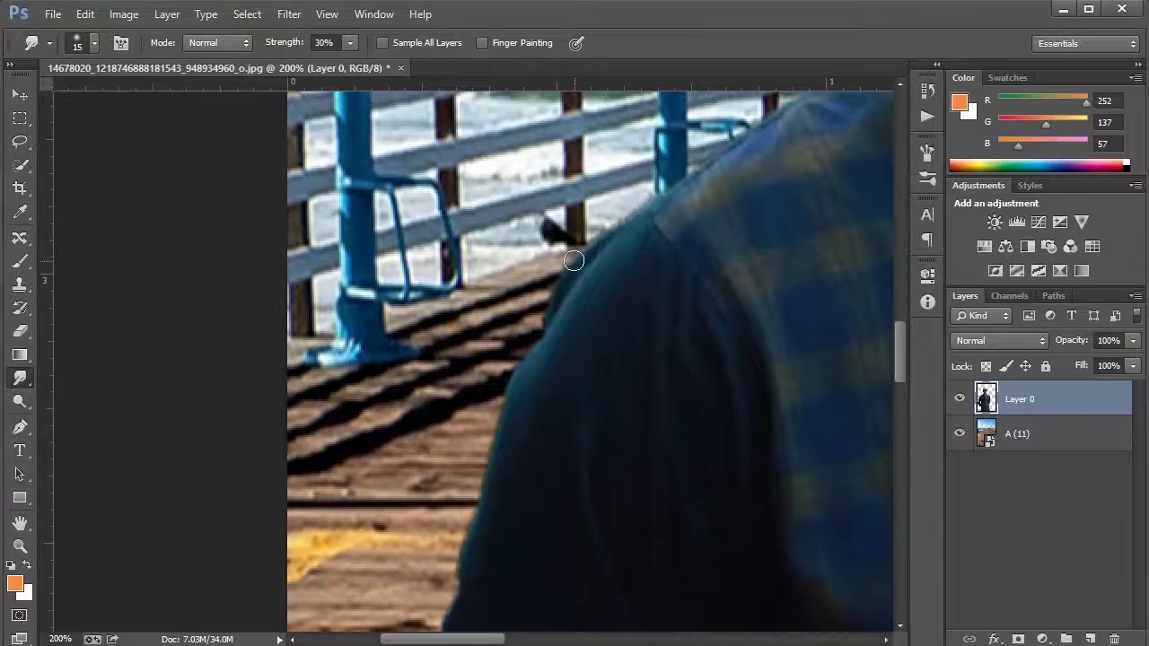
scroll(541, 421, "up", 2)
scroll(515, 459, "right", 2)
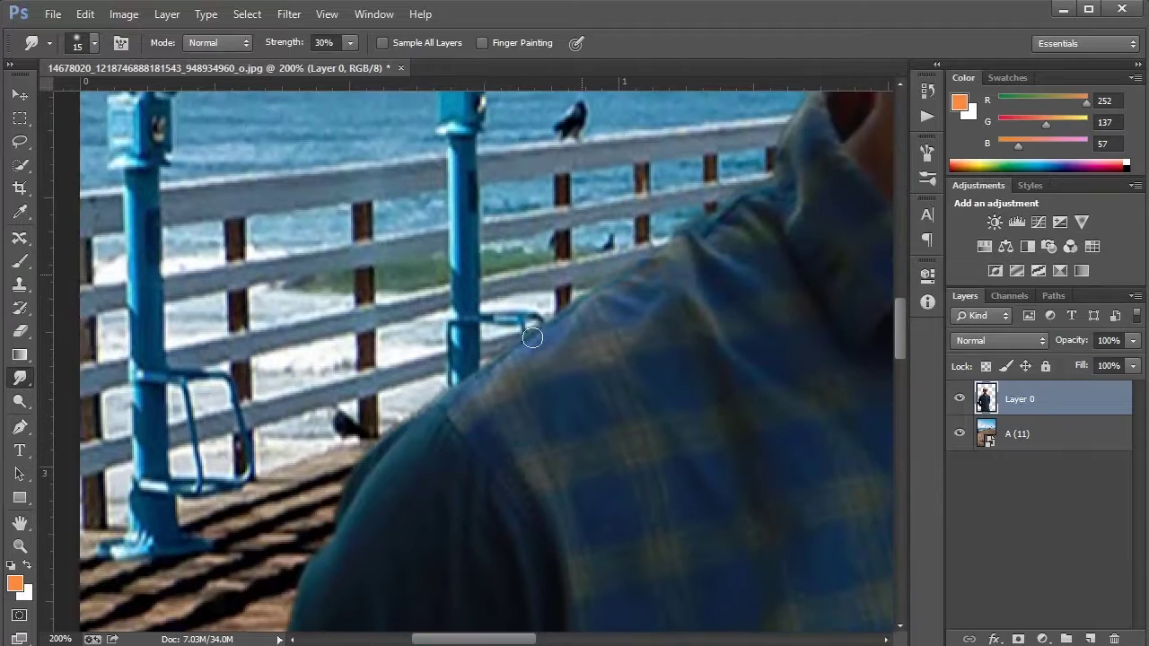
scroll(659, 371, "up", 6)
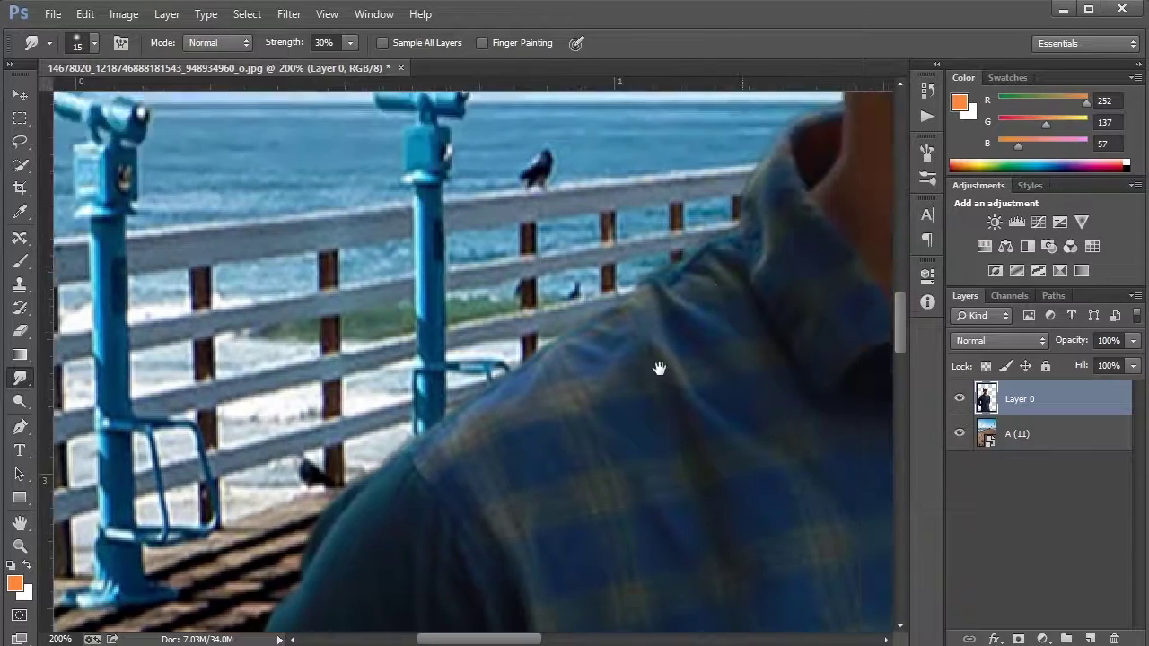
scroll(546, 377, "right", 6)
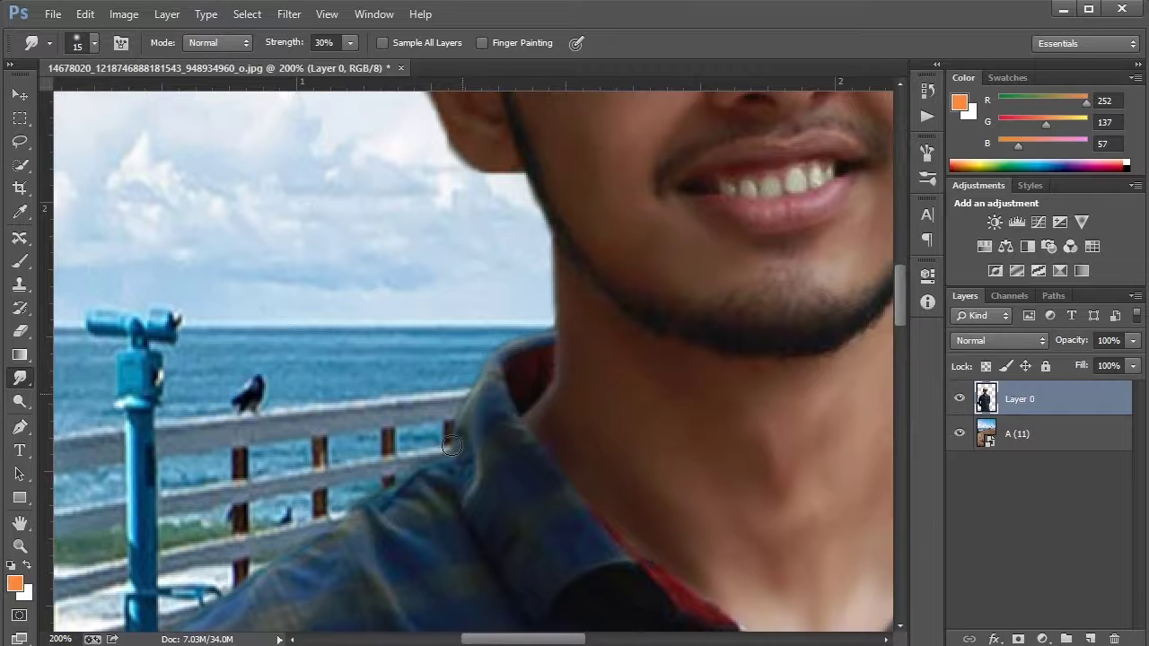
scroll(579, 323, "up", 2)
scroll(592, 353, "up", 1)
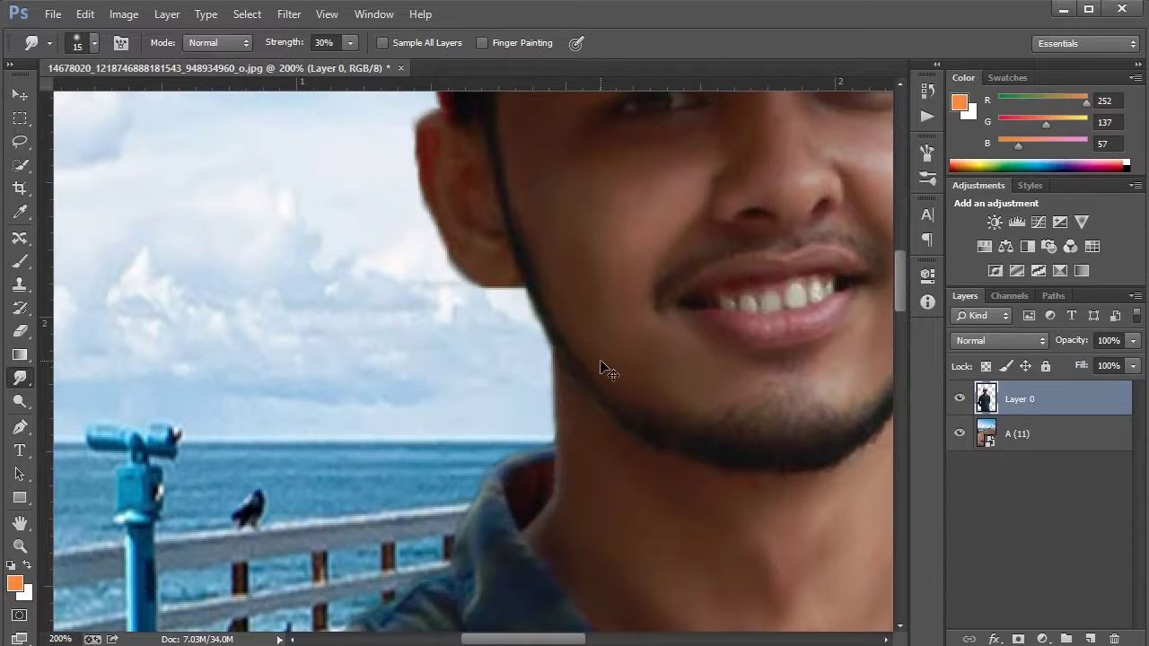
Rasterize the pier layer A (11) and select the man's Layer 0.
key("ctrl+0")
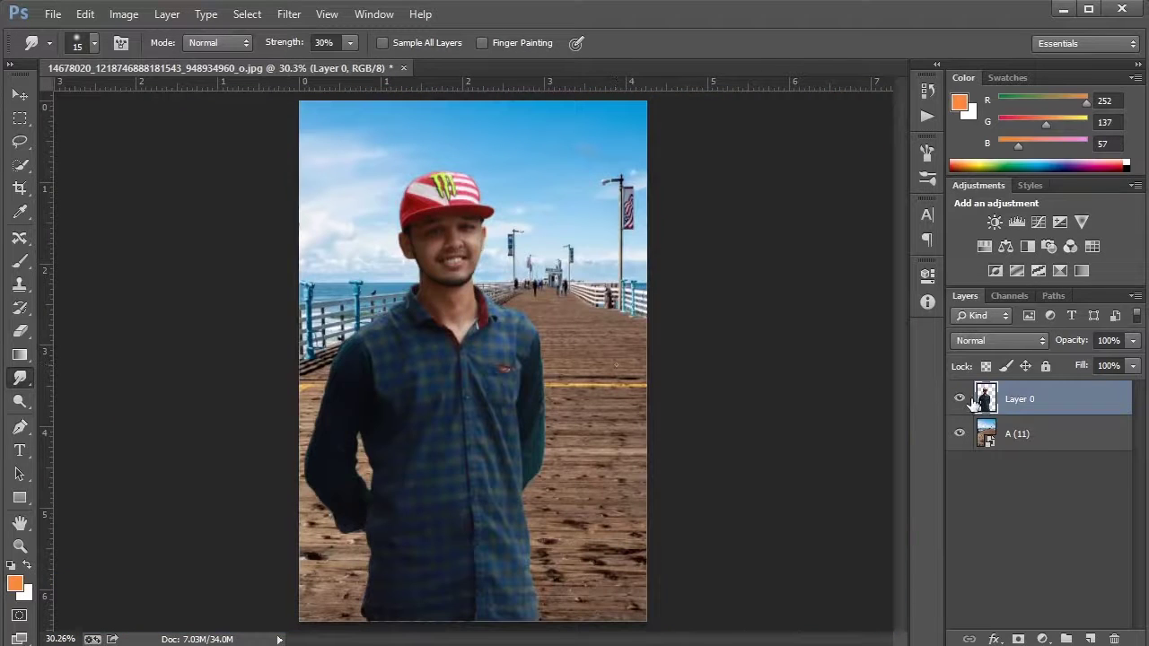
right_click(1002, 437)
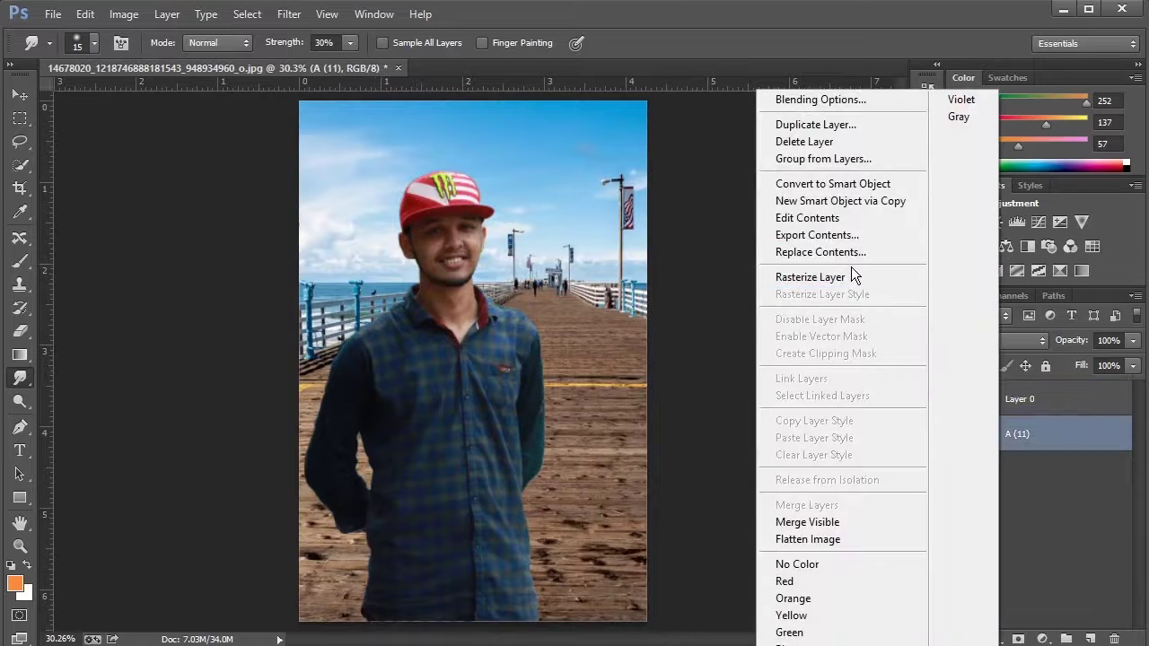
left_click(850, 277)
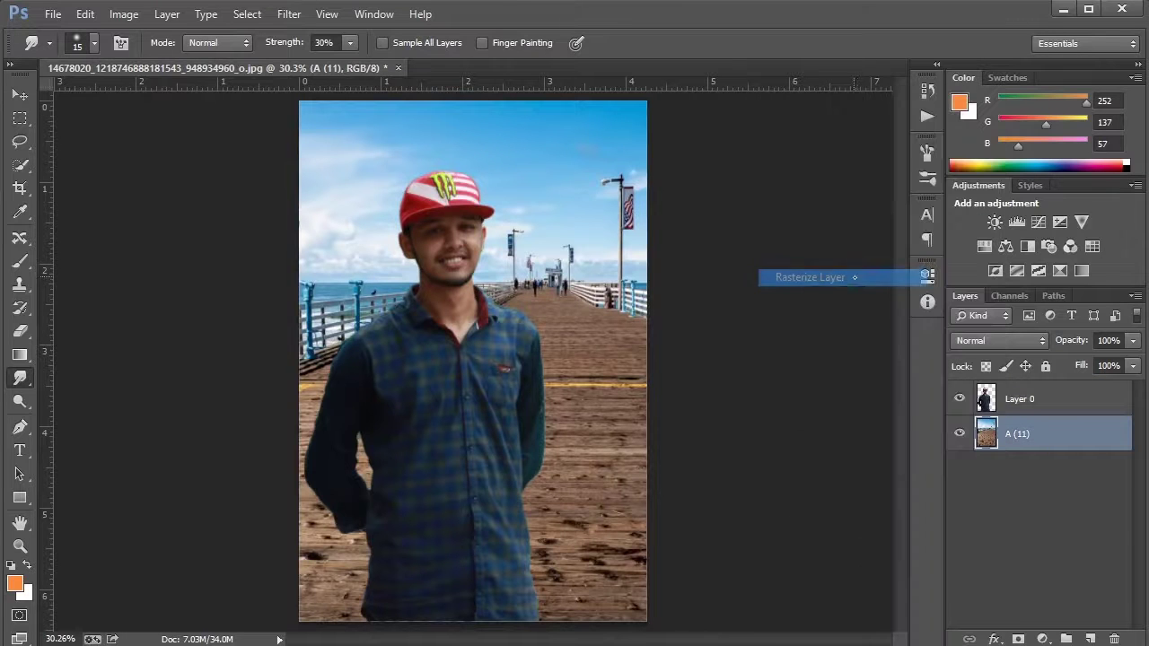
left_click(976, 391)
left_click(288, 13)
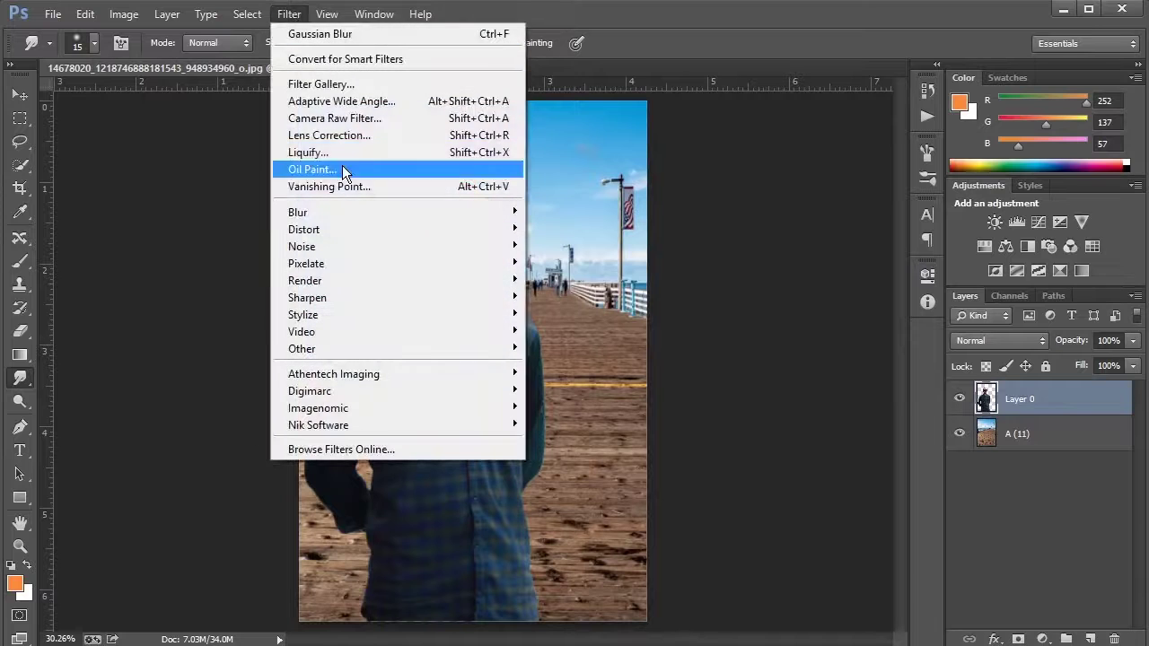
Apply a Camera Raw Filter to the man with Temperature +7 and Exposure +0.25.
left_click(344, 117)
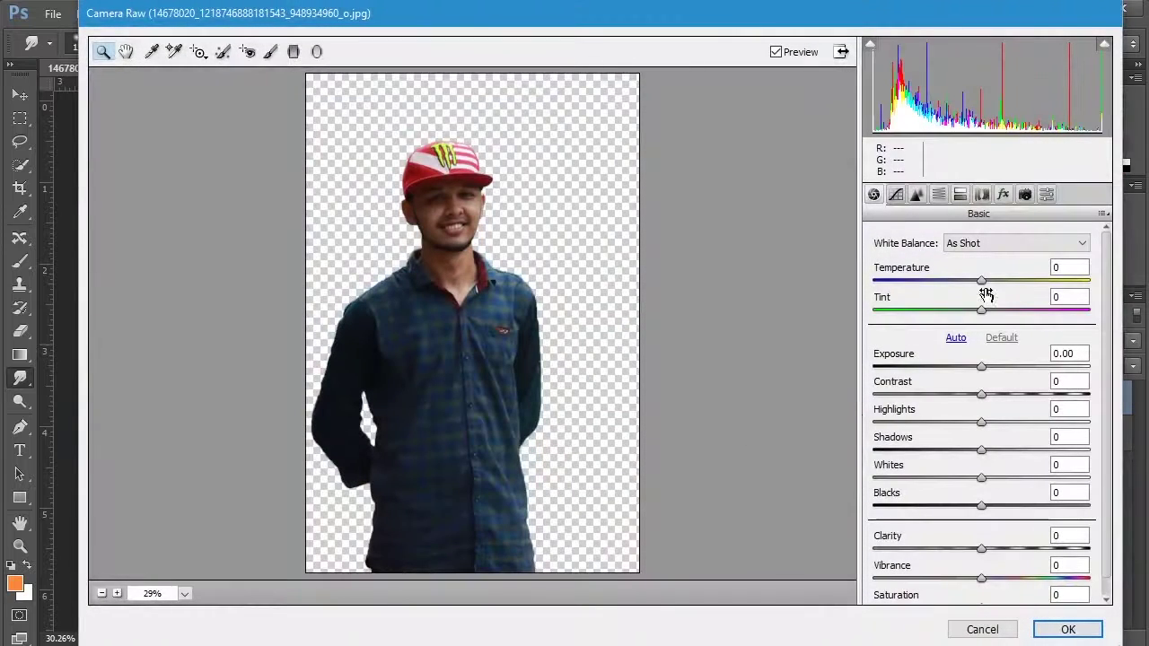
left_click_drag(984, 279, 990, 279)
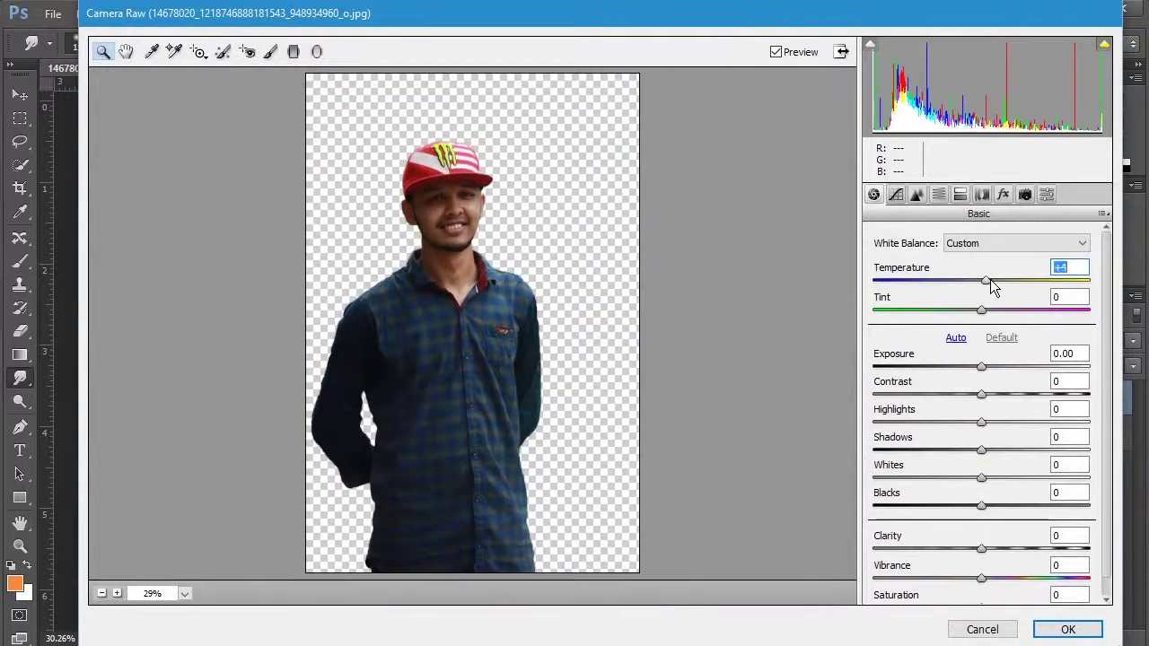
left_click_drag(981, 368, 980, 394)
left_click(981, 395)
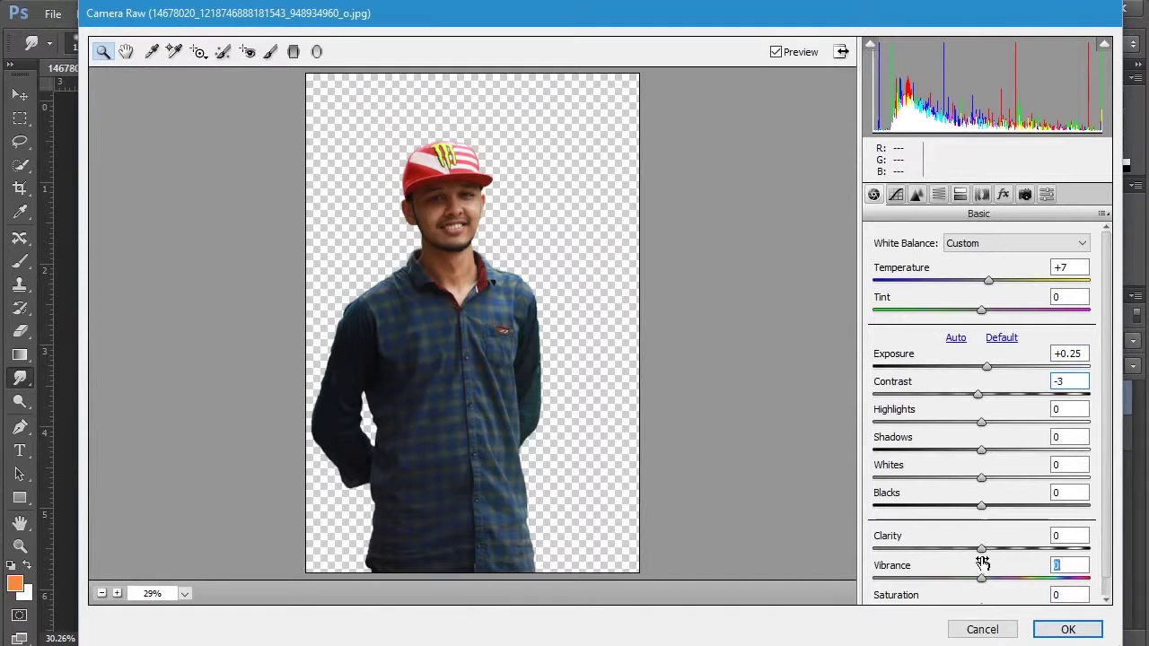
Set HSL hues to Reds -15, Oranges +9, Yellows +7, Greens +3, Purples -8 and apply.
left_click(939, 195)
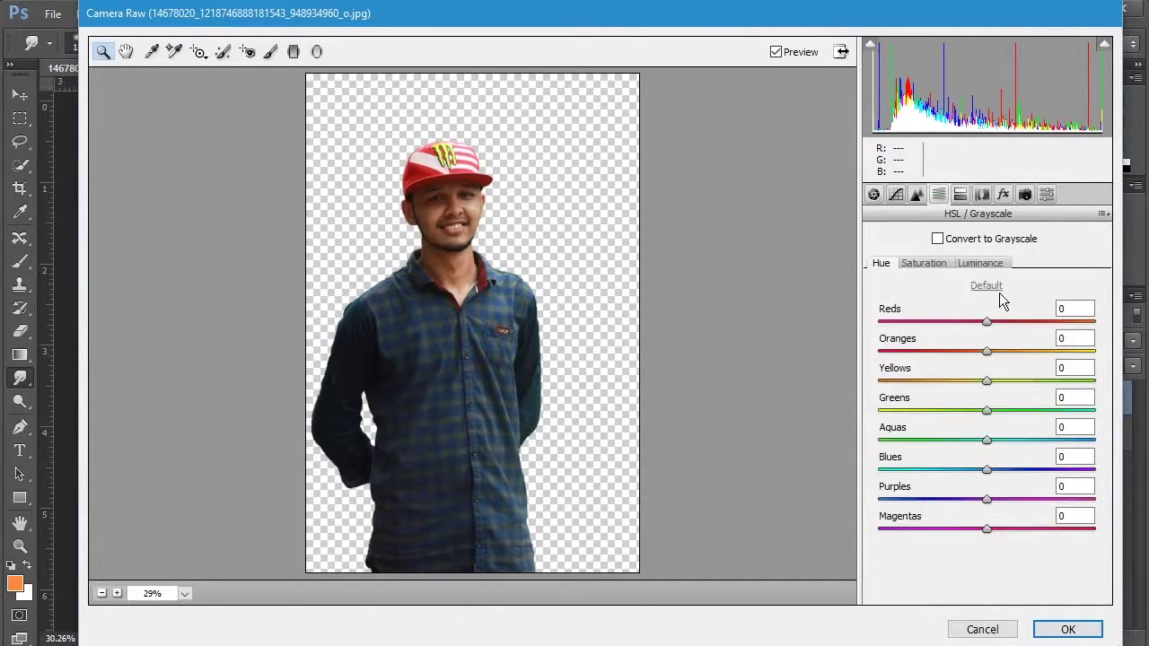
left_click(990, 325)
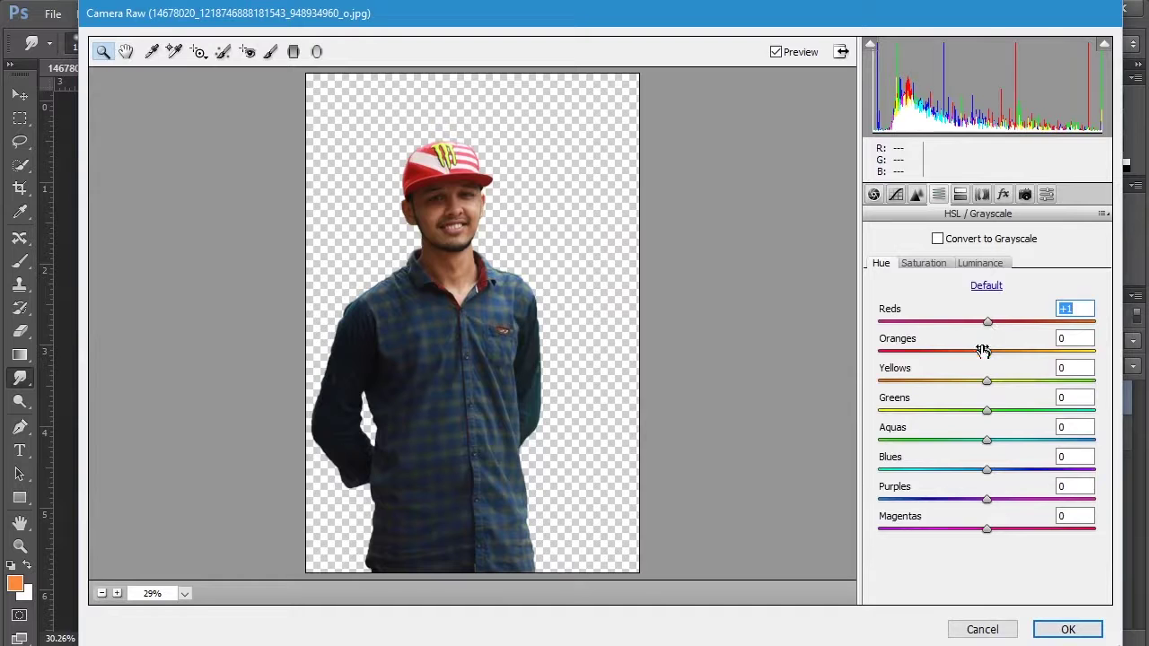
left_click_drag(987, 351, 996, 353)
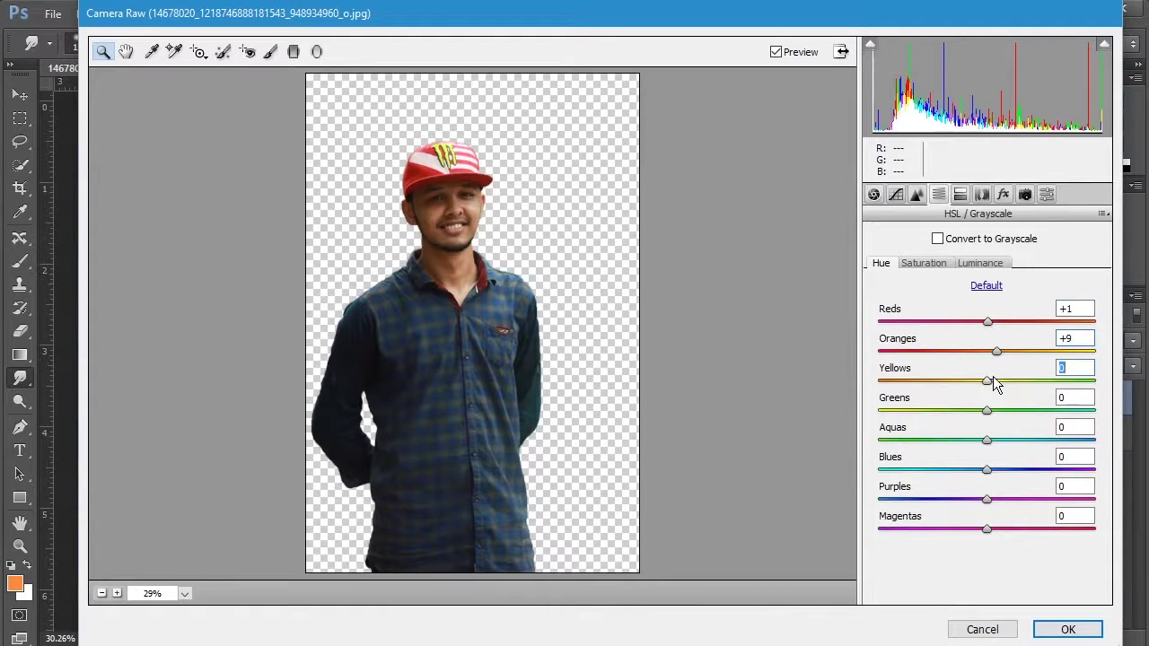
left_click(994, 380)
left_click(991, 414)
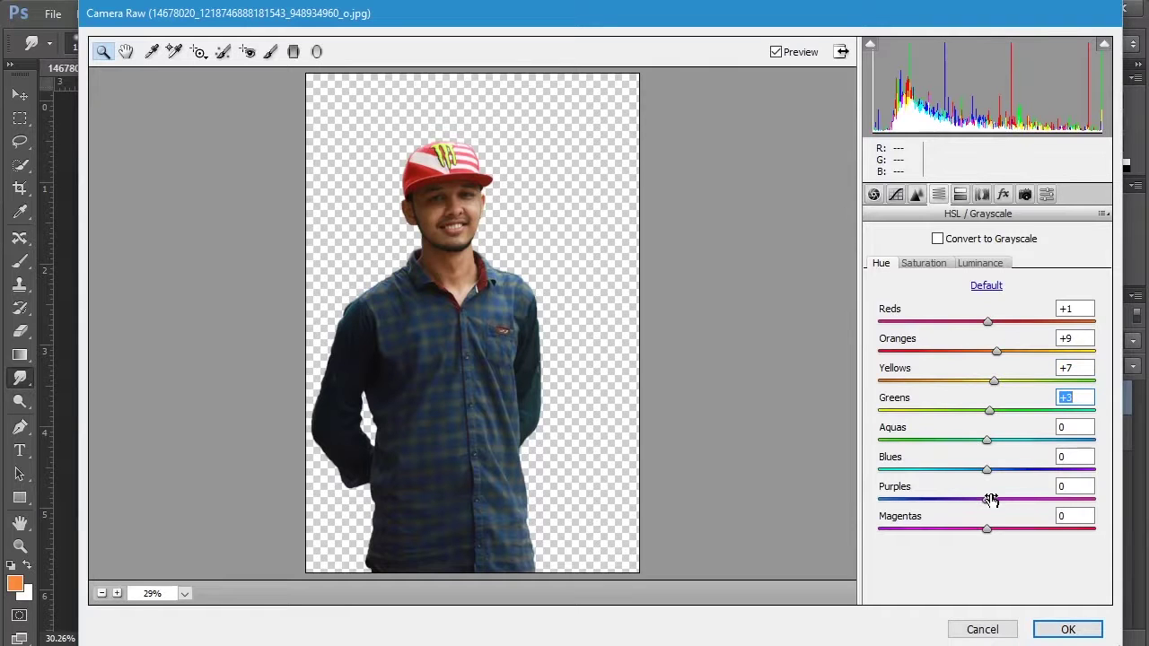
left_click_drag(991, 499, 984, 500)
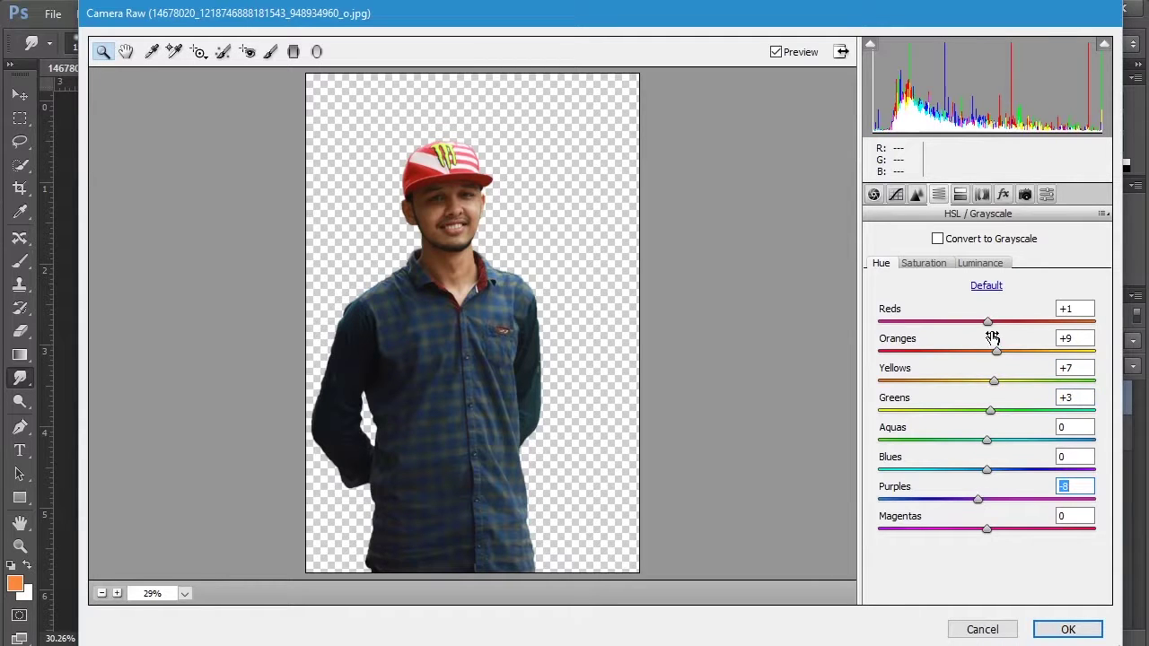
left_click_drag(987, 322, 970, 323)
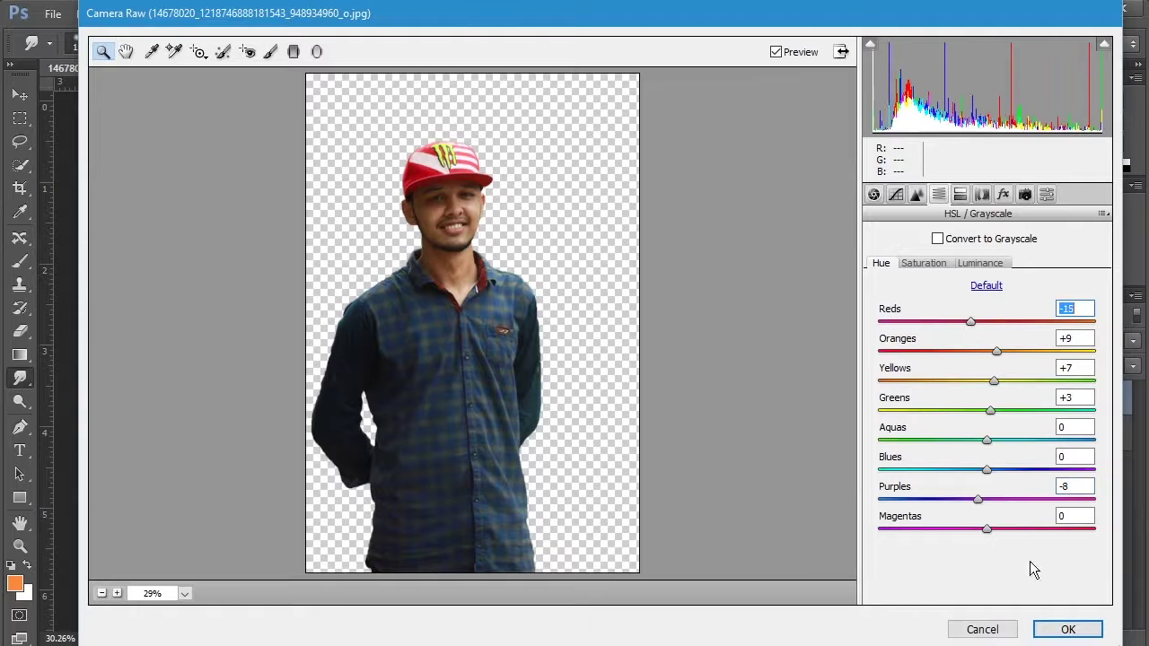
left_click(1066, 631)
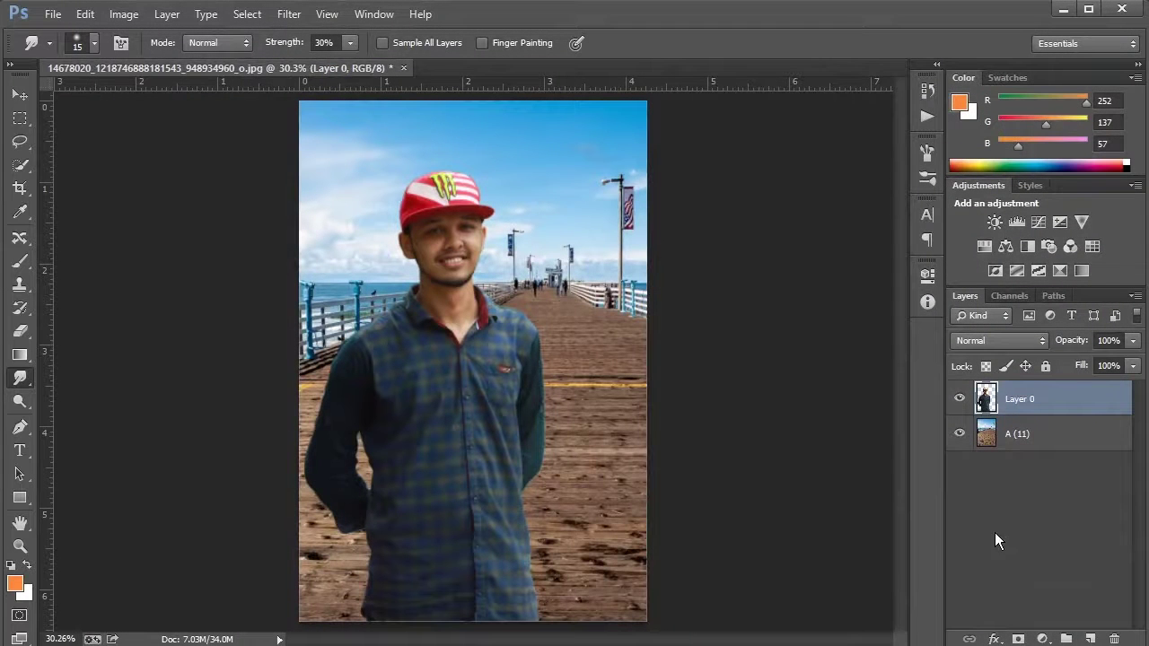
Apply a Camera Raw Filter to pier layer A (11) with Temperature -1.
left_click(987, 436)
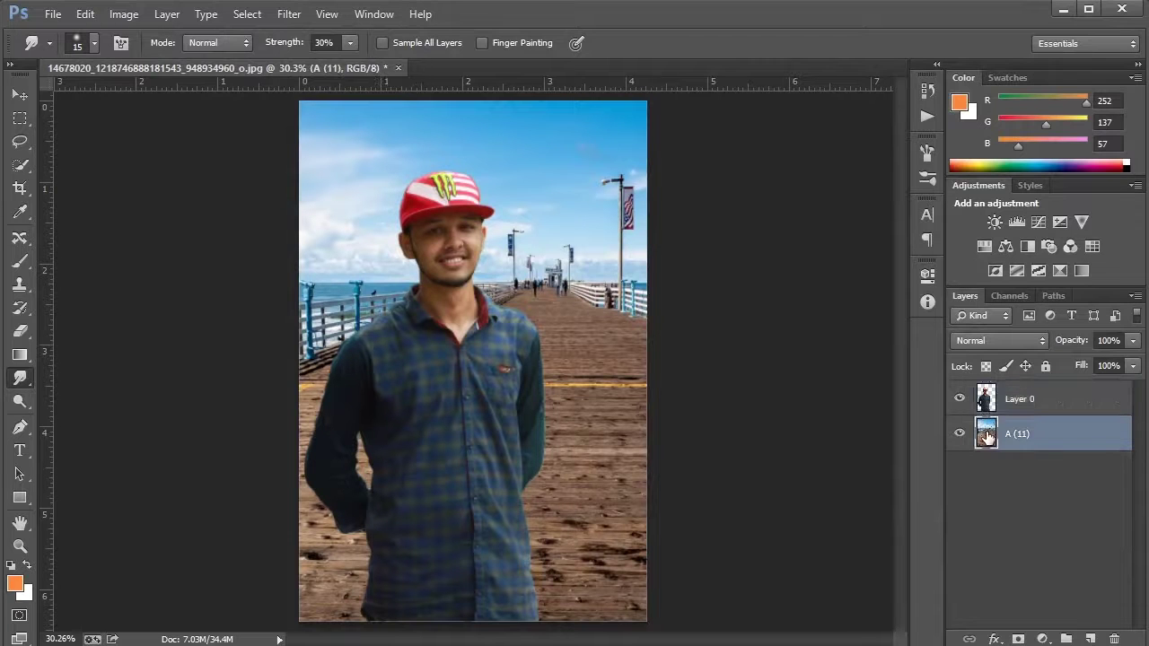
right_click(988, 436)
left_click(1002, 510)
left_click(292, 15)
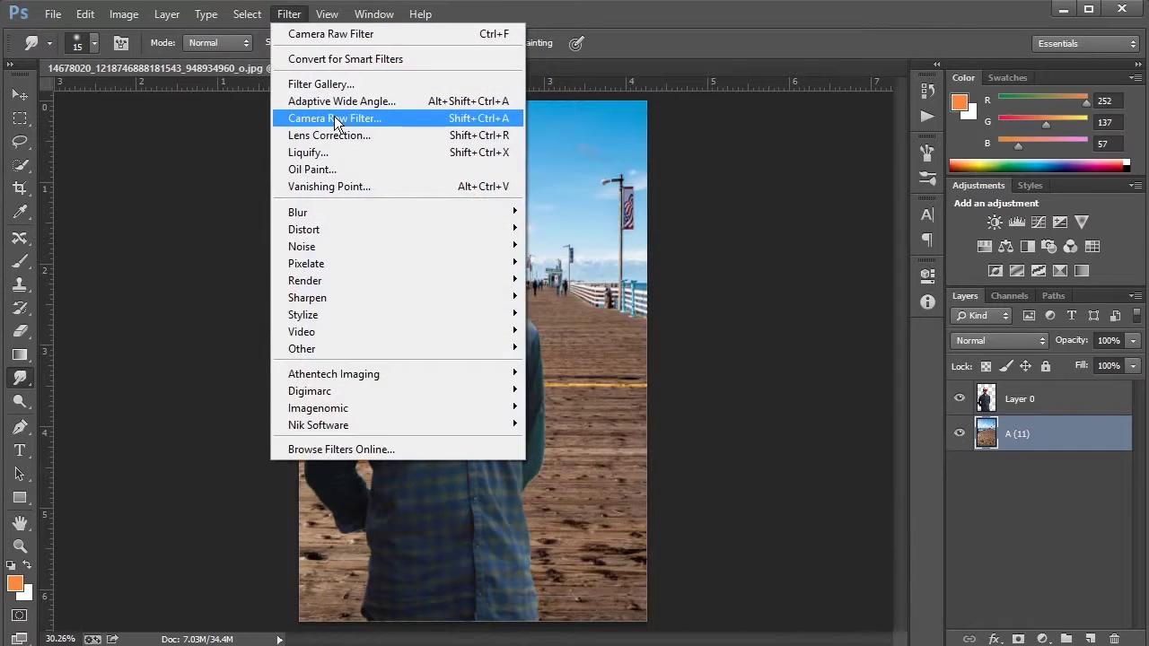
left_click(321, 115)
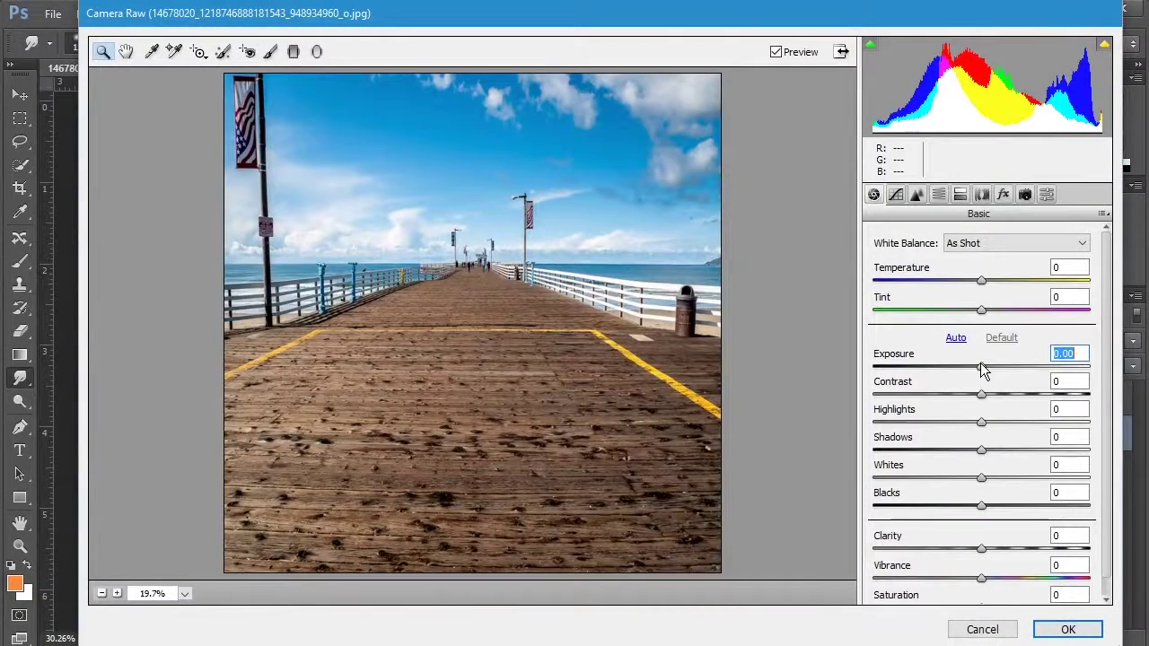
left_click_drag(981, 285, 981, 285)
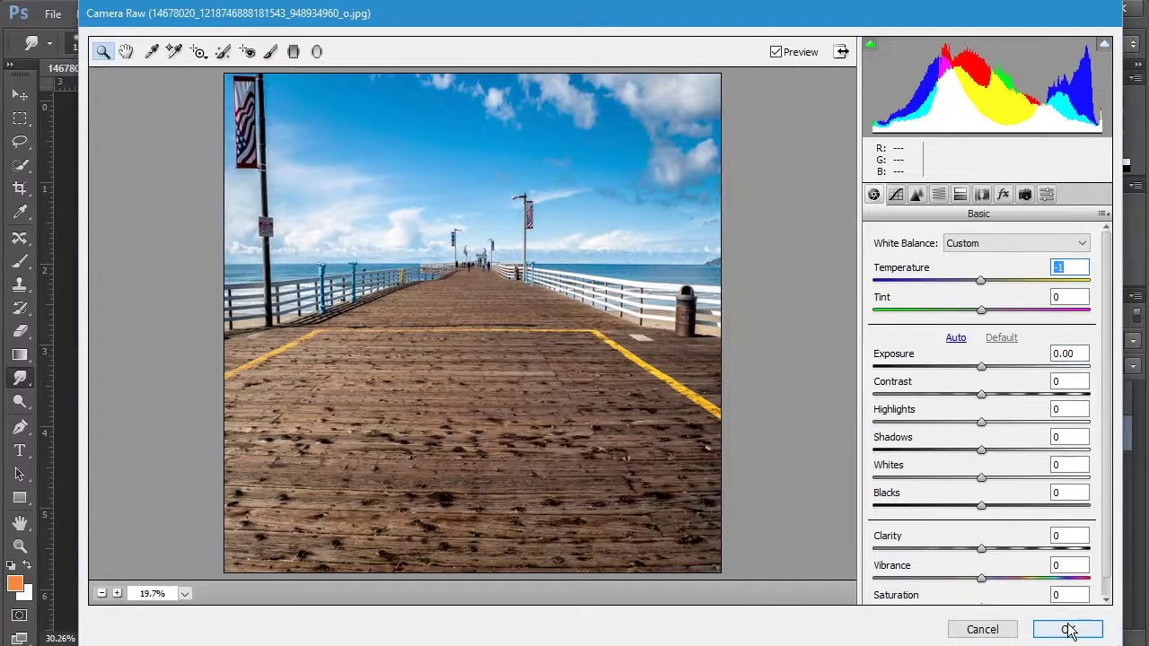
left_click(939, 196)
left_click(973, 264)
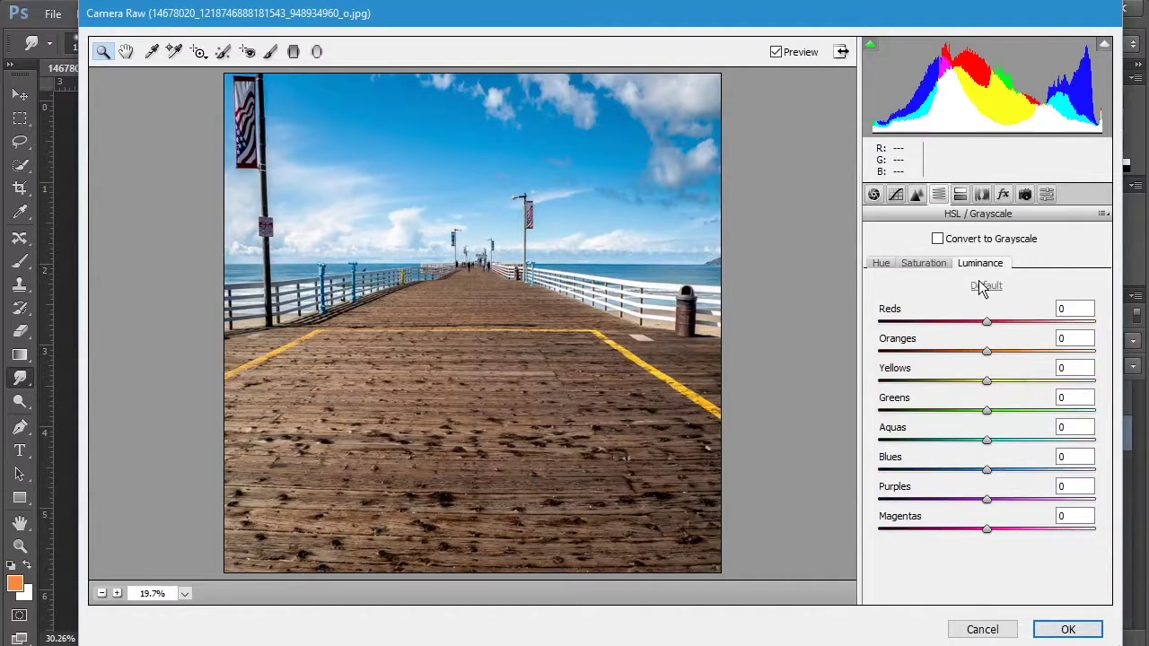
left_click(1059, 626)
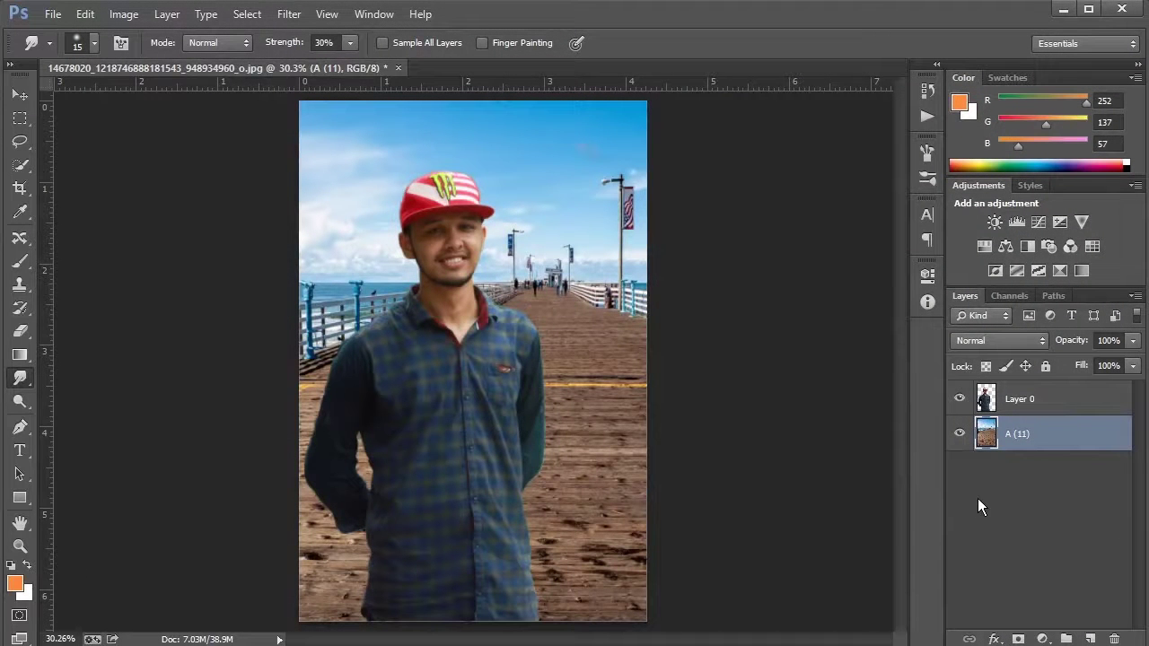
Add a Levels layer above A (11), raising midtone gamma to 1.17 and lowering the white point.
left_click(1017, 221)
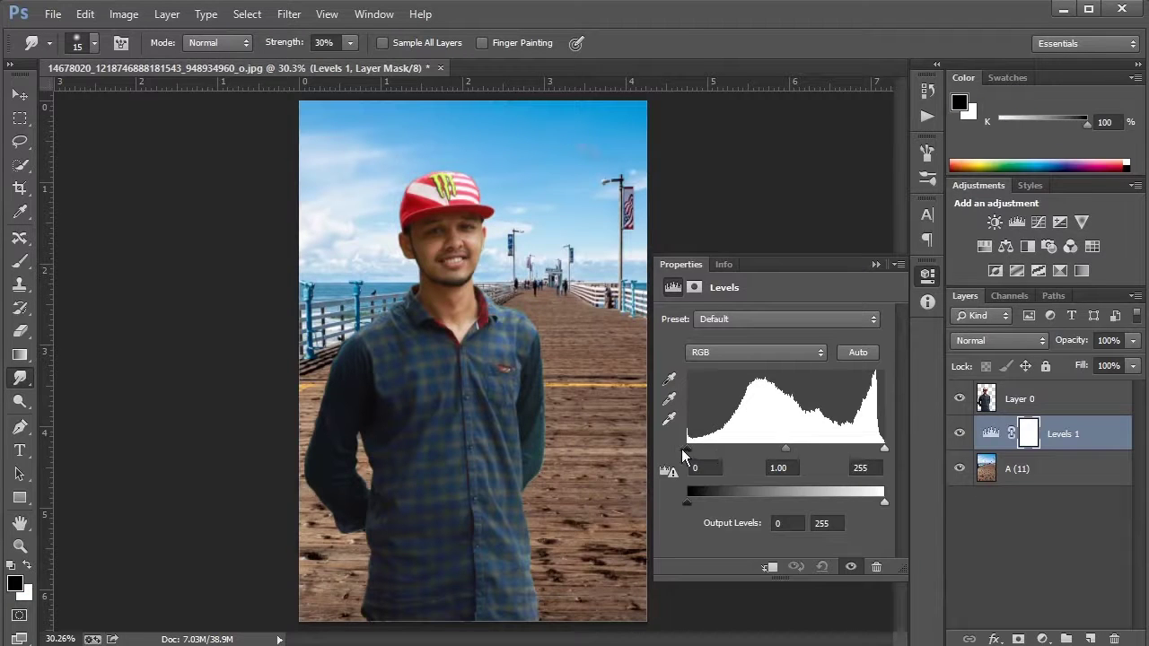
mouse_move(687, 449)
left_mouse_down()
mouse_move(701, 450)
mouse_move(687, 449)
left_mouse_up()
left_click_drag(787, 448, 777, 449)
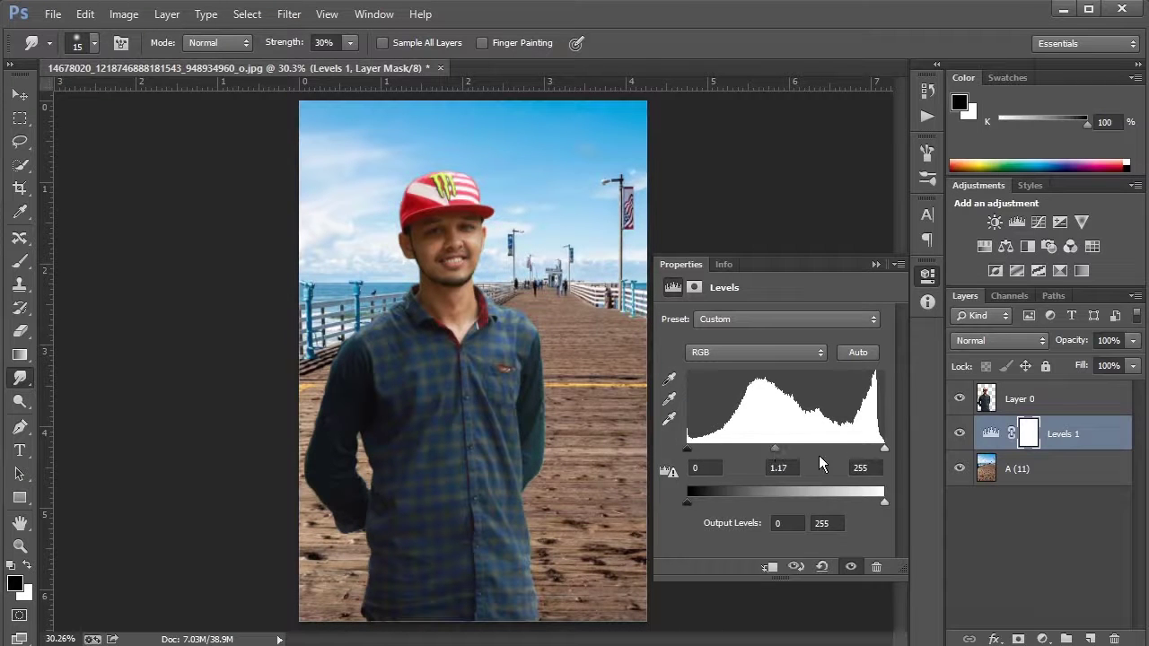
mouse_move(884, 449)
left_mouse_down()
mouse_move(873, 449)
mouse_move(887, 451)
left_mouse_up()
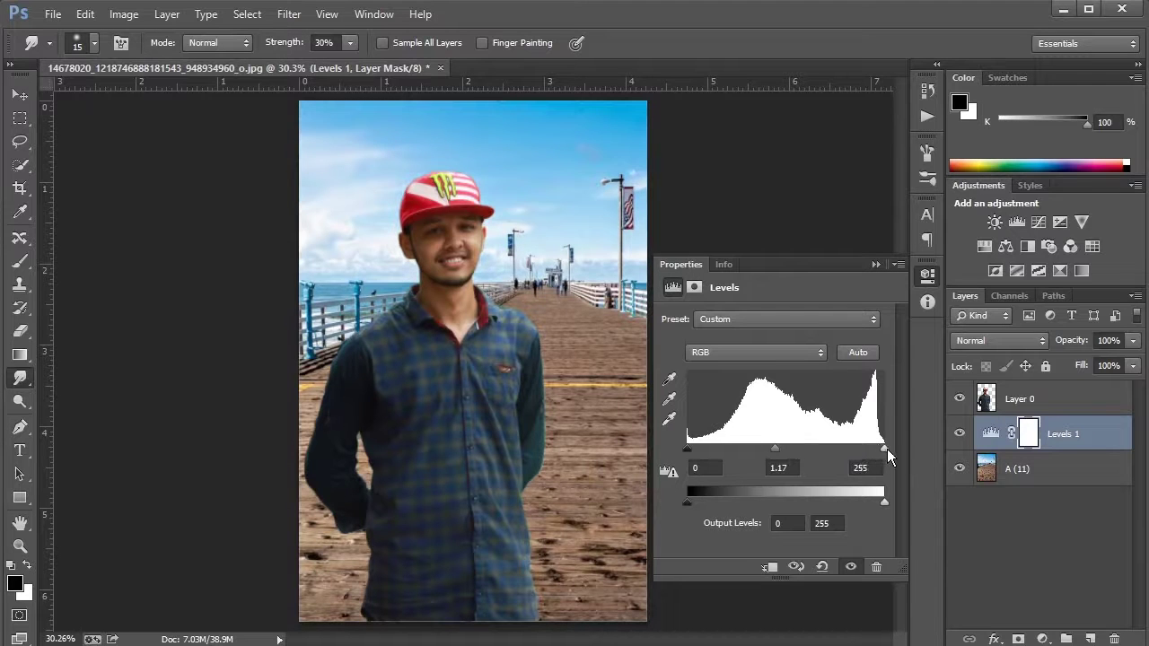
left_click(875, 264)
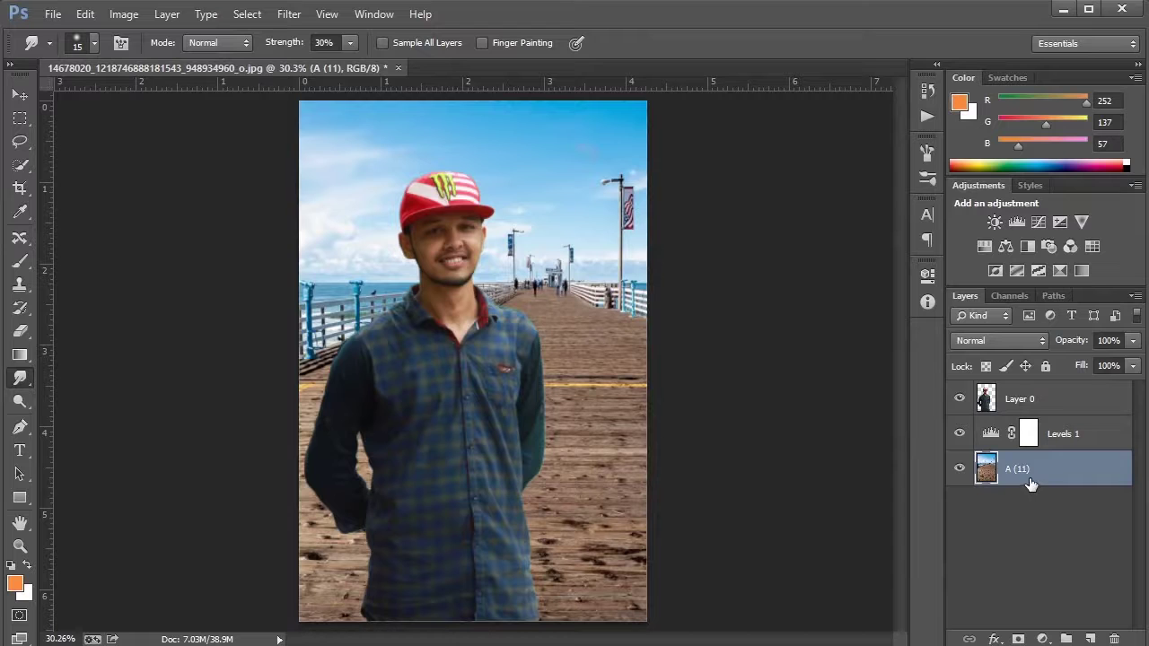
left_click(1021, 404)
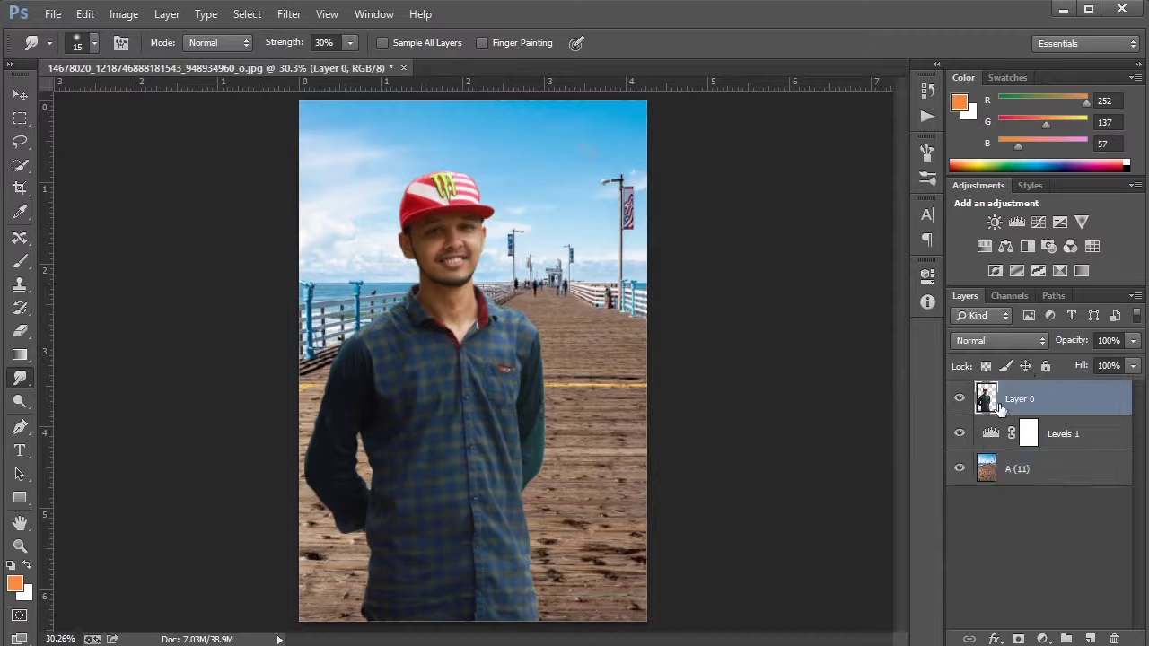
Add a Levels layer masked to the man's outline with black input 5 and gamma 1.05.
left_click(988, 401, "ctrl")
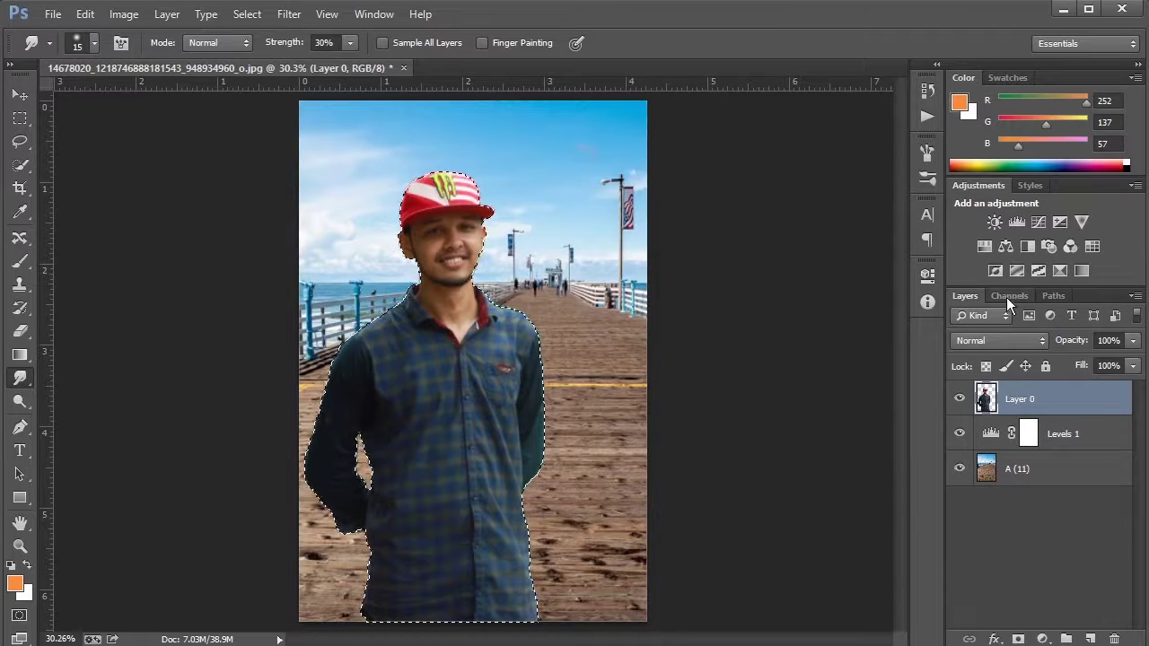
left_click(1017, 223)
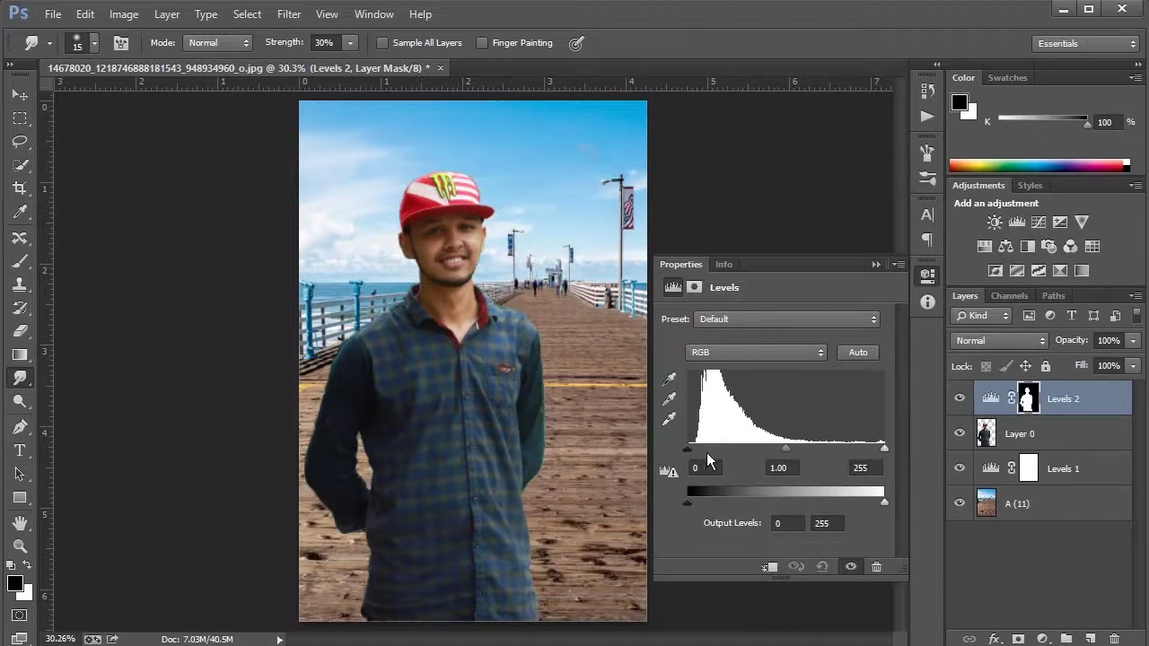
left_click_drag(689, 453, 685, 451)
mouse_move(786, 451)
left_mouse_down()
mouse_move(773, 451)
mouse_move(783, 450)
left_mouse_up()
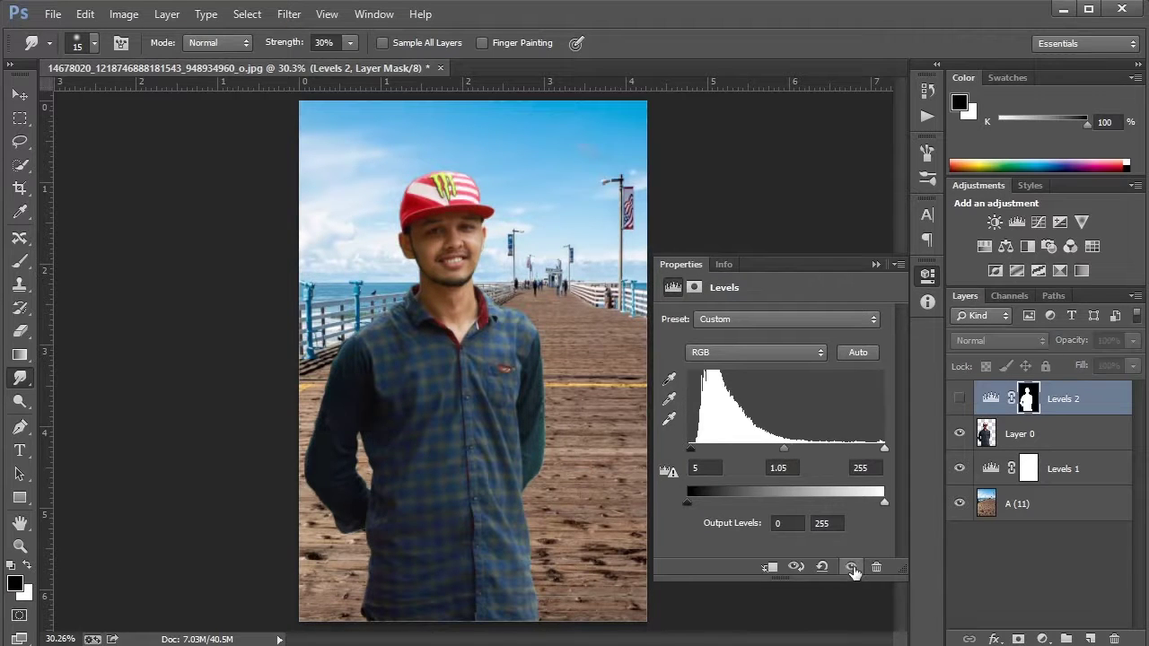
left_click(876, 265)
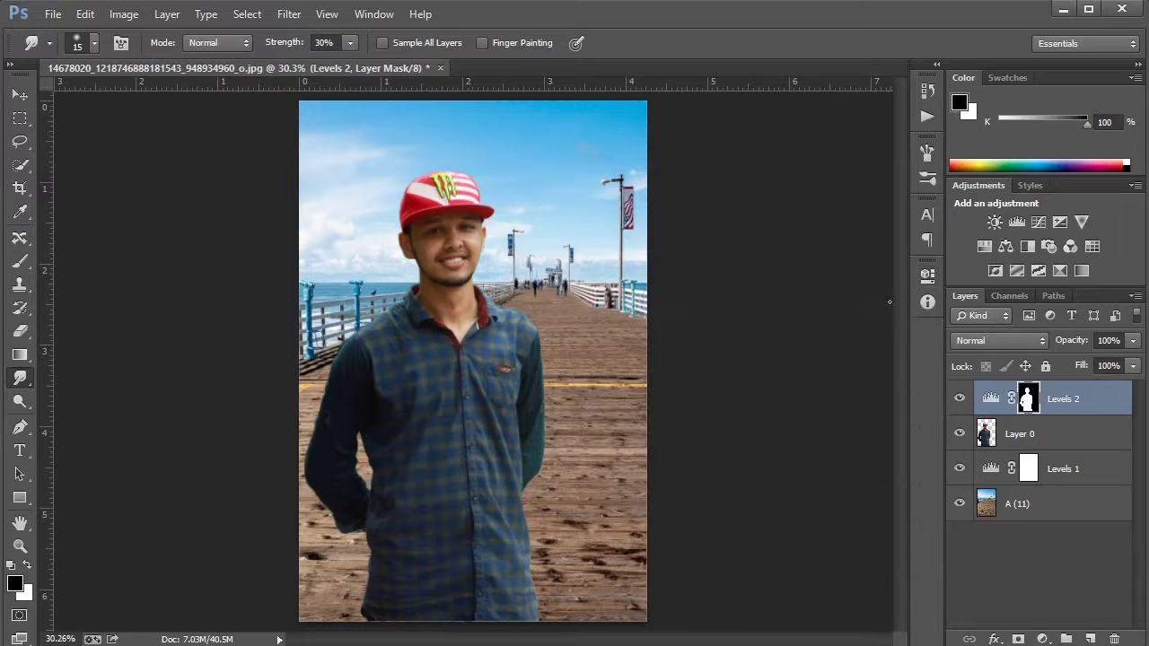
left_click(1004, 440)
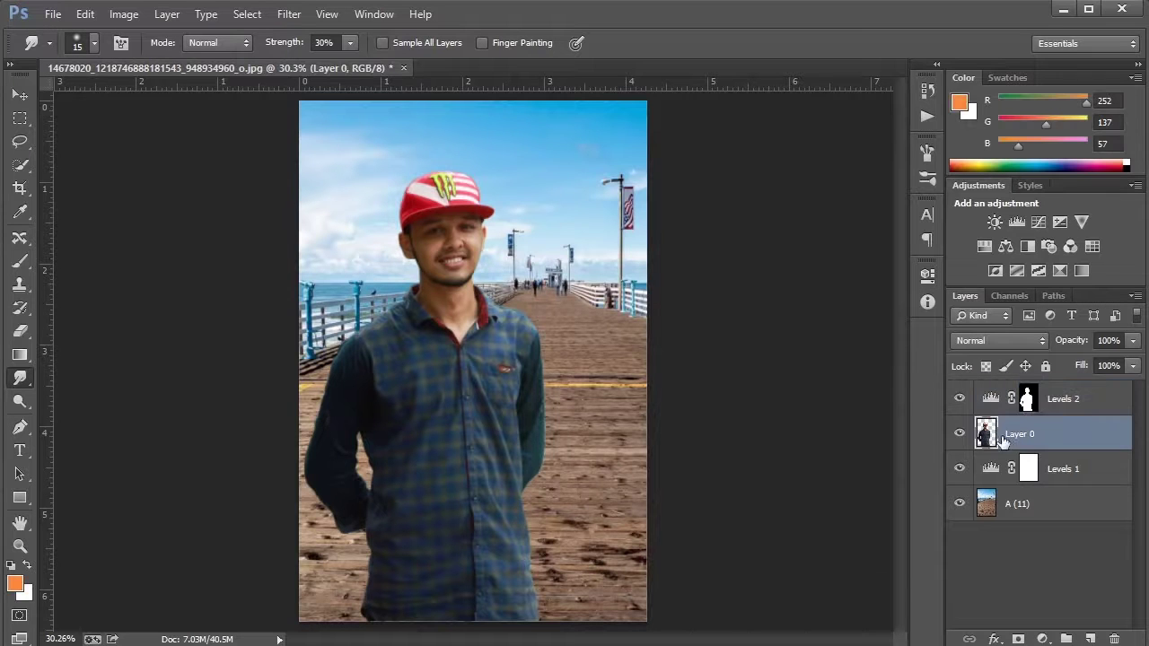
Lasso a loose selection around the man's face.
left_click(20, 141)
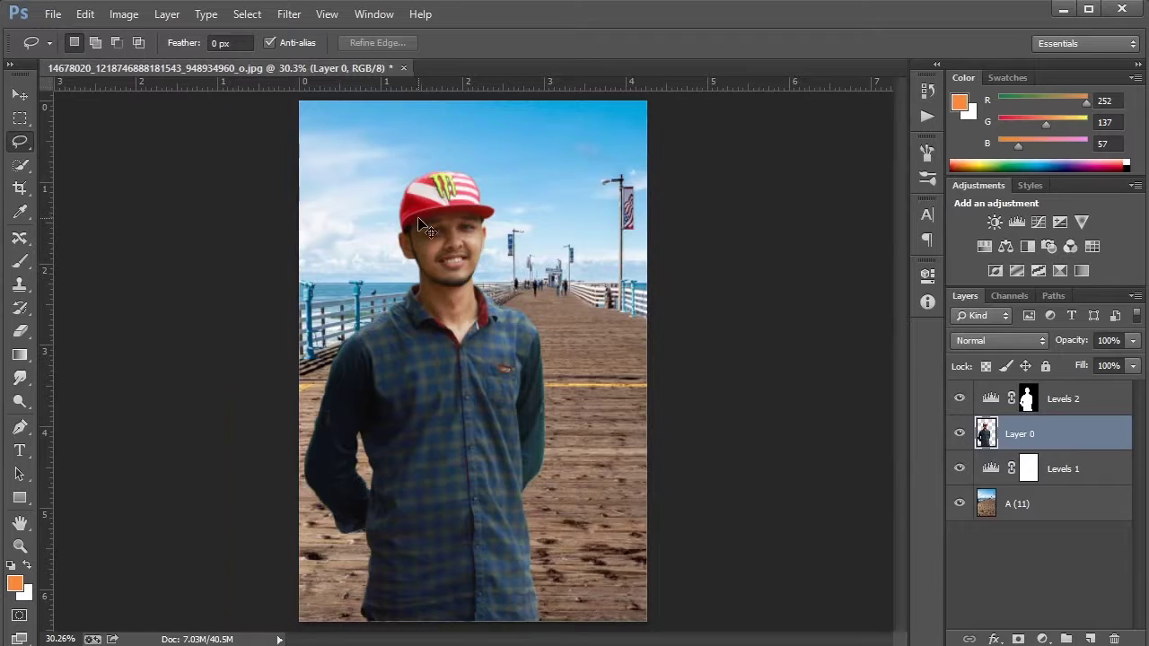
scroll(422, 224, "up", 3)
scroll(466, 223, "up", 1)
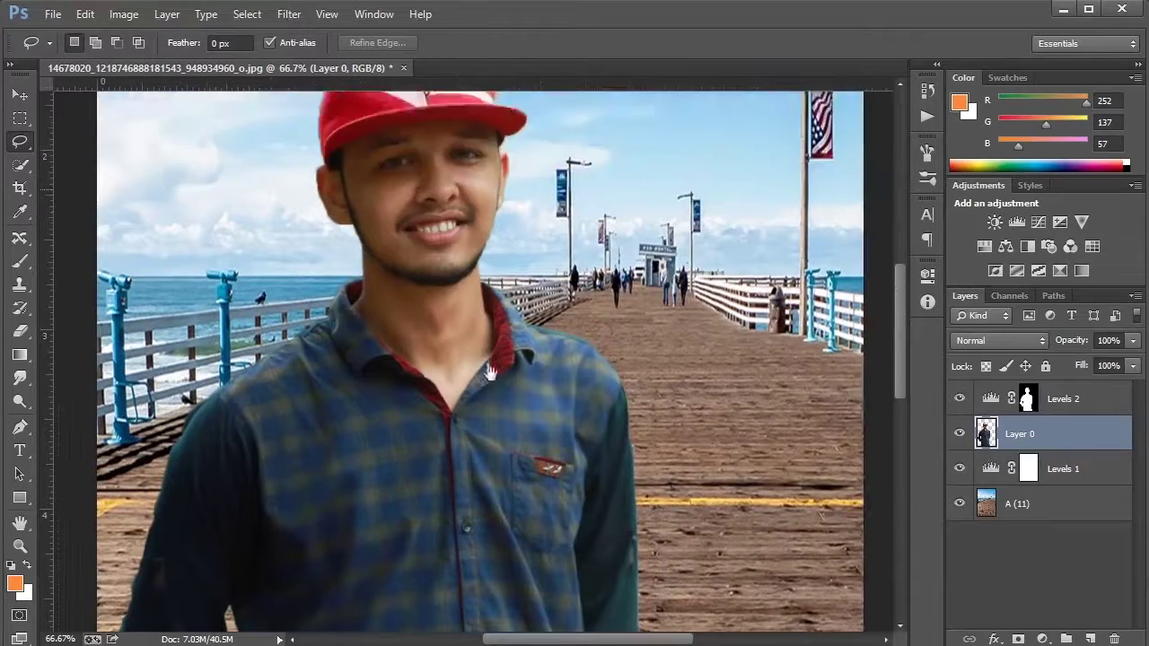
left_click_drag(490, 373, 510, 516)
mouse_move(388, 245)
left_mouse_down()
mouse_move(332, 359)
mouse_move(400, 557)
mouse_move(529, 530)
mouse_move(549, 306)
mouse_move(484, 233)
mouse_move(387, 245)
left_mouse_up()
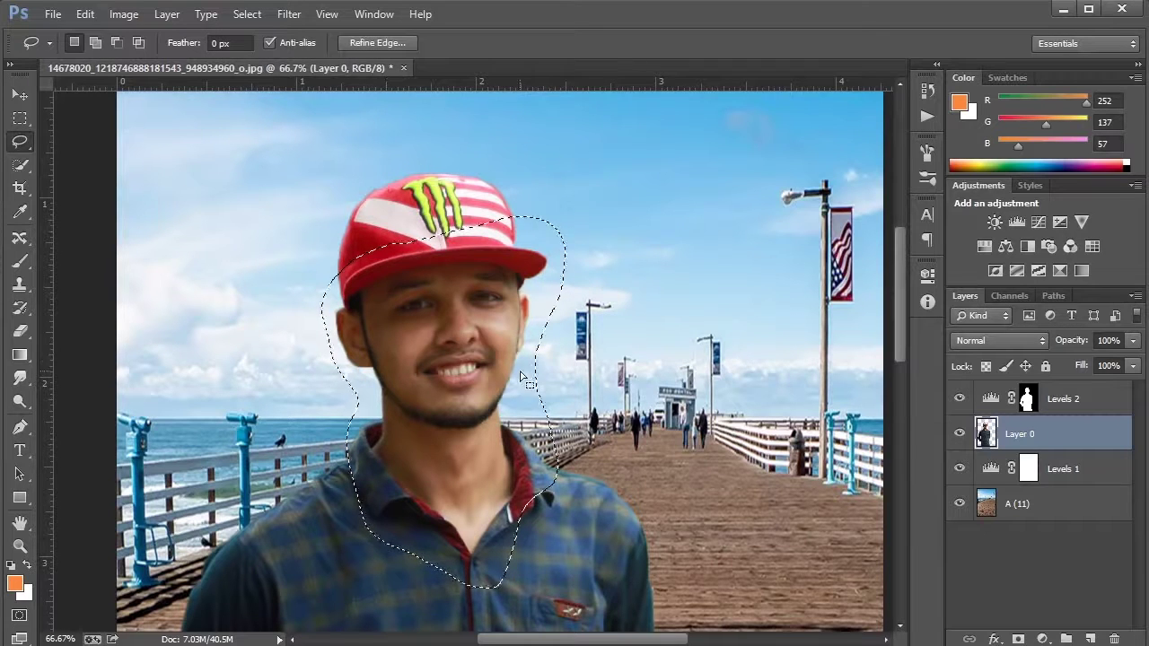
Add a face-masked Levels layer with midtones 1.34 and white 242, toggling it to compare.
left_click(1017, 222)
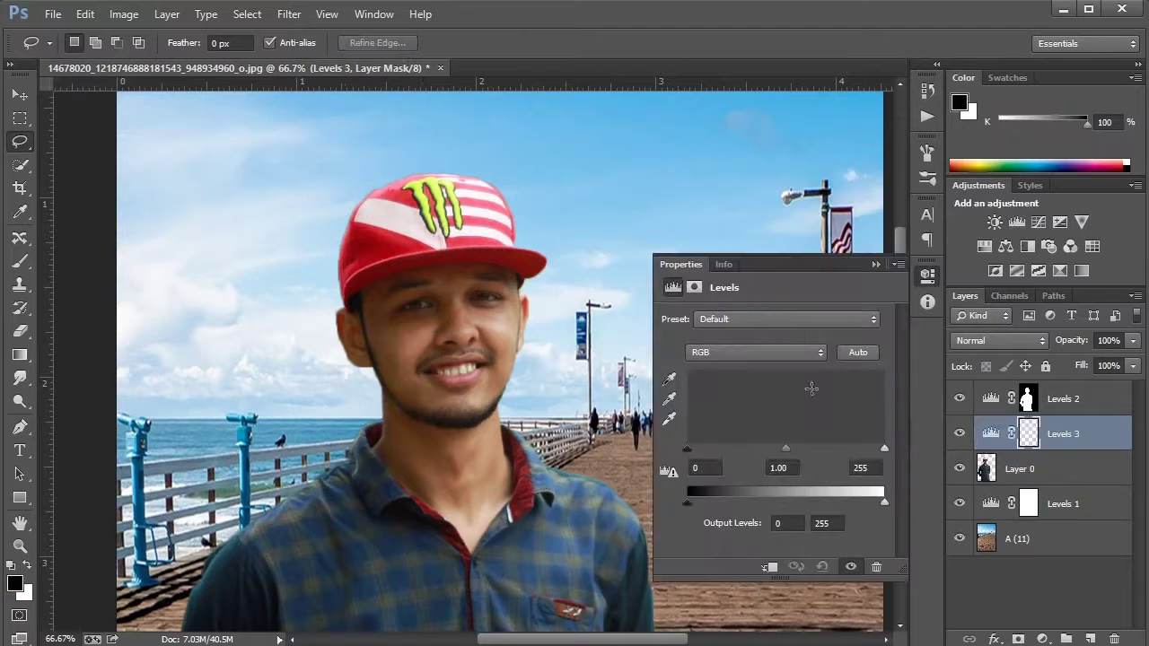
left_click_drag(786, 449, 773, 452)
left_click_drag(885, 449, 877, 447)
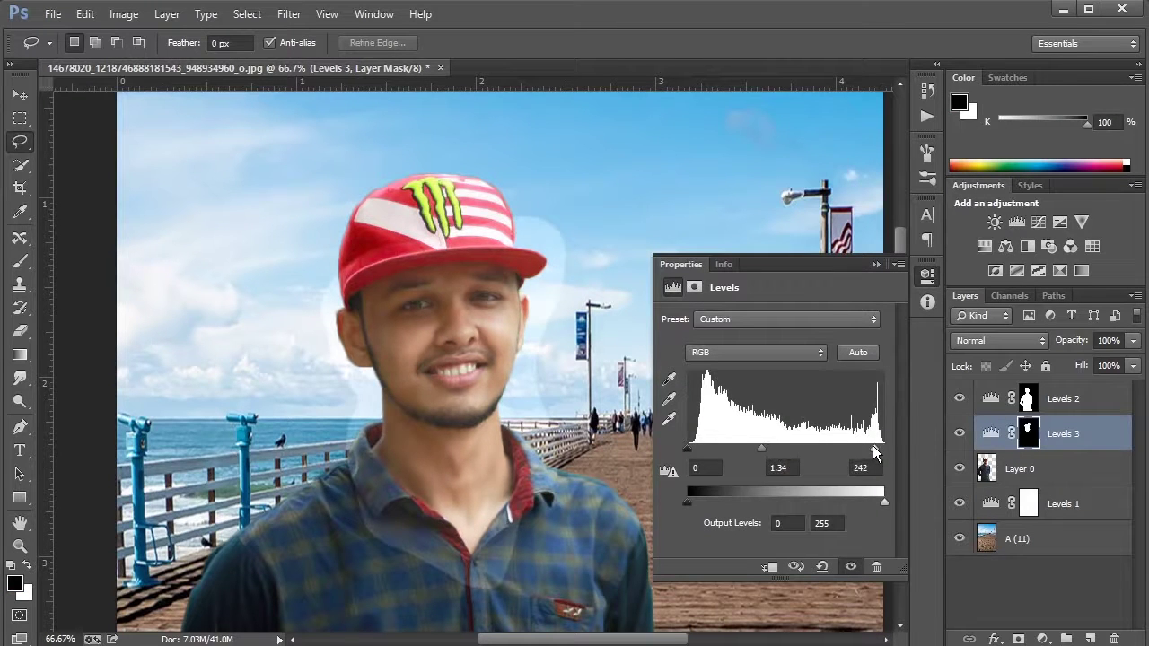
key("ctrl+0")
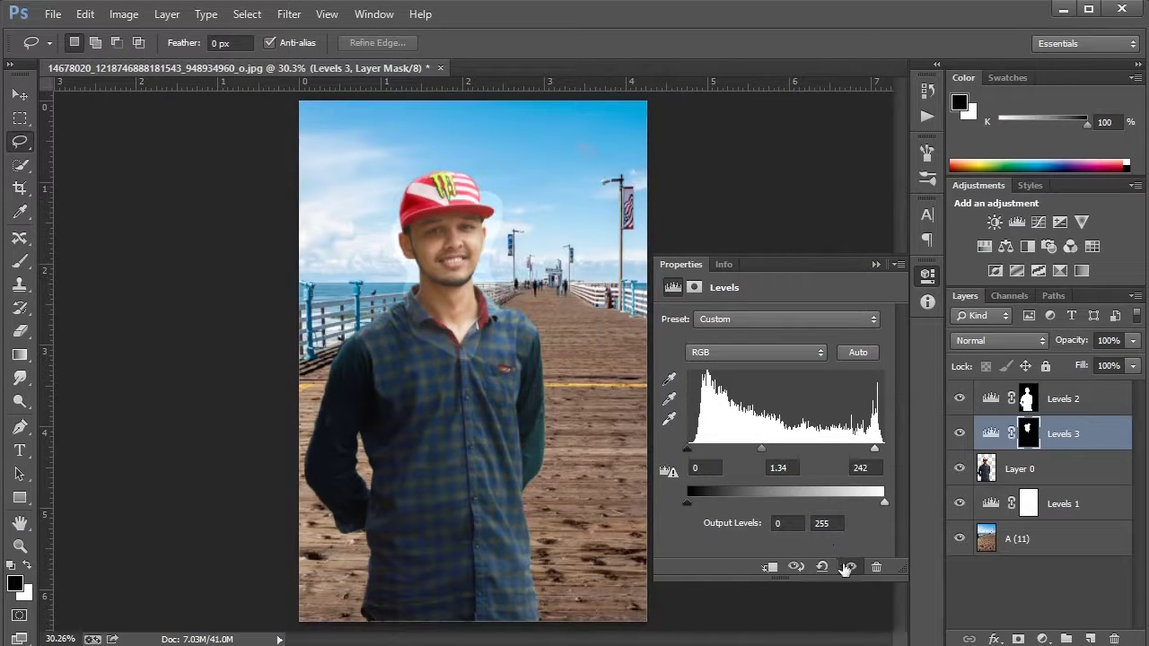
left_click(848, 567)
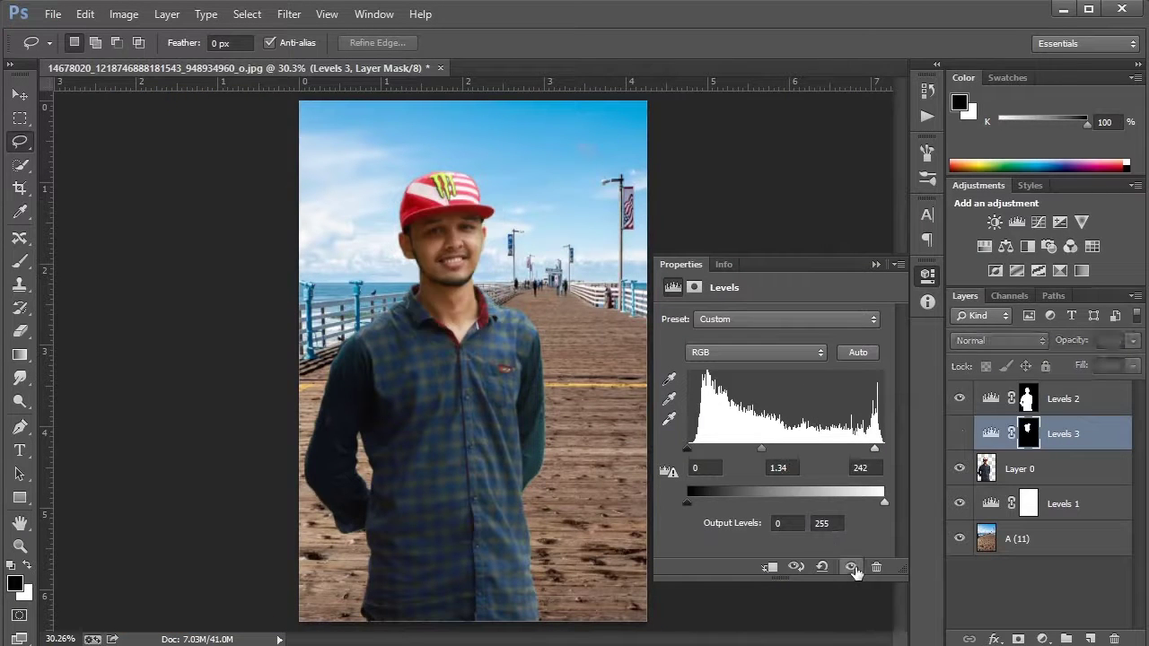
left_click(875, 266)
left_click(20, 330)
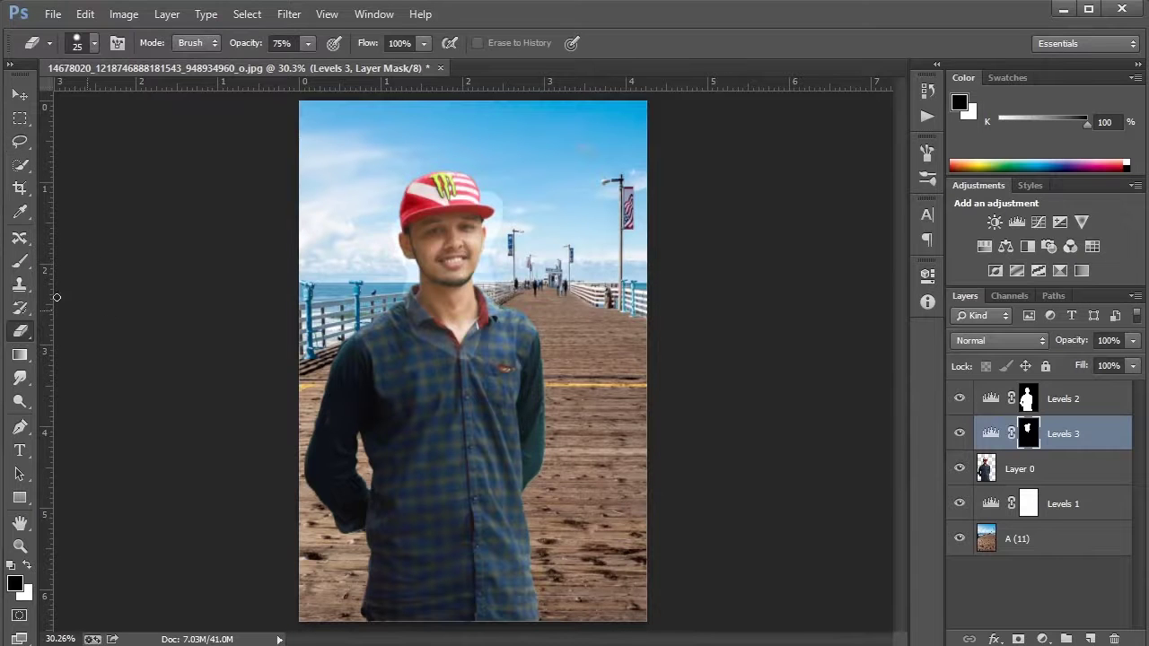
Paint black on the Levels 3 mask with a 70 px brush over the collar, cap edge and face halo.
left_click(20, 260)
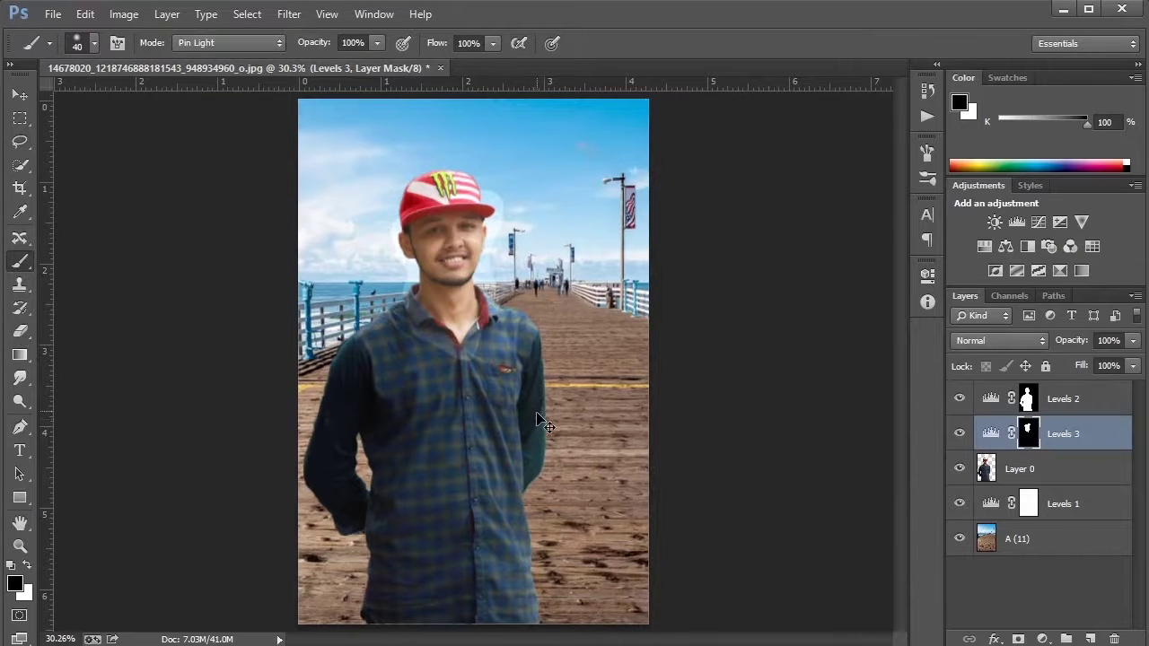
key("ctrl+plus")
key("ctrl+plus")
key("ctrl+plus")
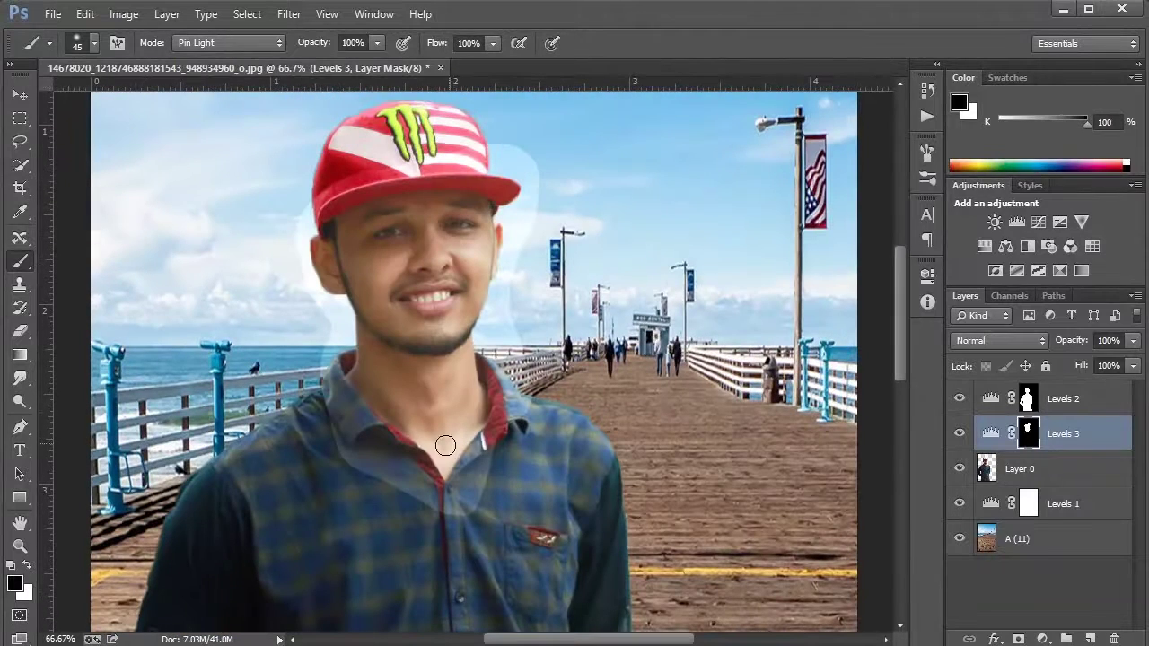
key("bracketright")
key("bracketright")
key("bracketright")
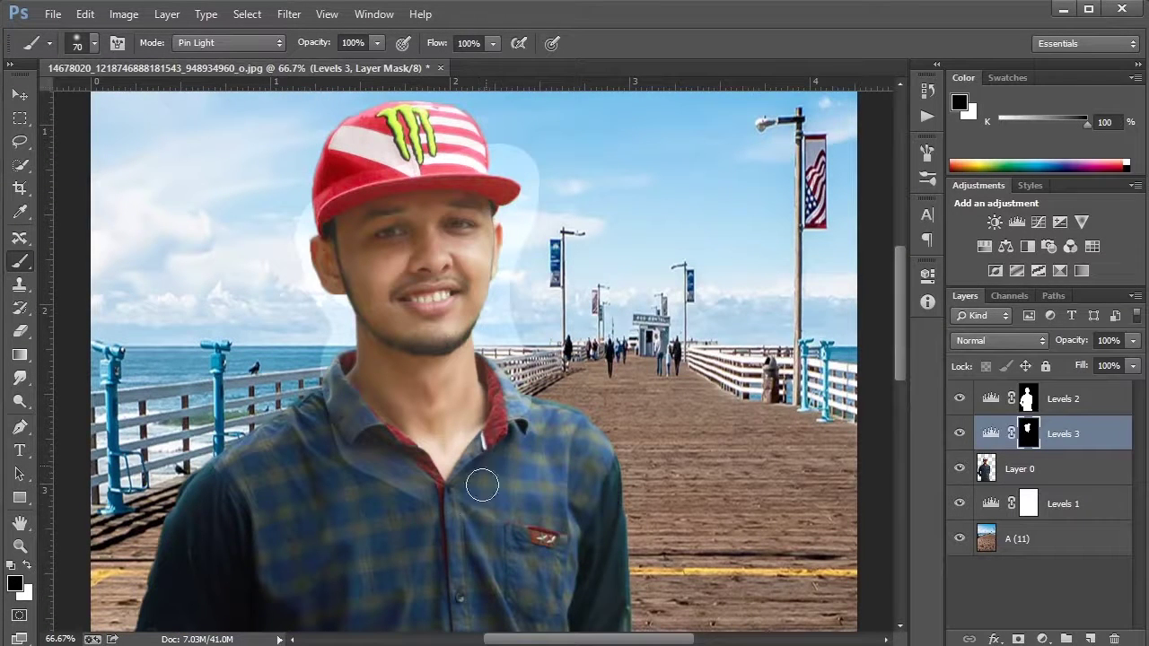
mouse_move(448, 510)
left_mouse_down()
mouse_move(442, 490)
mouse_move(506, 383)
mouse_move(493, 339)
mouse_move(513, 288)
mouse_move(505, 324)
left_mouse_up()
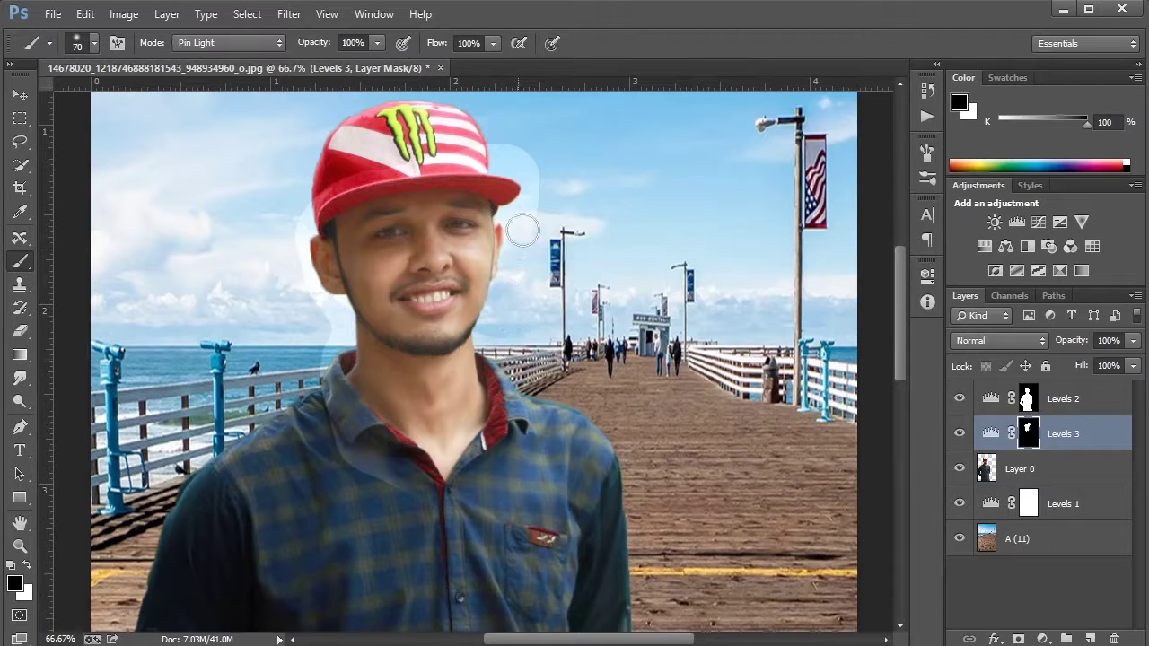
mouse_move(520, 226)
left_mouse_down()
mouse_move(531, 161)
mouse_move(489, 160)
left_mouse_up()
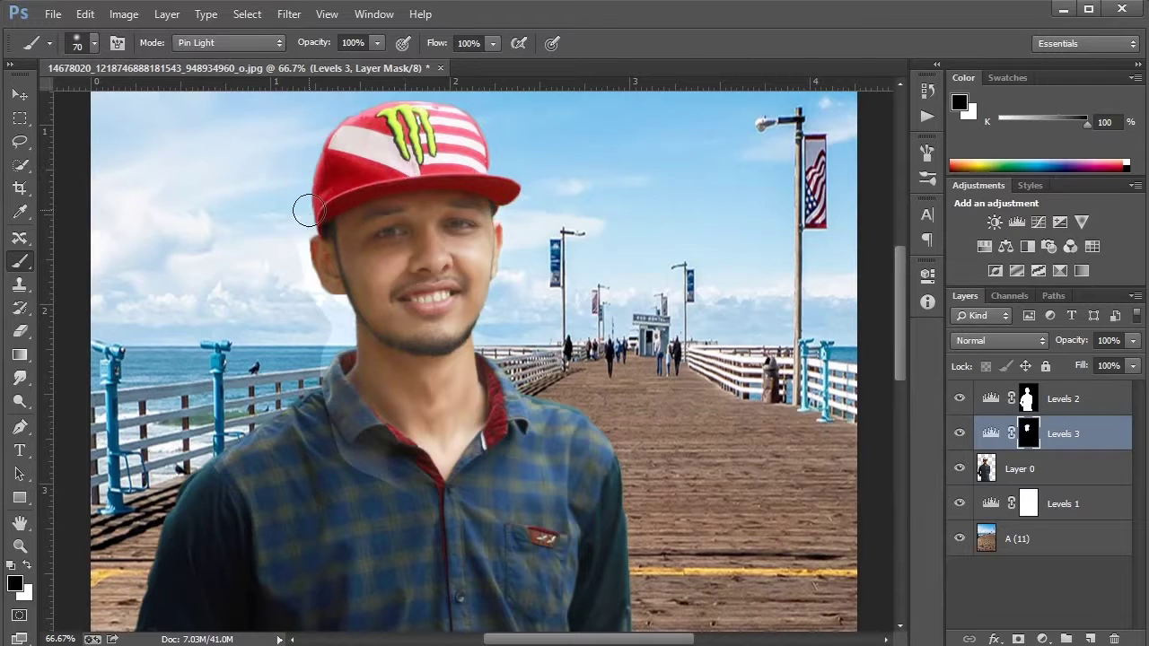
mouse_move(307, 210)
left_mouse_down()
mouse_move(292, 249)
mouse_move(311, 295)
mouse_move(341, 322)
mouse_move(327, 368)
mouse_move(350, 430)
mouse_move(386, 475)
mouse_move(424, 497)
mouse_move(377, 440)
left_mouse_up()
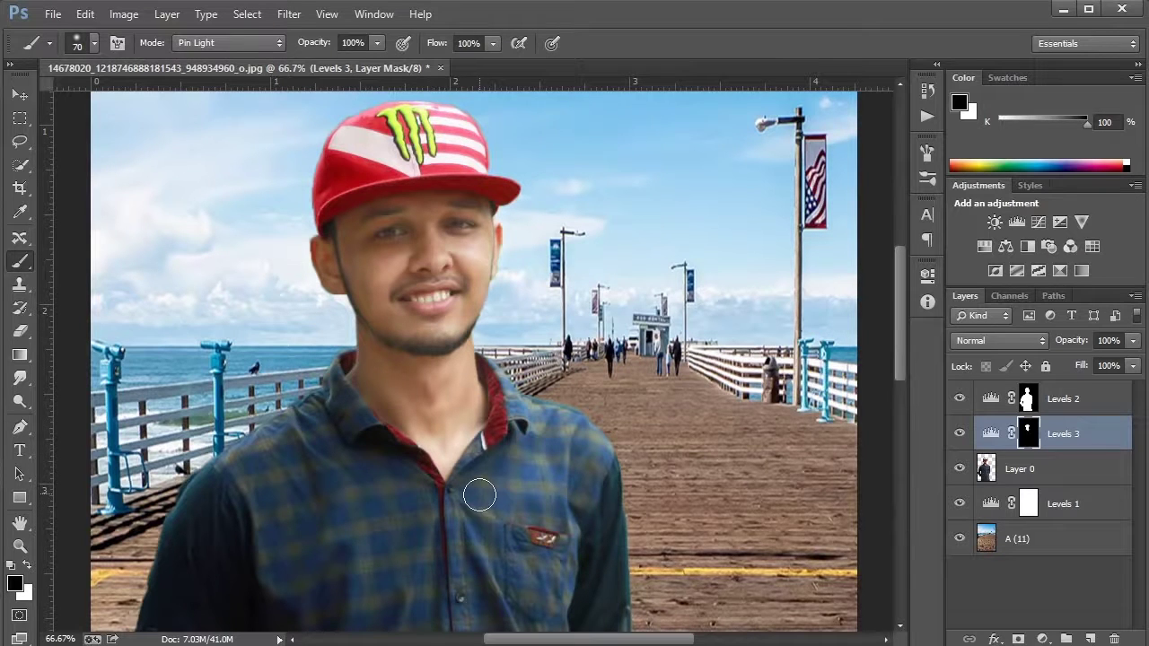
scroll(480, 495, "down", 1)
scroll(479, 499, "down", 1)
scroll(491, 519, "down", 1)
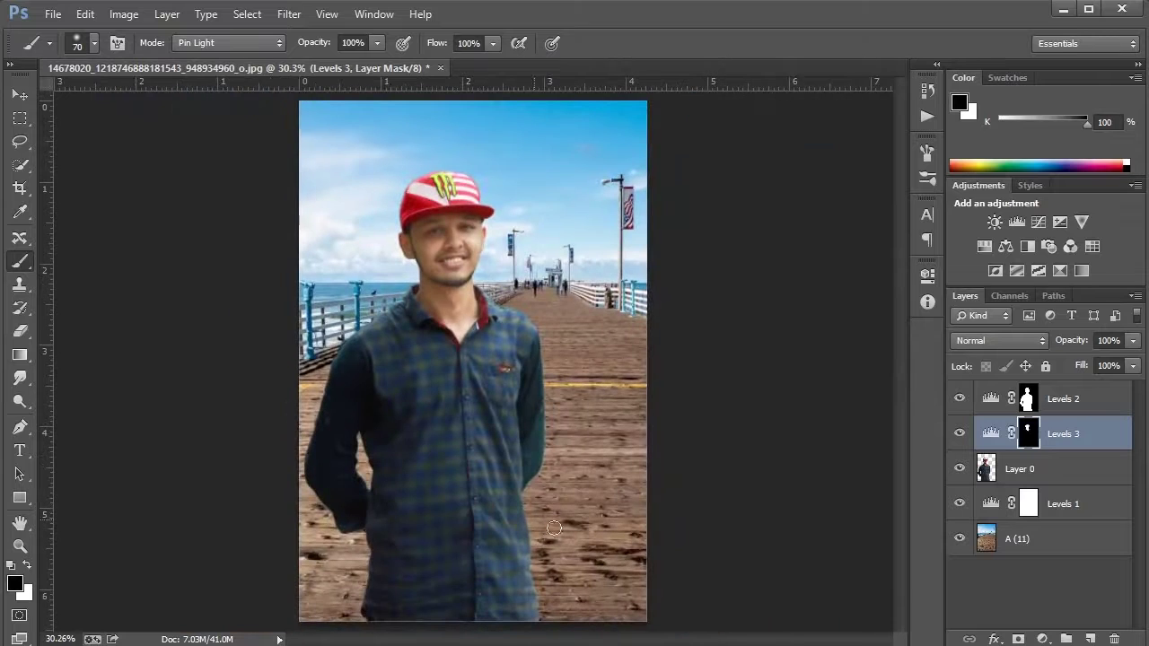
Merge Levels 3 down, then select Levels 2 and then Layer 0.
right_click(1074, 438)
left_click(936, 519)
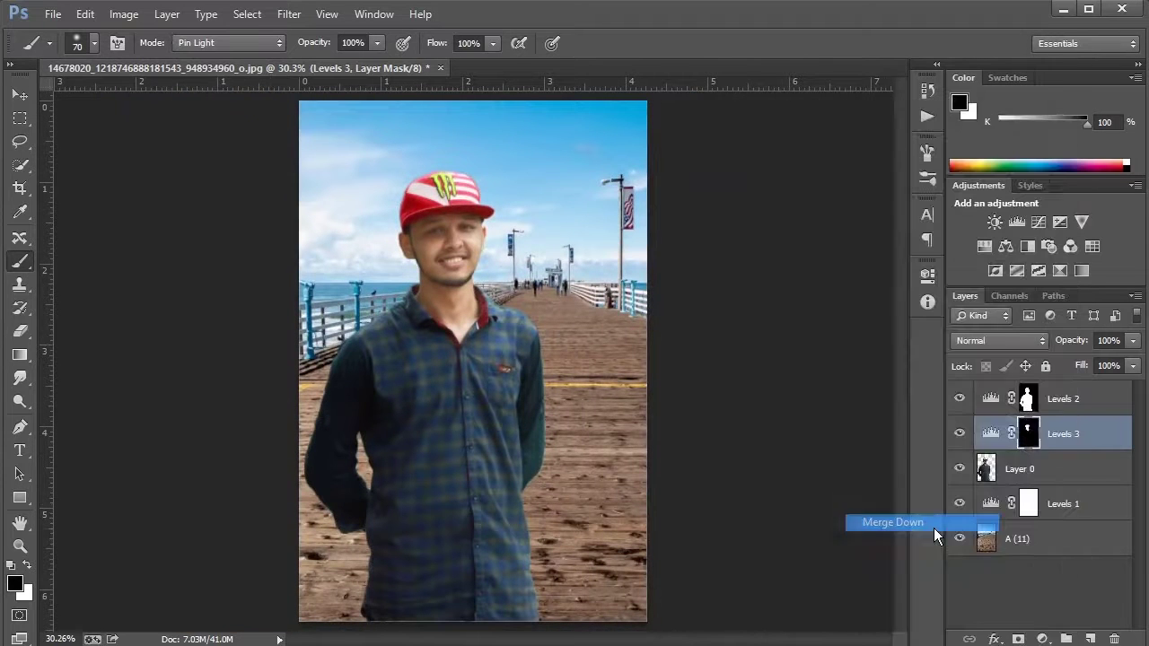
left_click(1076, 405)
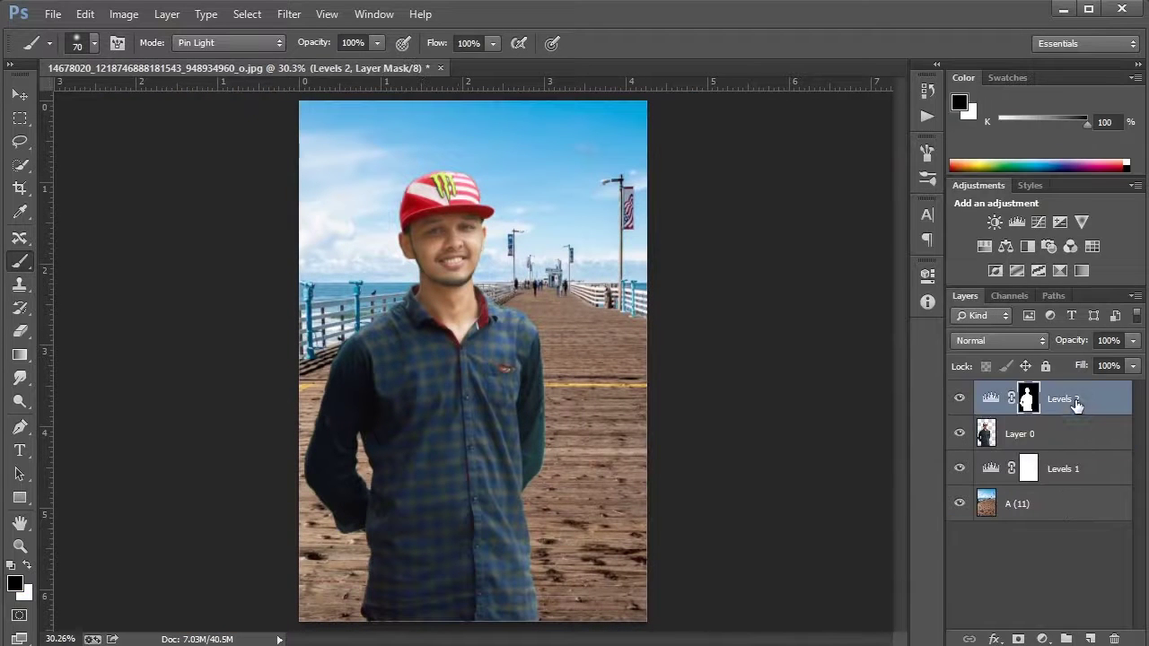
left_click(1065, 438)
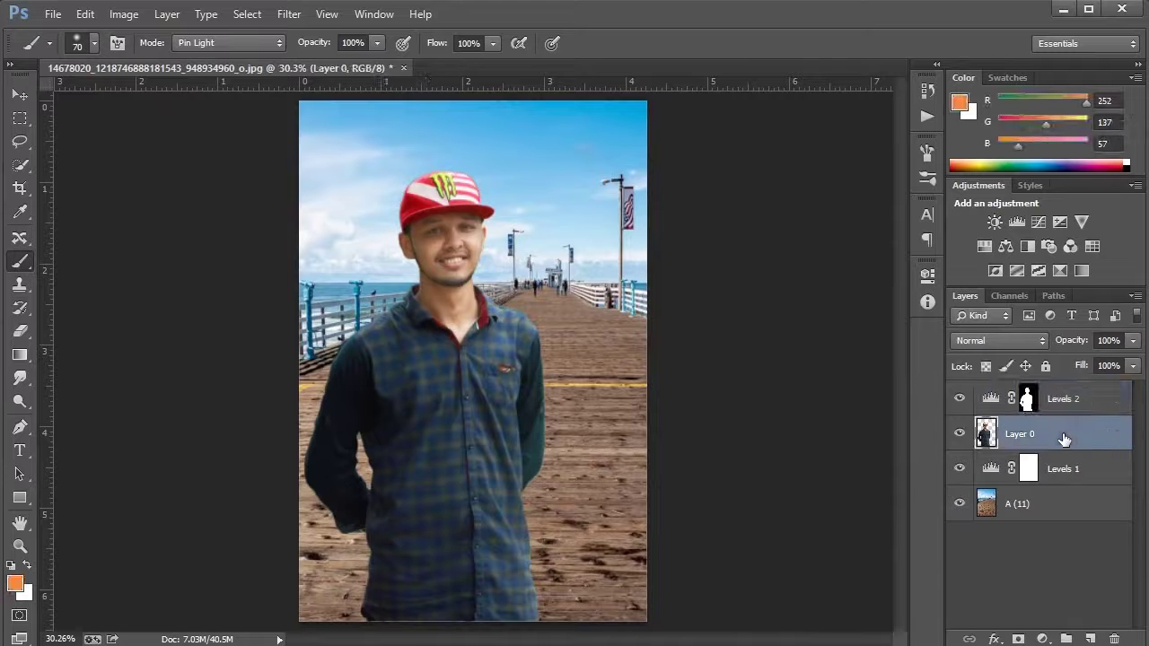
Free-transform pier layer A (11) slightly up-right to about X 908, Y 986 px.
left_click(1048, 506)
key("ctrl+t")
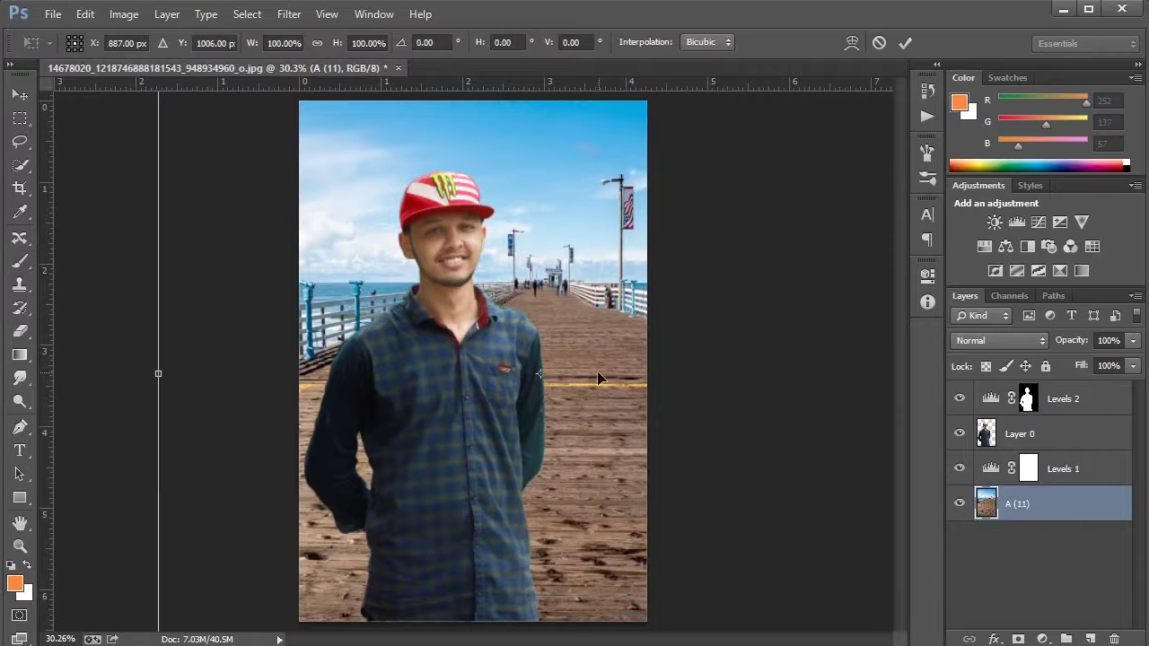
key("ctrl+minus")
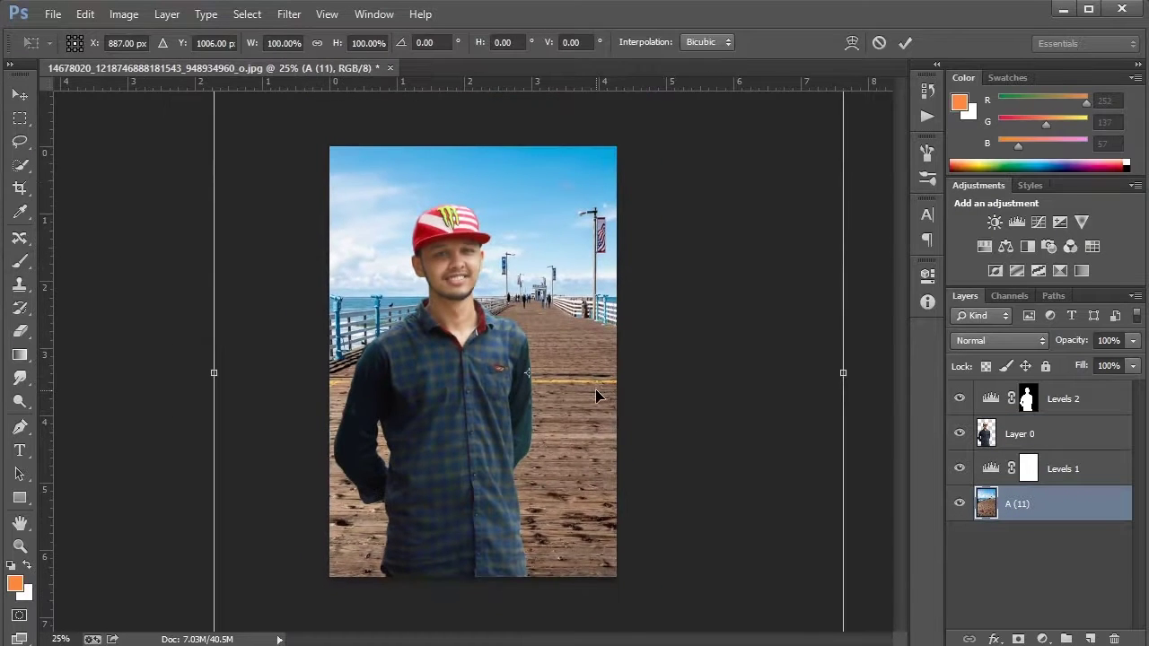
left_click_drag(596, 388, 596, 390)
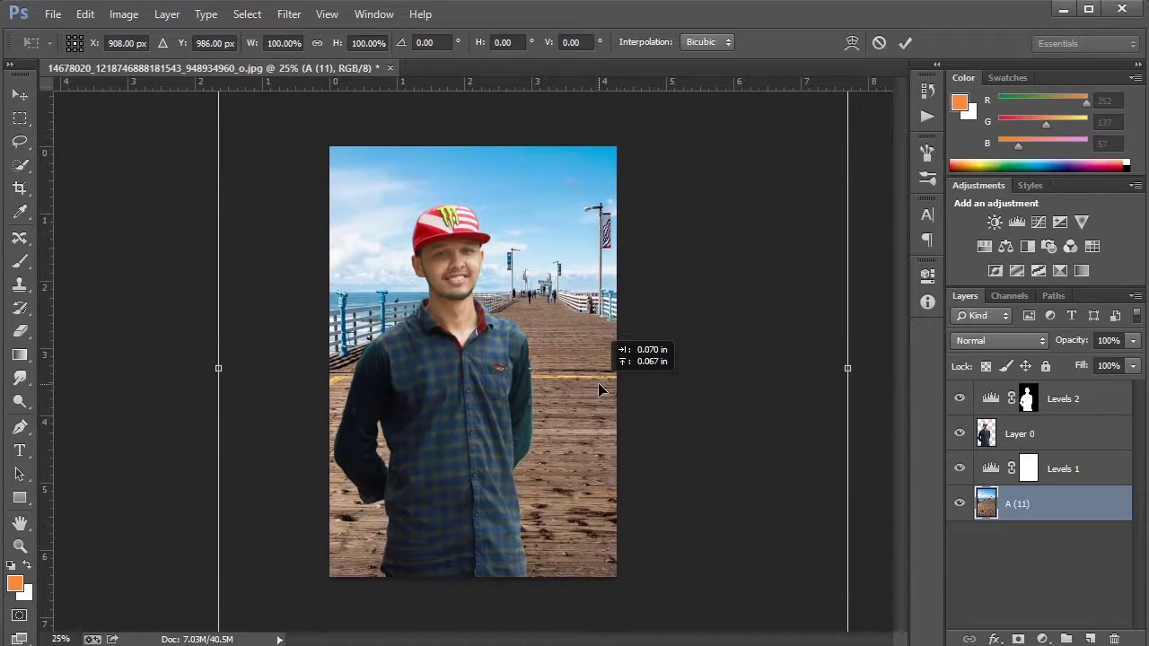
key("Return")
key("b")
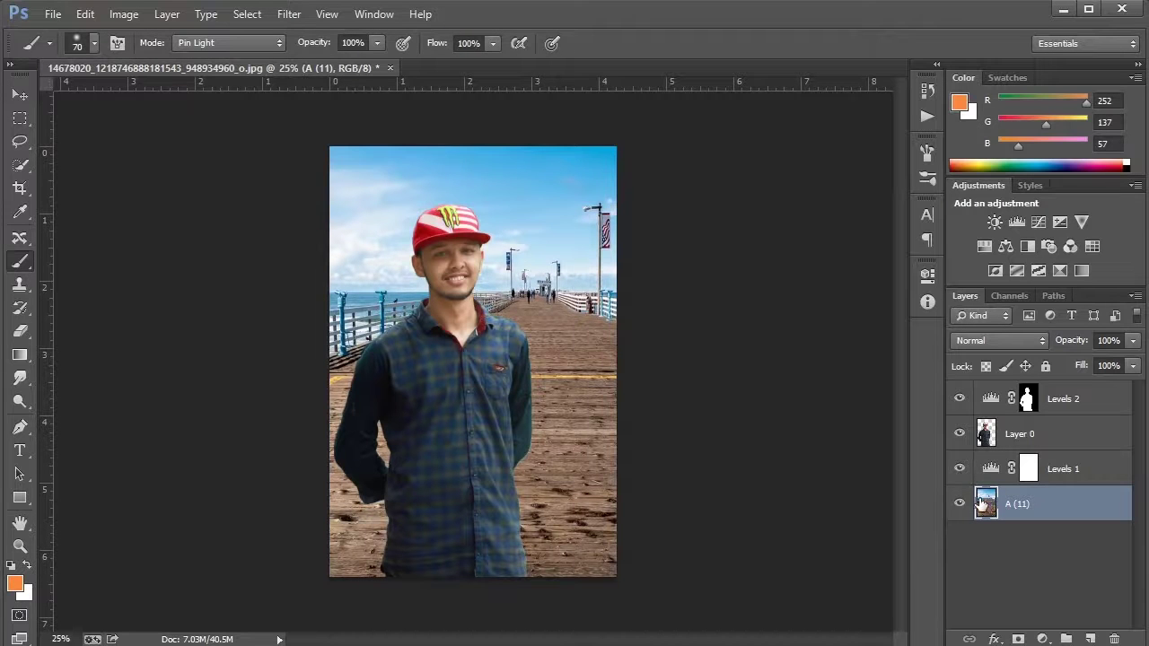
left_click(19, 187)
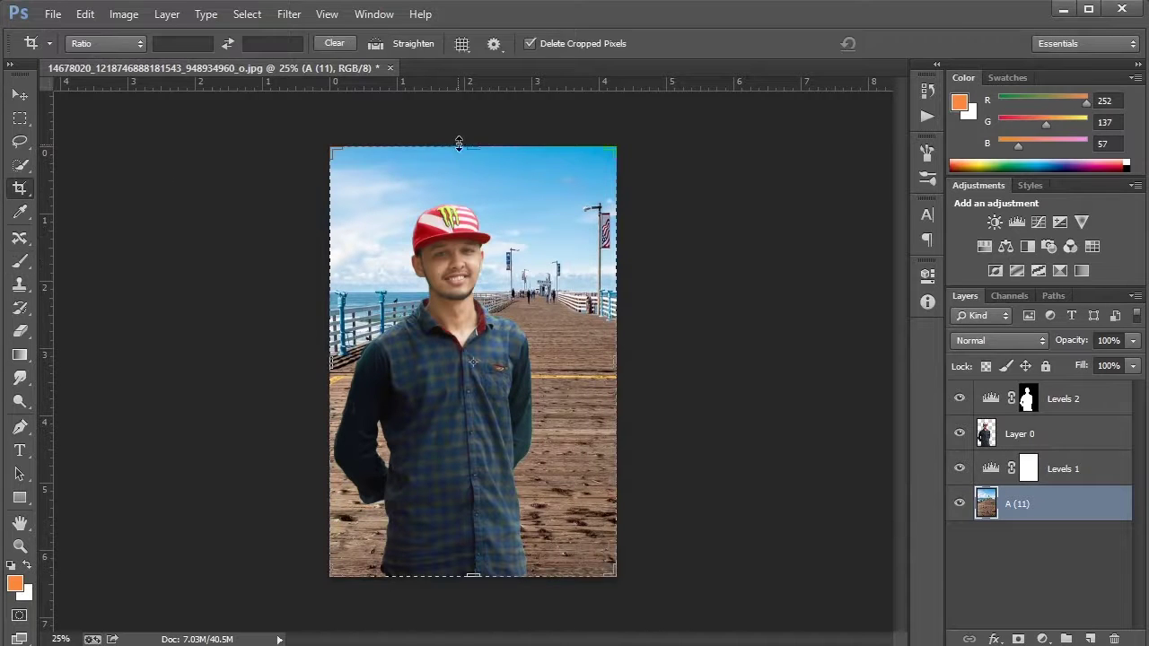
Crop the composite to 4.480 in wide by 6.533 in high, raising the top edge.
left_click_drag(467, 141, 468, 126)
left_click_drag(473, 588, 473, 577)
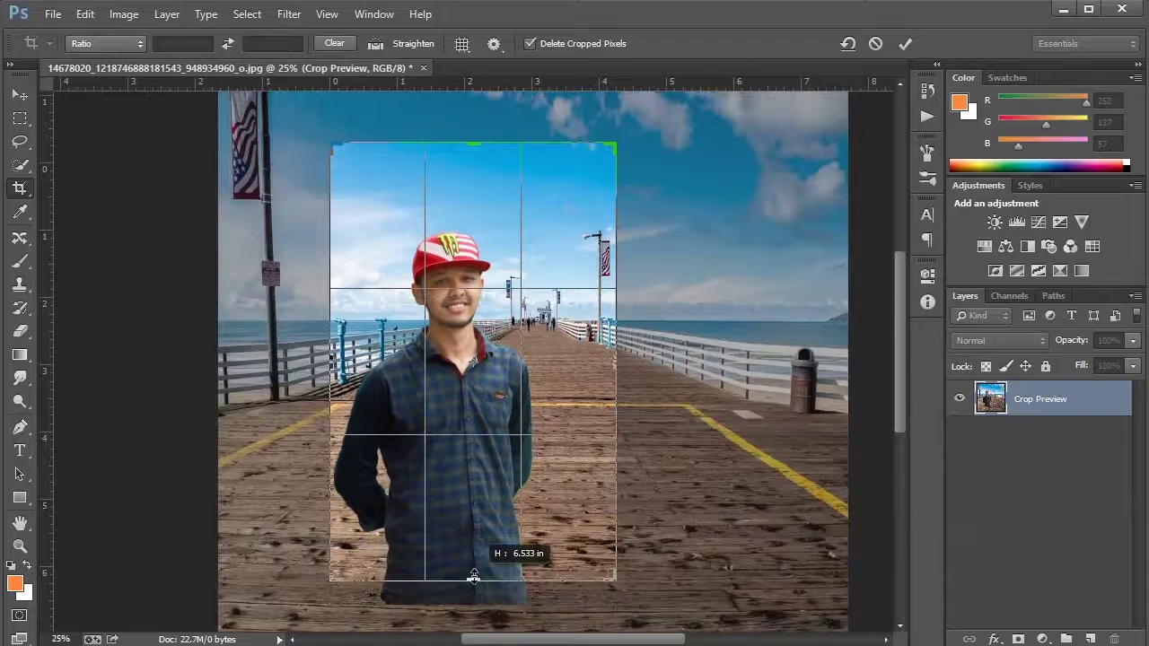
left_click_drag(616, 364, 625, 363)
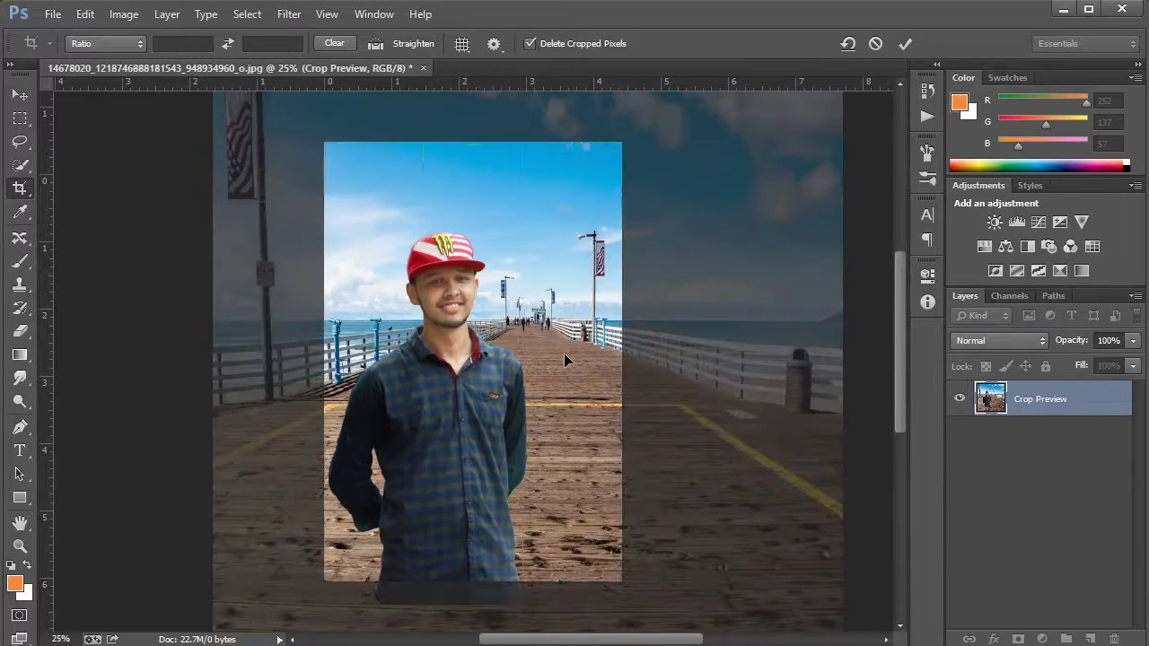
key("Return")
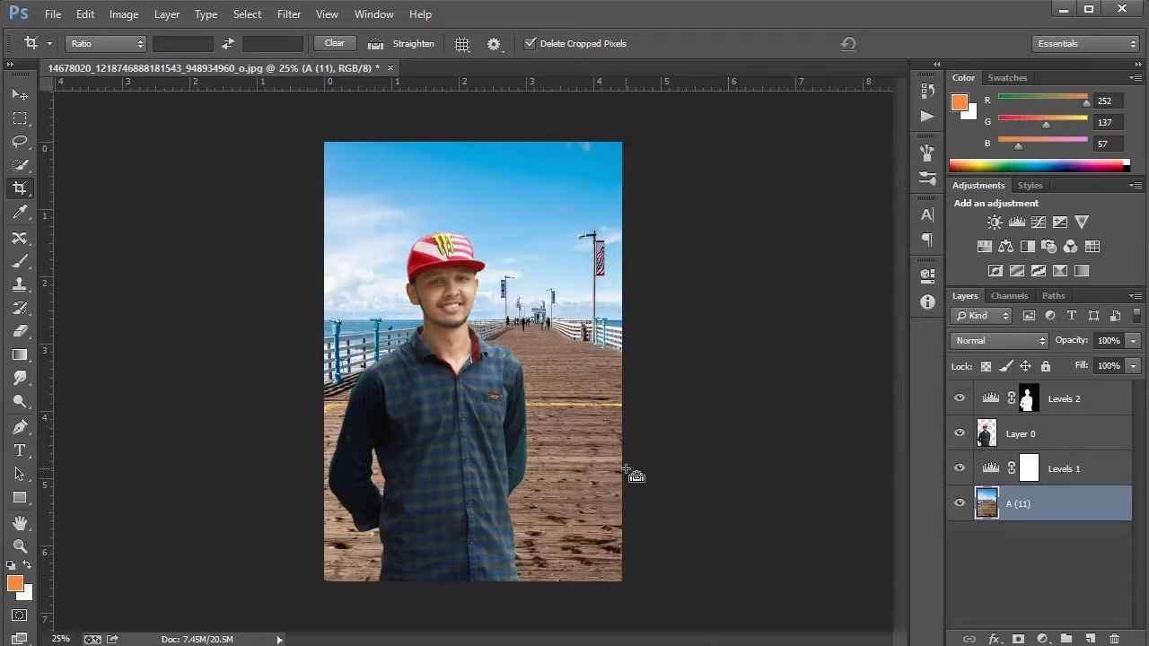
Recrop the composite to a width of 4.267 in.
left_click(20, 188)
left_click_drag(621, 364, 622, 364)
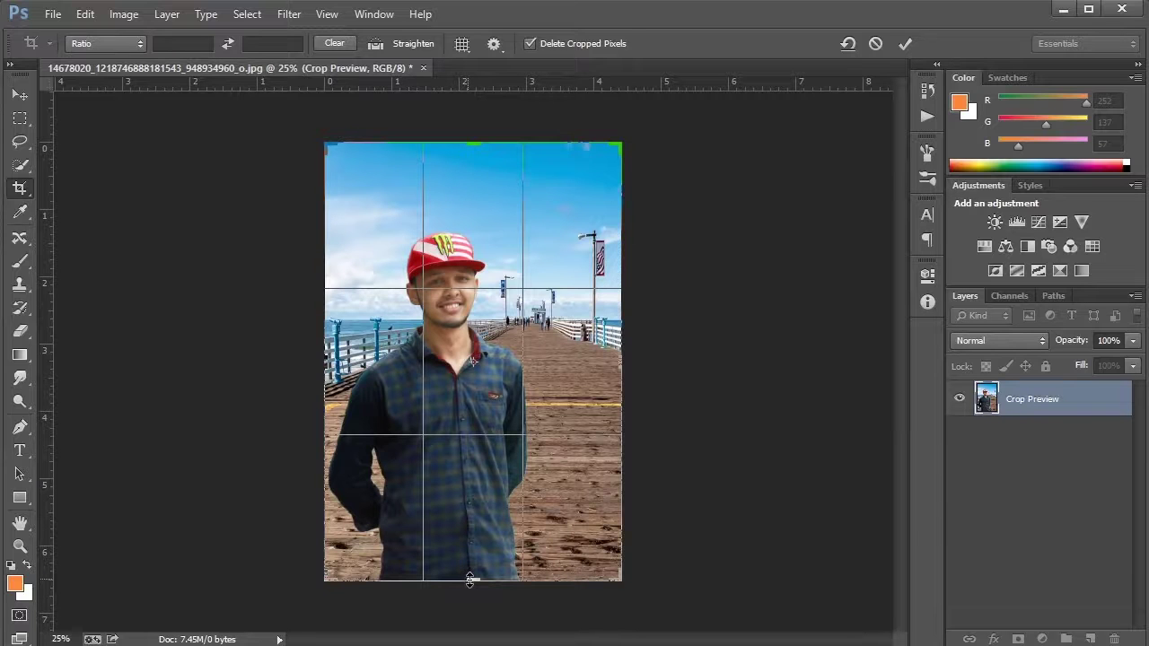
key("Return")
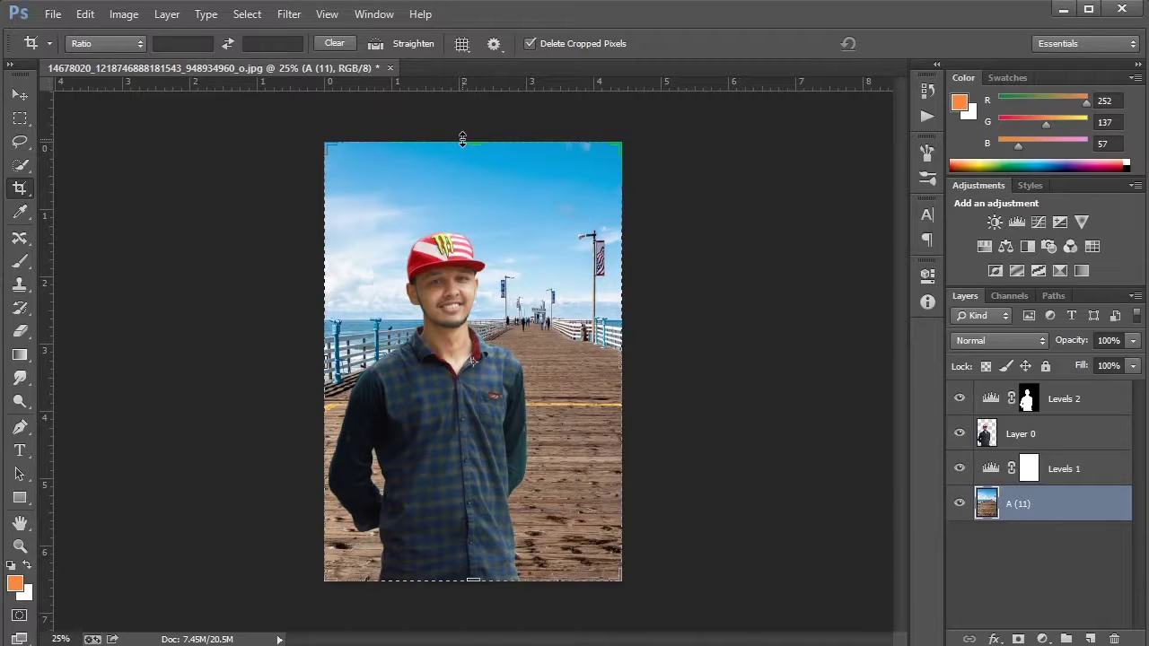
Try extending the crop's top edge twice, cancelling both trial crops.
left_click_drag(462, 138, 465, 132)
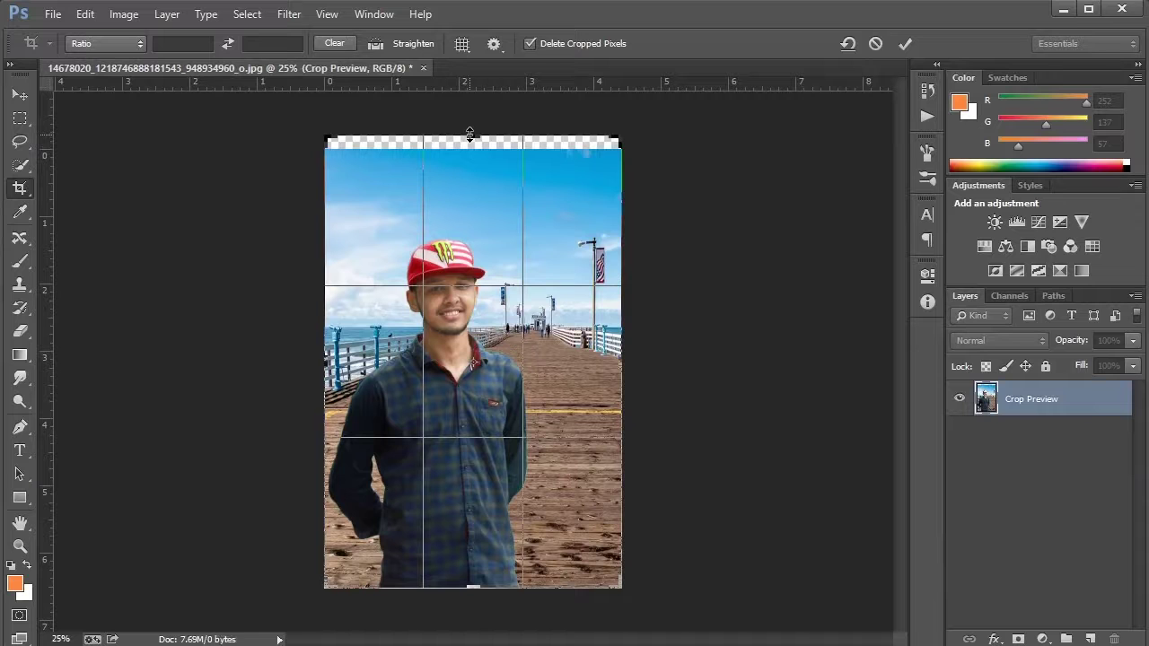
right_click(594, 306)
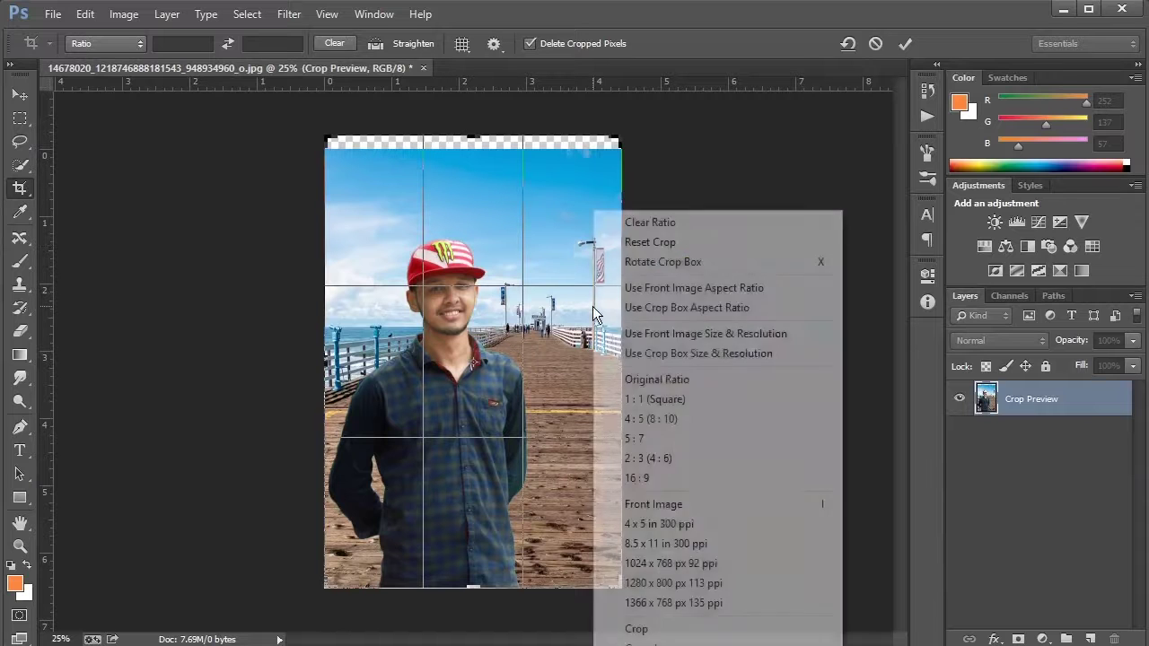
left_click(639, 644)
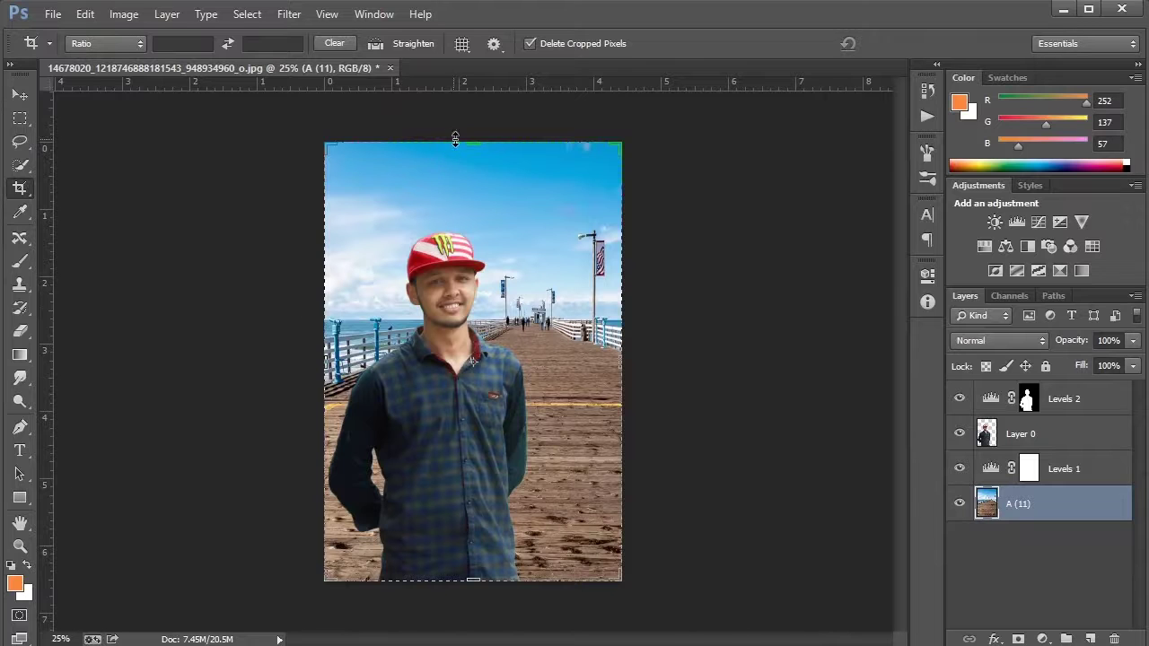
left_click_drag(477, 146, 477, 136)
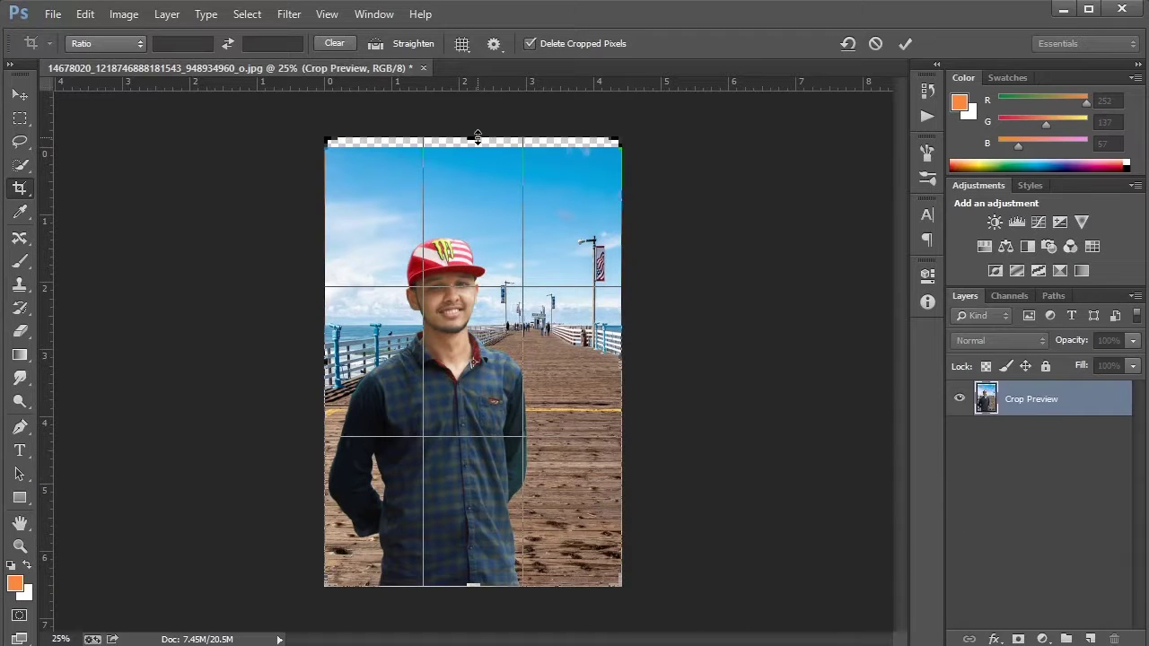
right_click(591, 209)
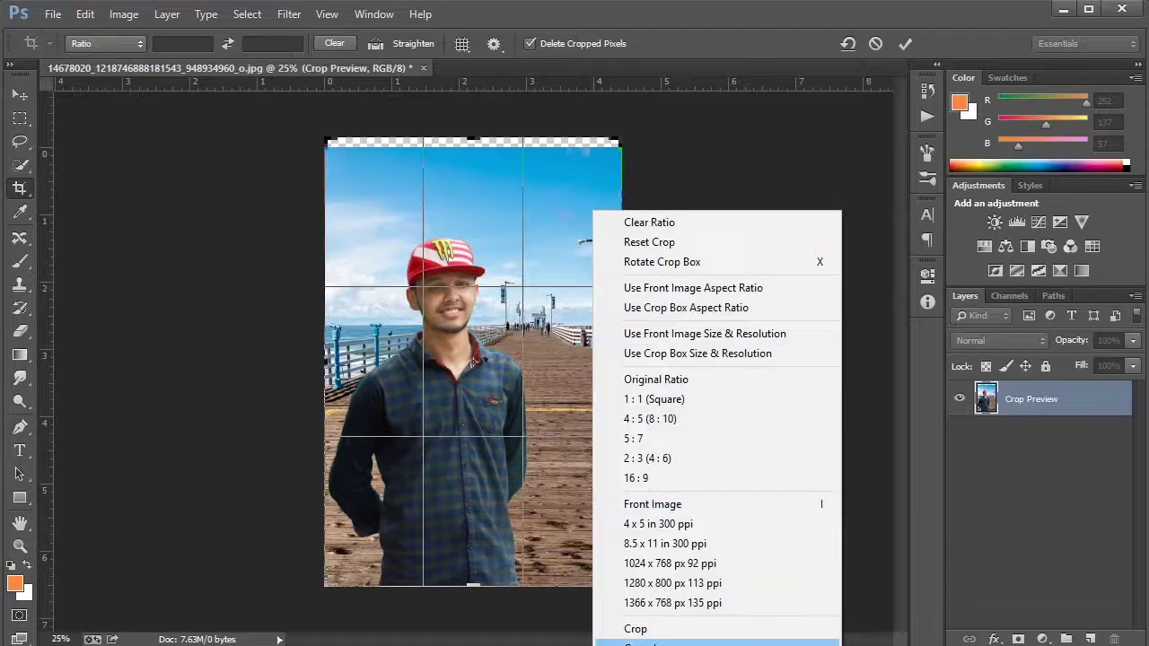
left_click(672, 644)
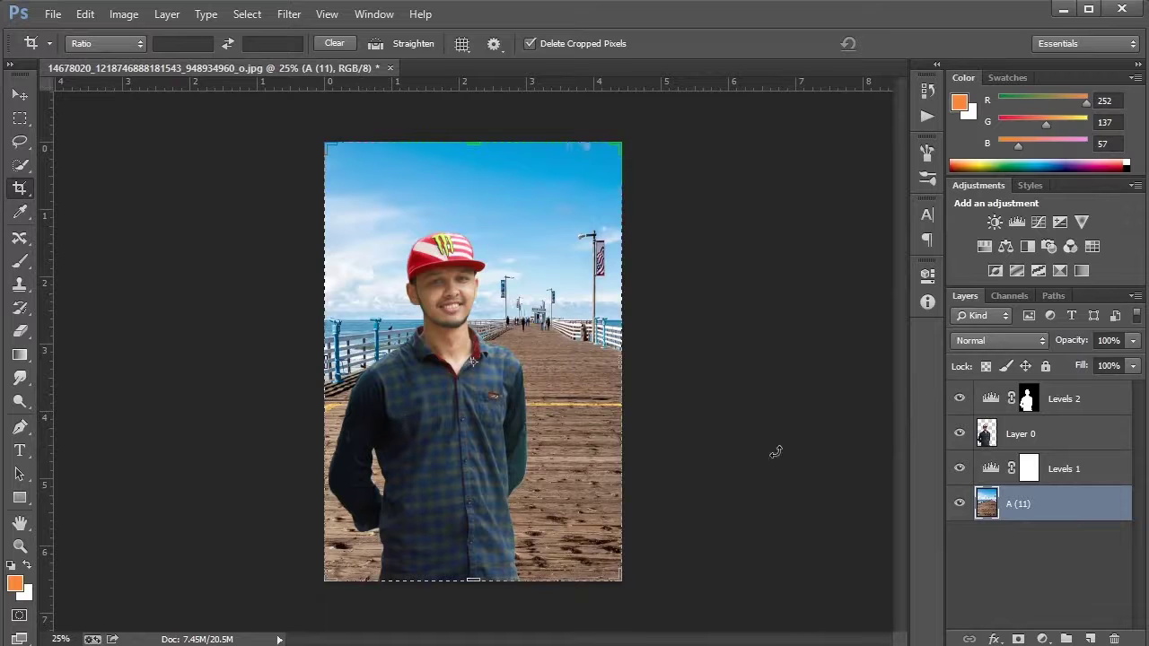
Add a new layer above pier A (11) and set up a large orange brush.
left_click(1067, 476)
left_click(1067, 508)
left_click(1090, 639)
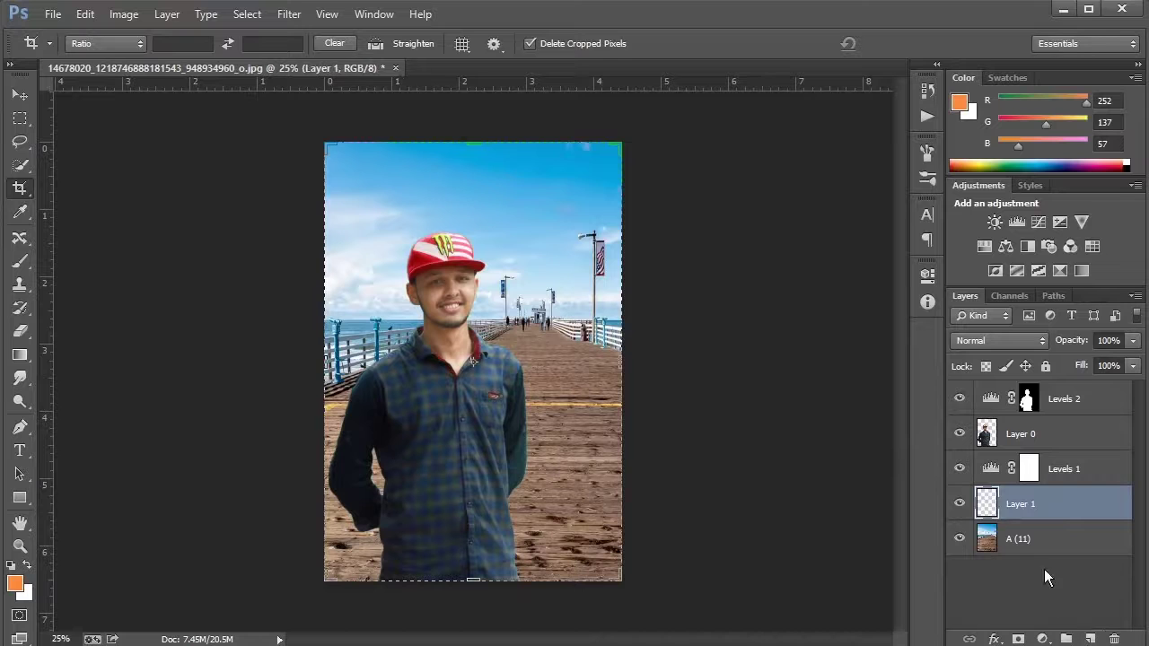
left_click(18, 261)
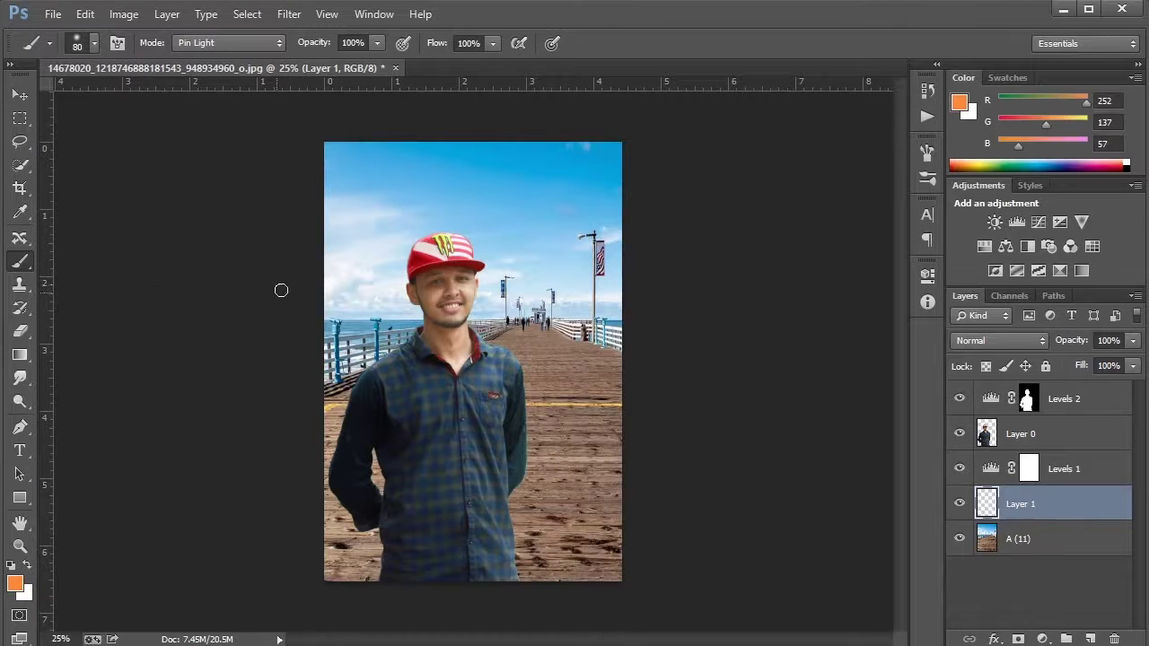
key("bracketright")
key("bracketright")
key("bracketright")
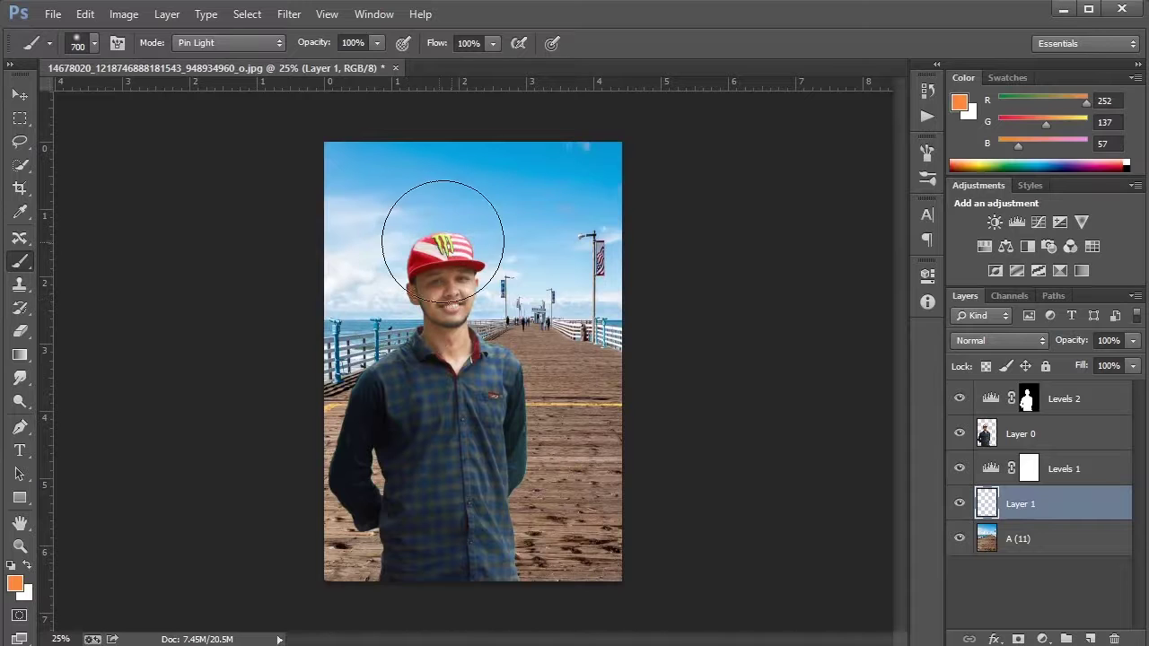
key("bracketright")
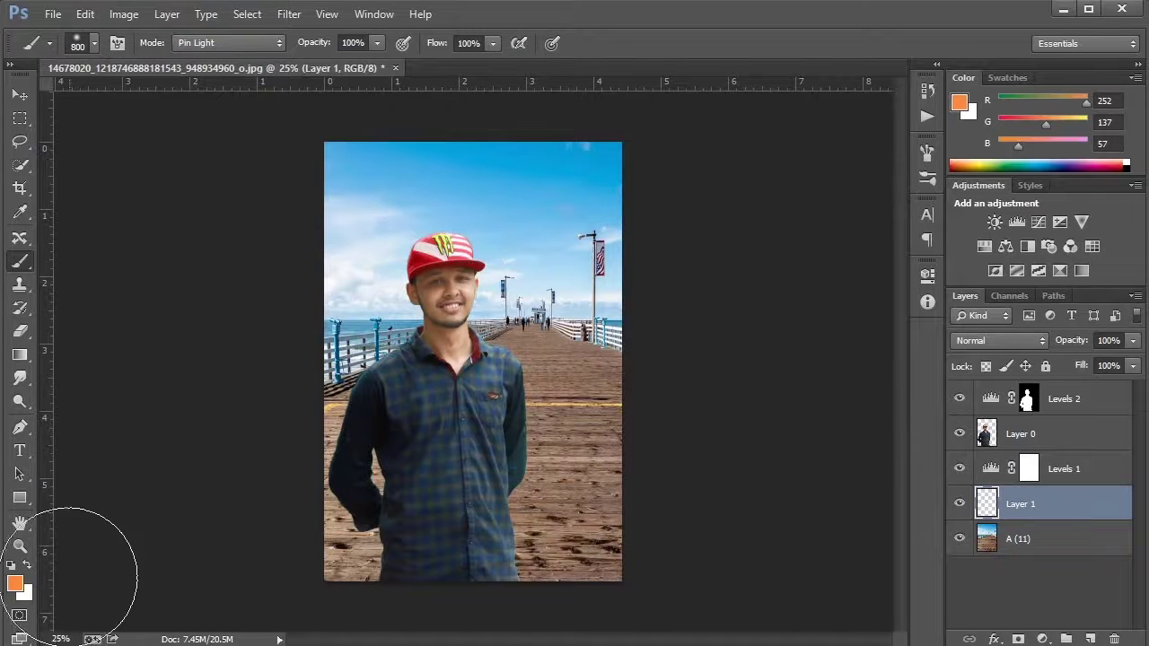
left_click(14, 583)
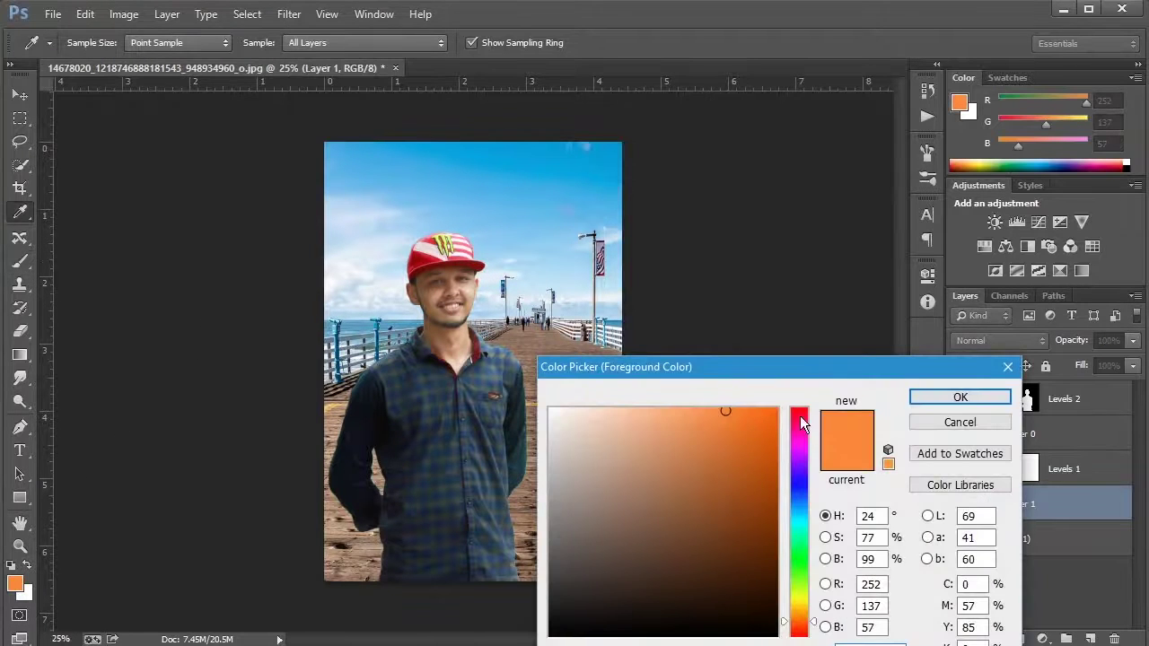
left_click(775, 410)
left_click(959, 397)
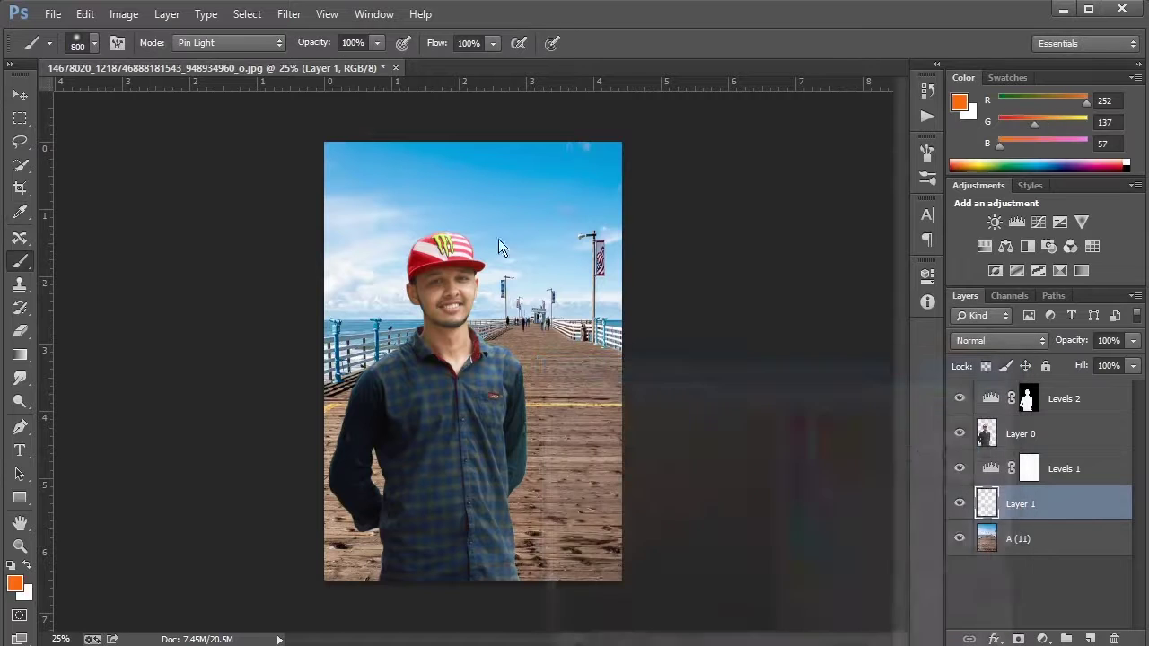
Paint an 1100 px orange glow above the cap and blend Layer 1 in Screen mode.
left_click(436, 225)
left_click_drag(436, 224, 453, 231)
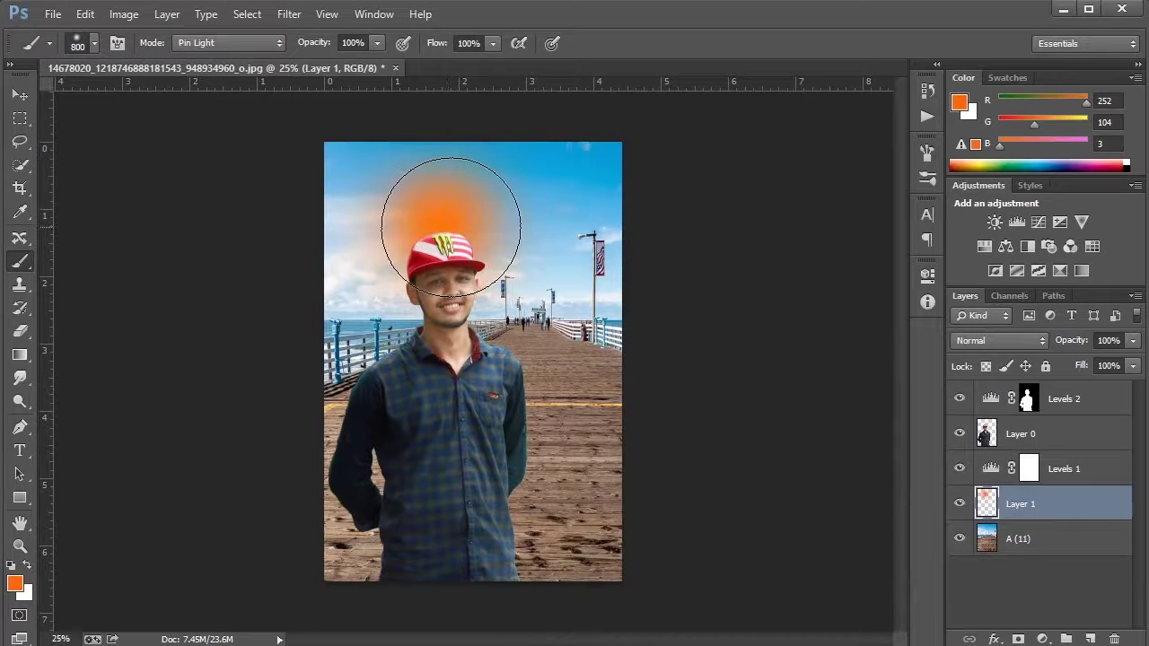
key("ctrl+z")
key("bracketright")
key("bracketright")
key("bracketright")
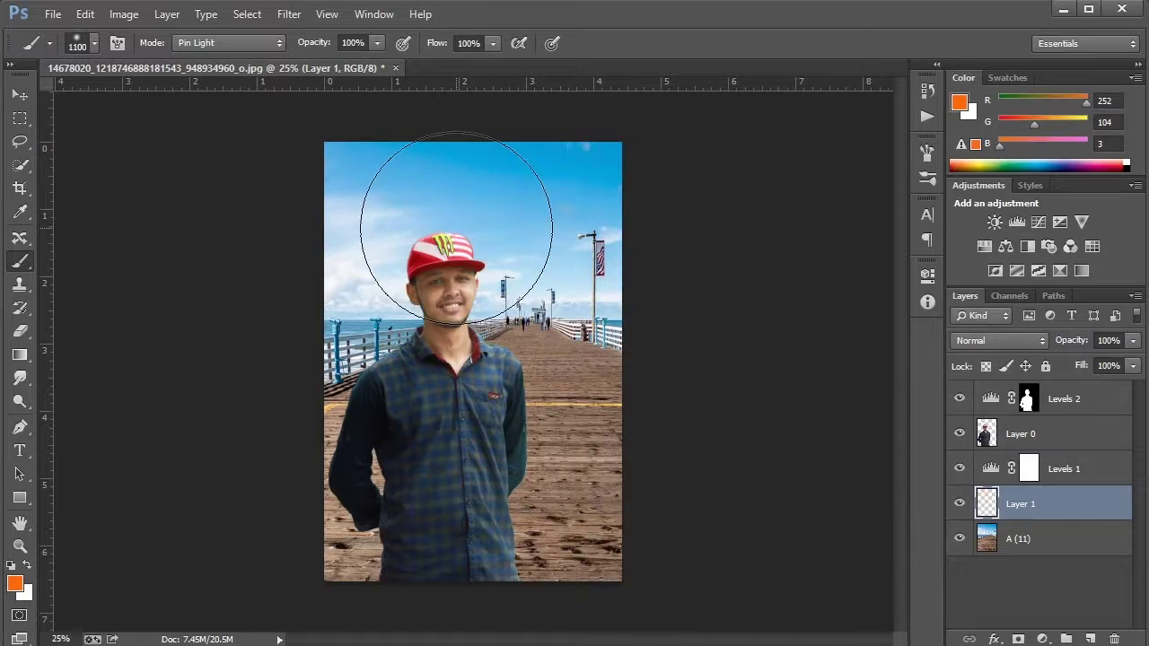
left_click(445, 235)
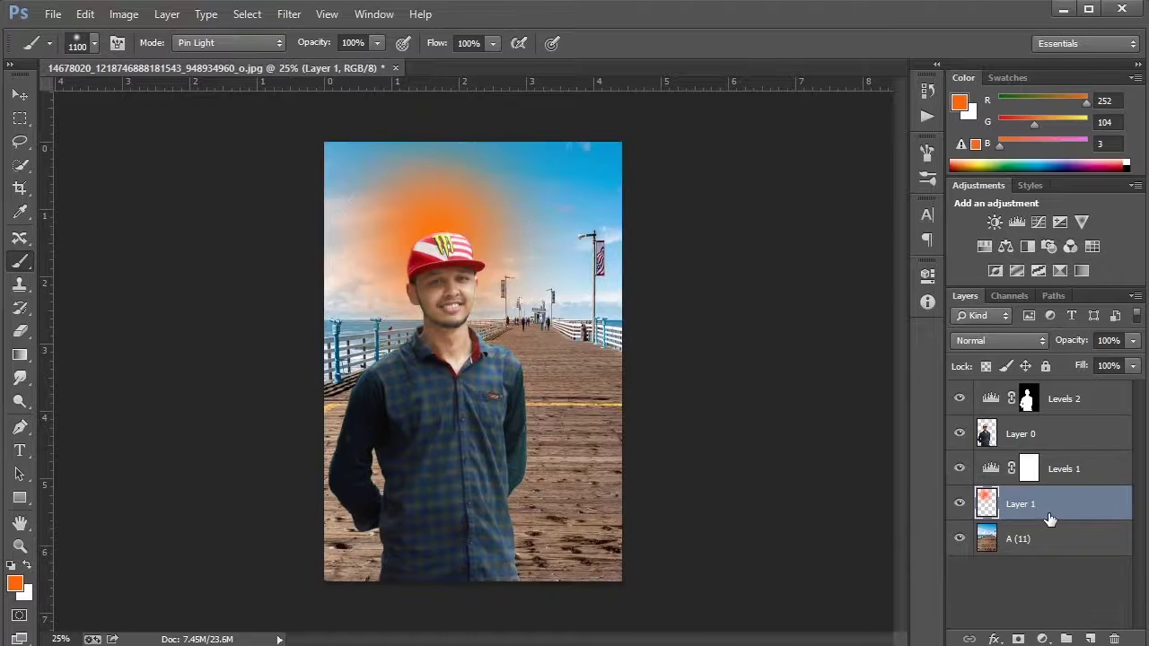
left_click(1001, 341)
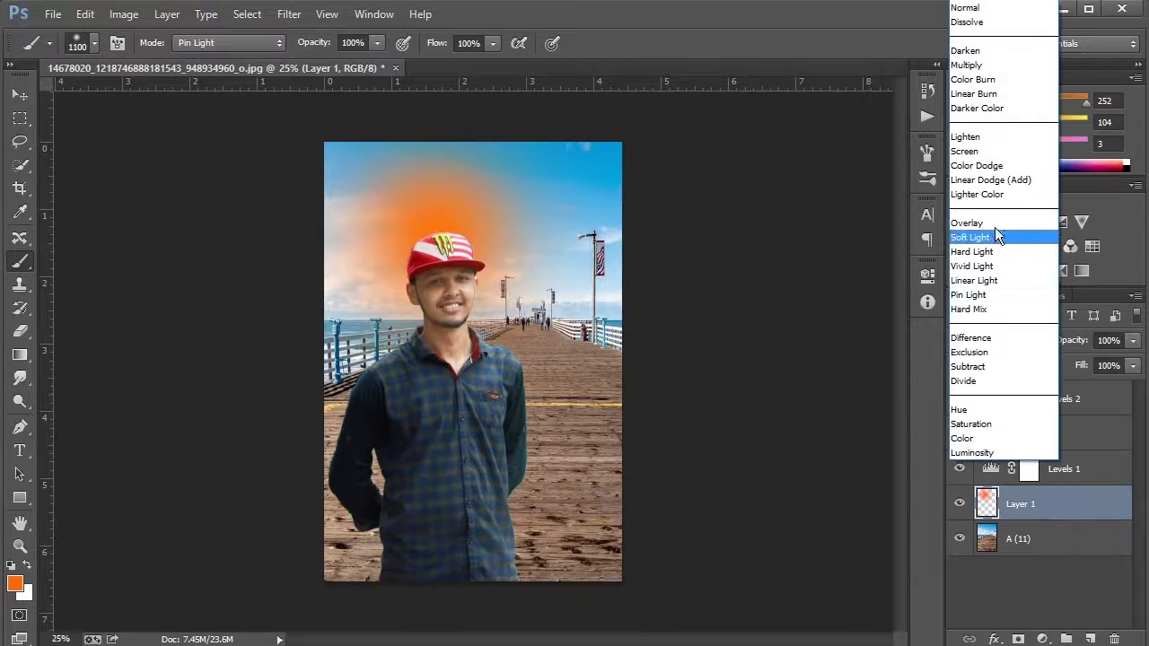
left_click(985, 151)
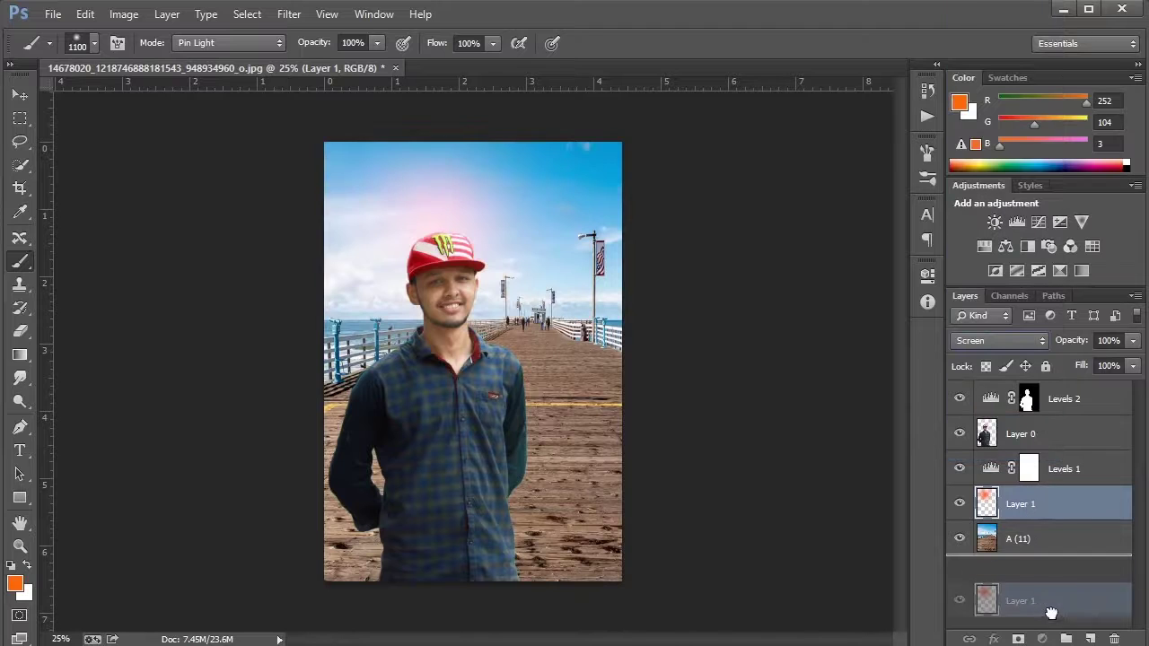
Duplicate the glow above Layer 0, shift the copy up about 125 px, and toggle its visibility.
left_click_drag(1023, 505, 1090, 640)
left_click_drag(1062, 515, 1049, 435)
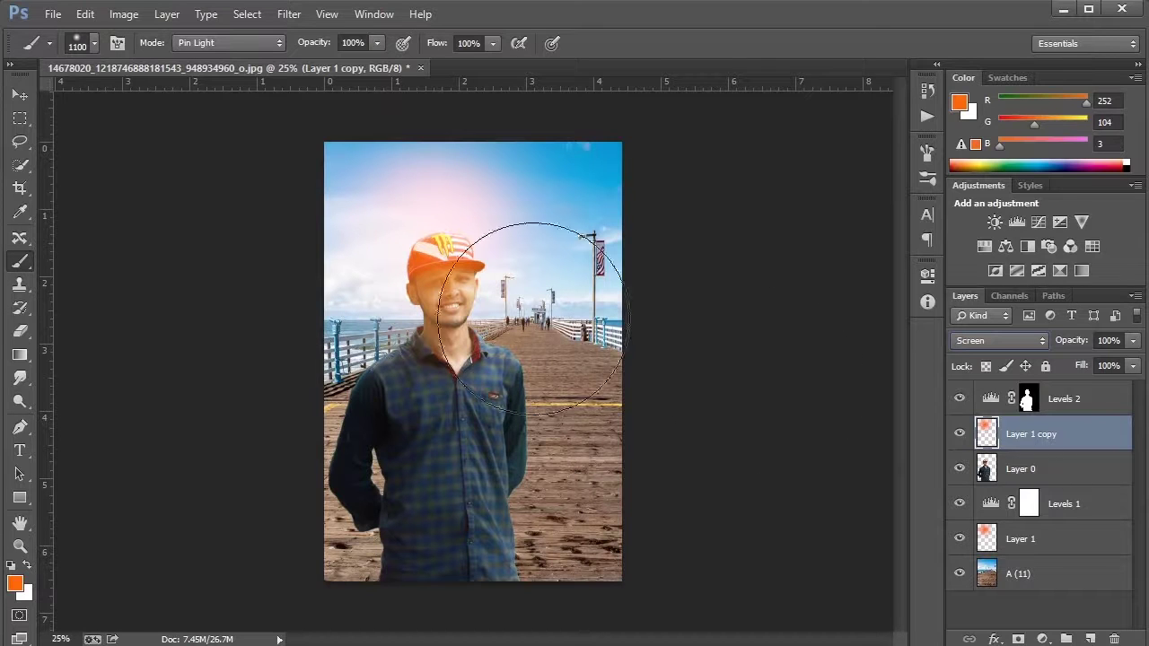
left_click(19, 94)
key("ctrl+t")
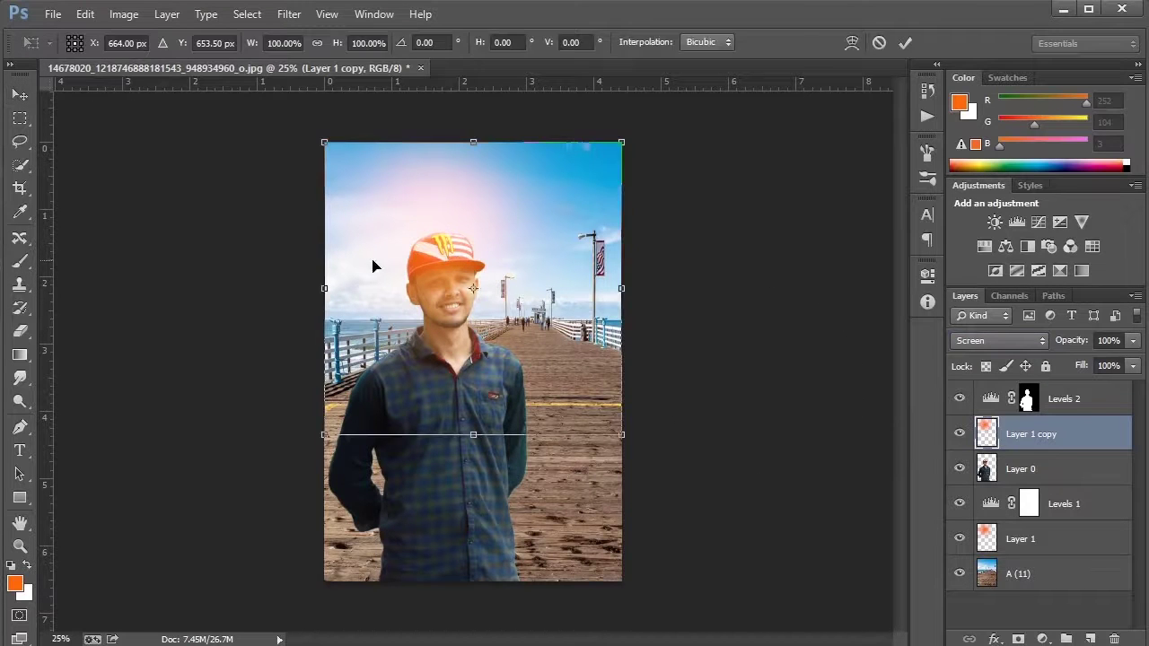
mouse_move(491, 308)
left_mouse_down()
mouse_move(492, 278)
mouse_move(505, 282)
mouse_move(491, 277)
left_mouse_up()
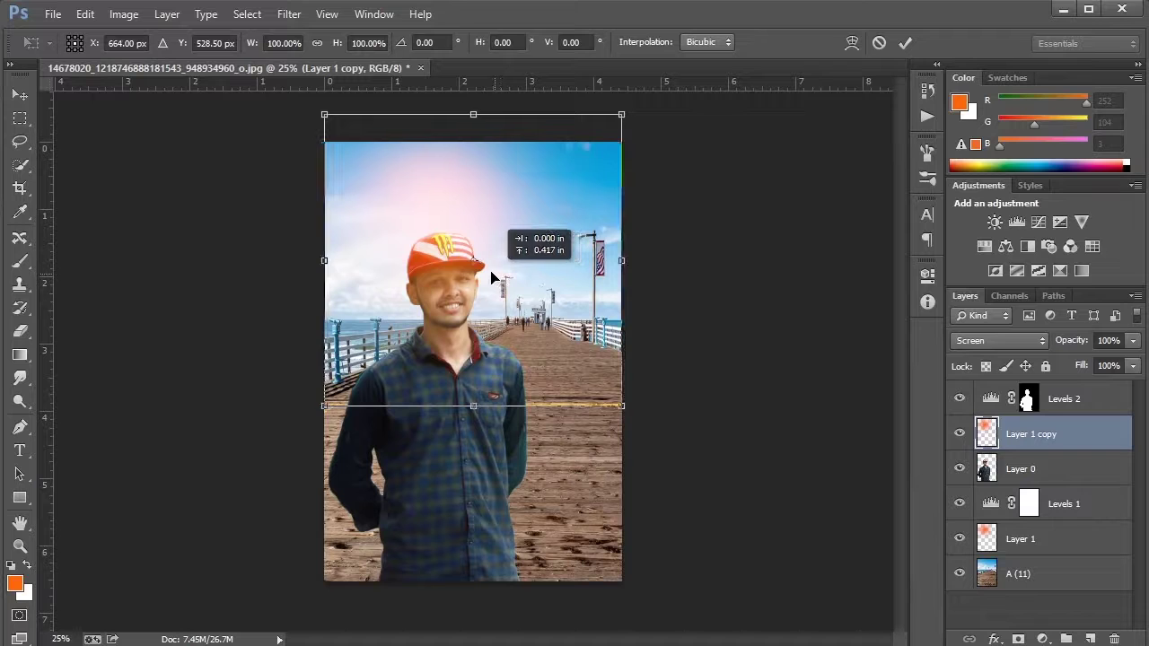
key("Return")
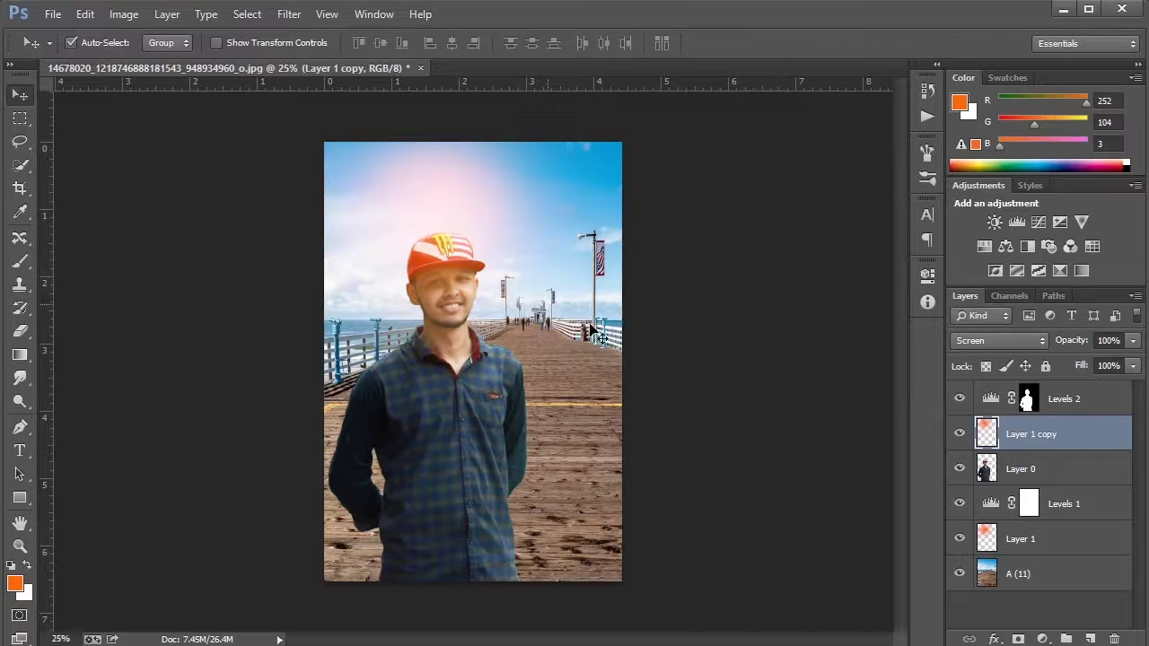
left_click(958, 434)
left_click(959, 434)
With pier layer A (11) active, set the brush foreground to bright red (252, 3, 3).
left_click(1012, 570)
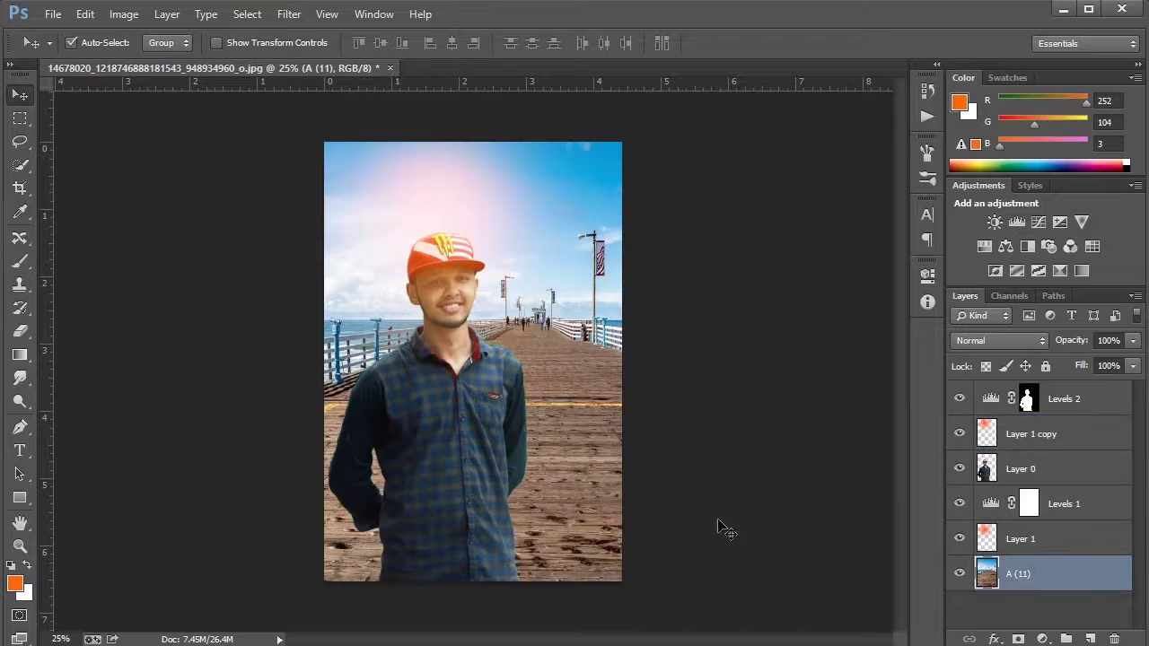
left_click(23, 175)
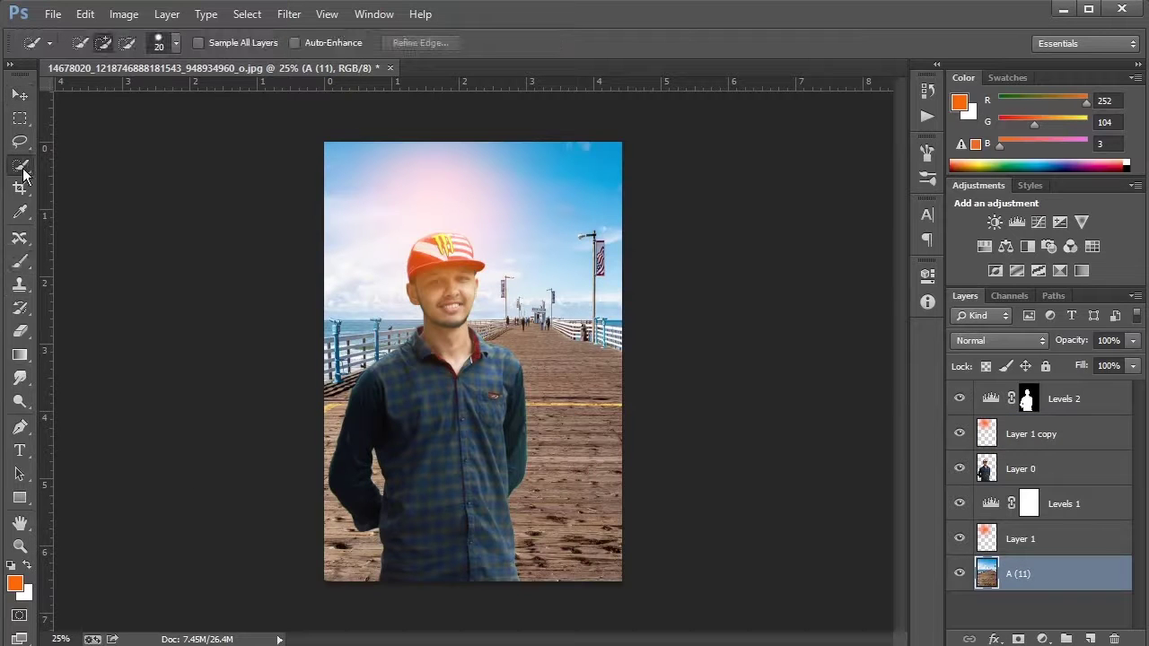
left_click(21, 262)
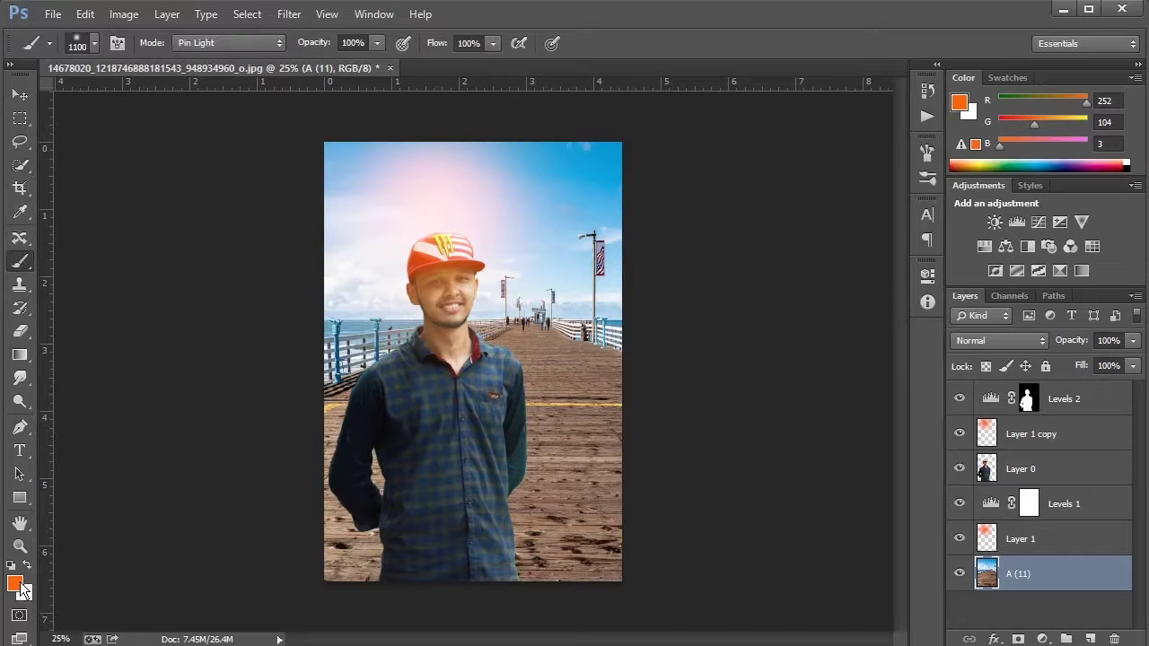
left_click(17, 584)
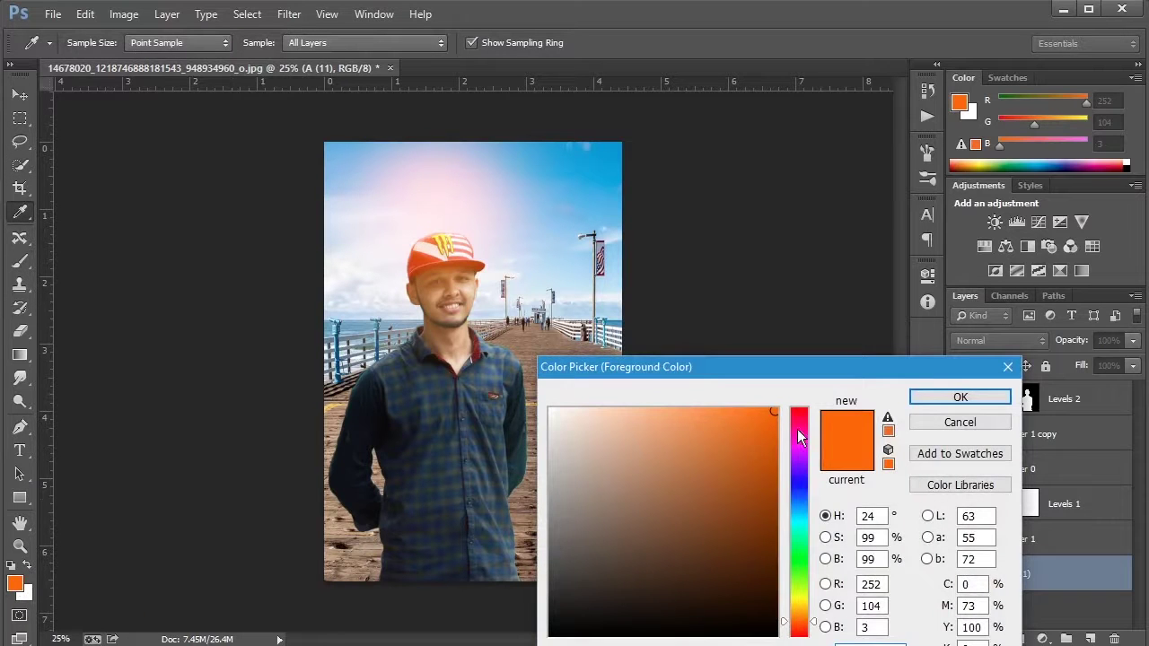
left_click_drag(797, 429, 798, 408)
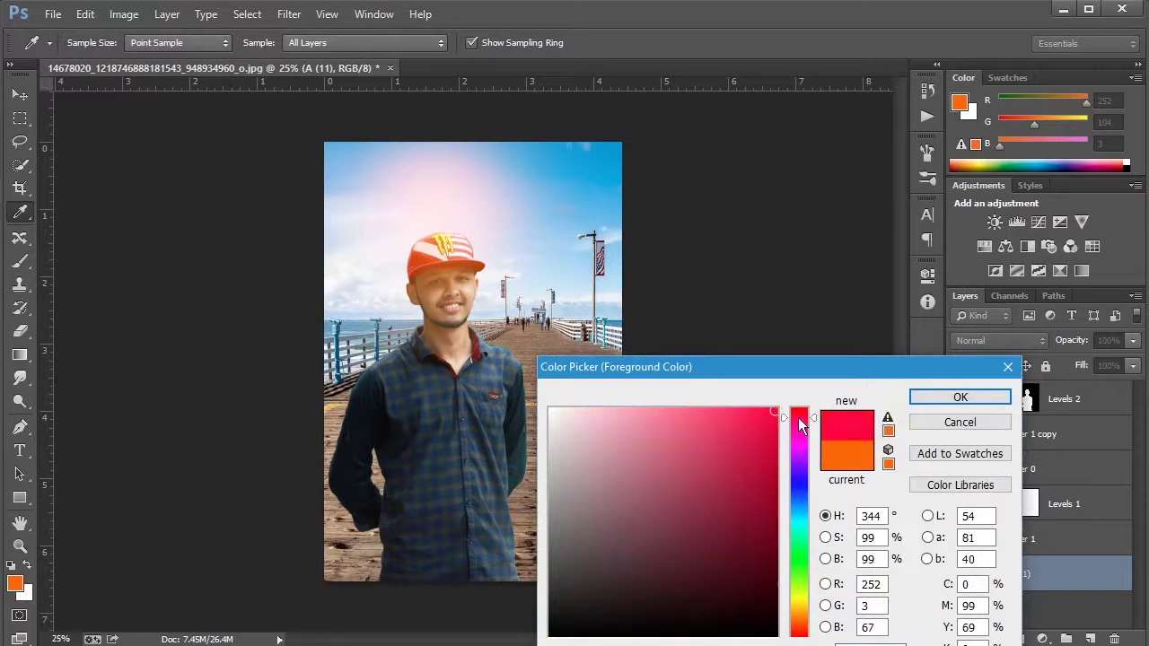
left_click(958, 397)
Switch to a soft round tip shrunk to 175 px and set the blend mode to Screen.
key("bracketleft")
key("bracketleft")
key("bracketleft")
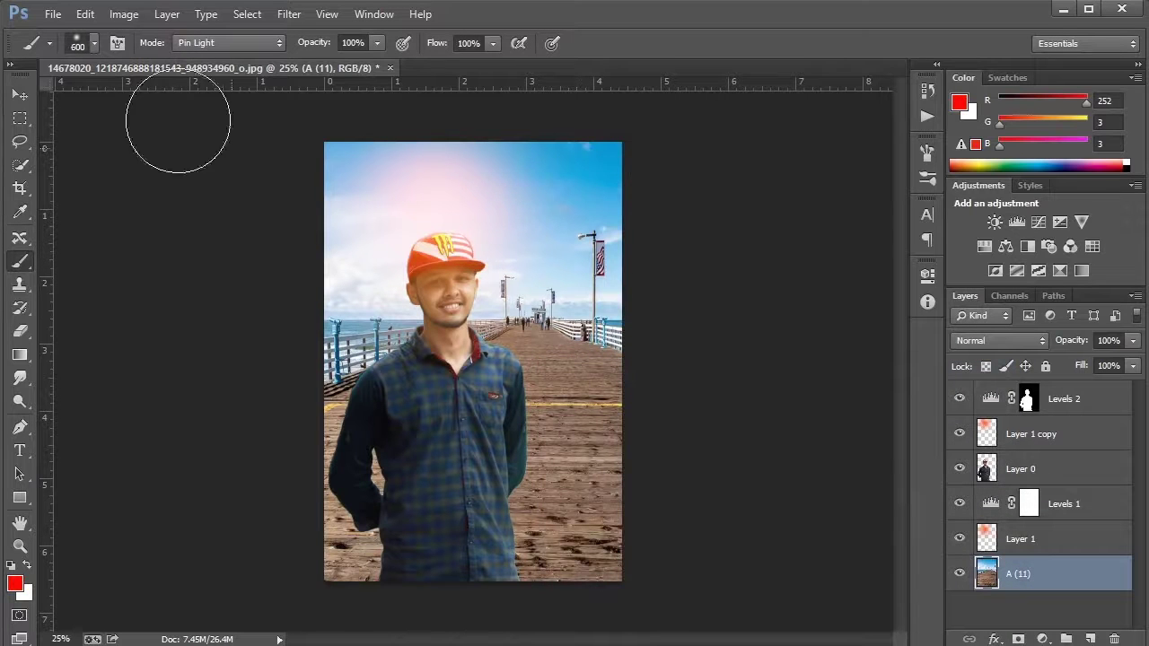
key("bracketleft")
left_click(94, 43)
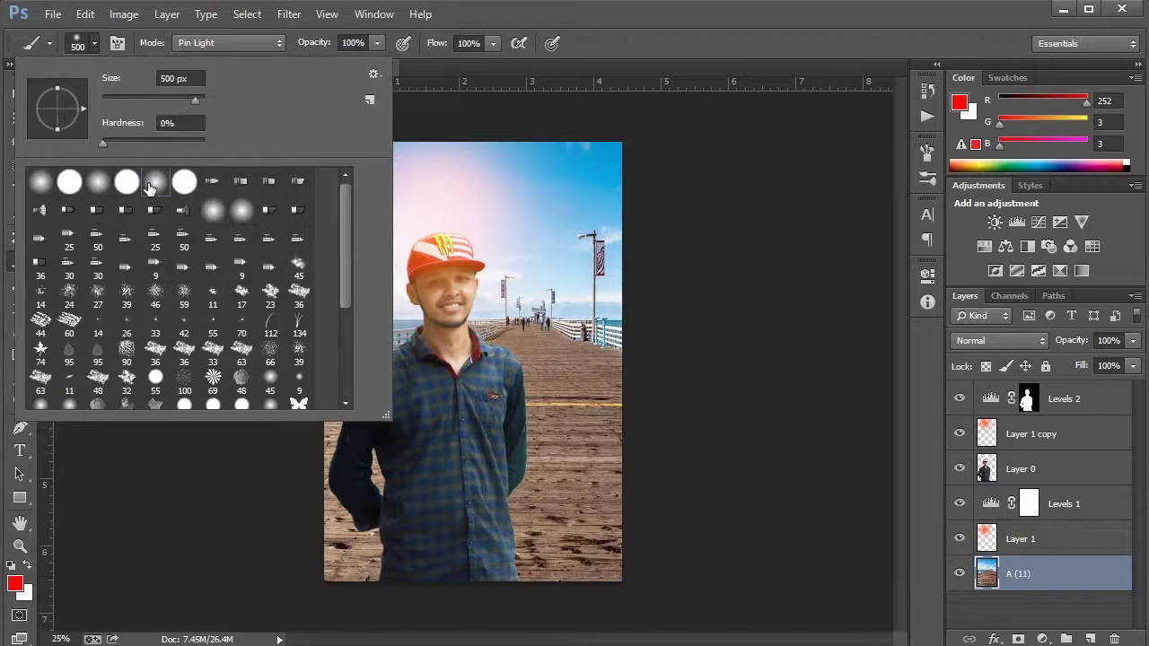
key("Escape")
key("bracketleft")
key("bracketleft")
key("bracketleft")
key("bracketleft")
key("bracketleft")
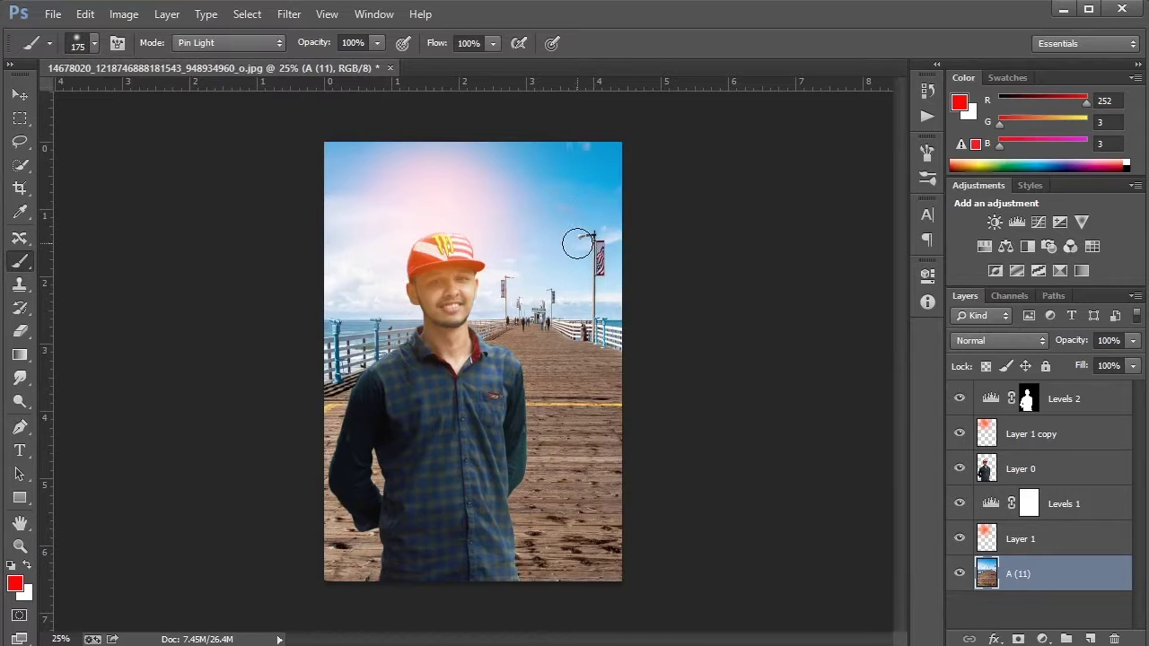
key("bracketleft")
key("bracketleft")
key("bracketleft")
key("bracketleft")
left_click(973, 340)
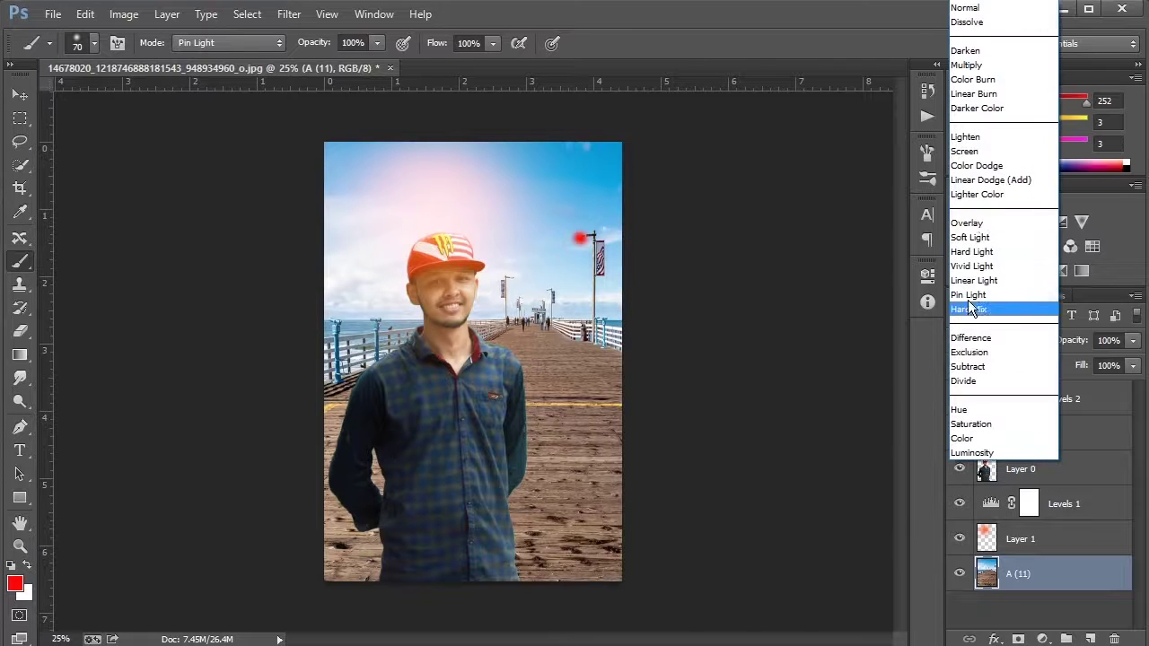
left_click(986, 153)
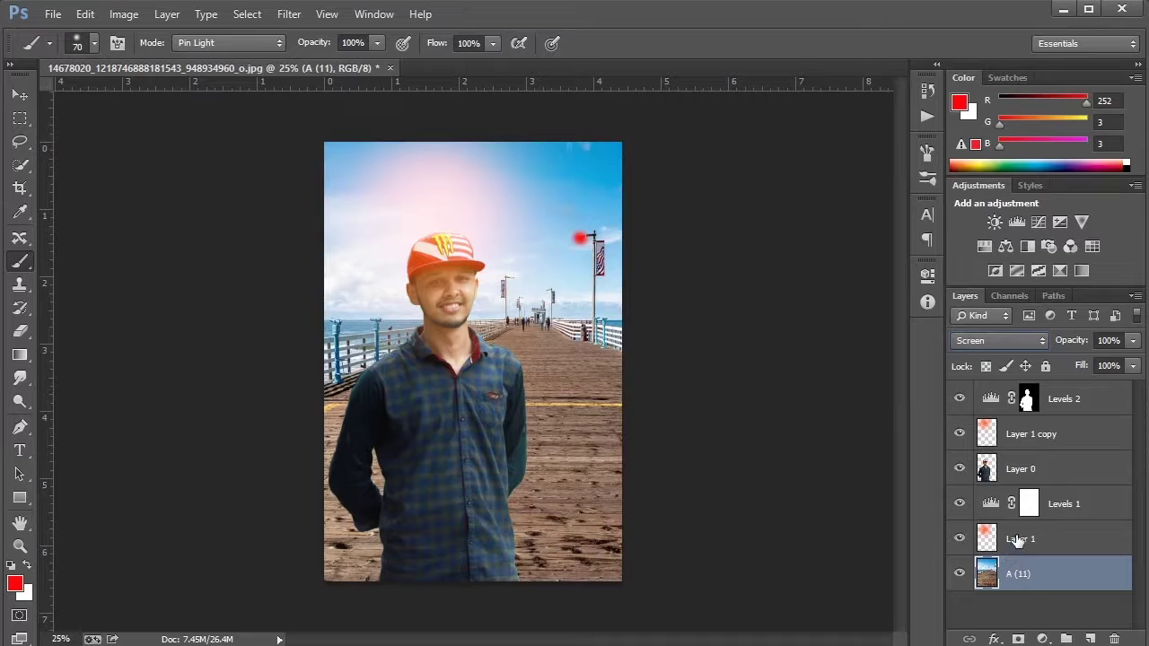
left_click_drag(1020, 572, 1077, 637)
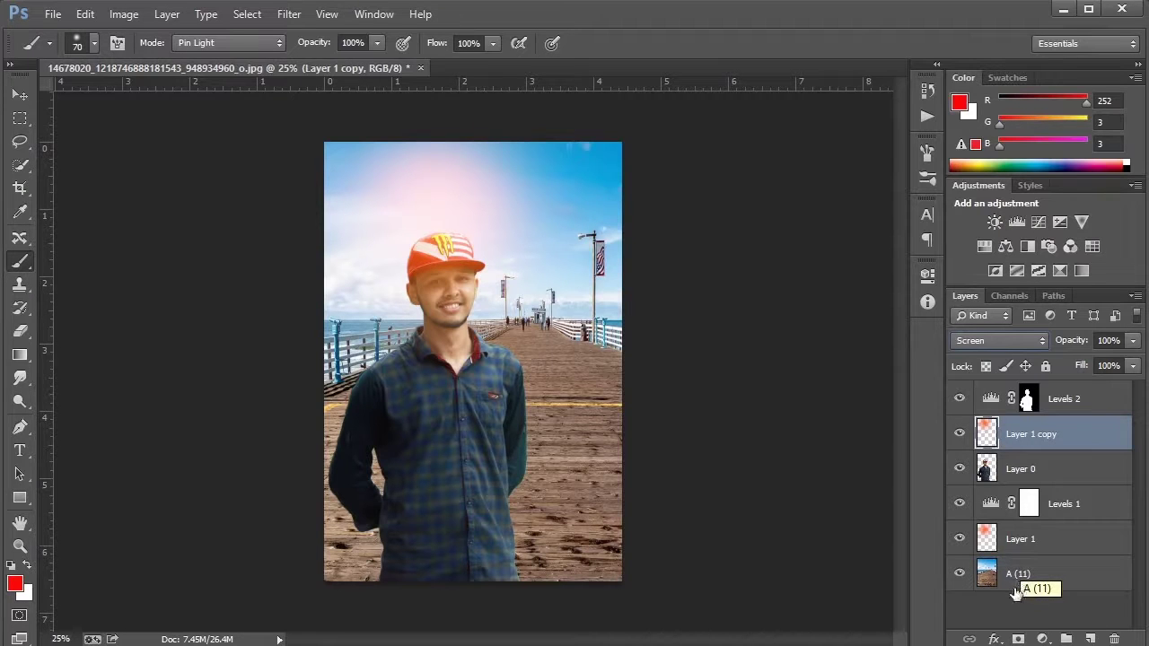
On a new layer, try a red lamp-top spot in Screen mode, then undo it.
left_click(1089, 638)
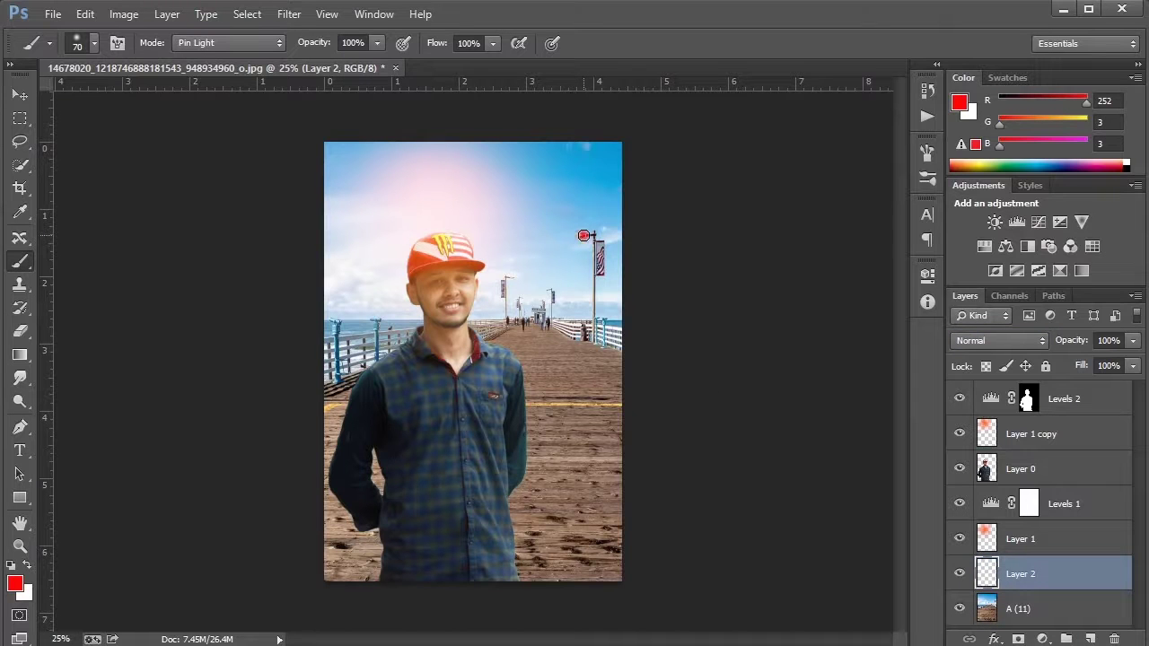
left_click(583, 236)
left_click(980, 342)
left_click(970, 148)
key("ctrl+alt+z")
key("ctrl+alt+z")
Switch to white and set Layer 2 to Screen blending at 67% opacity.
left_click(27, 565)
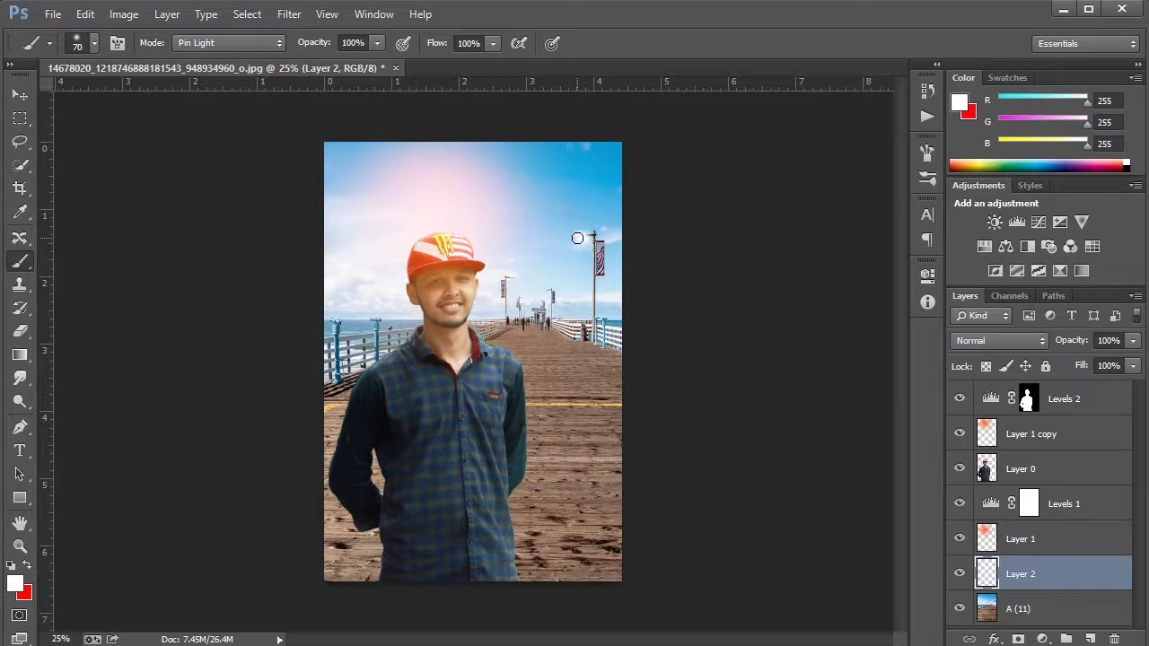
left_click(992, 341)
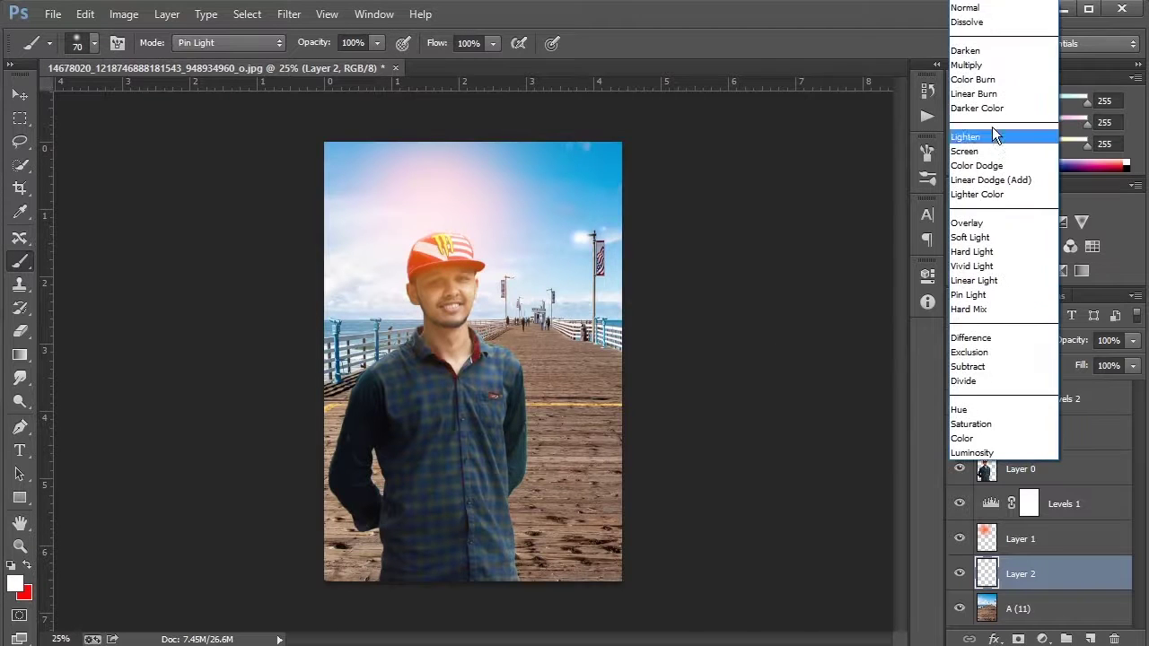
left_click(992, 151)
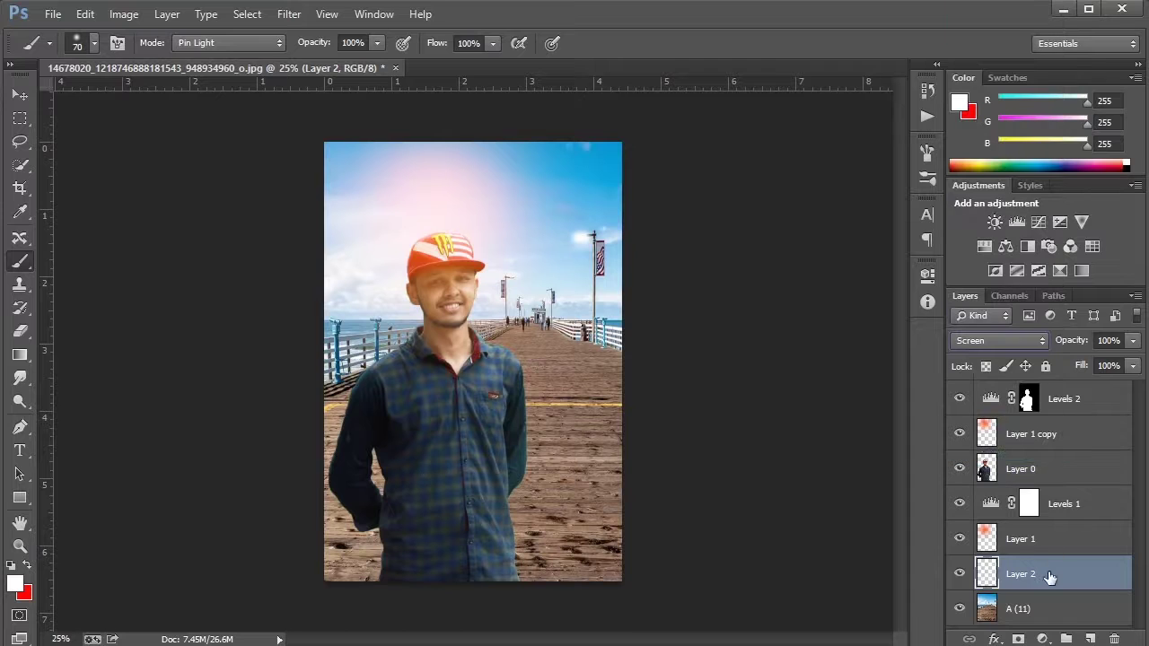
left_click(1133, 341)
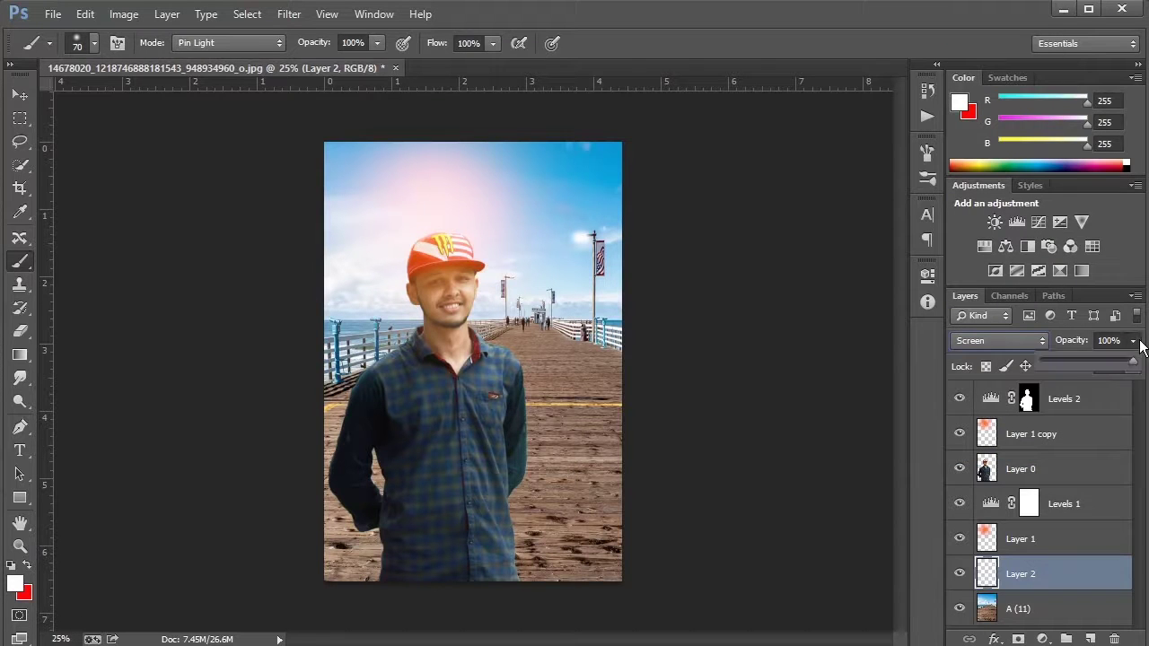
left_click(1103, 369)
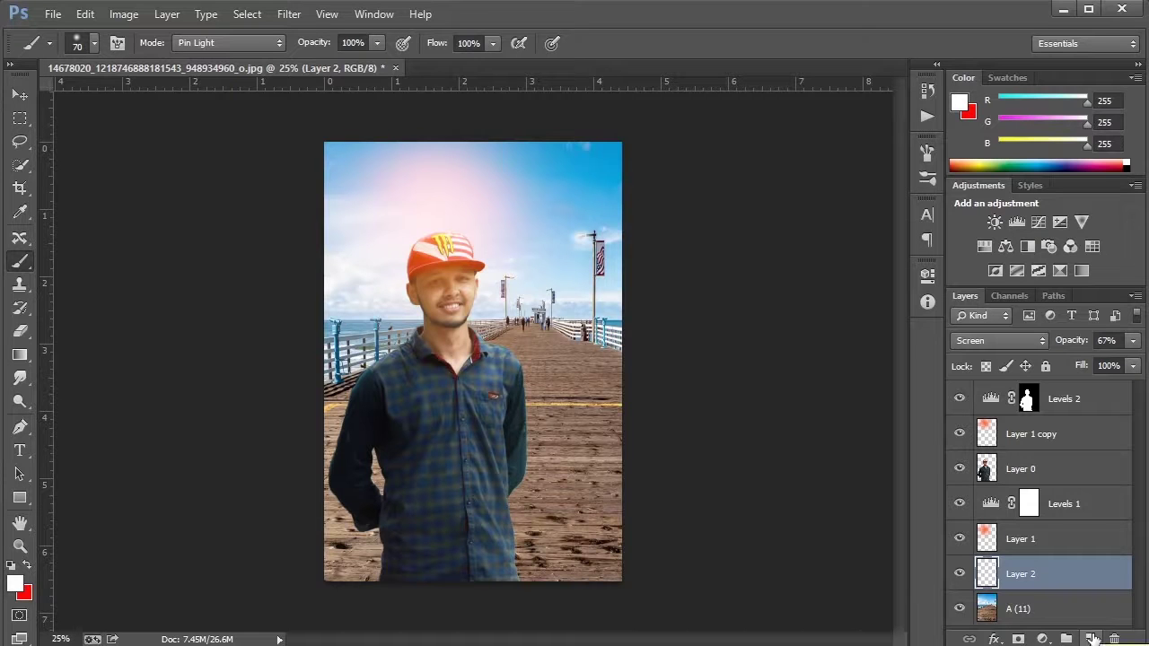
Add a new empty Layer 3 and pick orange (251, 111, 18) as the foreground colour.
left_click(1090, 638)
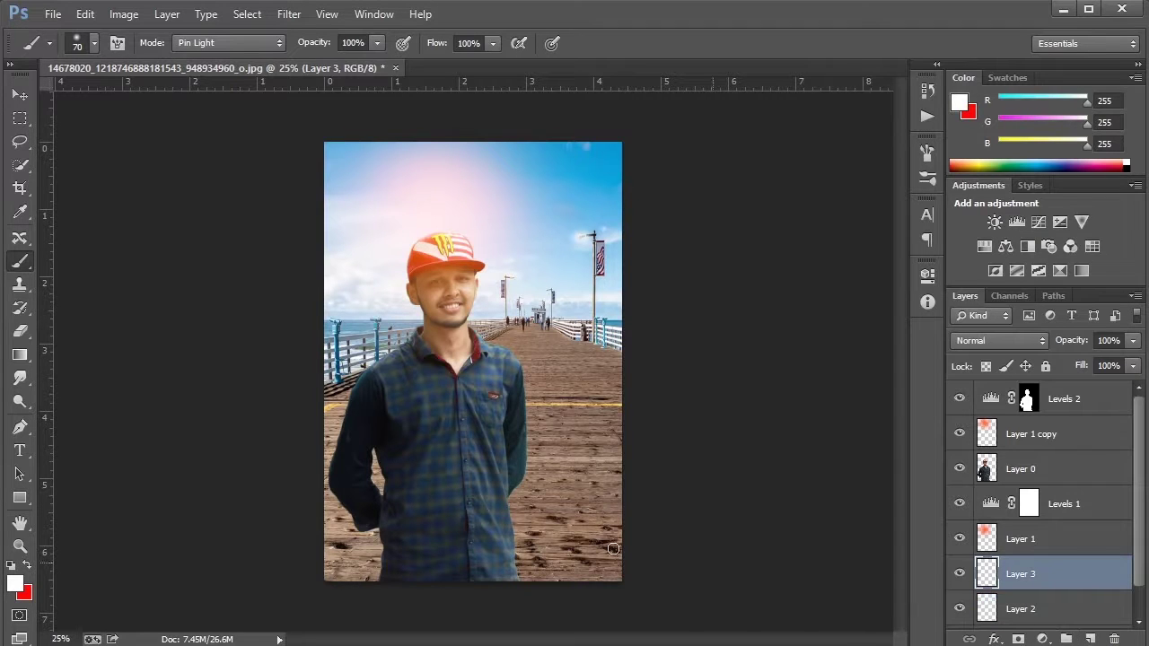
left_click(29, 565)
left_click(19, 583)
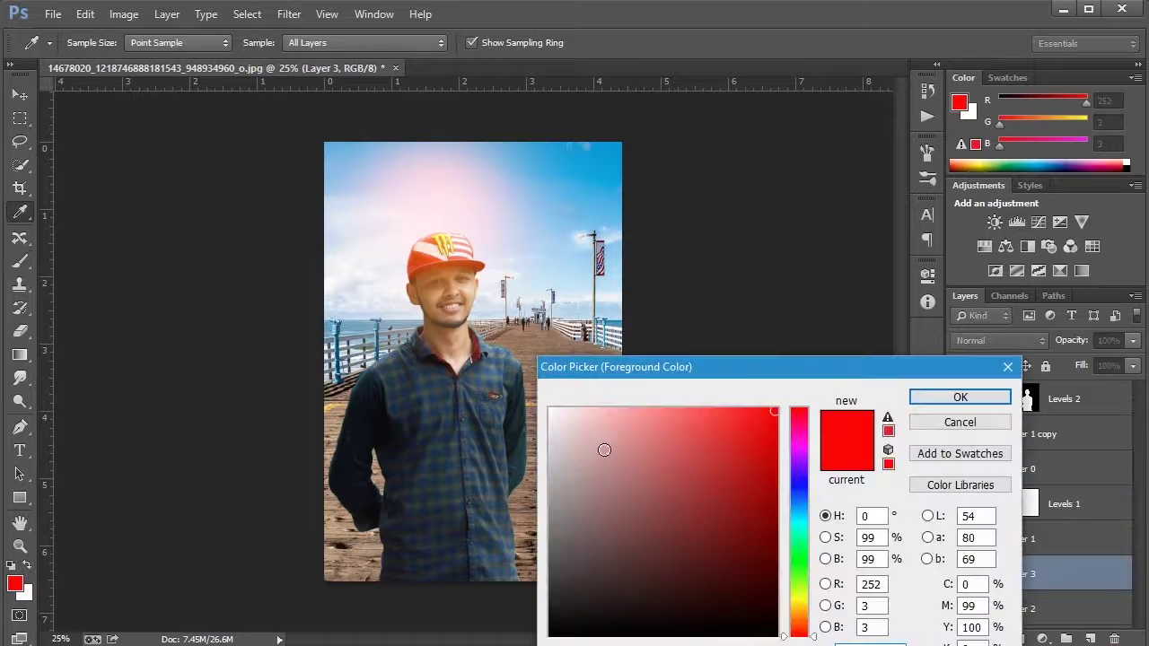
left_click(453, 188)
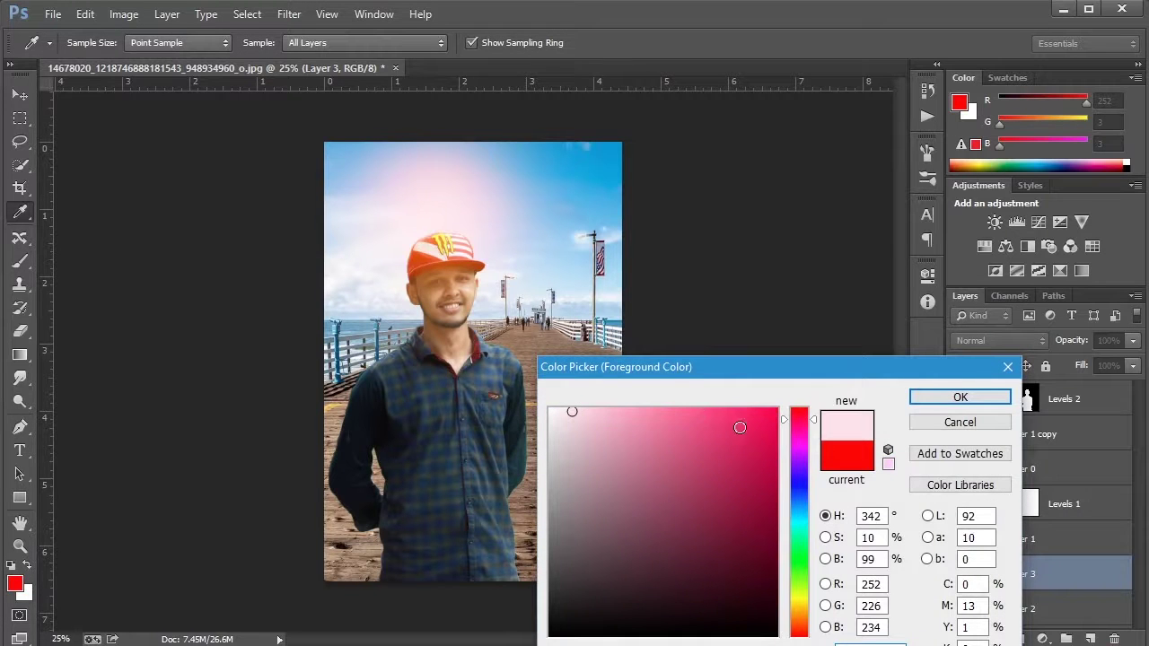
left_click_drag(794, 443, 806, 618)
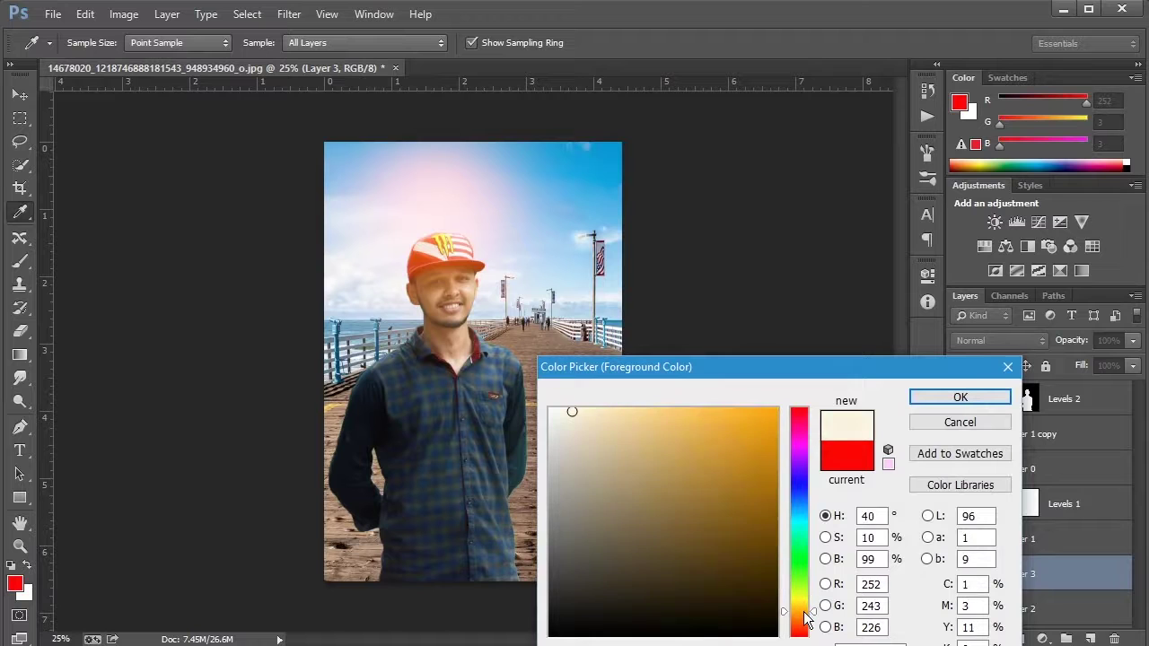
left_click_drag(805, 618, 805, 622)
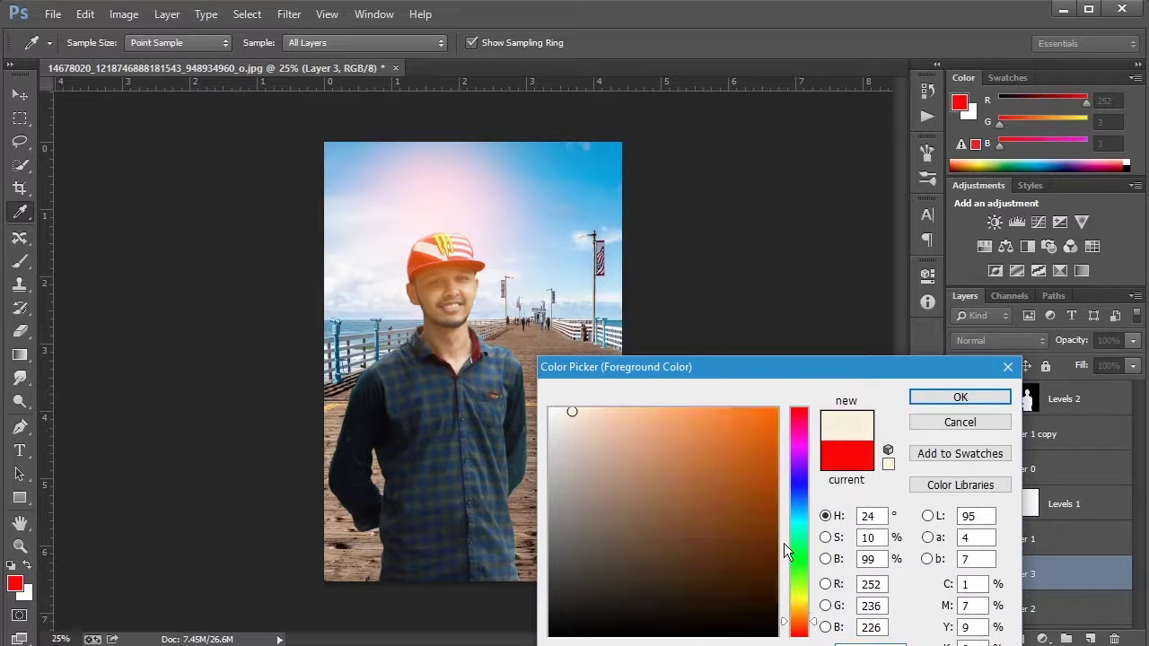
left_click(765, 415)
Paint a wide 1000 px orange wash over the image's right side on Layer 3.
left_click(961, 397)
key("b")
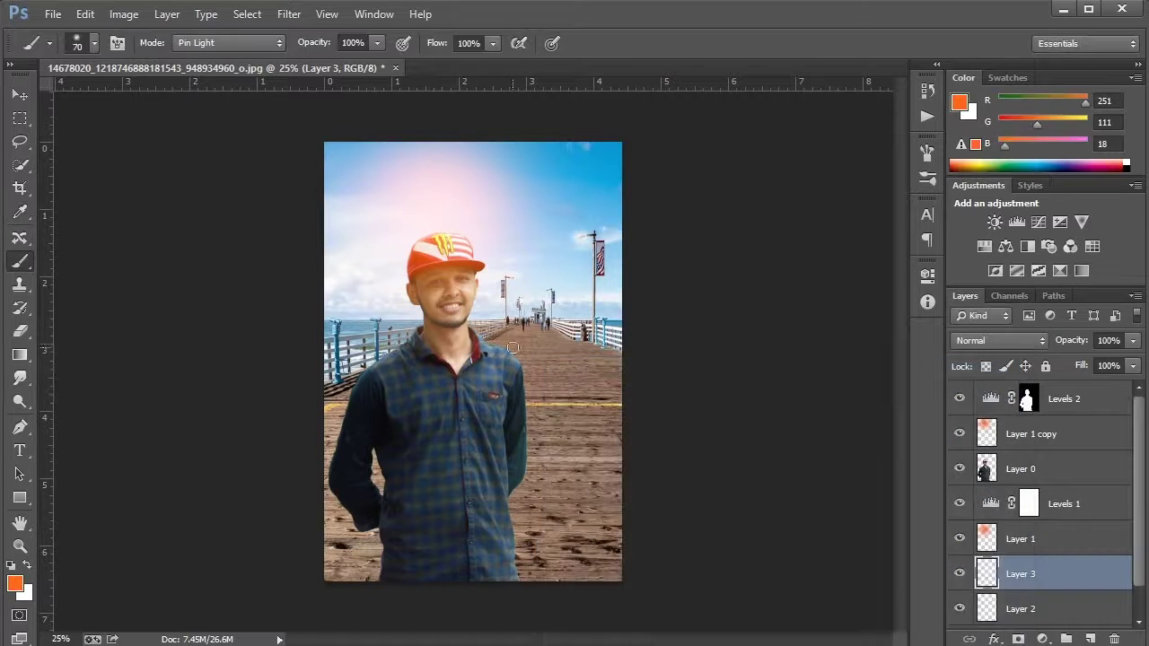
key("bracketright")
key("bracketright")
key("bracketright")
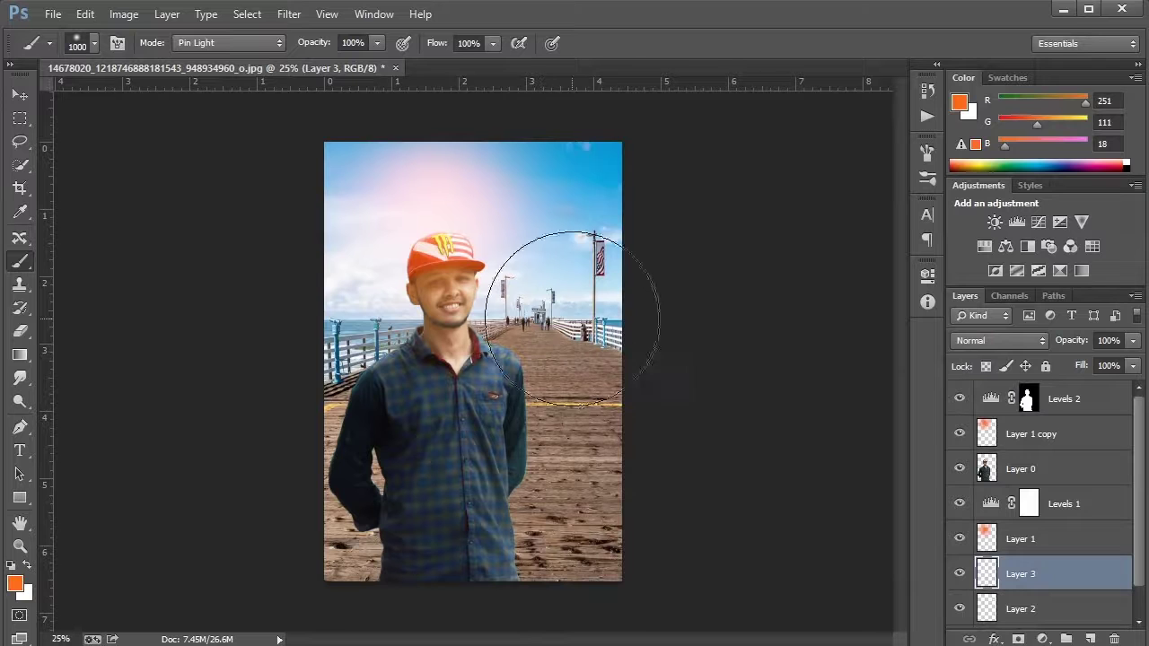
mouse_move(592, 359)
left_mouse_down()
mouse_move(591, 584)
mouse_move(547, 584)
left_mouse_up()
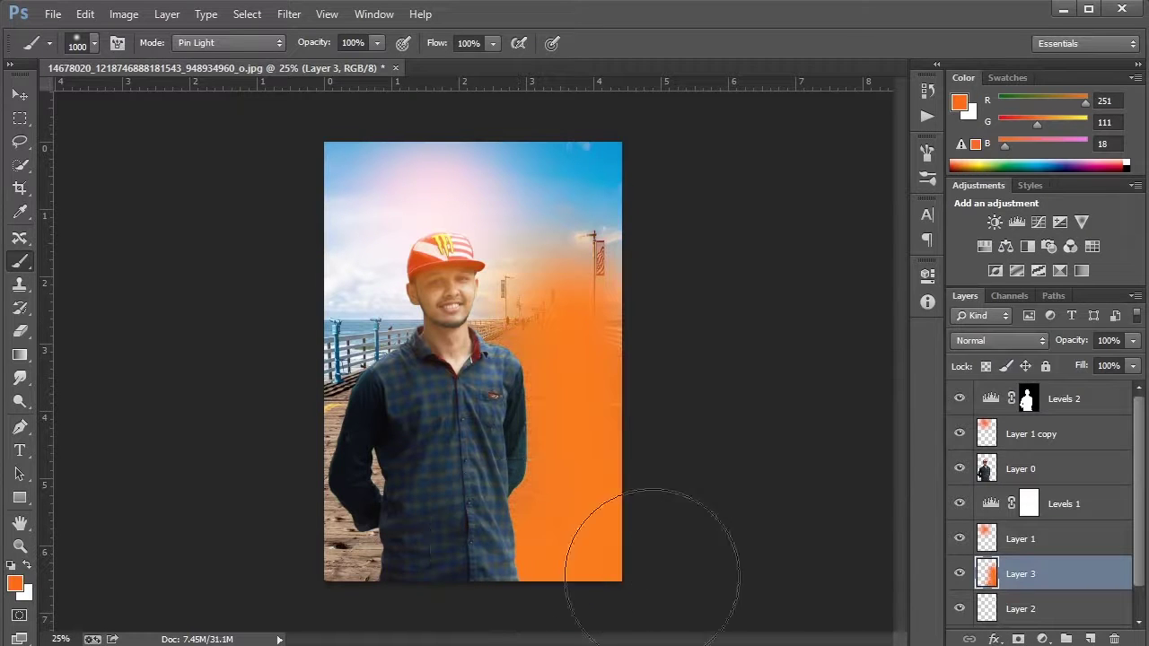
Set Layer 3 to Screen at 68% opacity and move a duplicate of it above Layer 0.
left_click(999, 340)
left_click(987, 236)
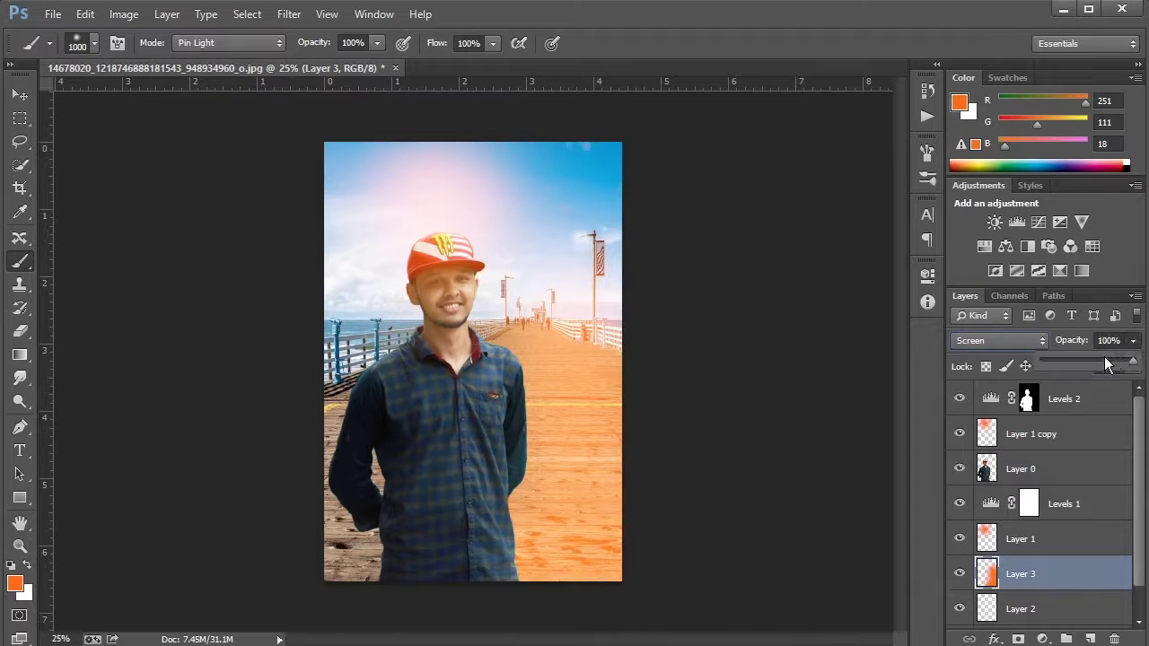
left_click_drag(1134, 348, 1096, 359)
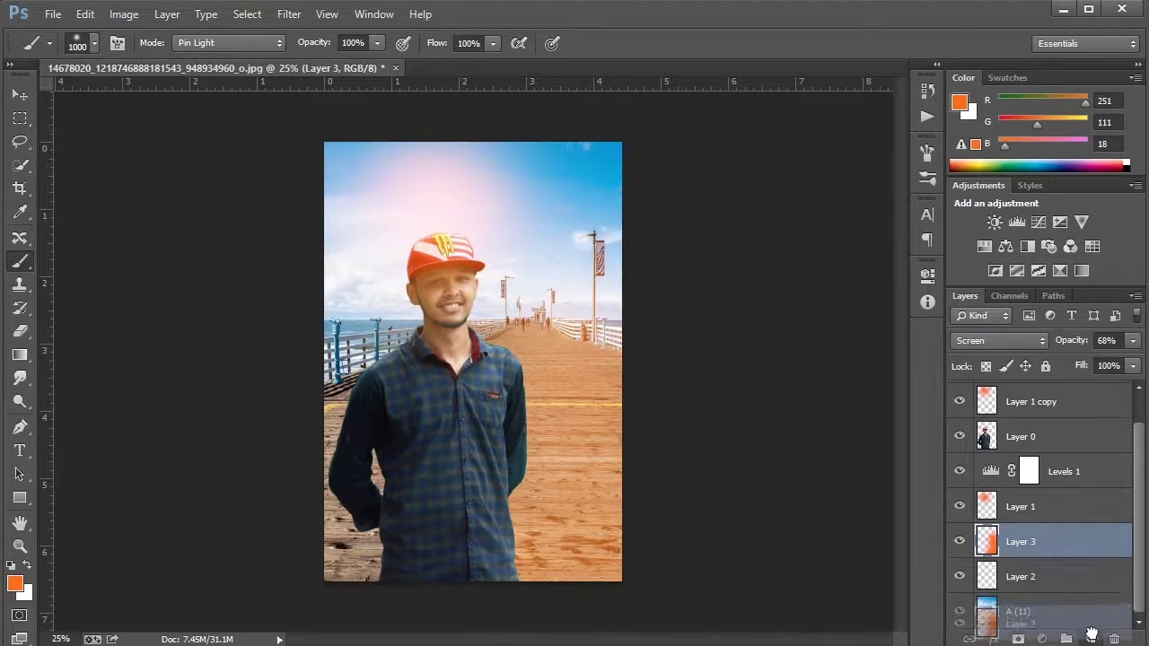
left_click_drag(1055, 592, 1090, 639)
left_click_drag(1068, 552, 1066, 431)
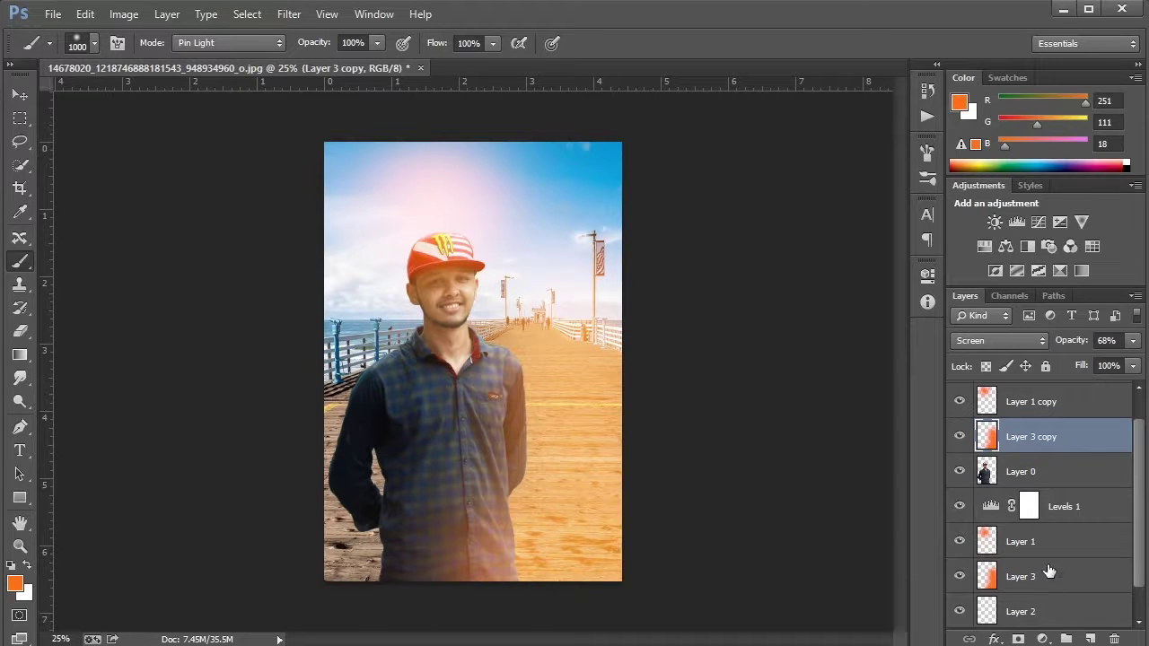
left_click(1133, 340)
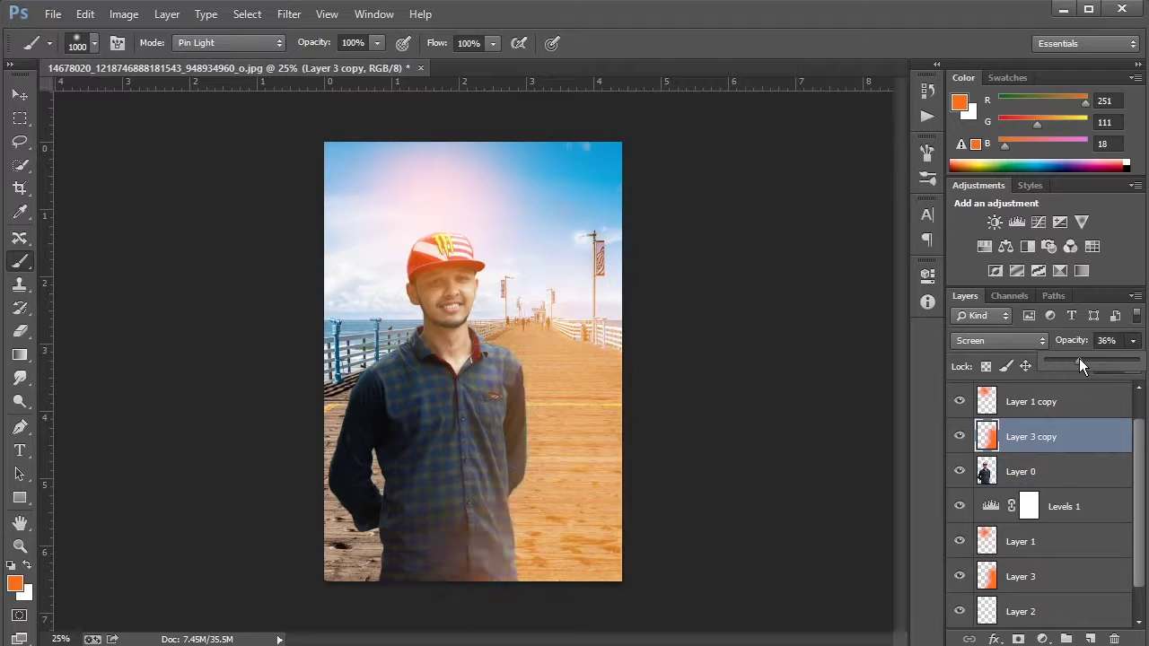
left_click(1077, 550)
Lower the original Layer 3's opacity to 27%.
left_click(1070, 579)
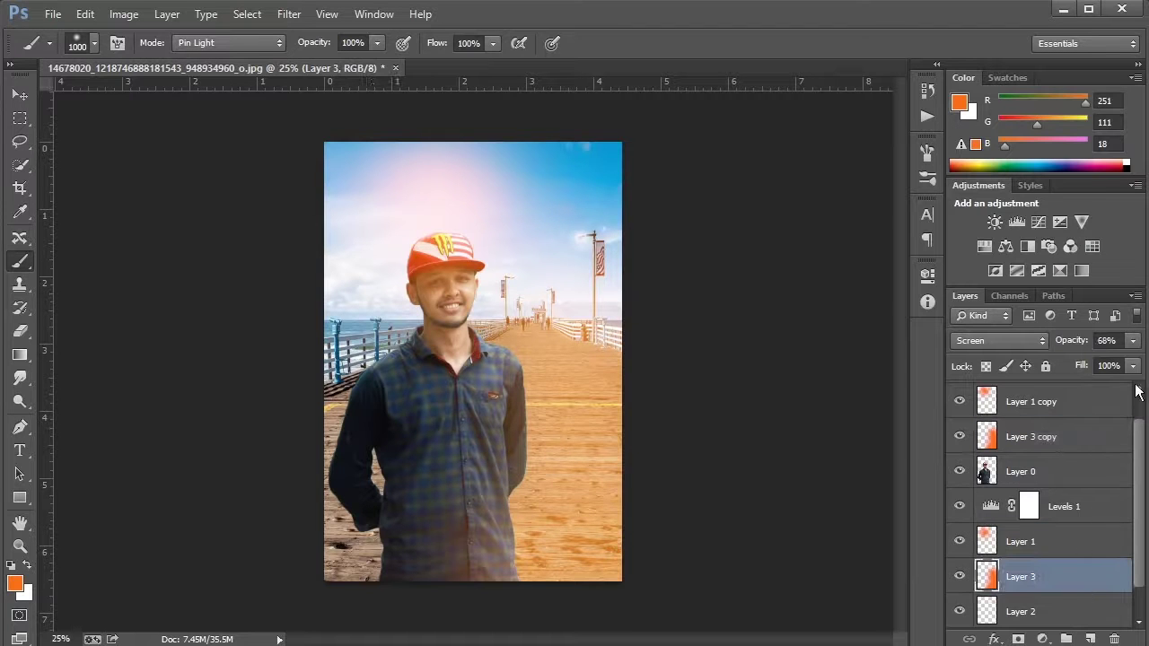
left_click(1133, 340)
left_click_drag(1134, 360, 1087, 360)
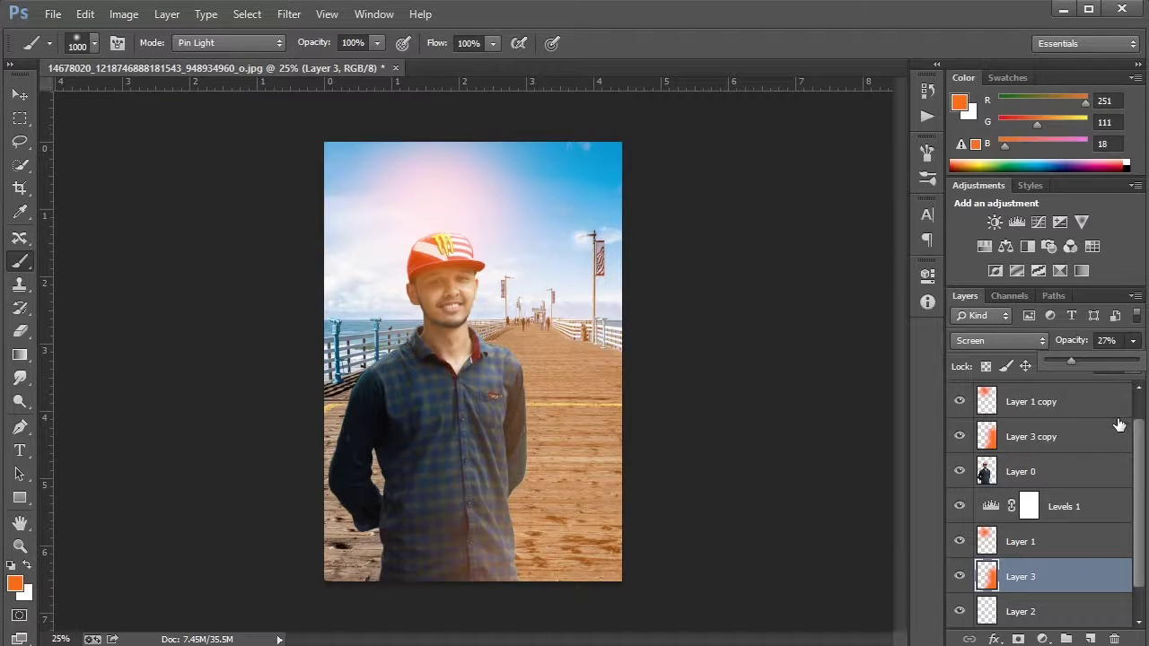
left_click(1089, 387)
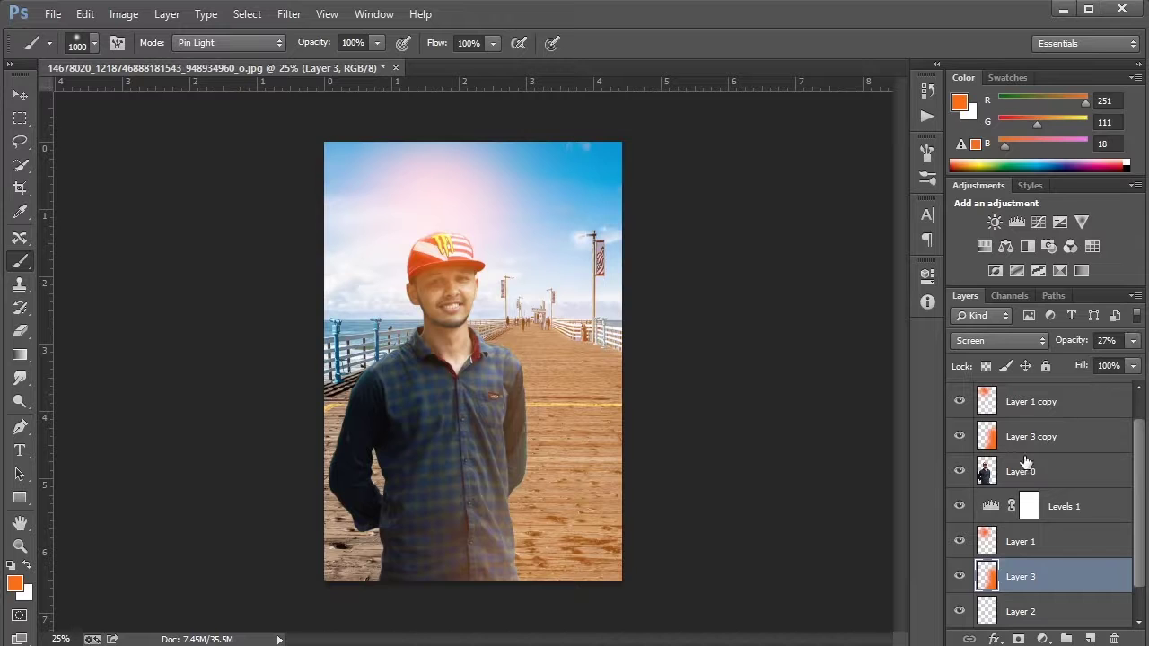
Try a 400 px orange stroke over the man's left shoulder on Layer 0, then undo it.
key("bracketleft")
key("bracketleft")
key("bracketleft")
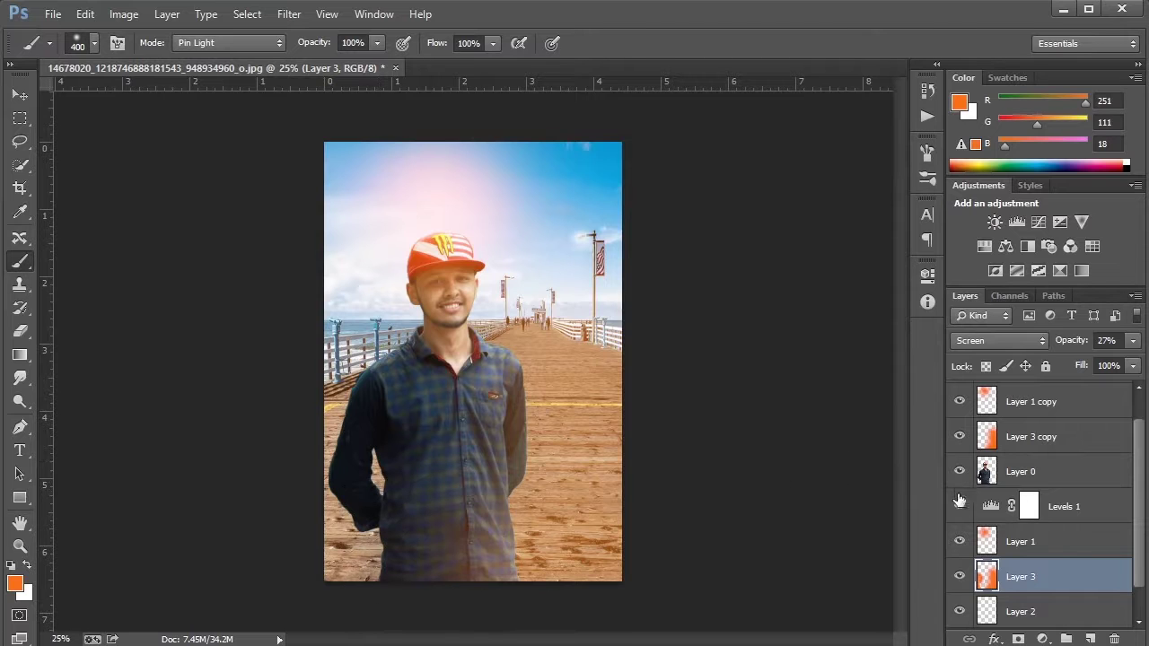
left_click(1024, 473)
left_click_drag(384, 355, 346, 467)
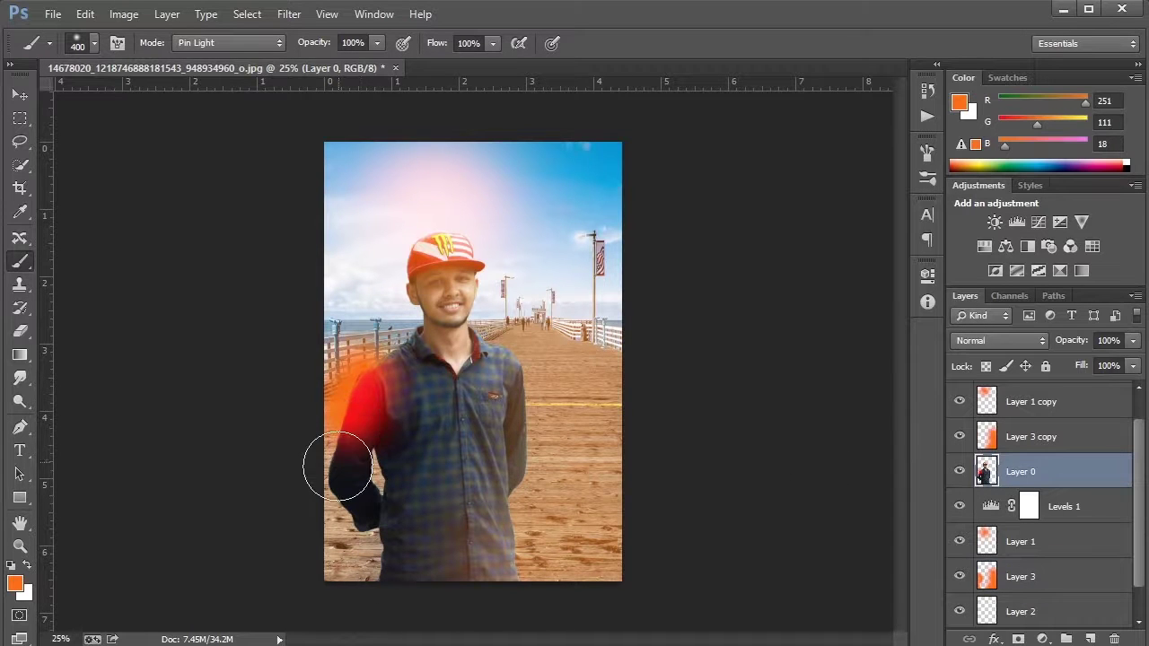
key("ctrl+z")
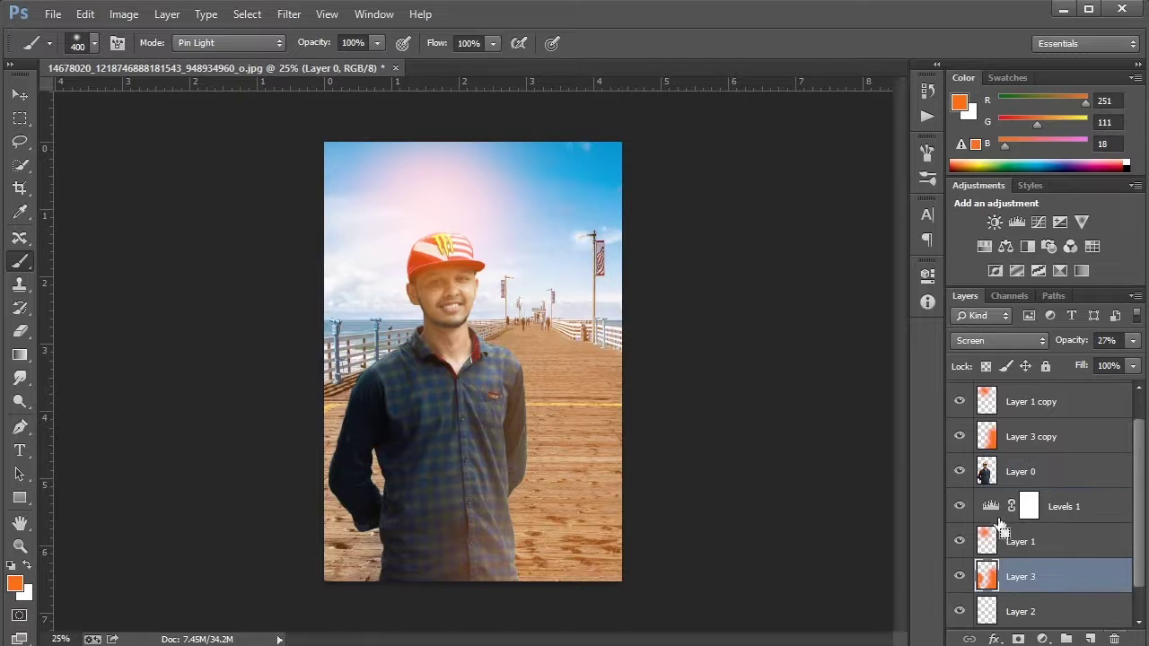
Add Layer 4 above Layer 0 with orange over the man's left arm, Screen at 17% opacity.
left_click(1090, 639)
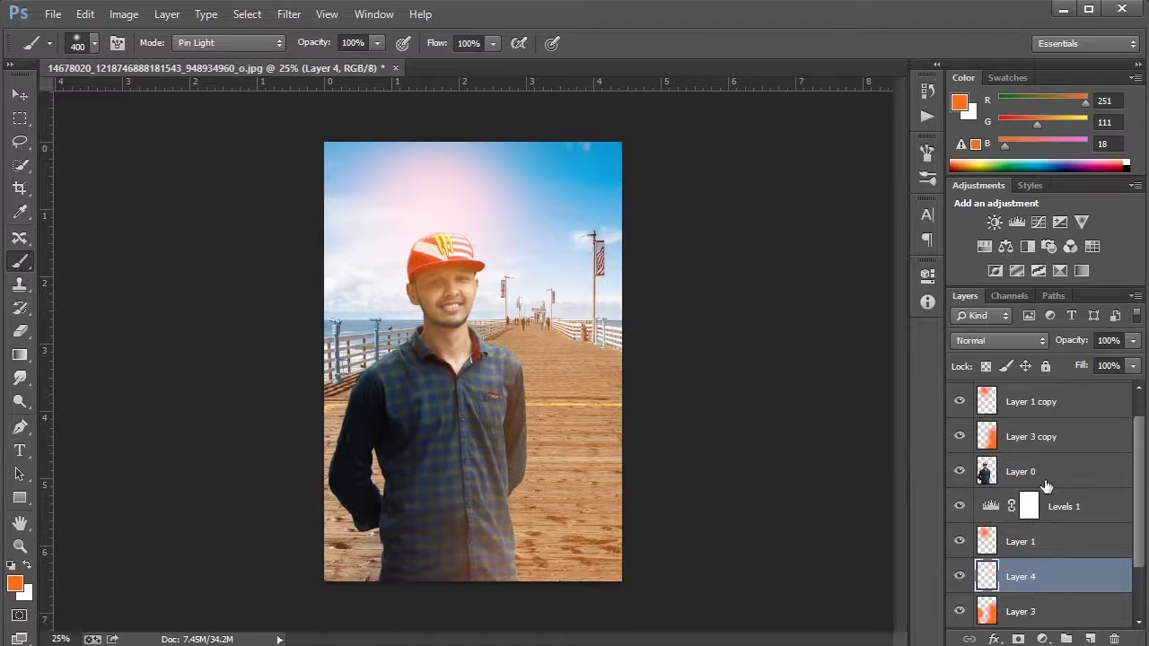
left_click_drag(1055, 583, 1032, 462)
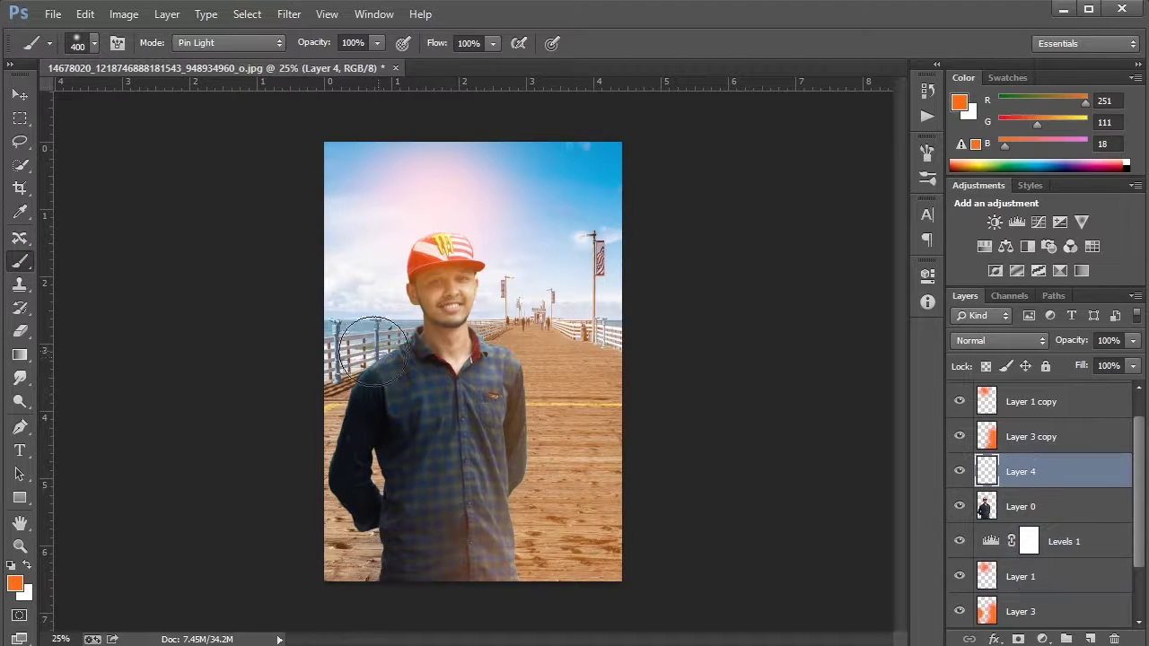
left_click_drag(375, 352, 319, 518)
left_click(1008, 340)
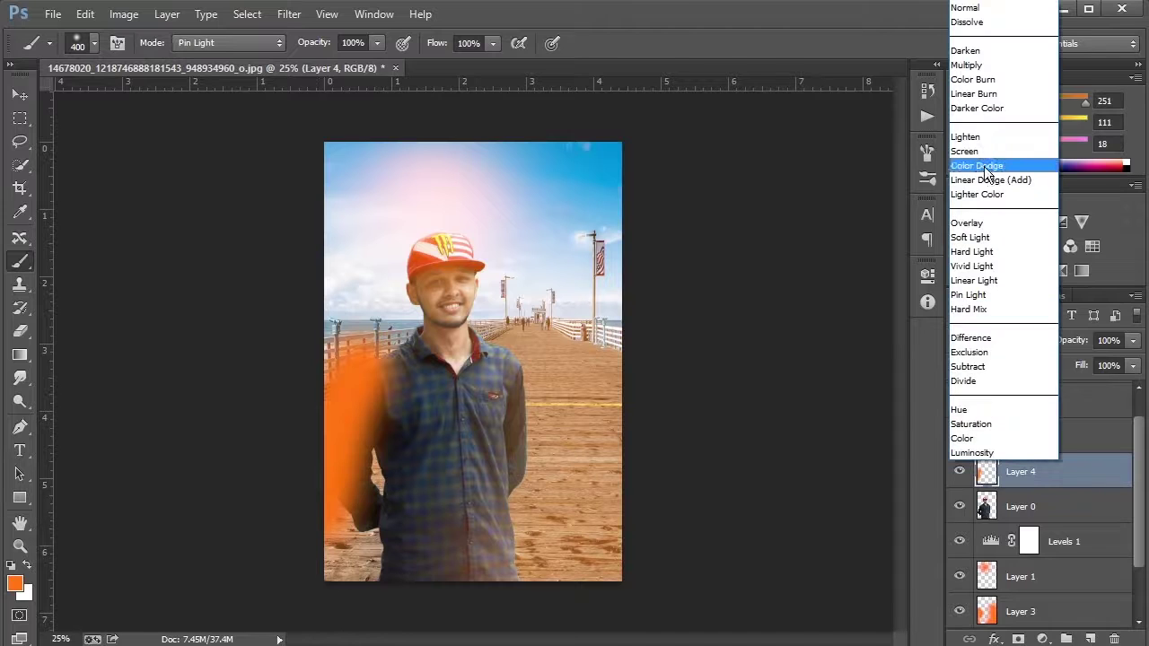
left_click(1014, 148)
left_click(1133, 341)
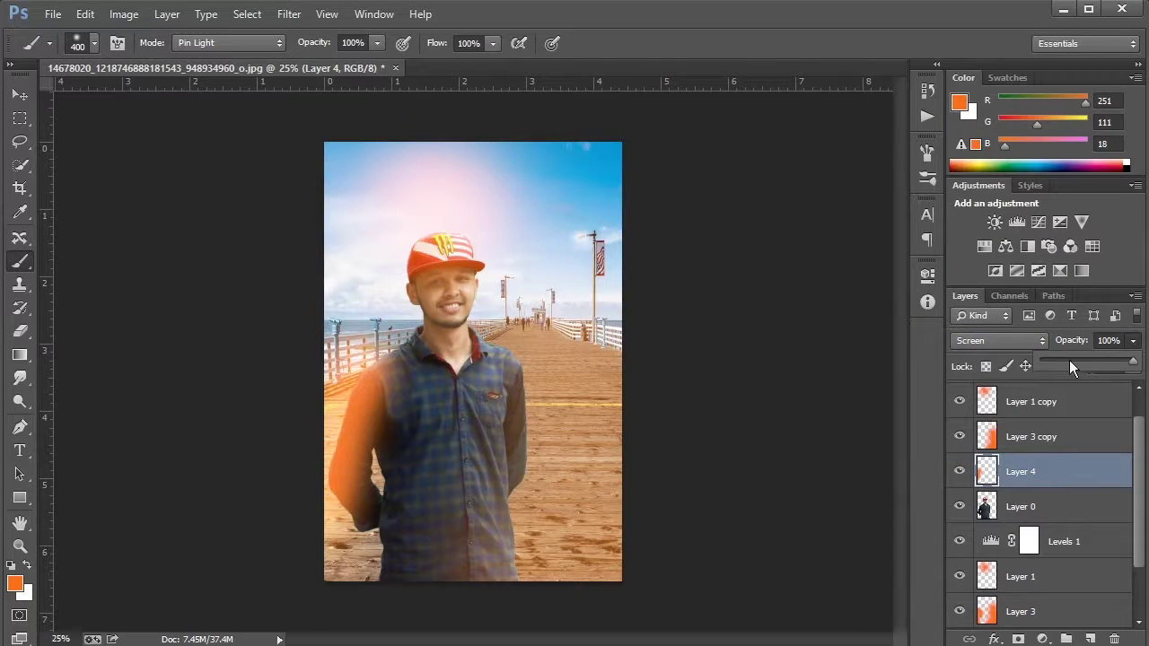
left_click(1067, 361)
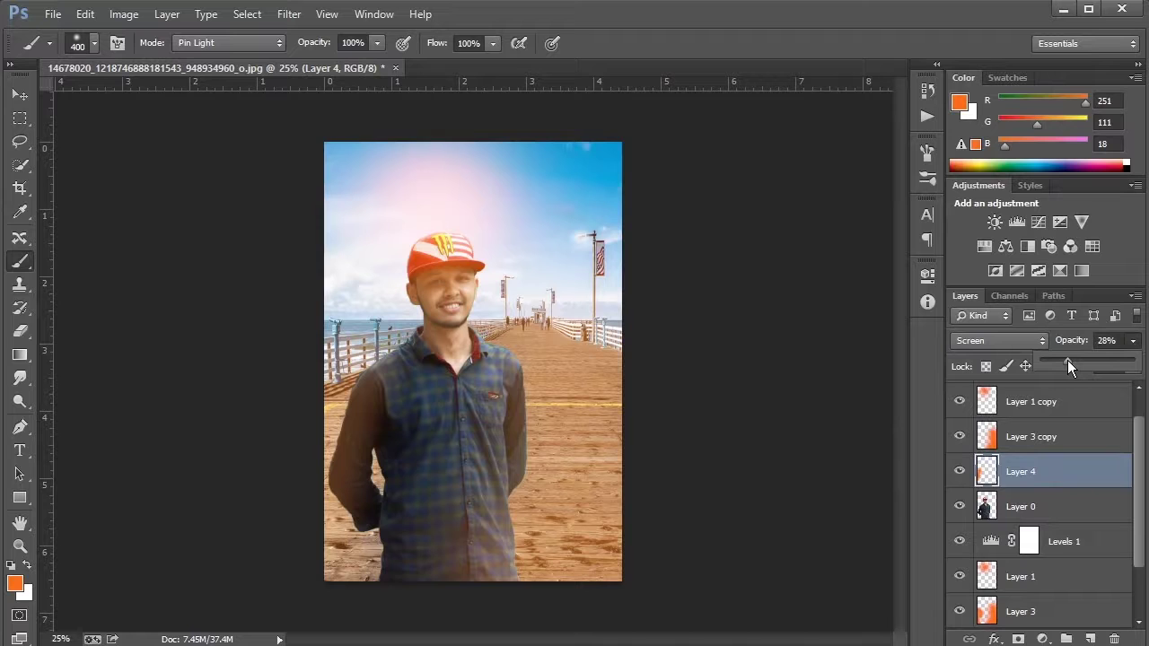
left_click_drag(1064, 359, 1056, 359)
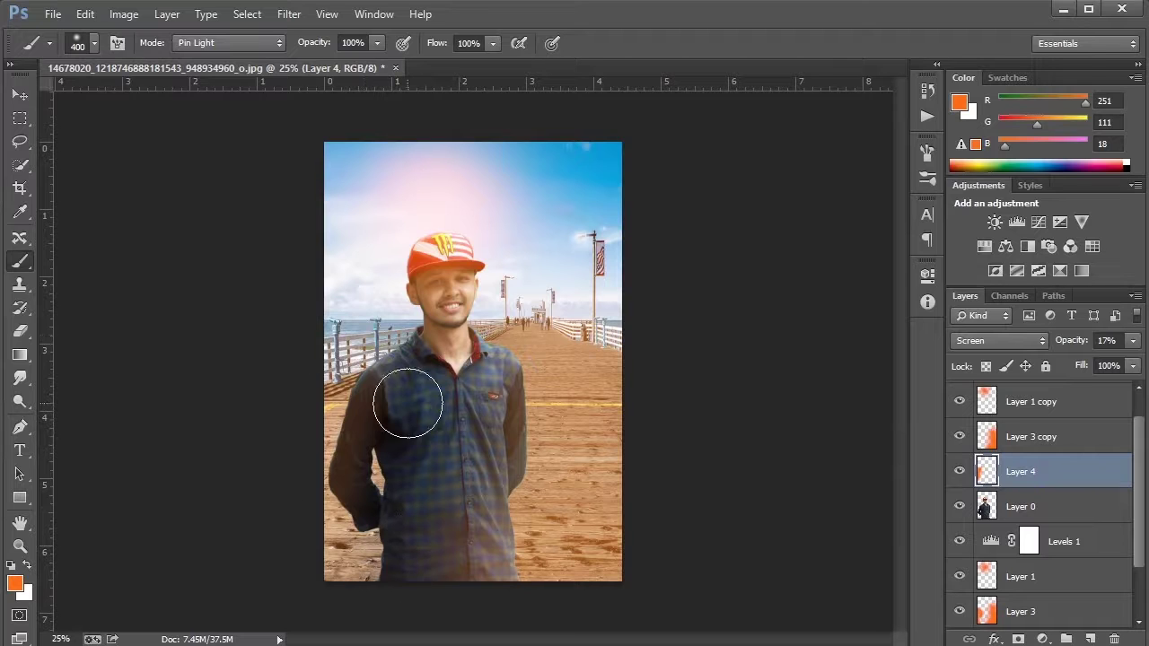
Try extra brush strokes over the man's arm and shirt, undoing both.
left_click_drag(410, 397, 422, 569)
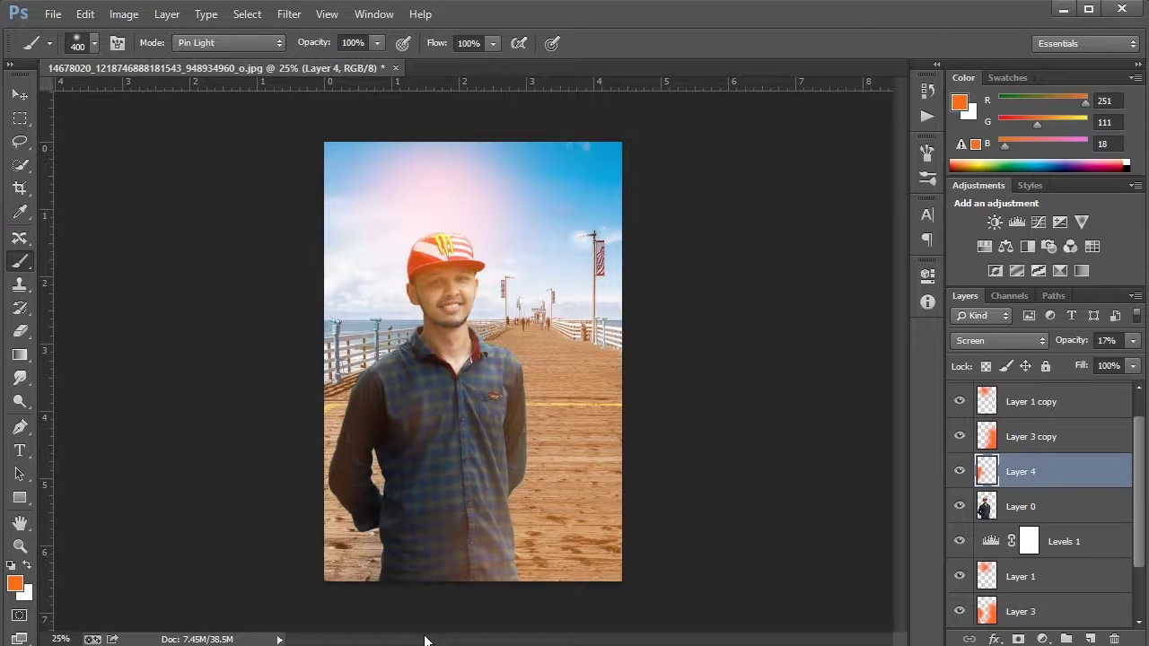
key("ctrl+z")
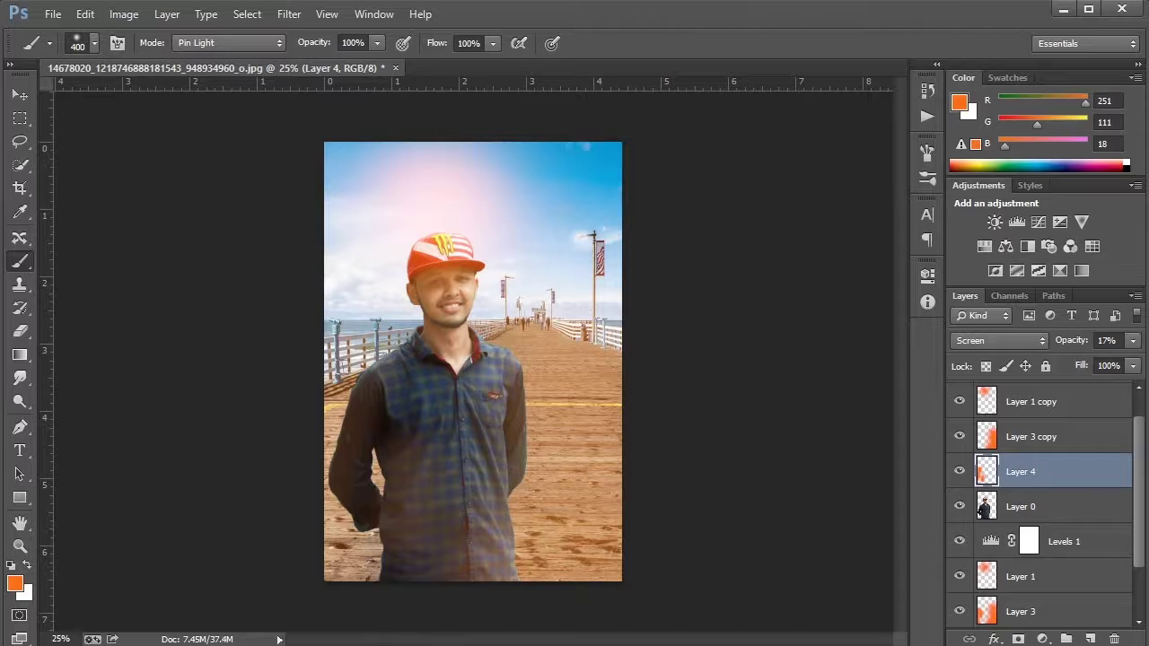
left_click_drag(448, 466, 431, 418)
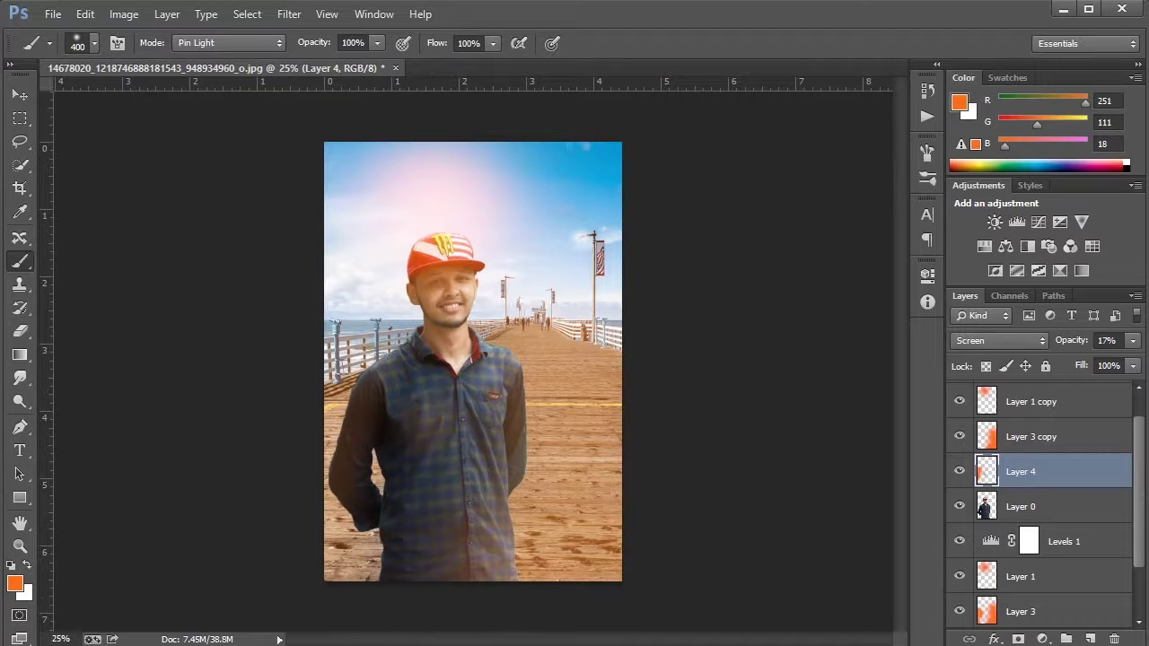
key("ctrl+z")
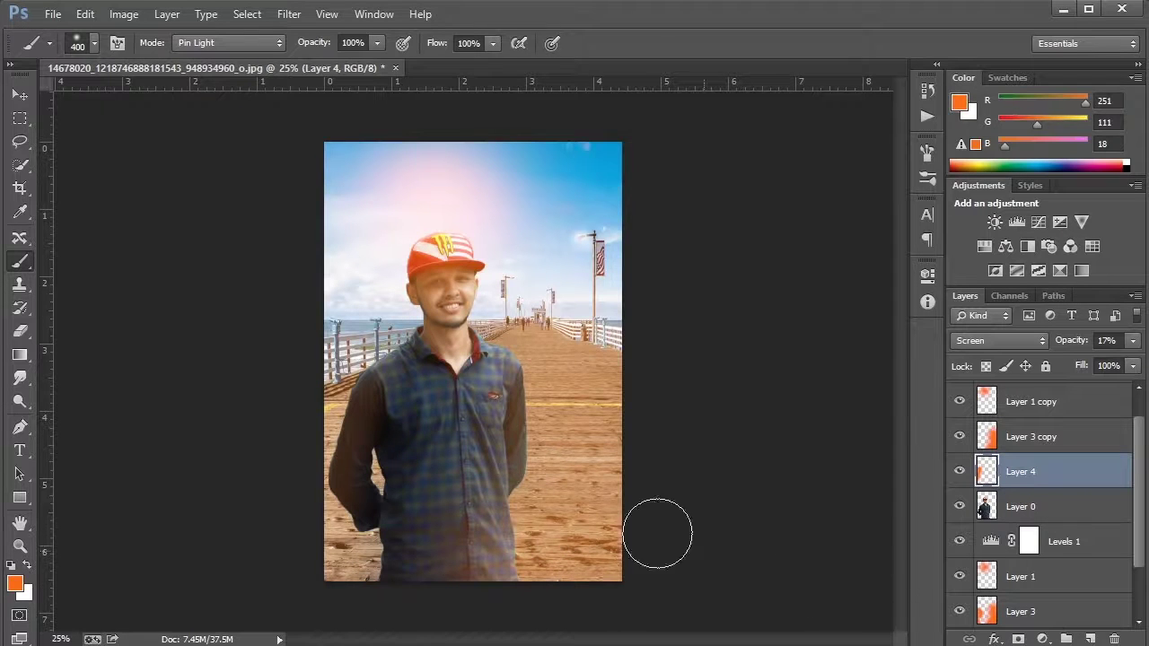
Add Layer 5 with a soft orange stroke on the man's left side, Screen at 10% opacity.
left_click(1089, 639)
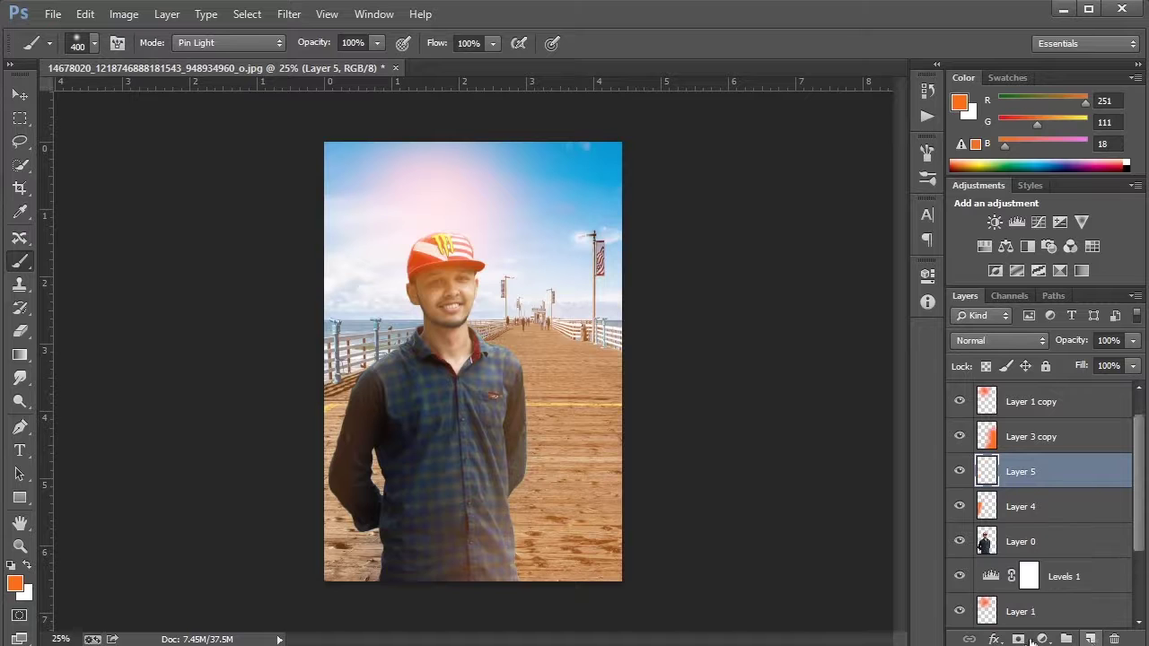
left_click_drag(404, 408, 384, 539)
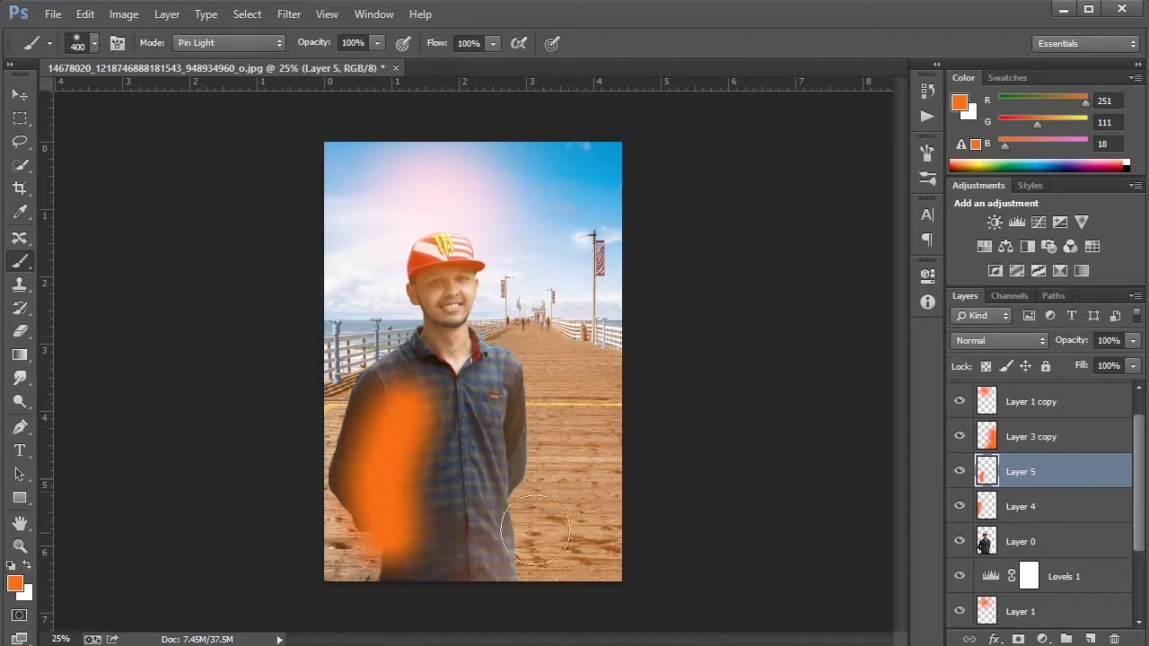
left_click(1028, 342)
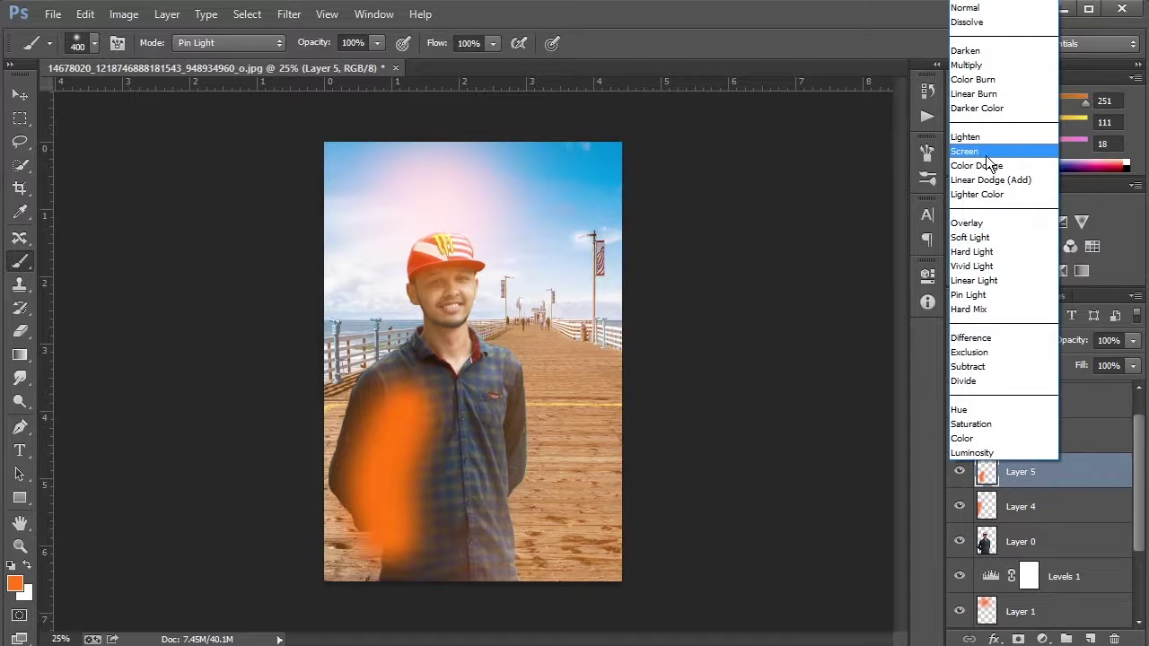
left_click(986, 153)
left_click(1132, 340)
left_click_drag(1108, 357, 1050, 358)
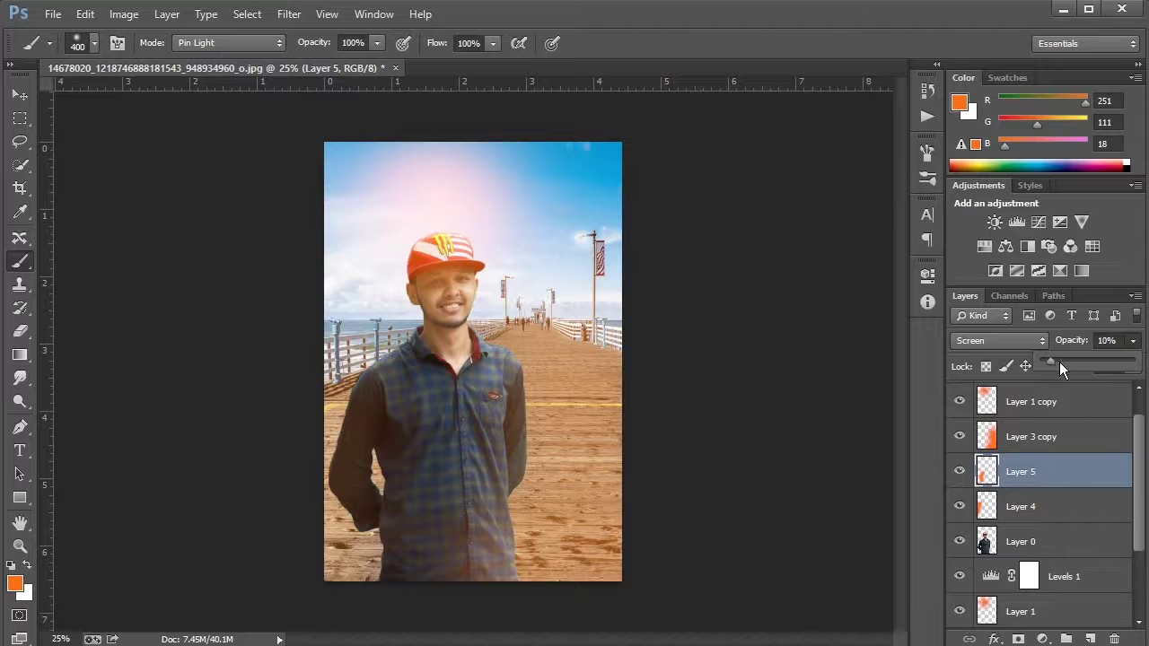
left_click(1097, 372)
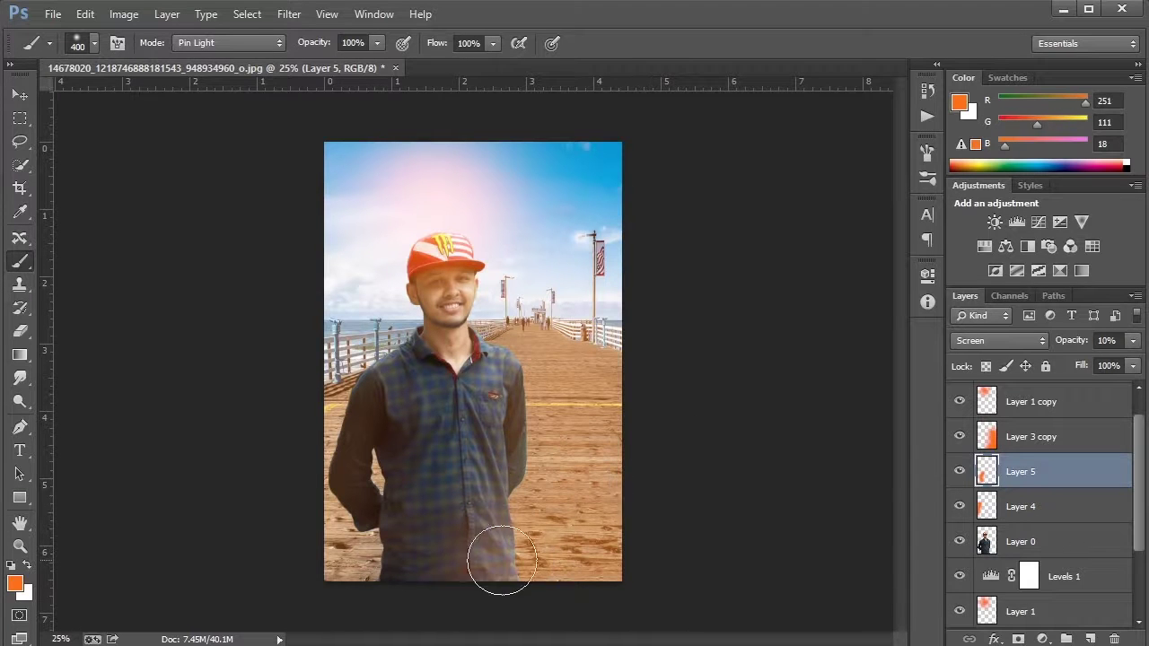
scroll(1037, 615, "down", 3)
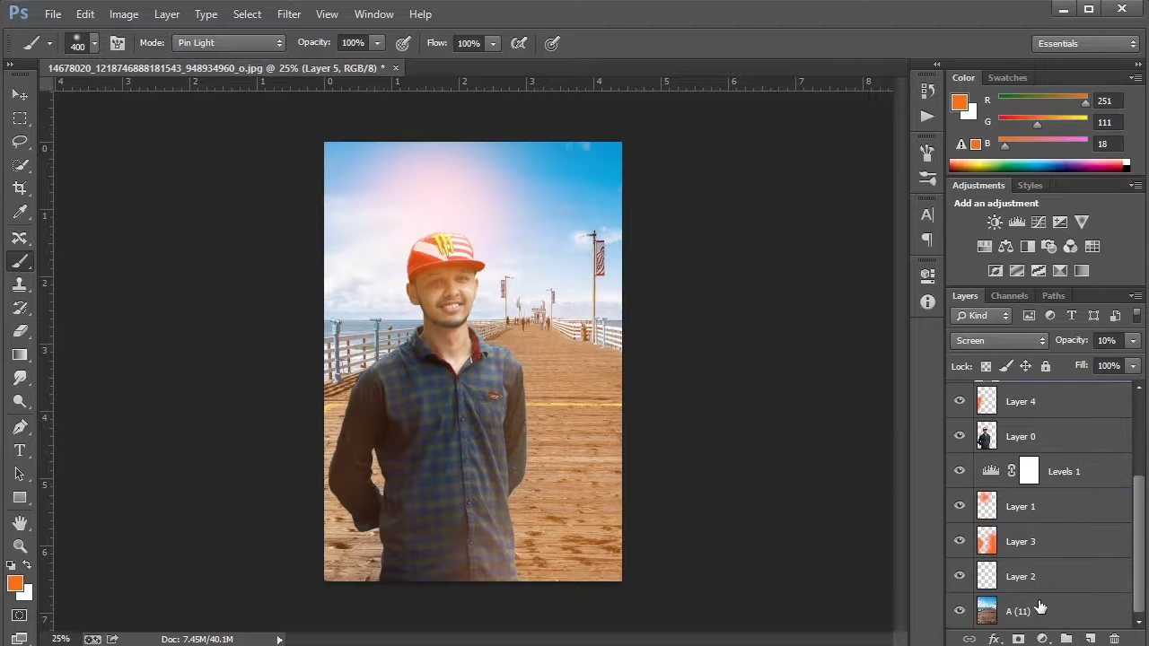
Apply a roughly 16 px Tilt-Shift blur to layer A (11), with the focus band lowered onto the man.
left_click(1032, 611)
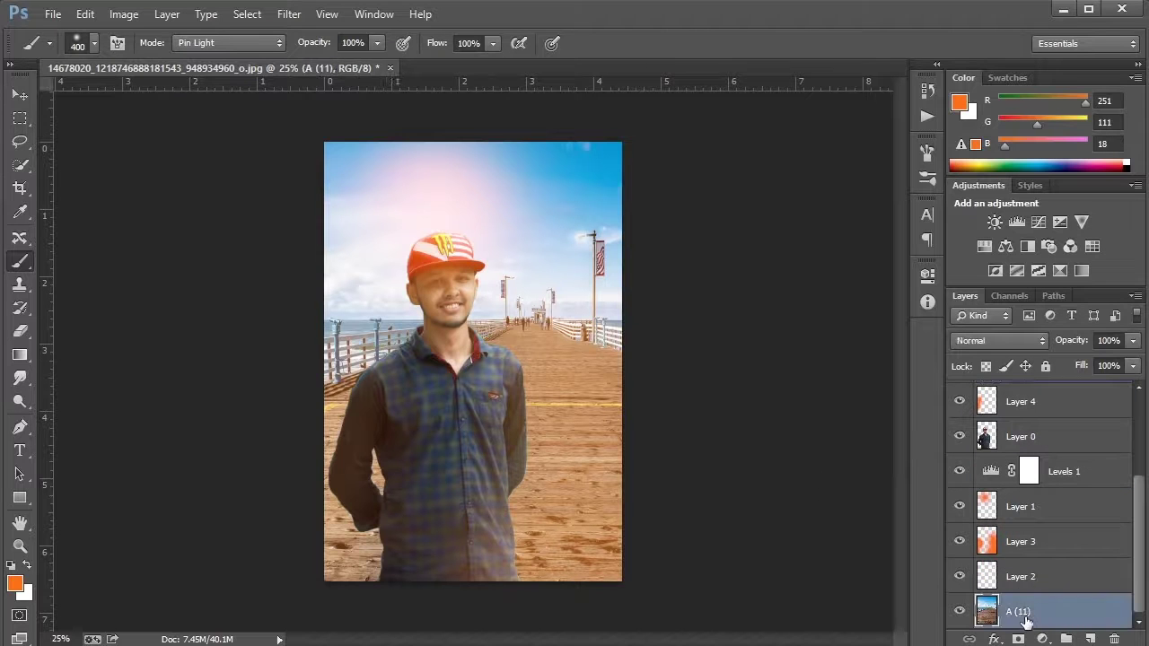
left_click(289, 14)
mouse_move(298, 212)
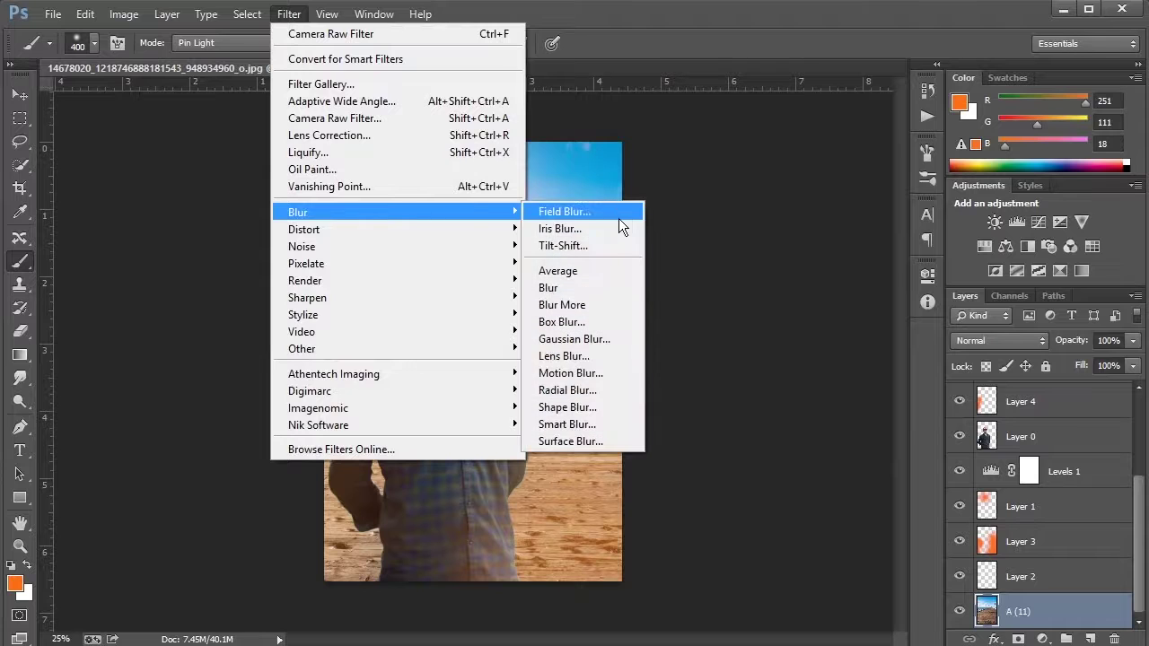
left_click(602, 245)
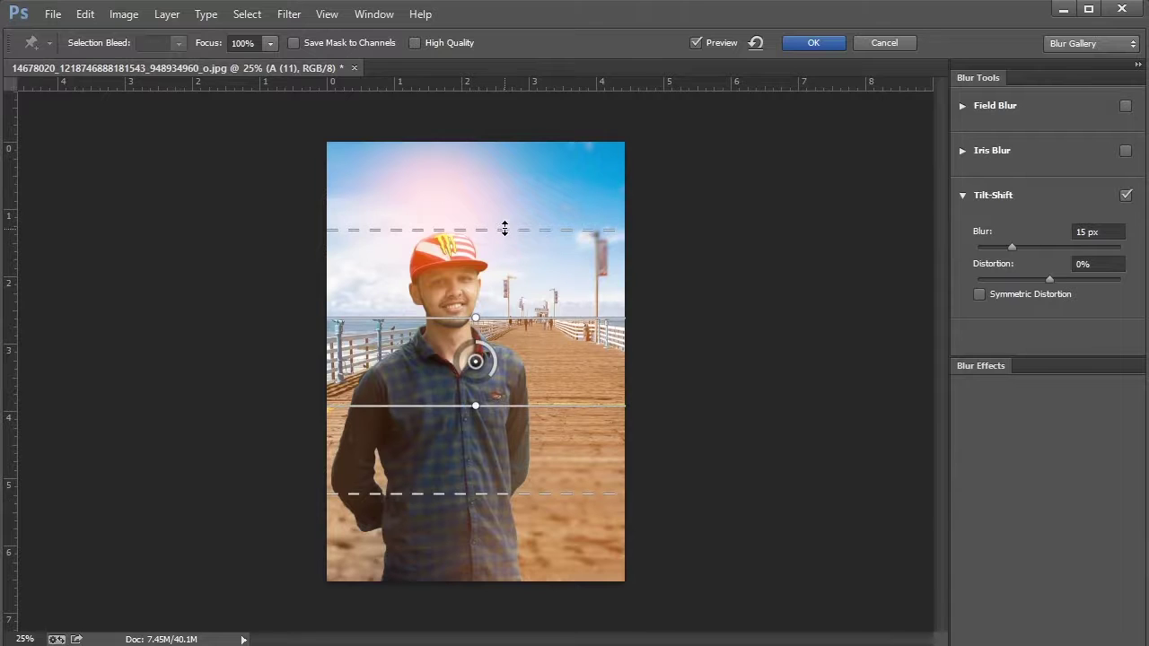
left_click_drag(519, 317, 516, 435)
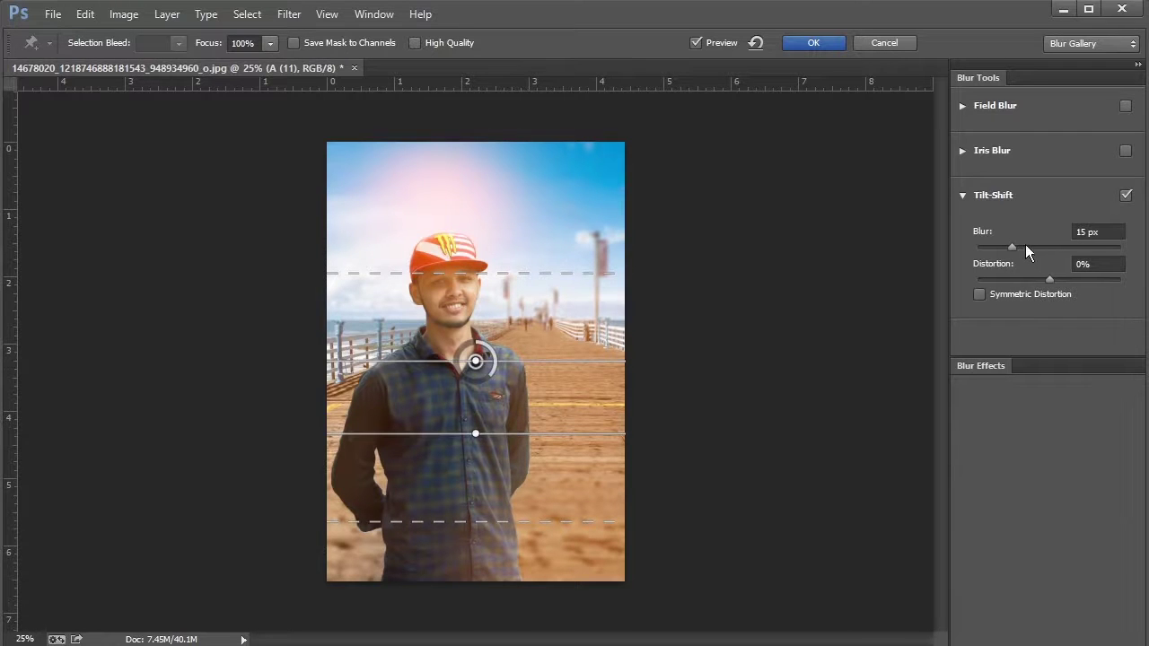
left_click(1026, 247)
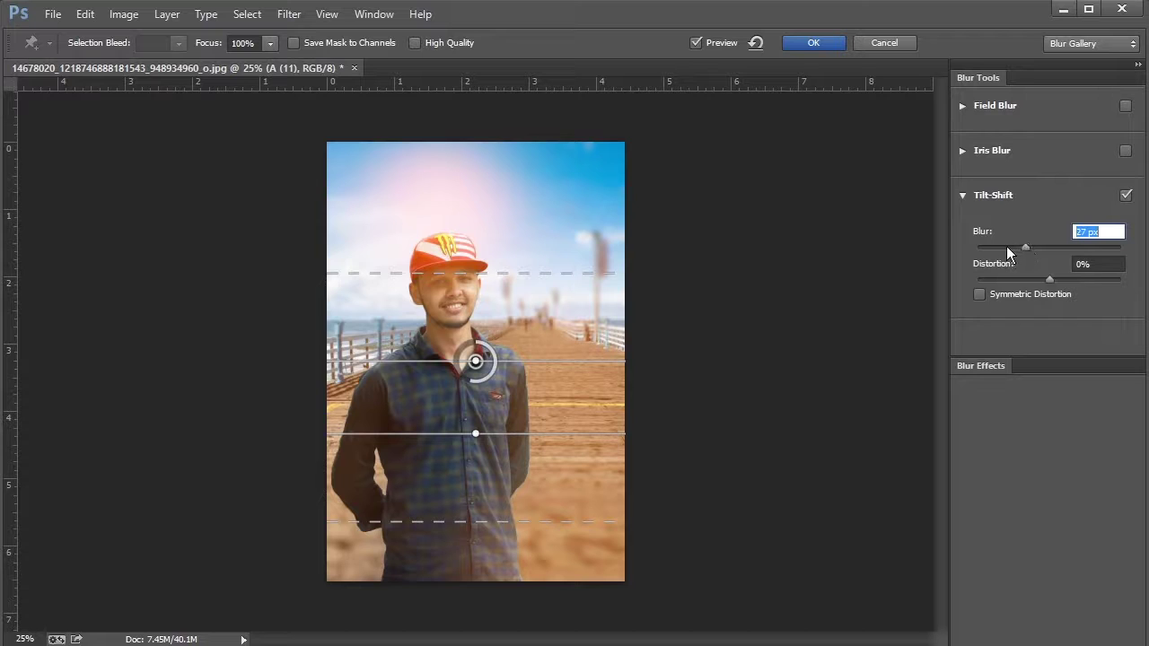
left_click(1017, 251)
left_click(699, 42)
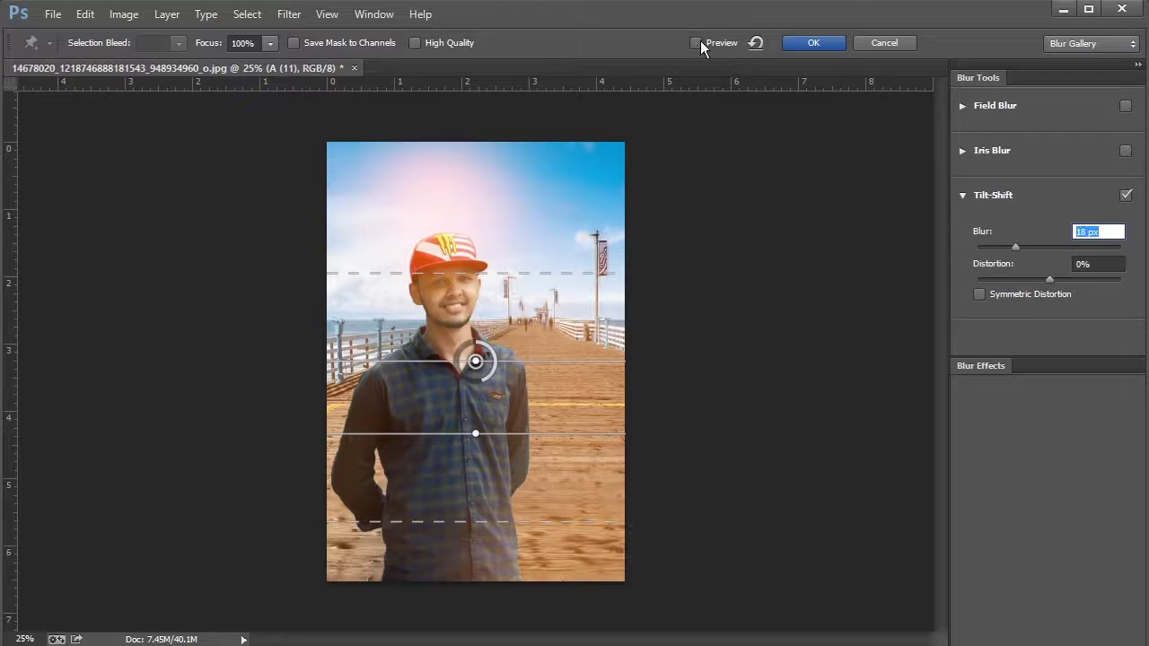
left_click(699, 42)
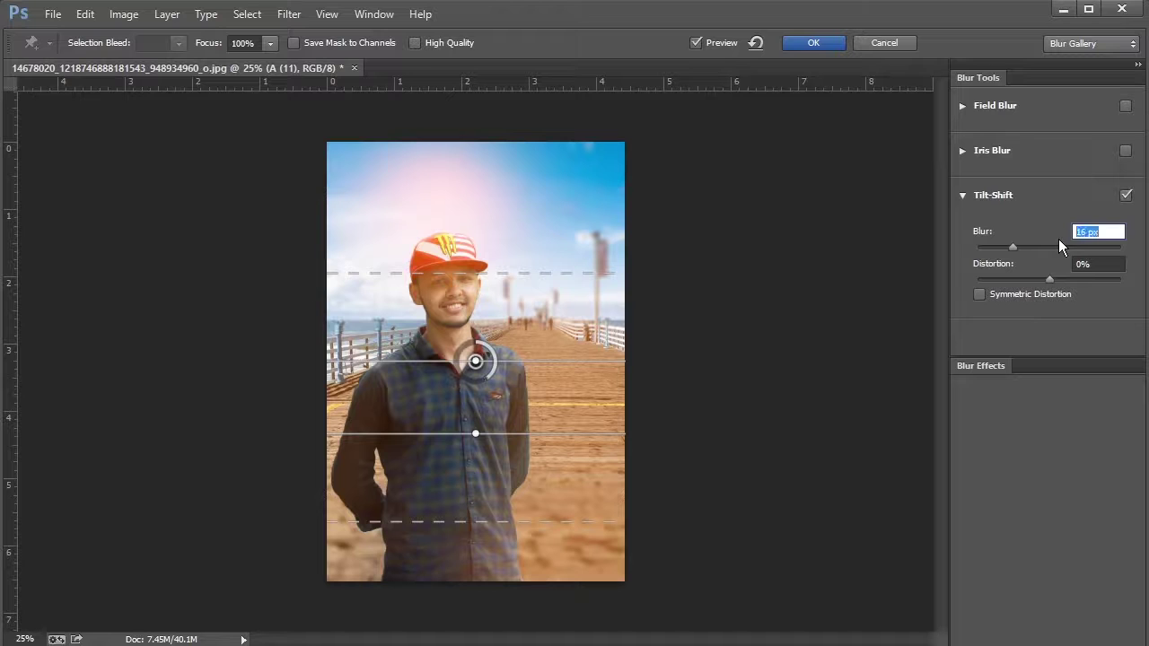
left_click(802, 43)
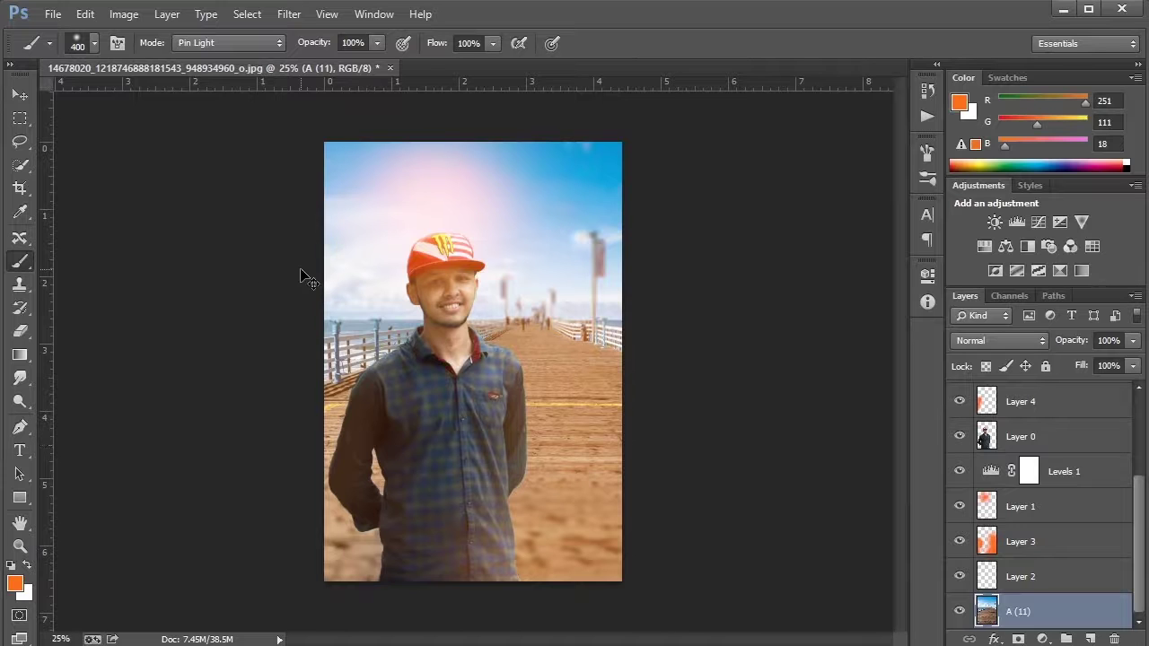
Run the Noiseware noise reduction filter on the current layer.
scroll(404, 310, "up", 3)
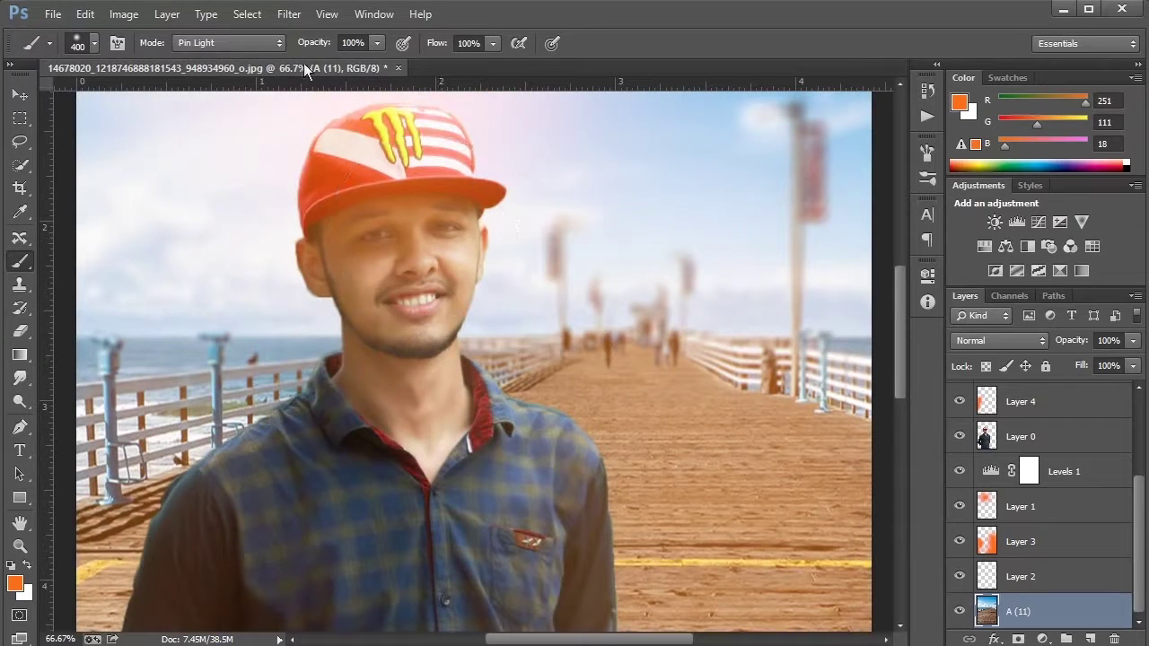
left_click(289, 13)
mouse_move(360, 408)
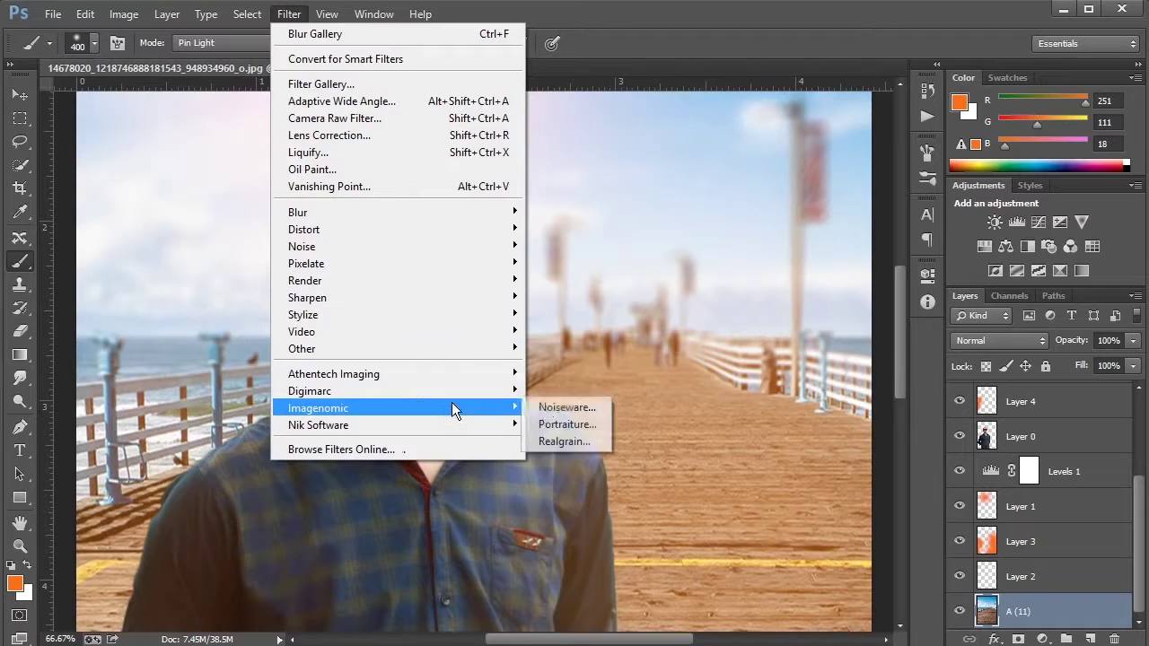
left_click(552, 422)
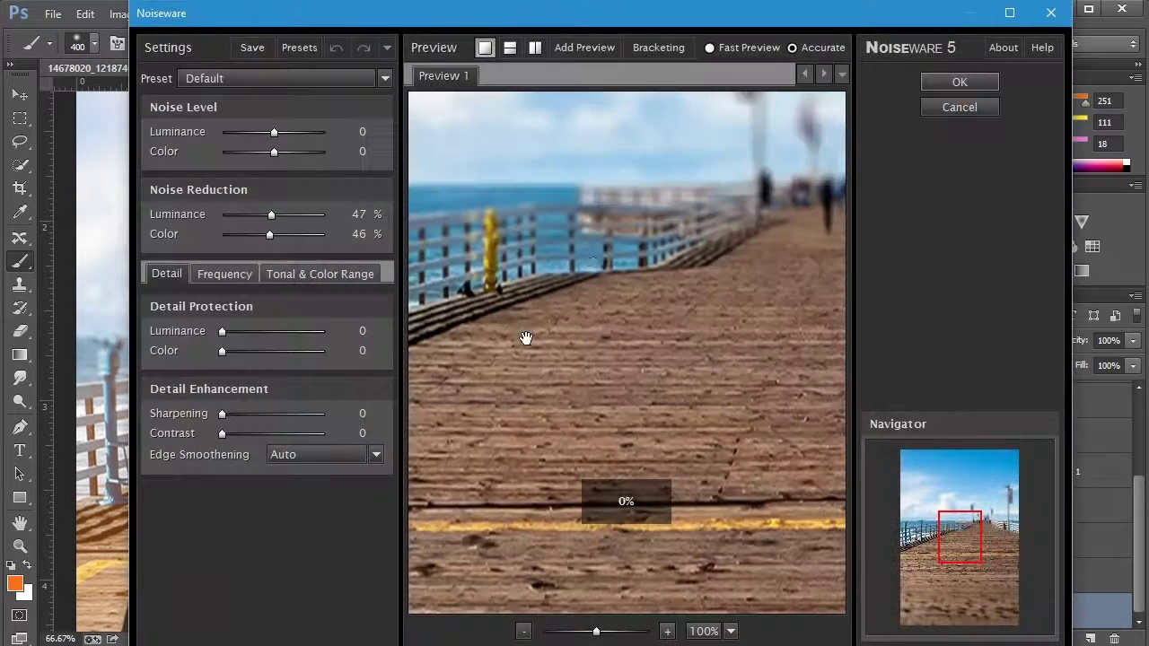
left_click(959, 107)
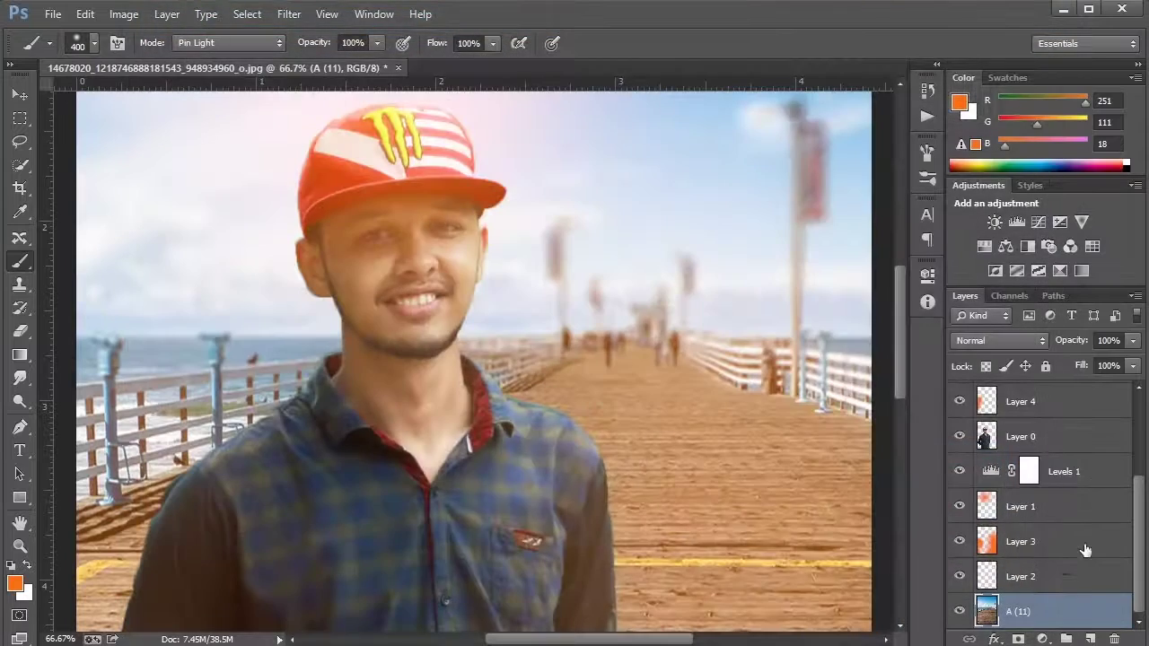
Flatten the image and convert the Background into an editable Layer 0.
right_click(1083, 547)
left_click(1046, 485)
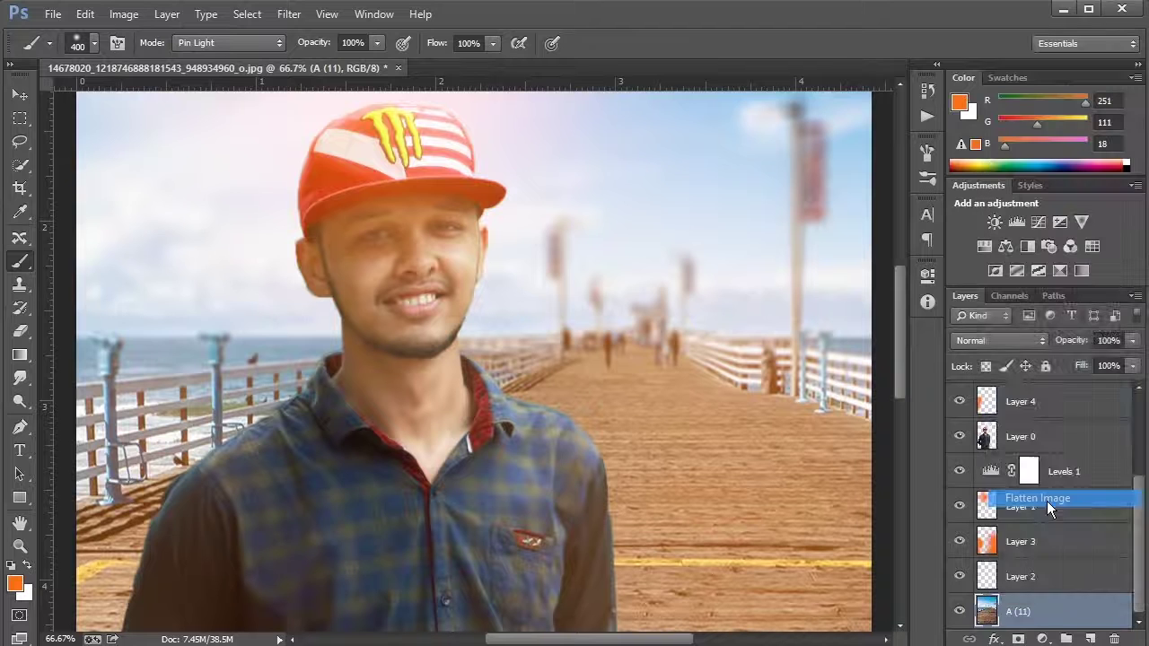
double_click(1111, 400)
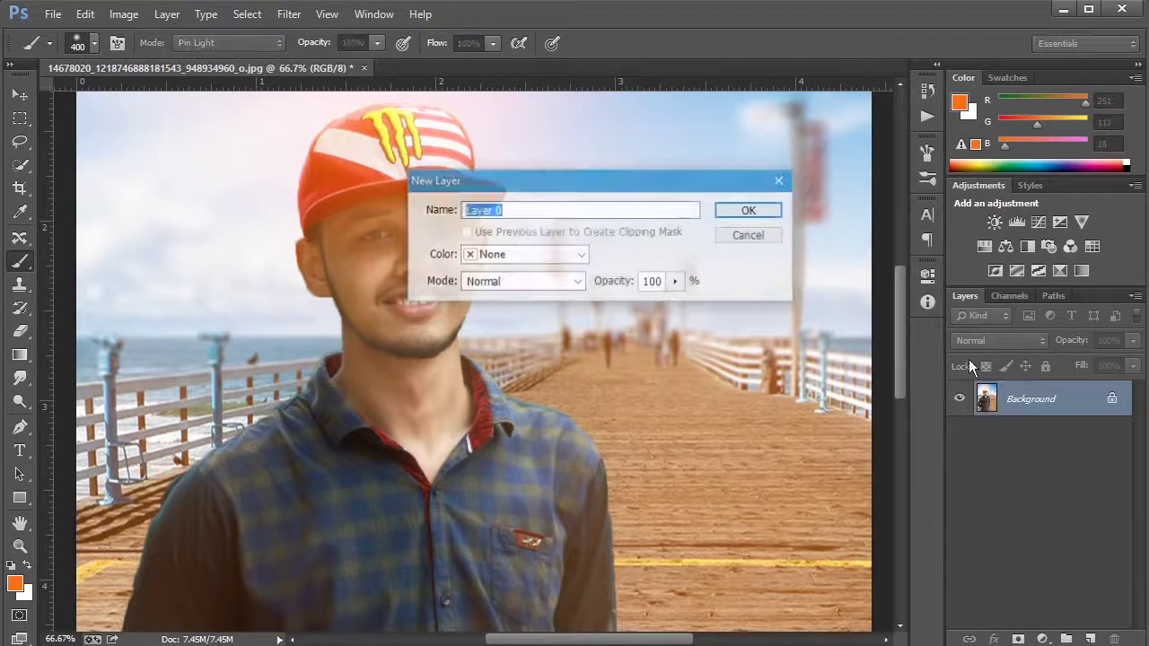
left_click(738, 213)
Apply Noiseware noise reduction to Layer 0 and fit the image on screen.
left_click(289, 16)
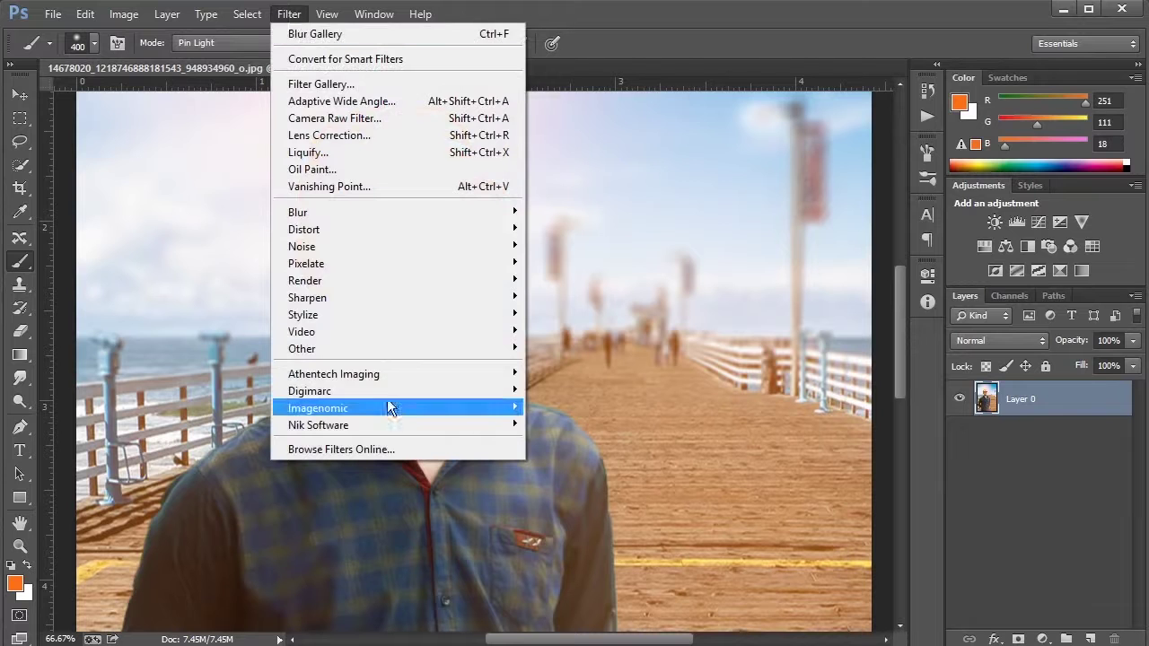
mouse_move(317, 408)
left_click(567, 409)
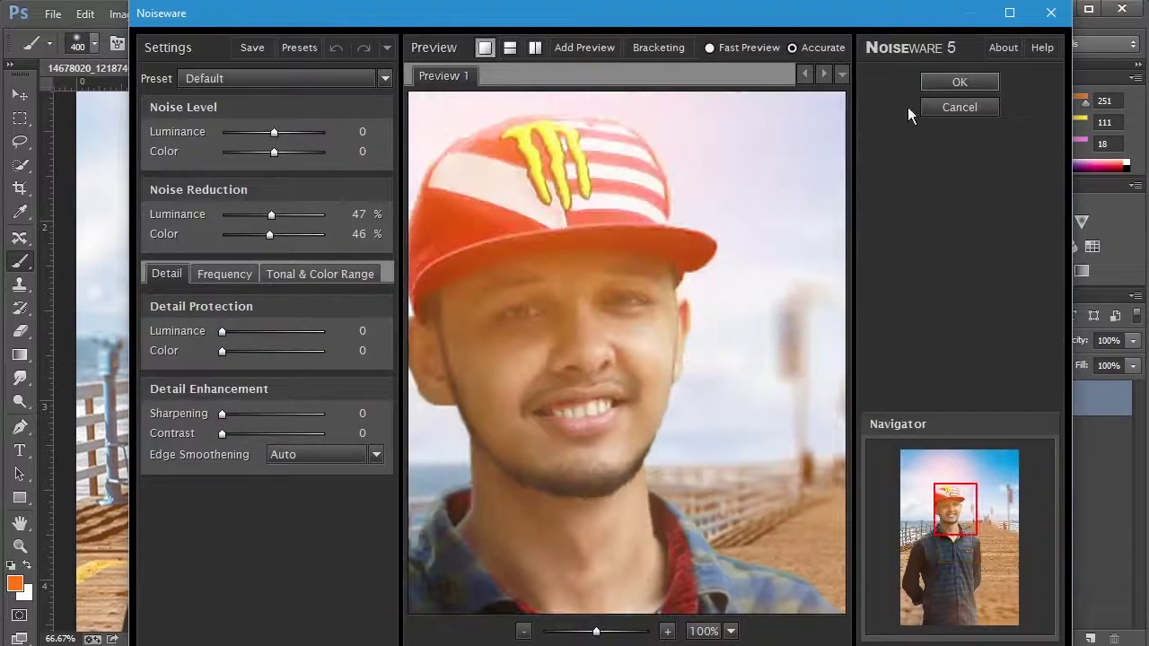
left_click(975, 83)
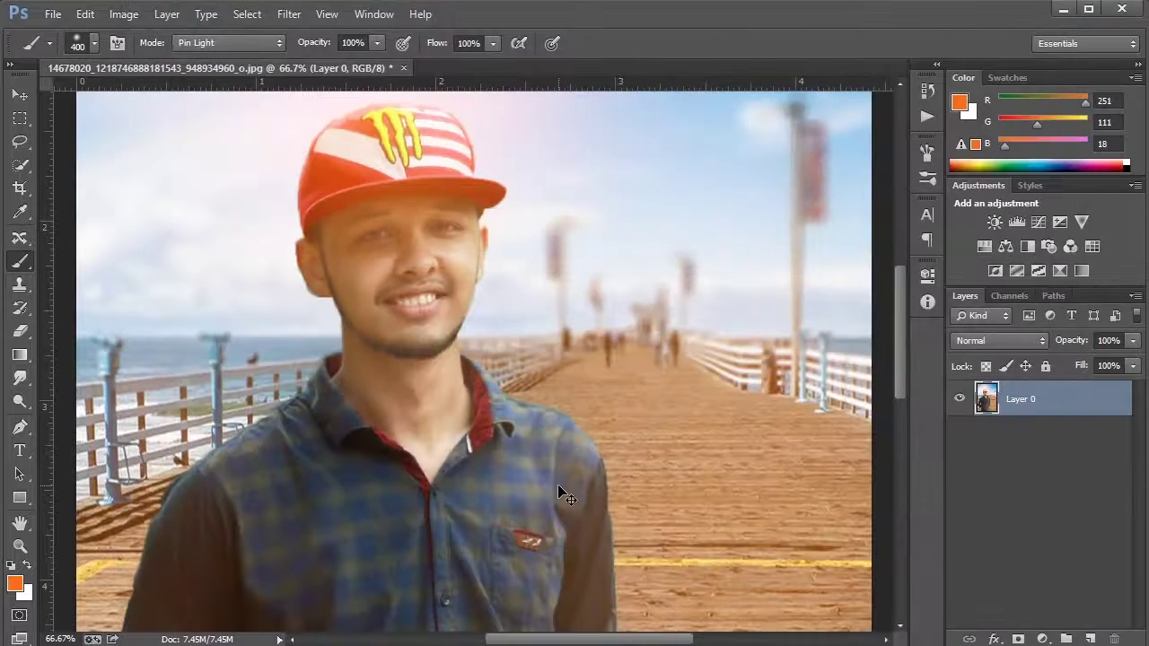
key("ctrl+0")
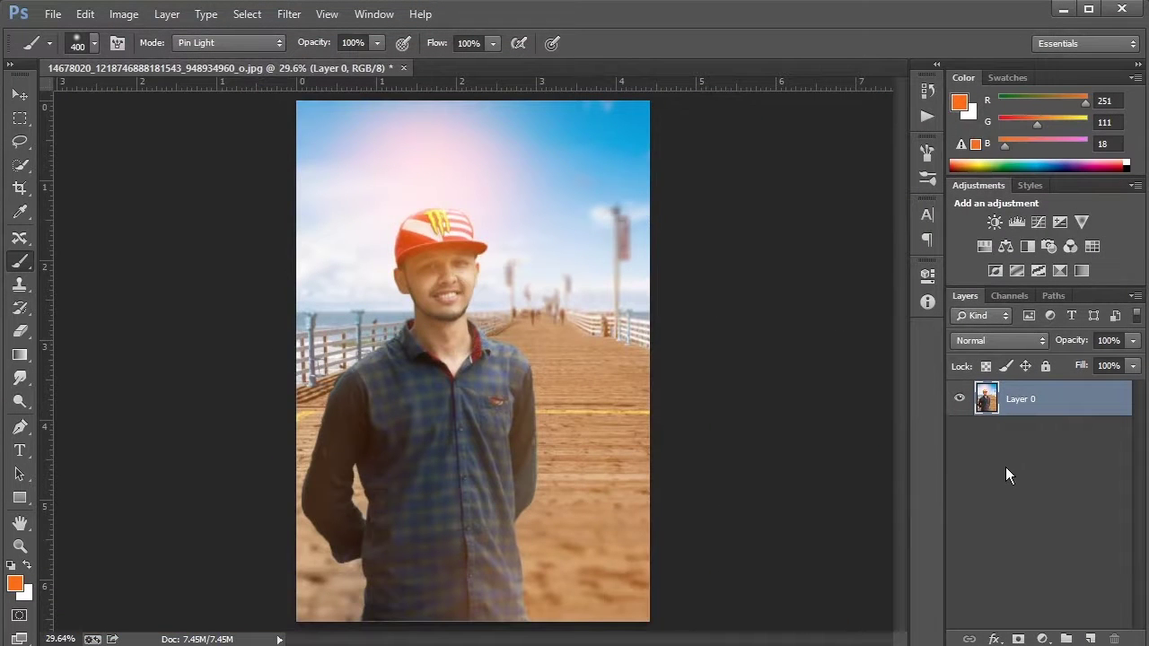
Add a Channel Mixer adjustment with Red at +104 and Green at -3.
left_click(1043, 638)
left_click(1055, 501)
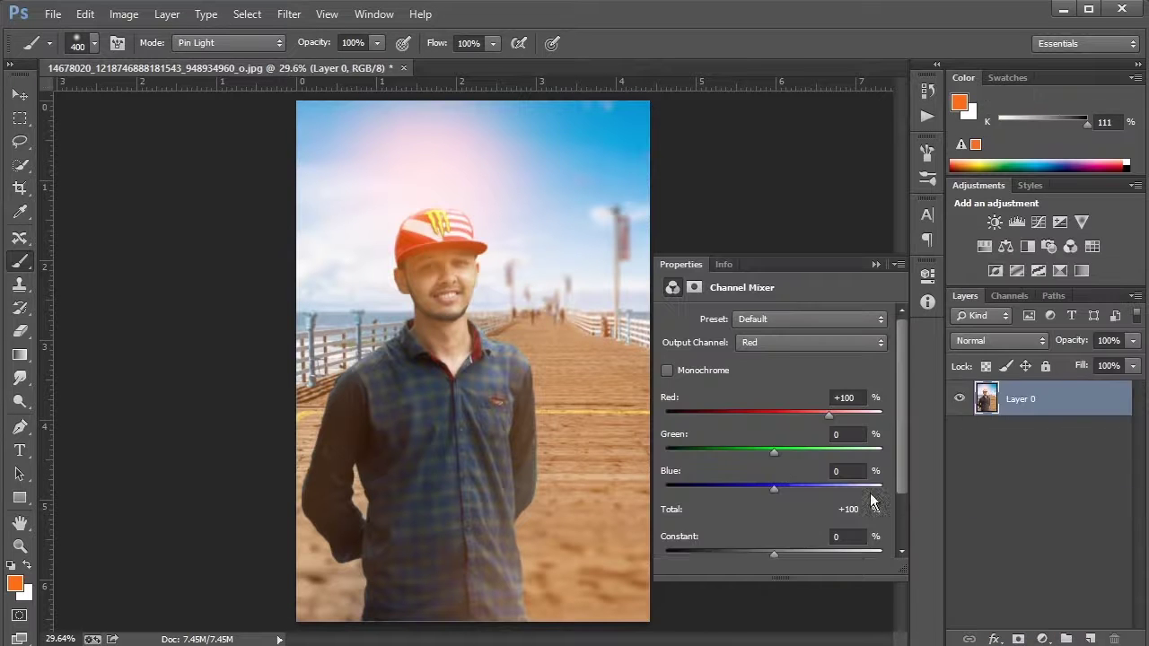
left_click_drag(830, 414, 831, 414)
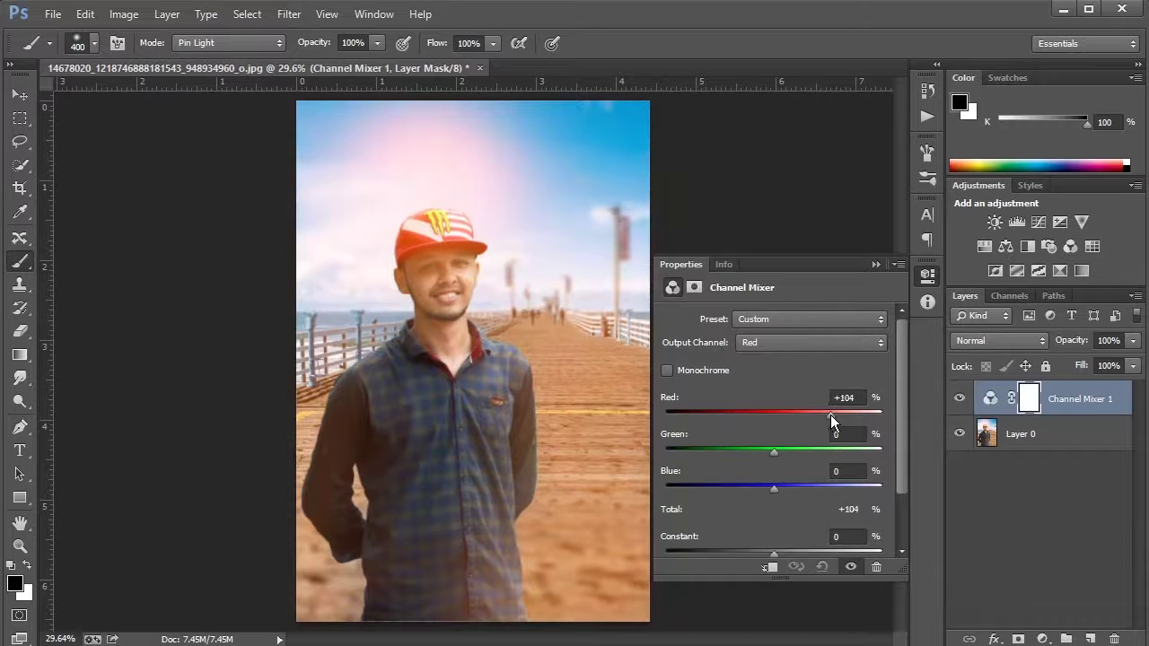
left_click_drag(831, 415, 831, 415)
left_click_drag(775, 452, 772, 485)
left_click(875, 265)
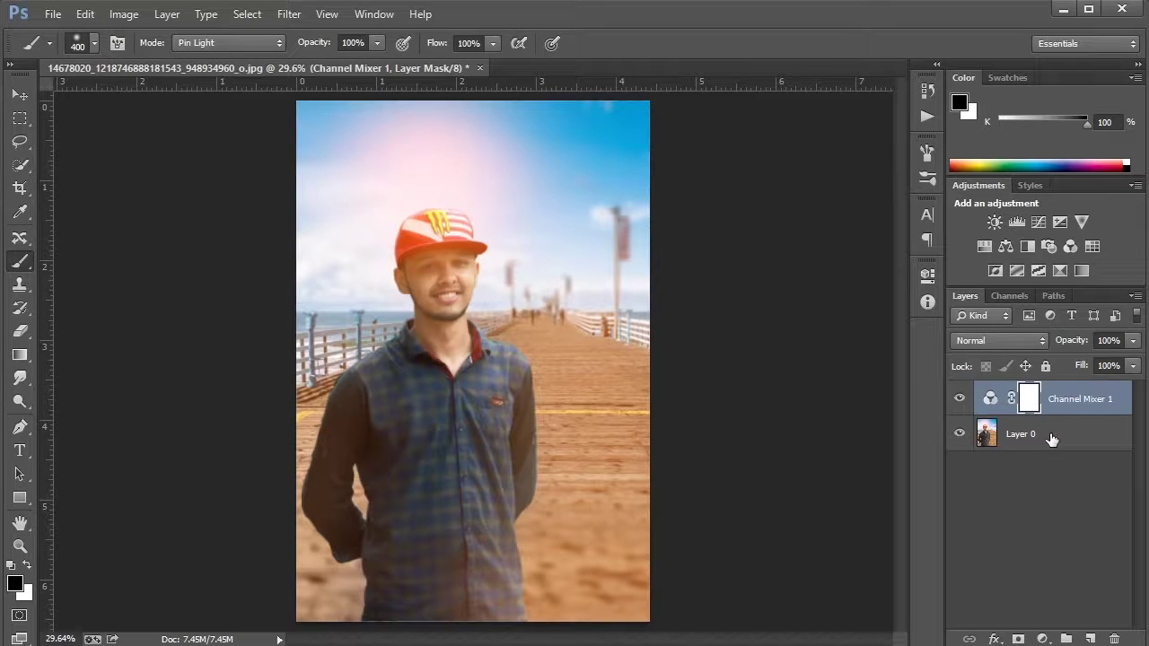
Add a Levels adjustment above Layer 0 with input levels 8 / 1.11 / 248.
left_click(287, 16)
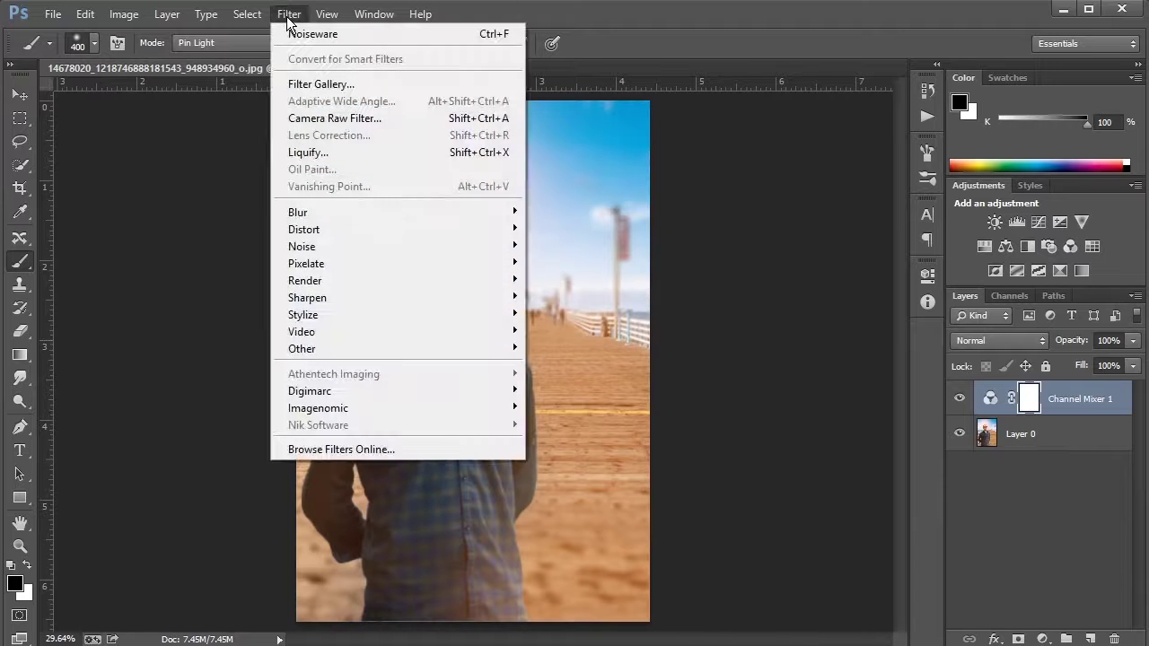
left_click(784, 344)
left_click(1021, 435)
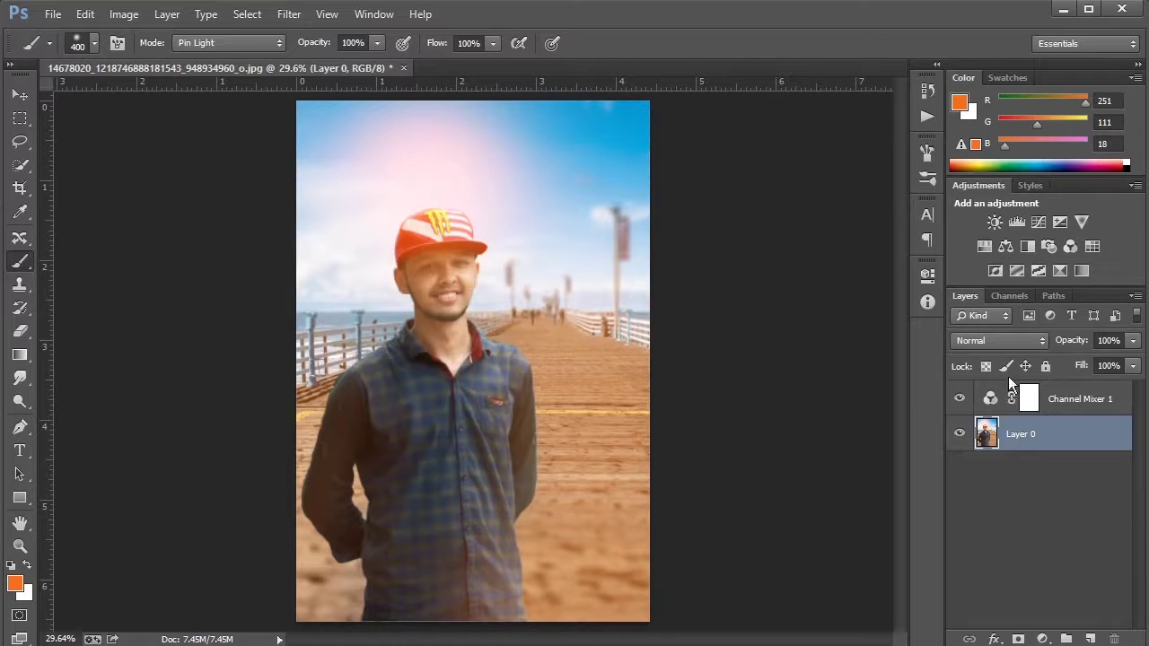
left_click(1017, 223)
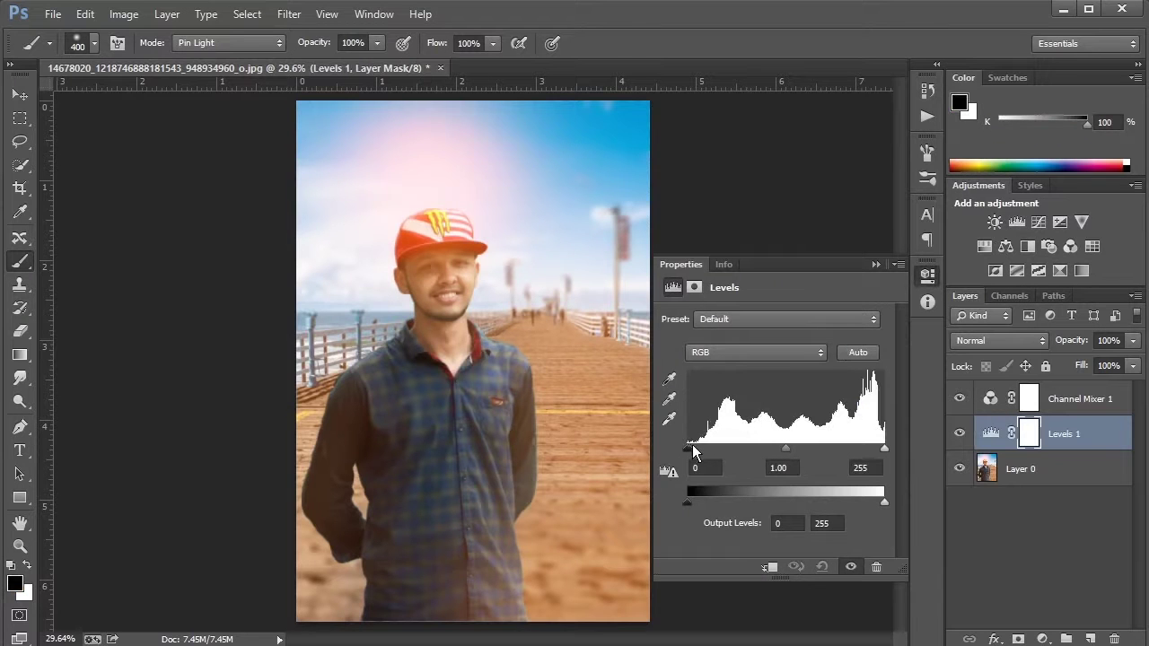
left_click_drag(689, 449, 694, 449)
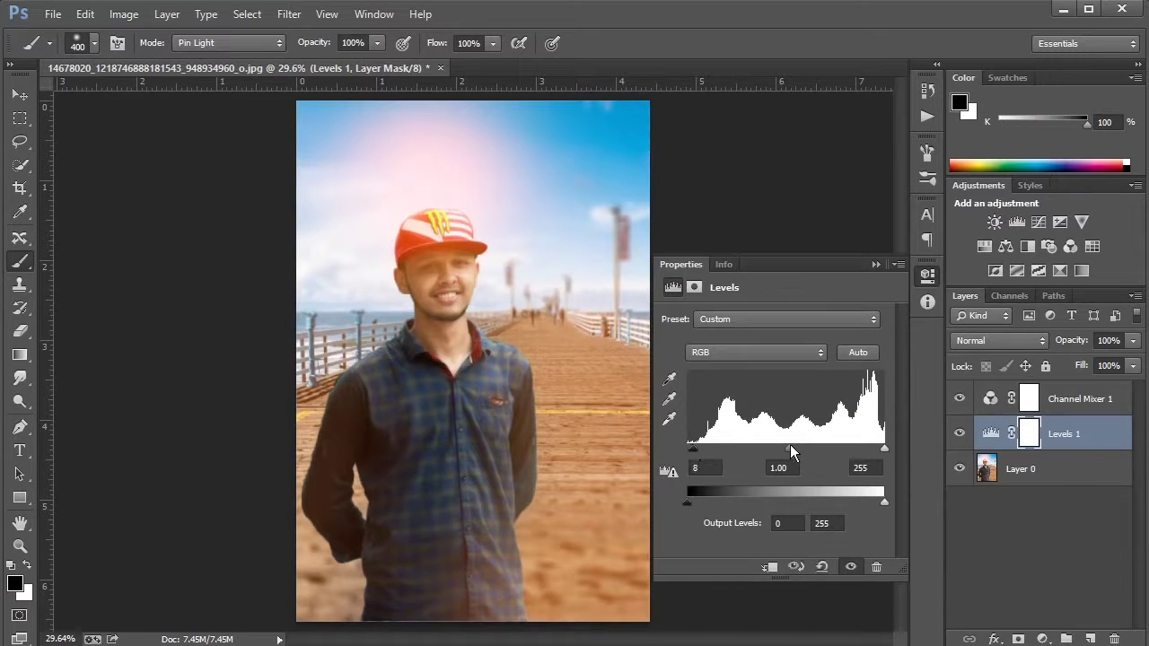
left_click_drag(790, 451, 782, 450)
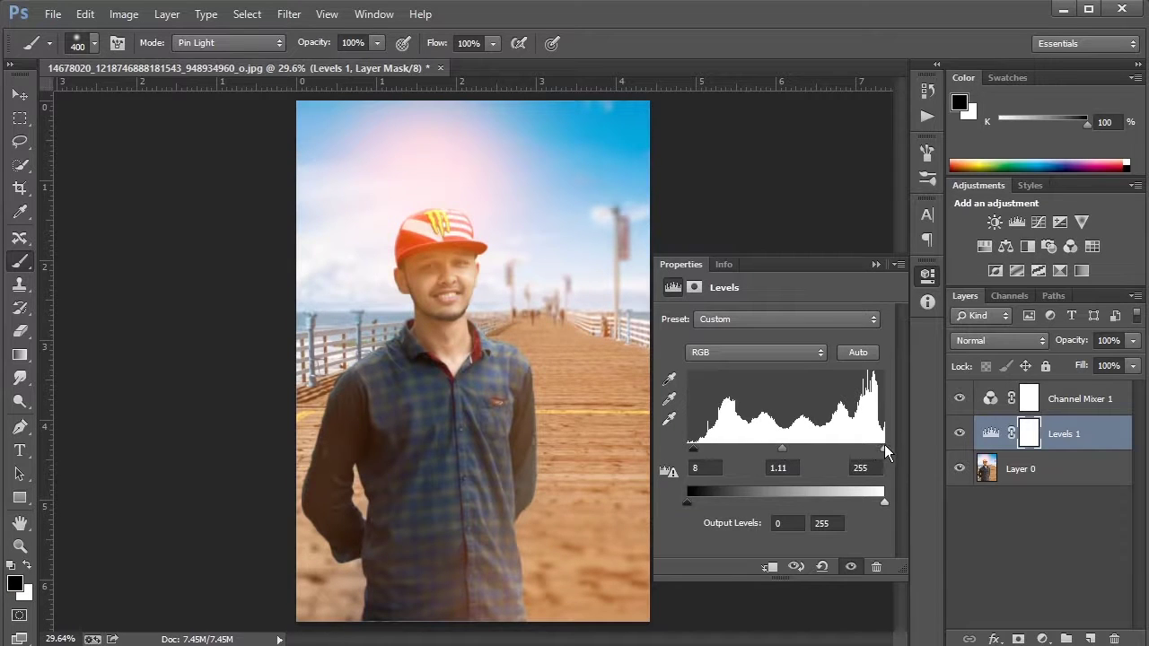
left_click_drag(885, 451, 876, 453)
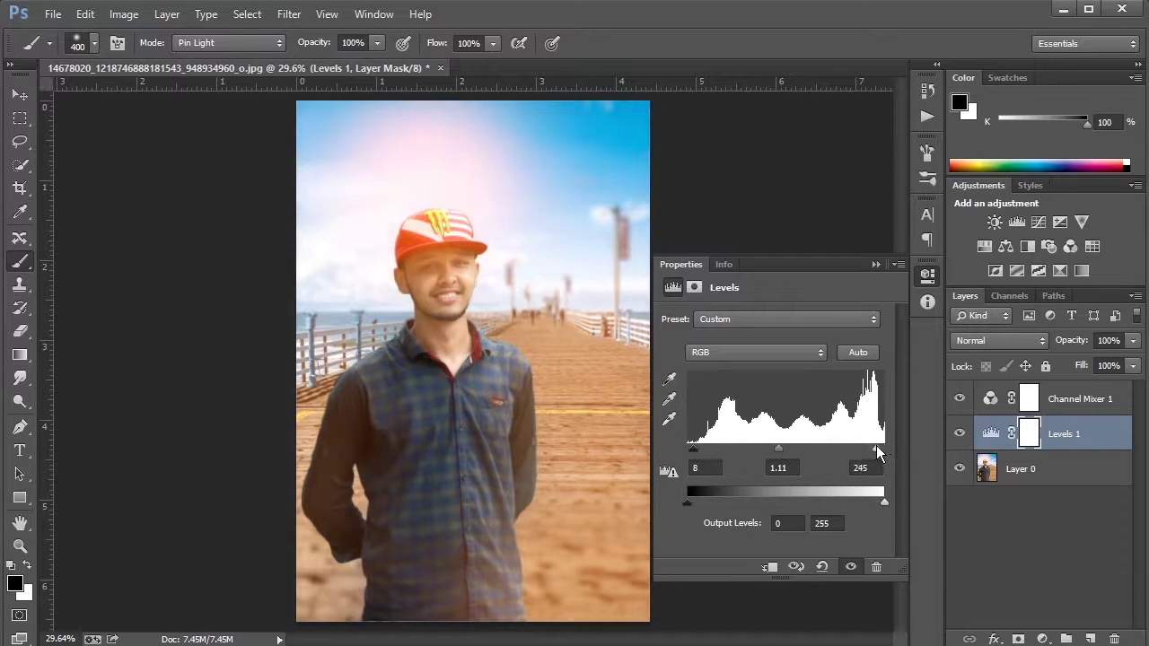
left_click(851, 566)
left_click(851, 566)
left_click(875, 264)
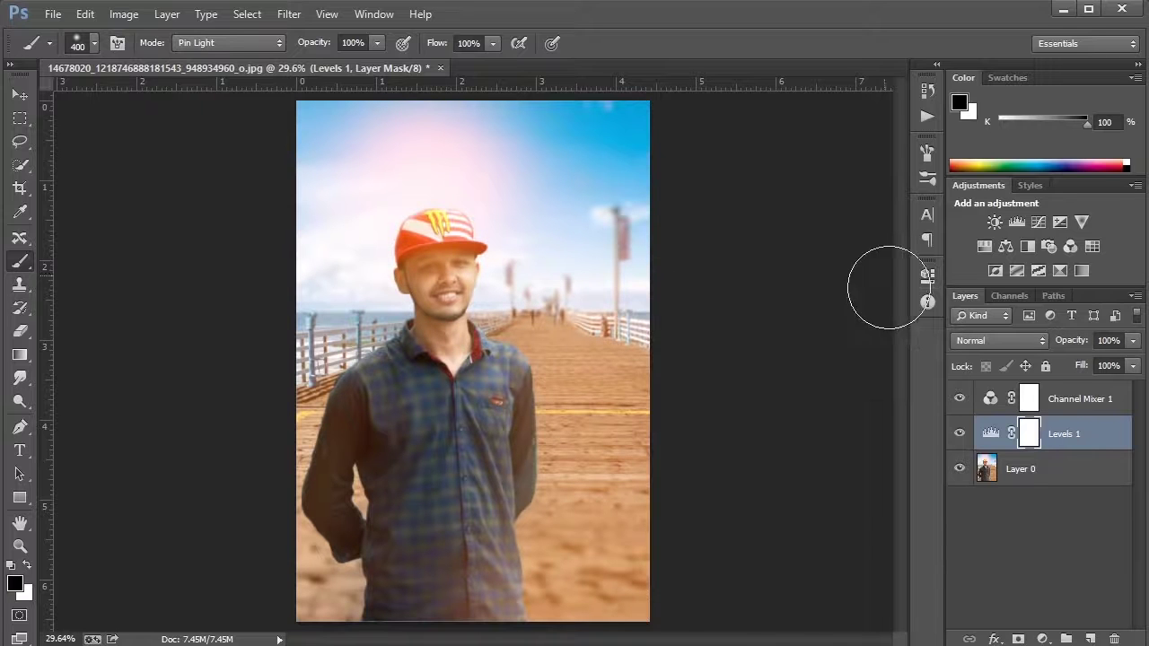
right_click(1034, 472)
Flatten the image and convert the Background into an editable Layer 0.
left_click(919, 557)
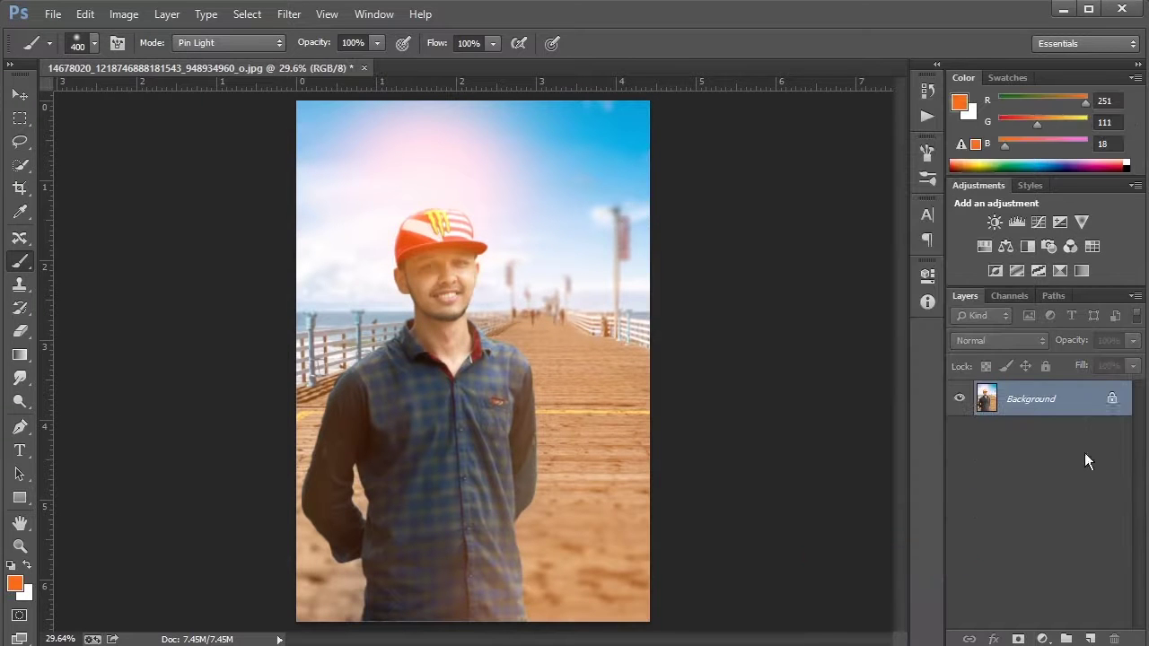
double_click(1056, 413)
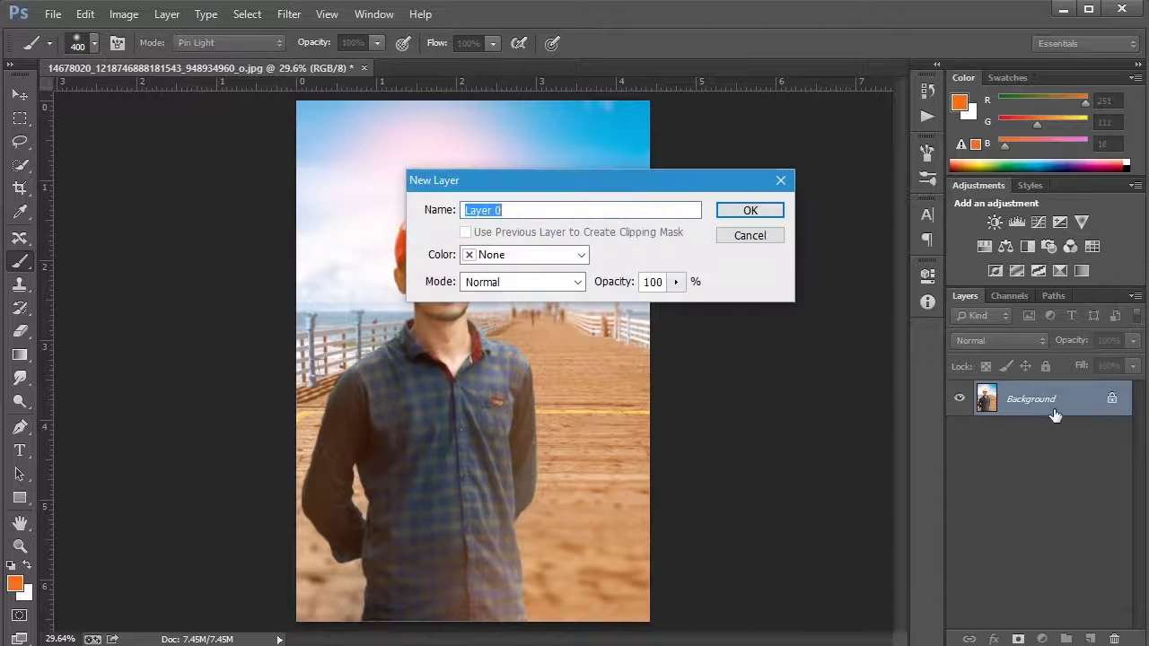
left_click(749, 212)
Save the image to the Desktop as JPEG 'zzzzzzzzzzzz' at Maximum quality 12.
left_click(53, 14)
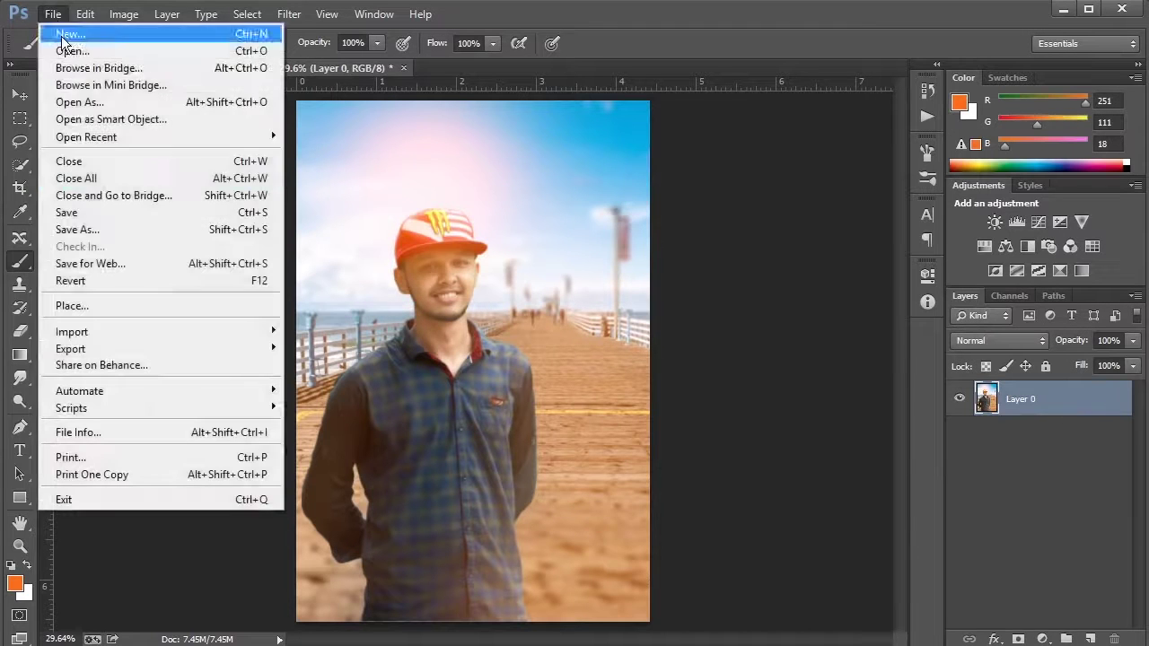
left_click(126, 230)
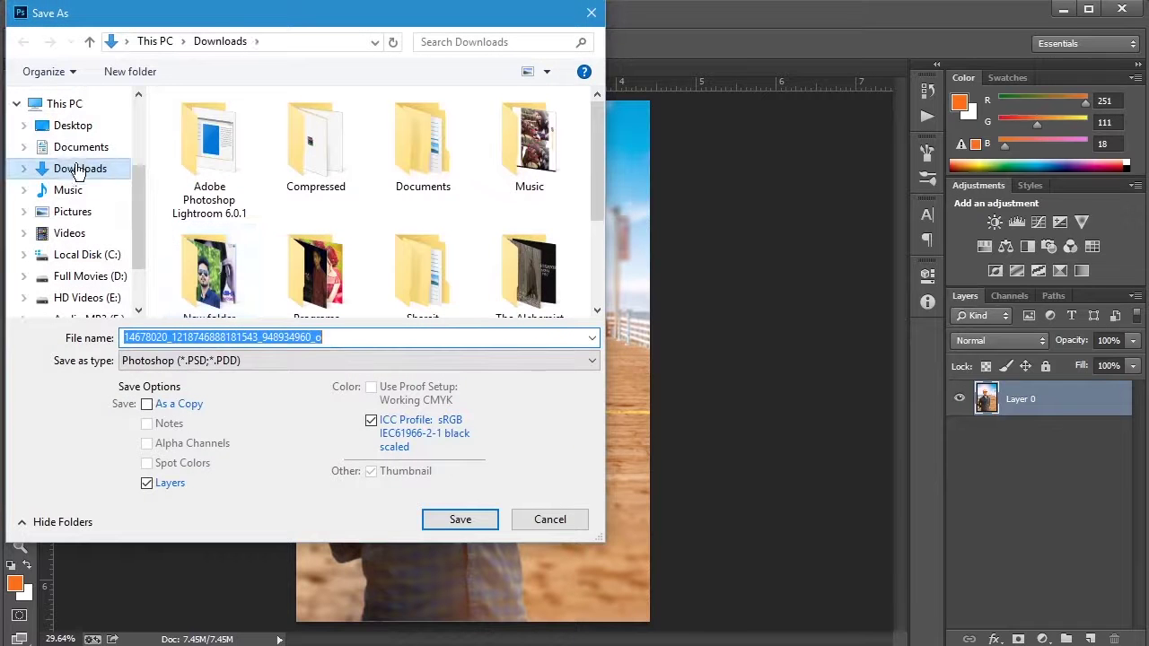
left_click(79, 128)
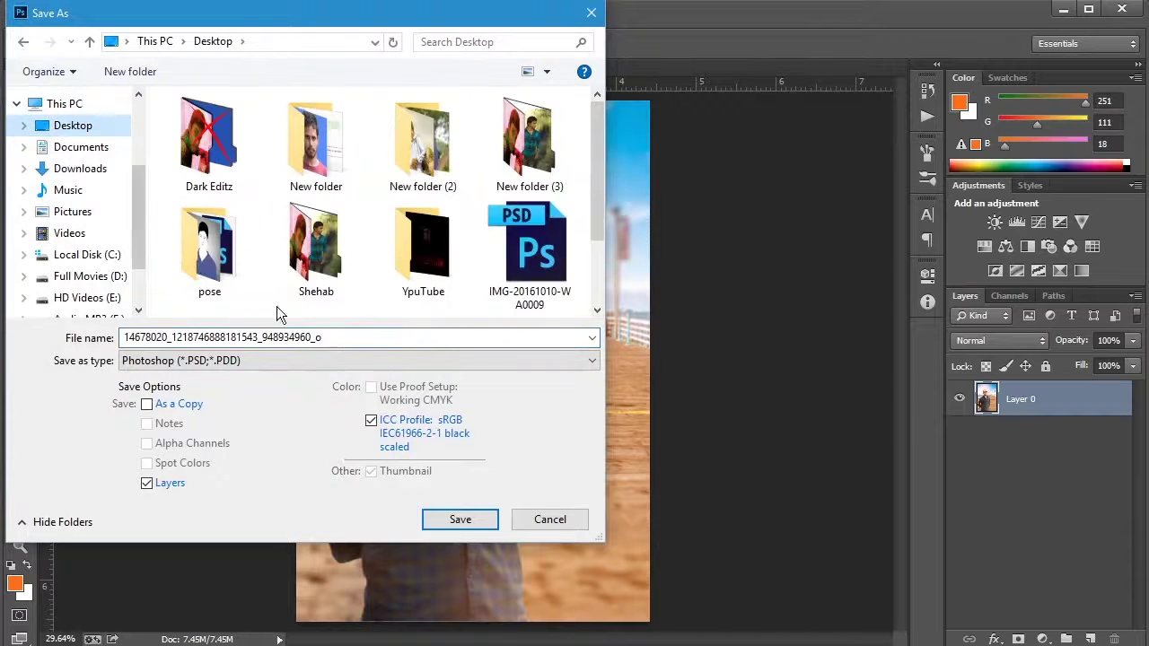
double_click(348, 338)
type("zzzzz")
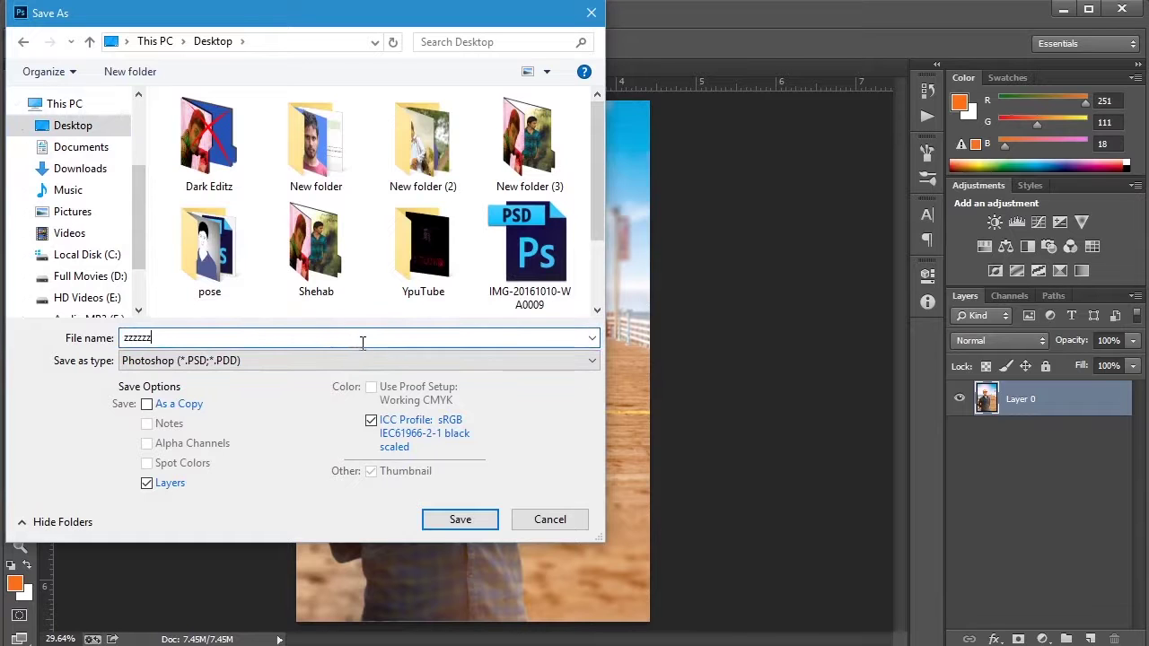
type("zzzzzzz")
left_click(356, 360)
left_click(364, 486)
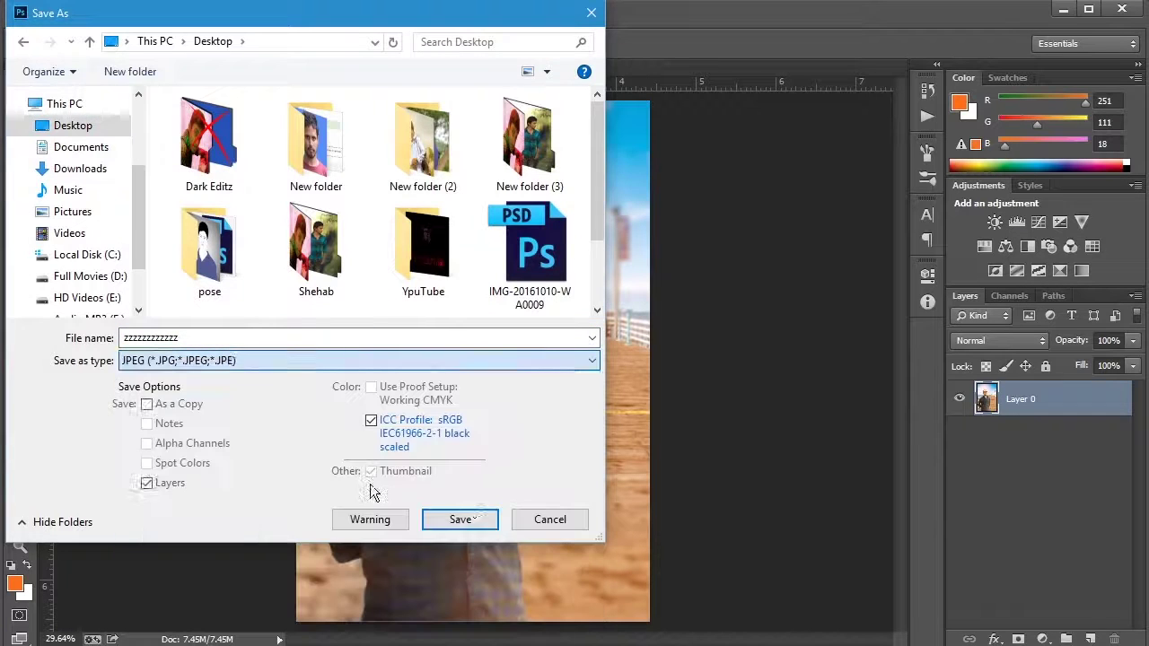
left_click(474, 520)
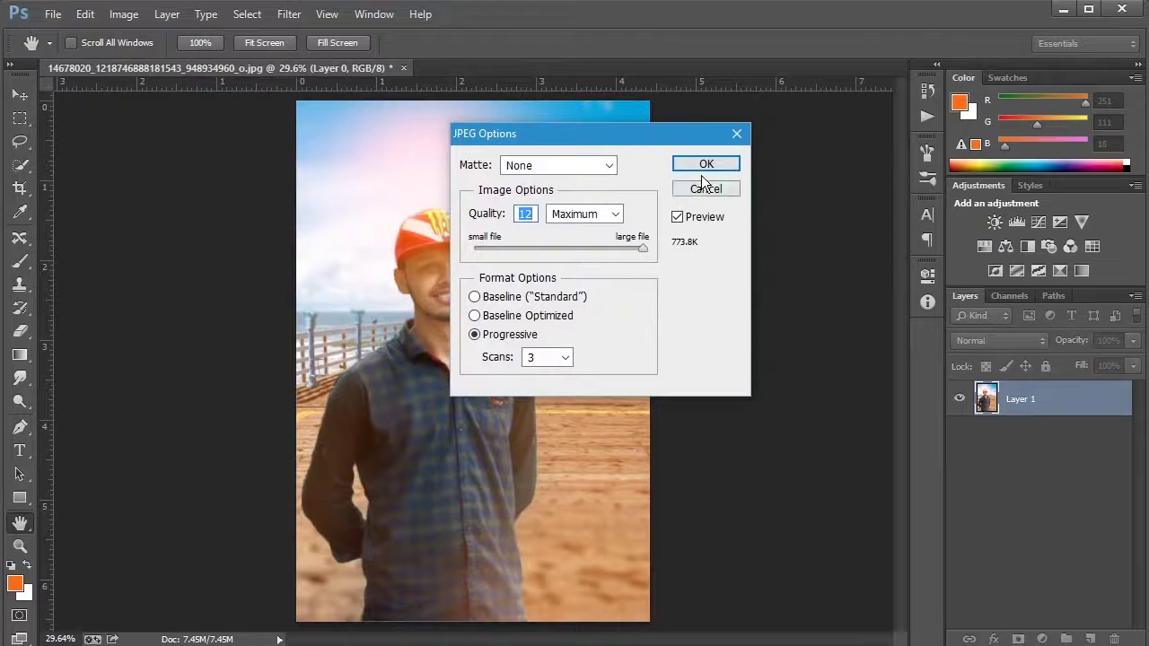
left_click(707, 163)
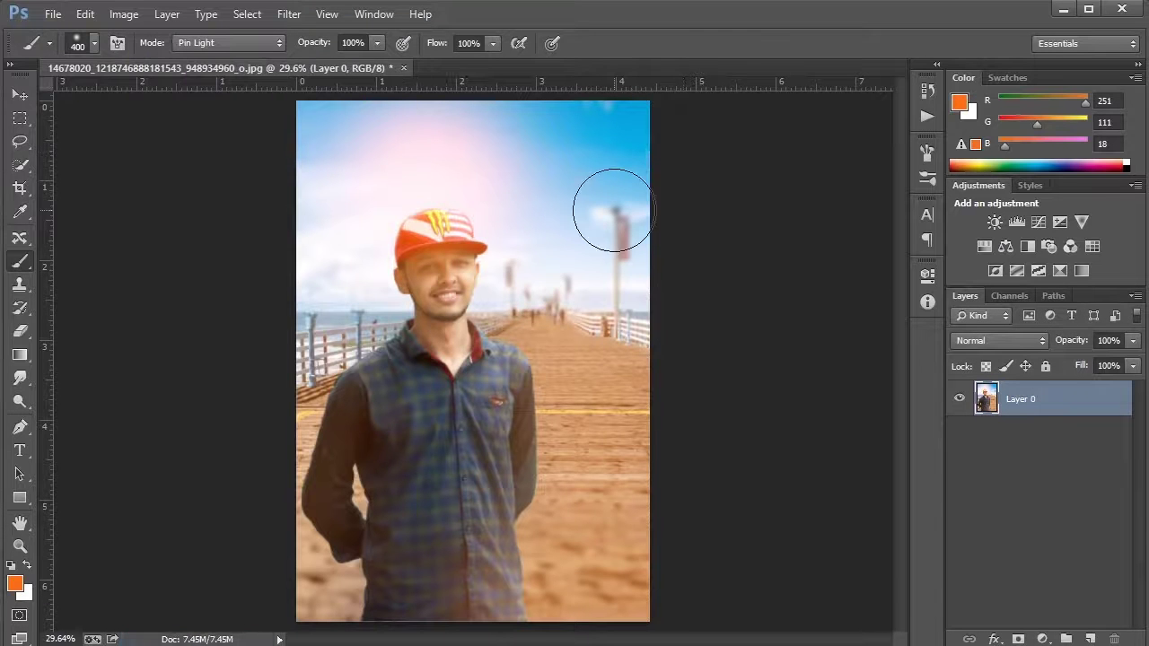